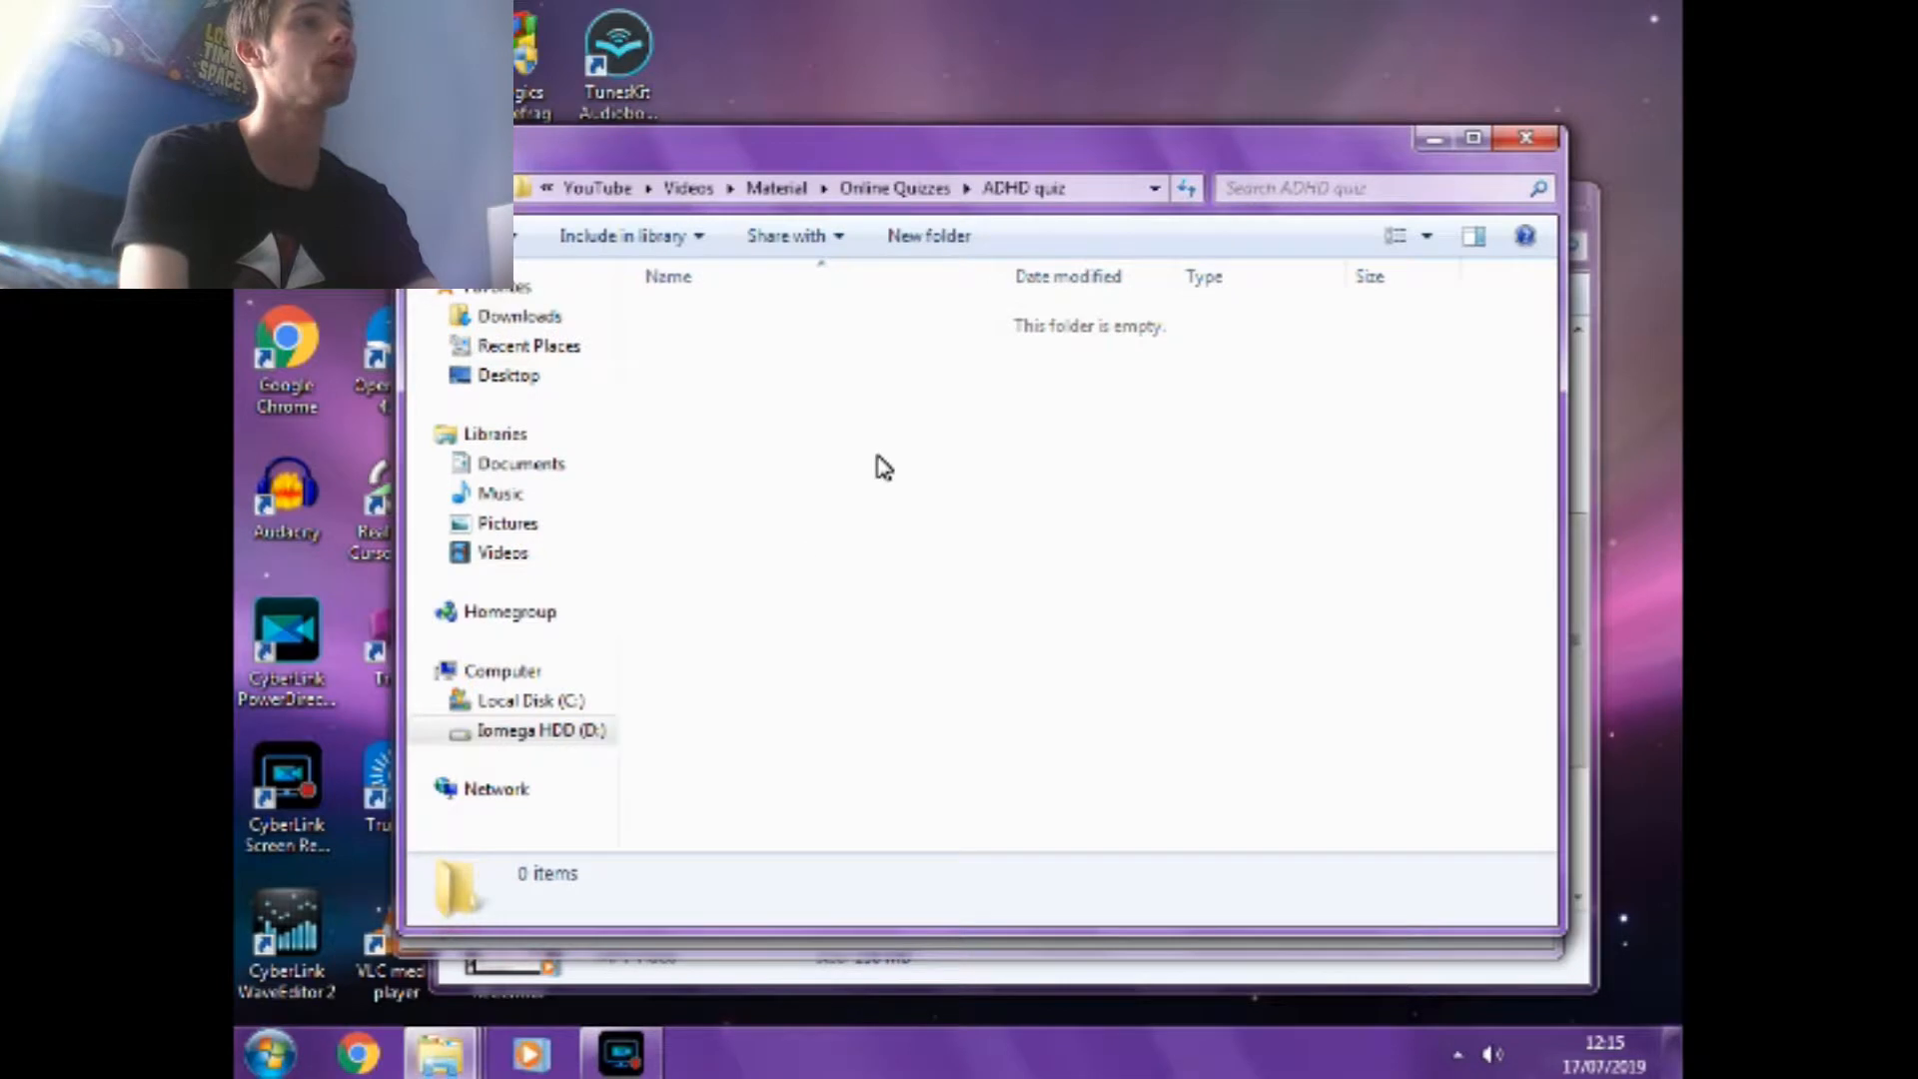
# Move the cut ADHD quiz screen REC video into the ADHD quiz folder, and minimize that folder's window.
pyautogui.rightClick(879, 472)
pyautogui.click(959, 659)
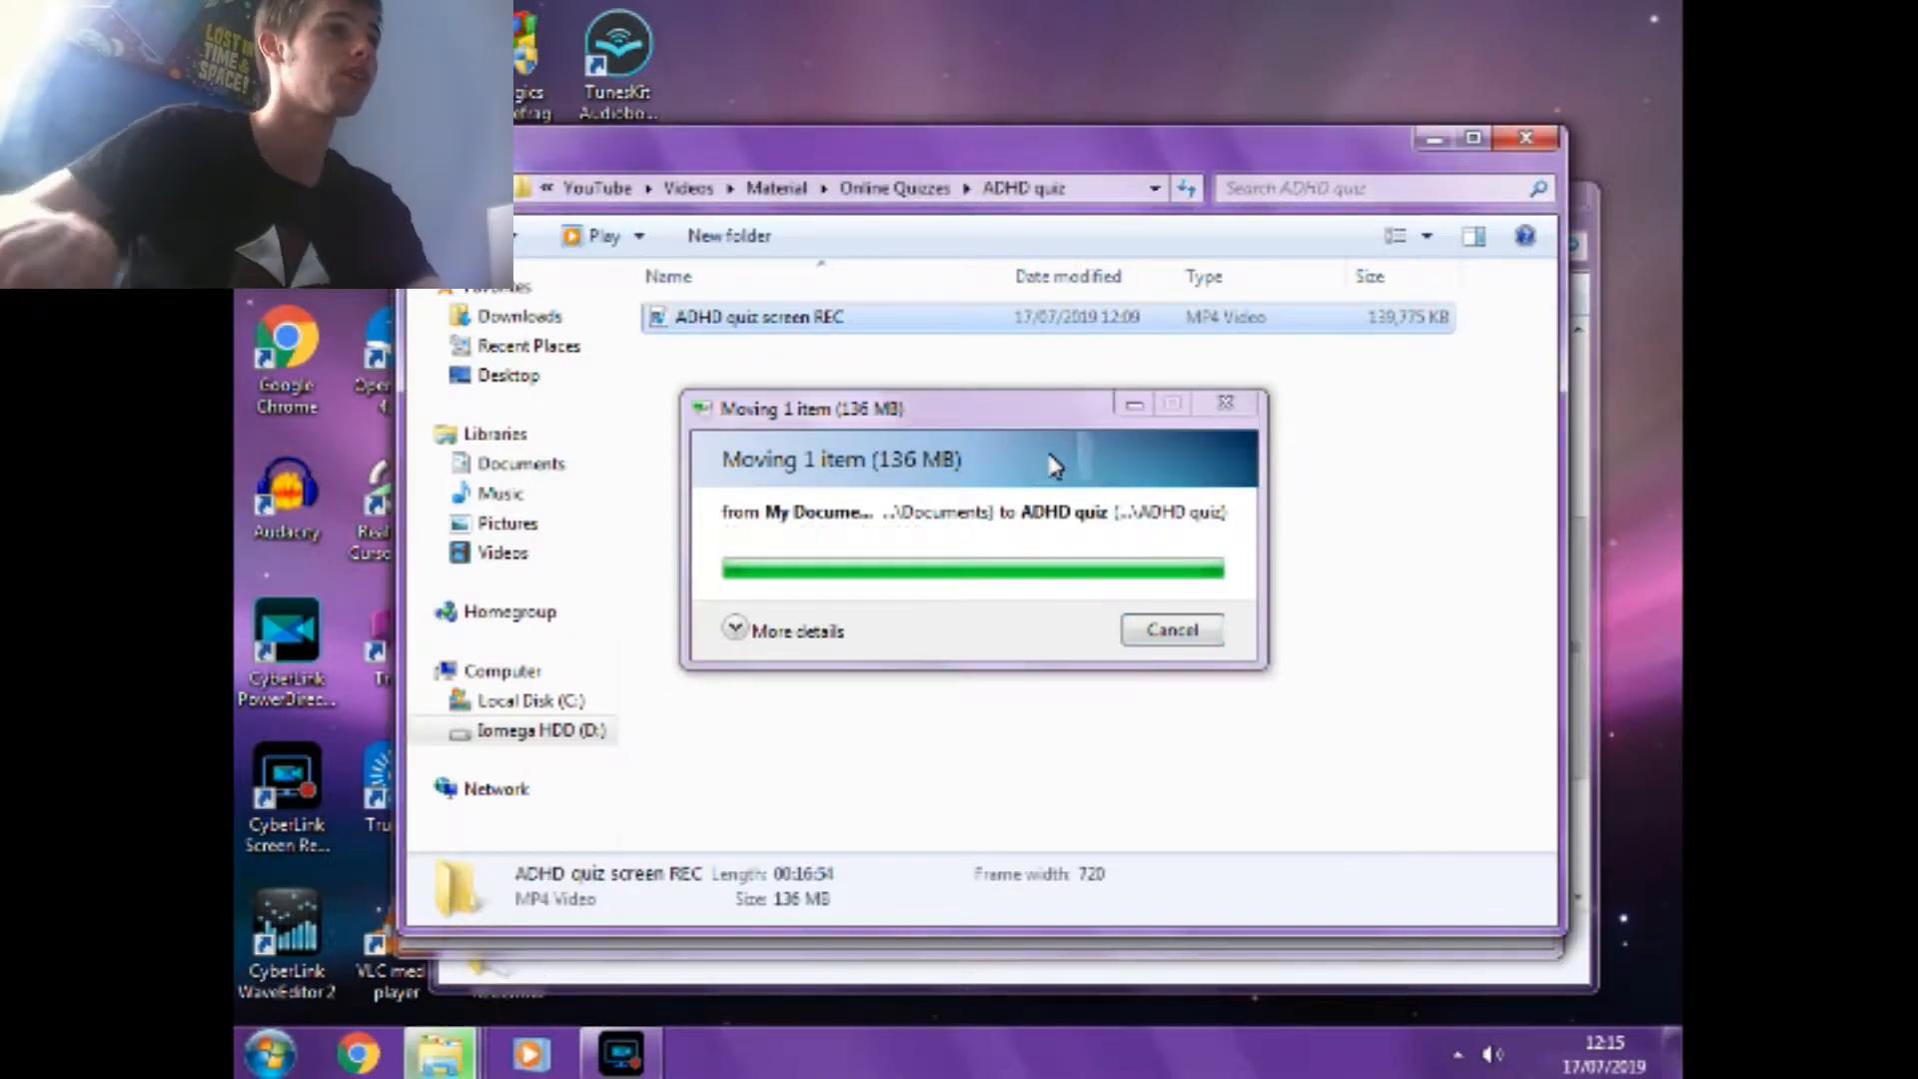
pyautogui.click(1054, 464)
pyautogui.press('BackSpace')
pyautogui.click(434, 188)
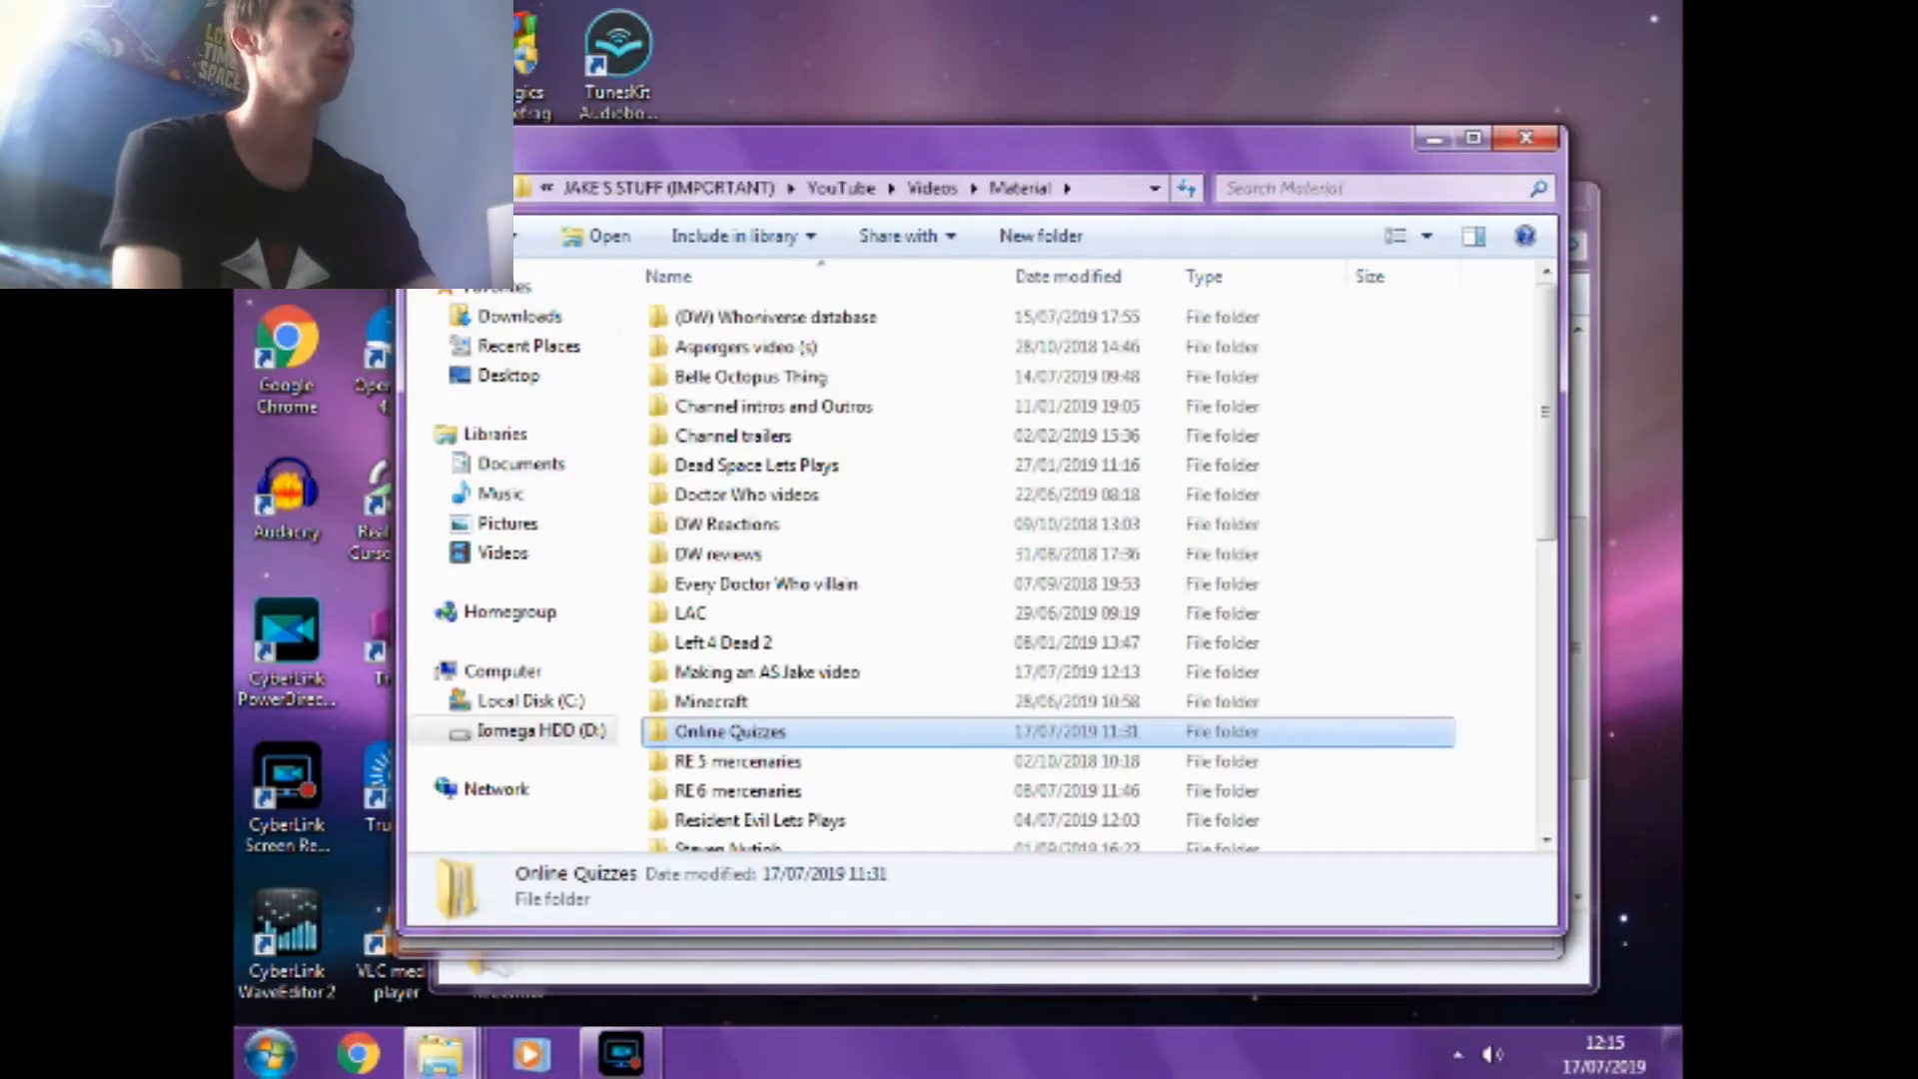
pyautogui.click(473, 188)
pyautogui.click(473, 187)
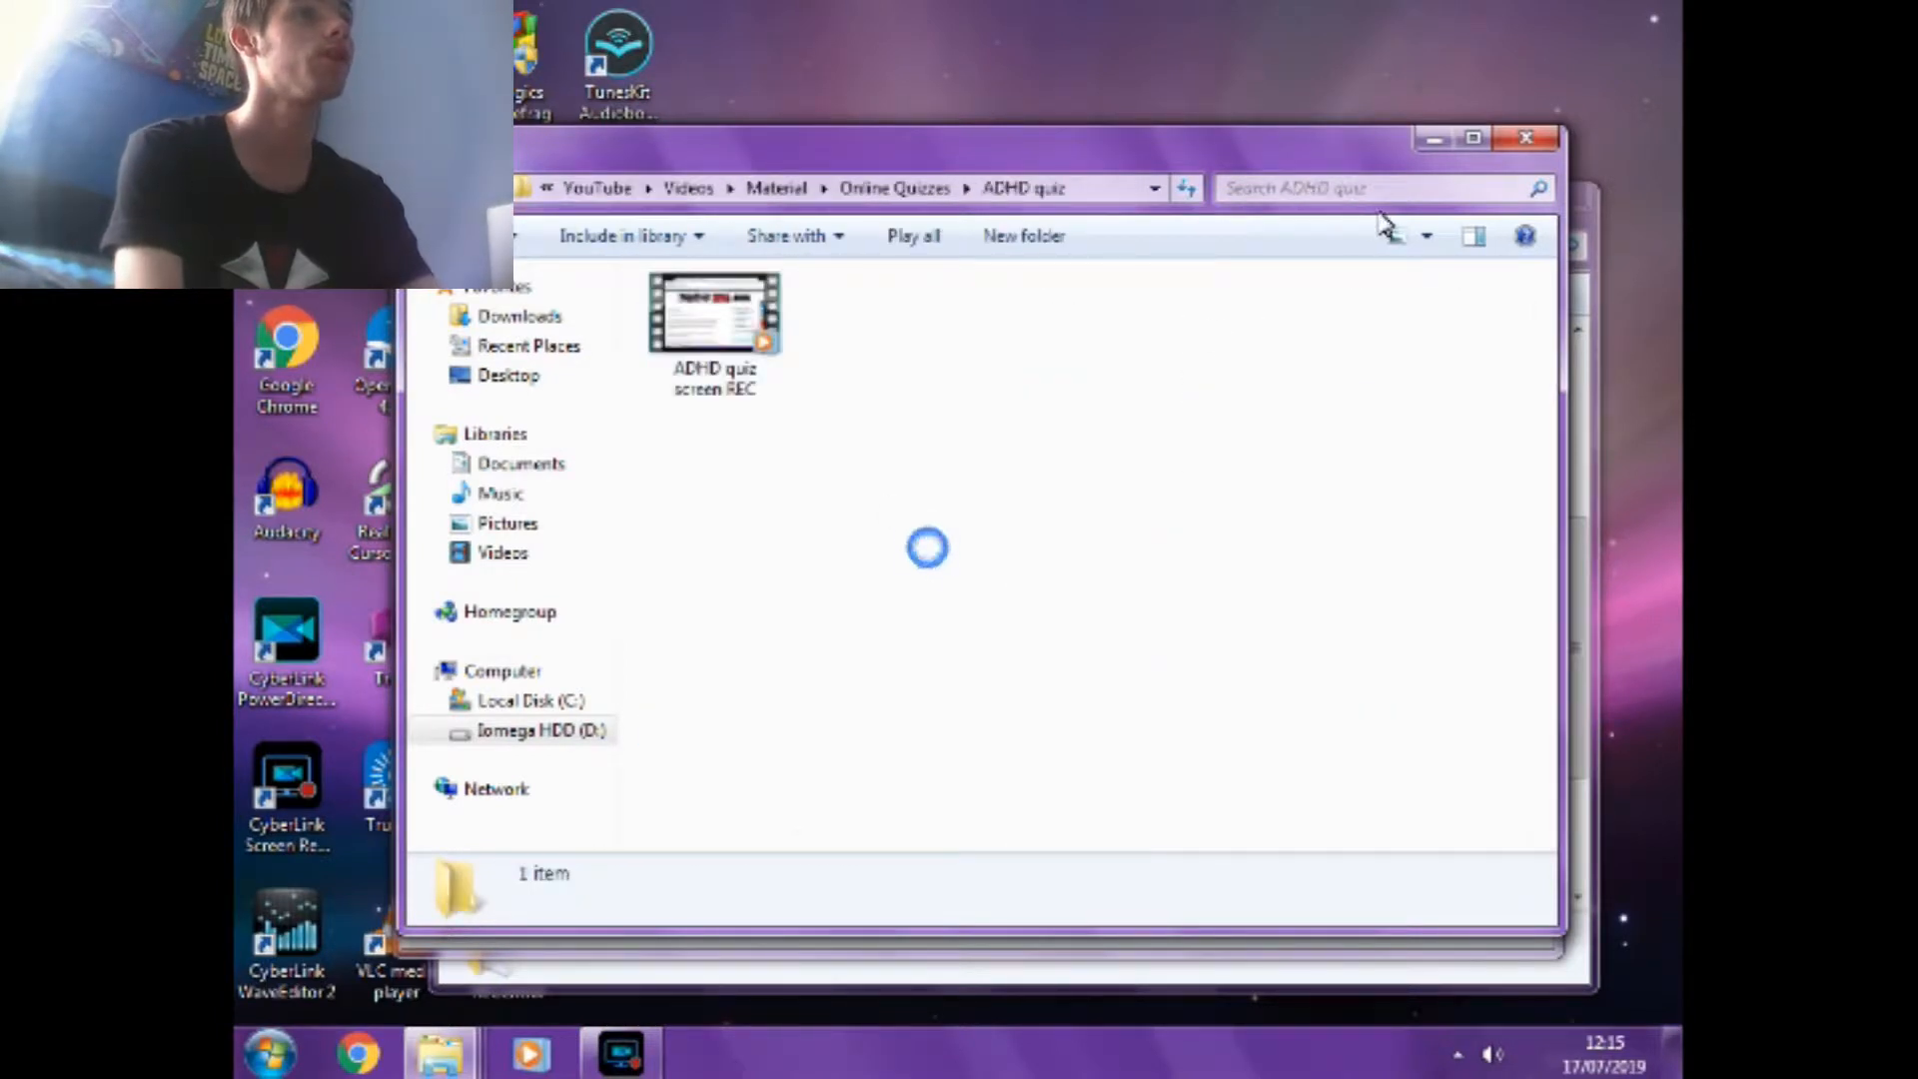
pyautogui.click(1431, 140)
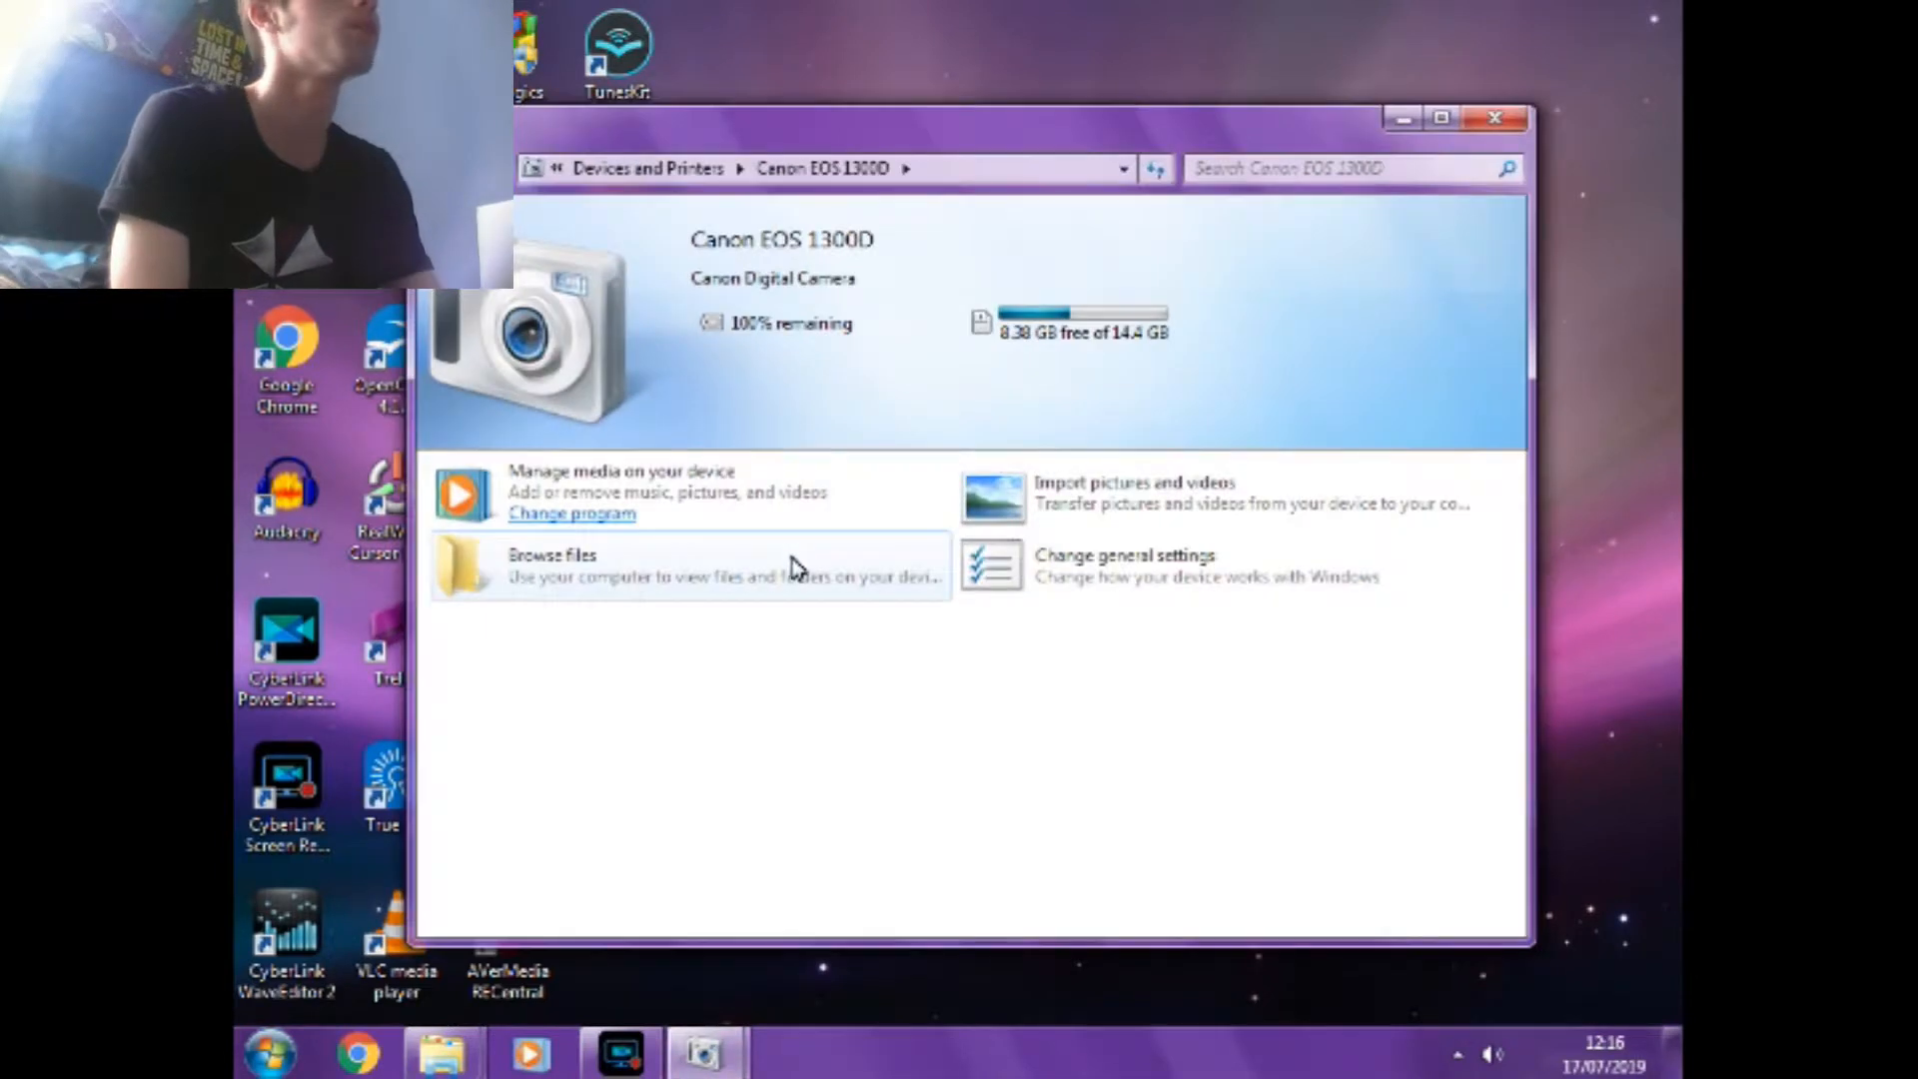
# Browse the Canon EOS 1300D camera's files down to the 100CANON folder on its SD card.
pyautogui.click(789, 567)
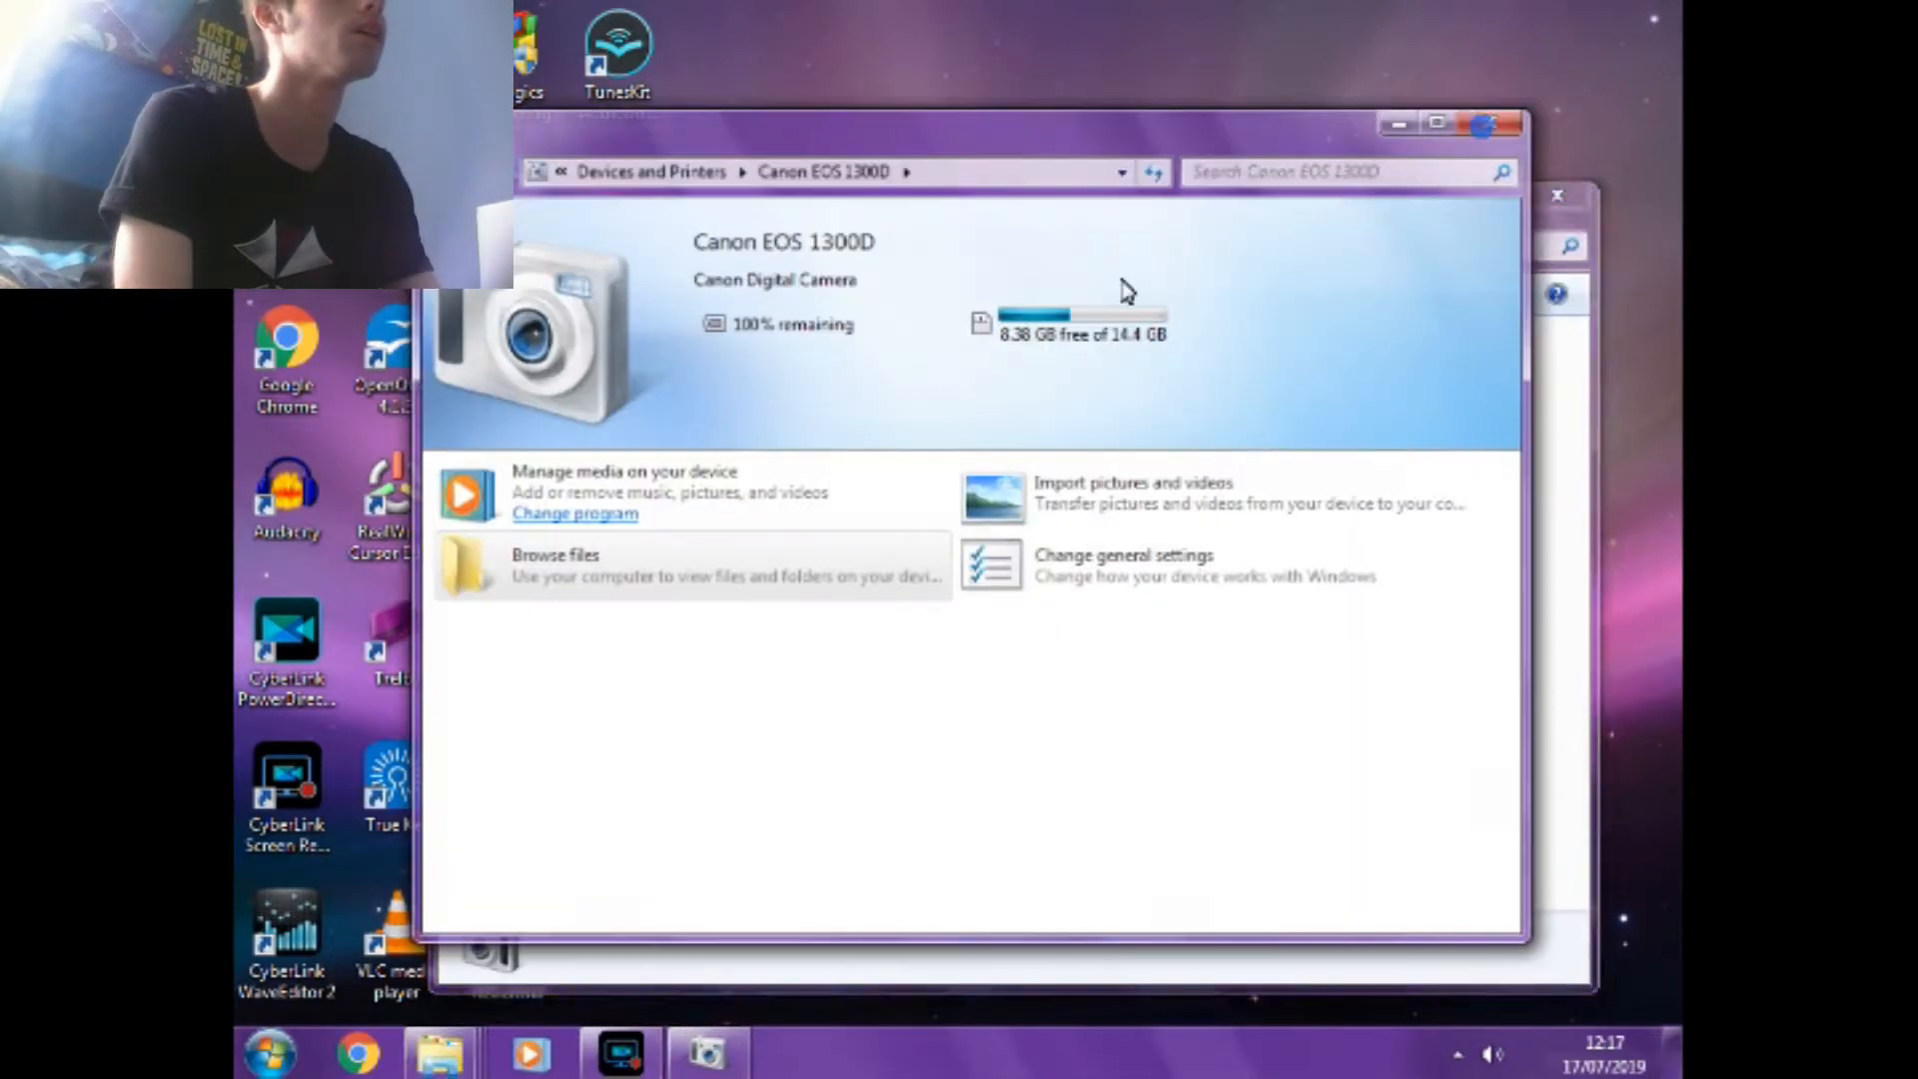
pyautogui.doubleClick(903, 364)
pyautogui.doubleClick(903, 358)
pyautogui.doubleClick(903, 357)
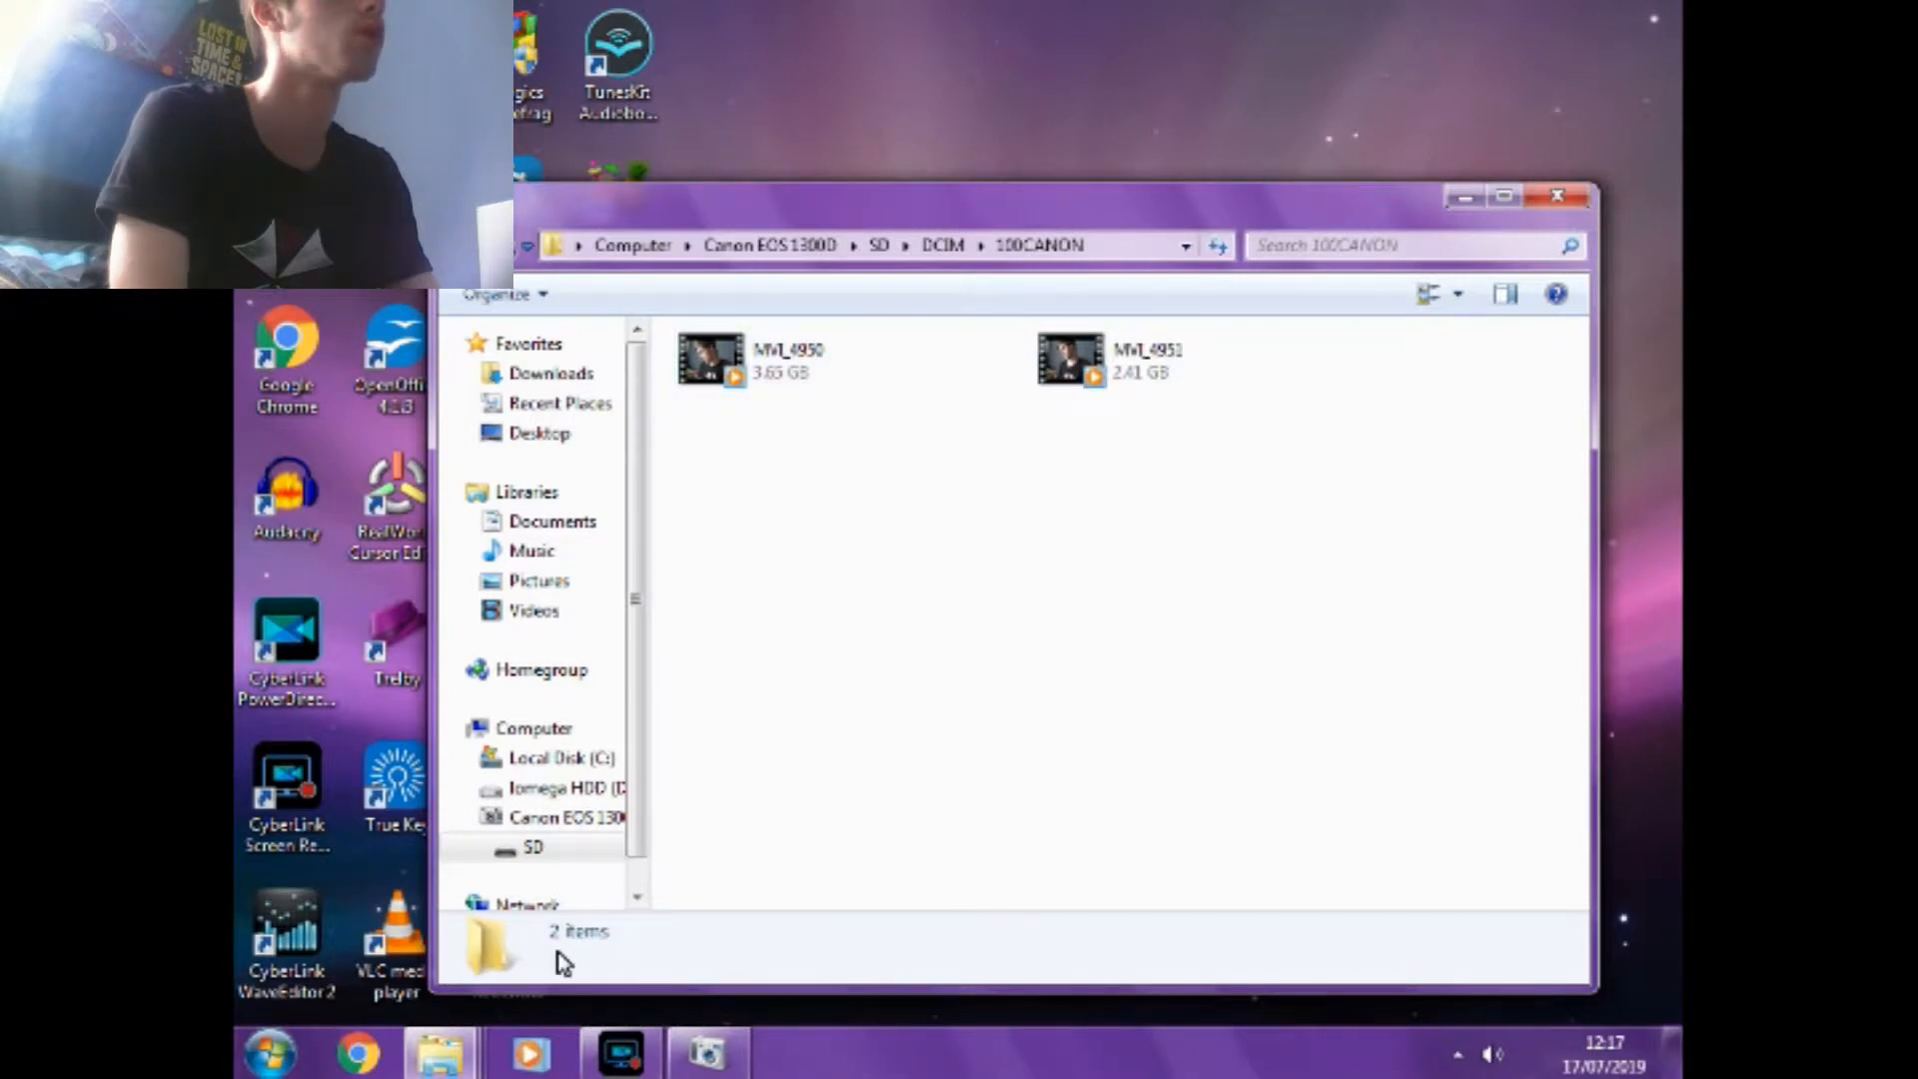
# Copy the videos MVI_4950 and MVI_4951 from the camera's 100CANON folder.
pyautogui.moveTo(444, 1066)
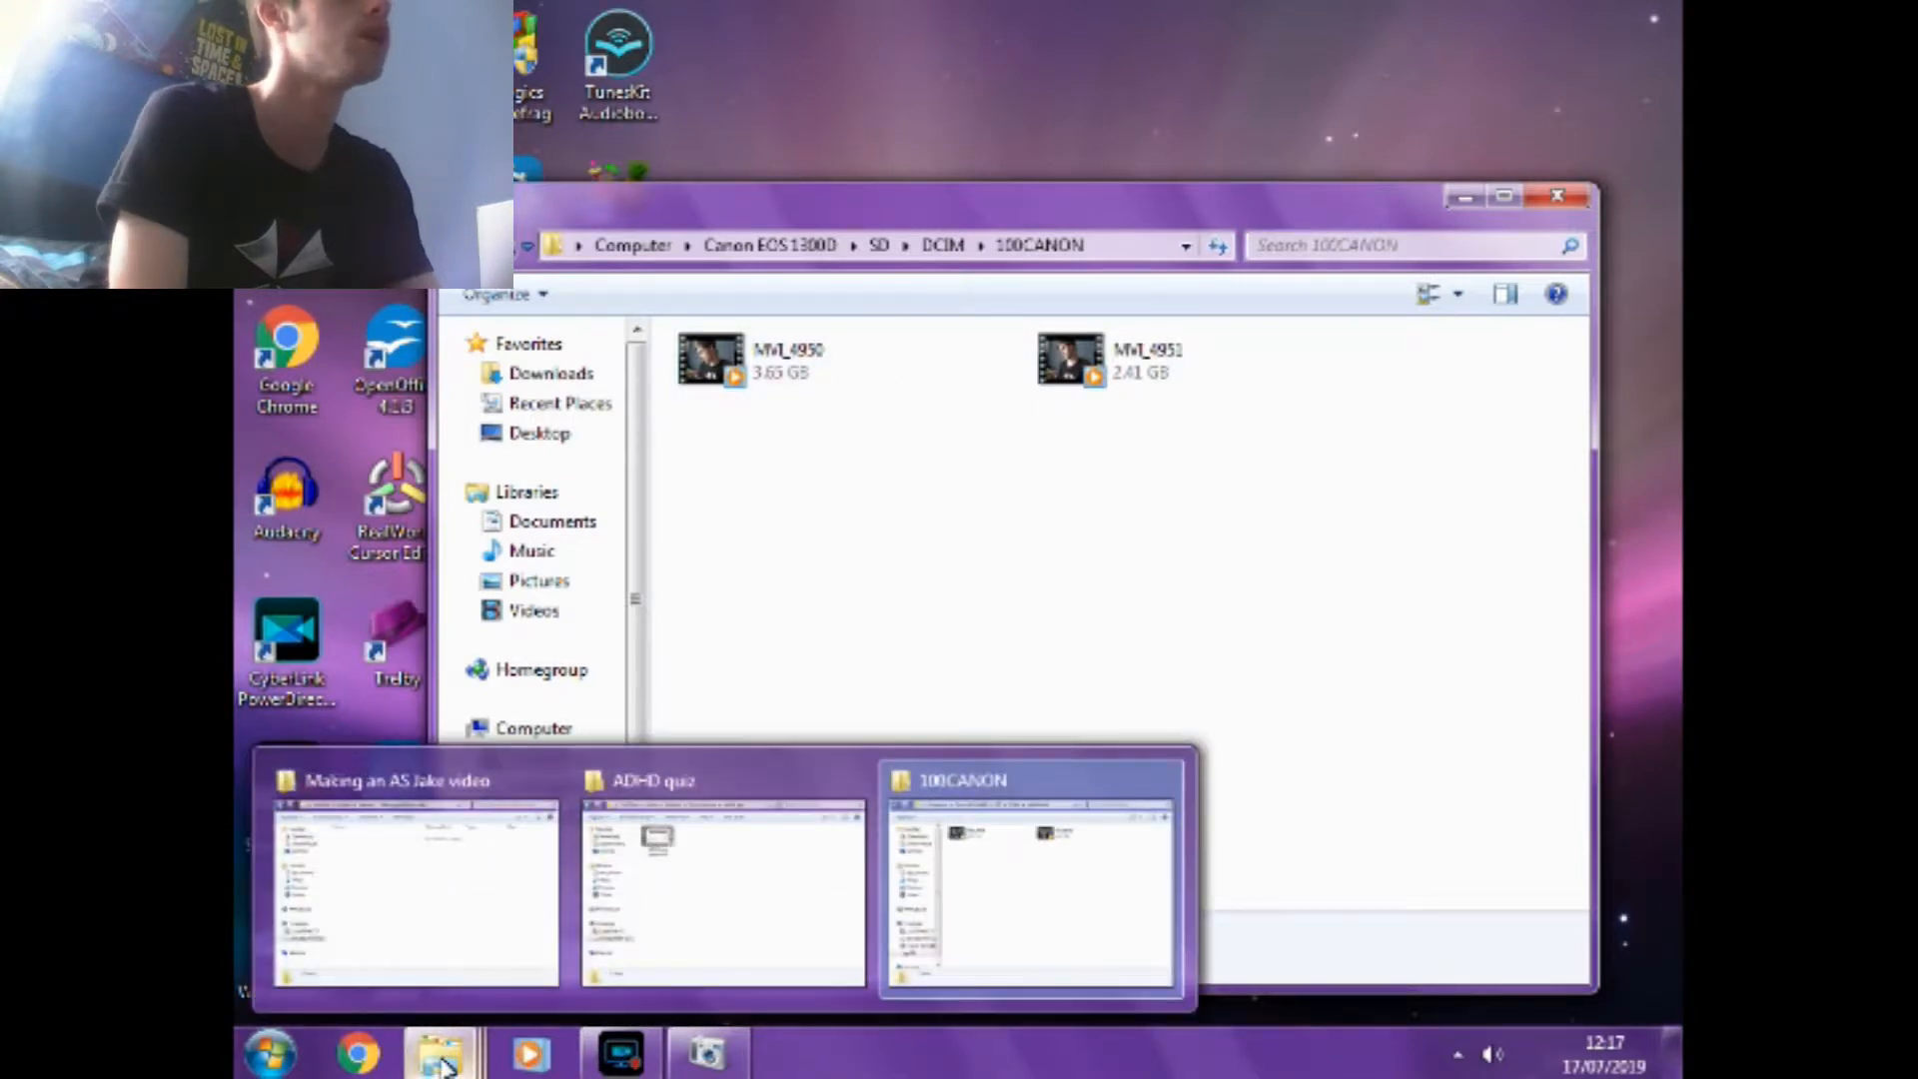
pyautogui.click(685, 912)
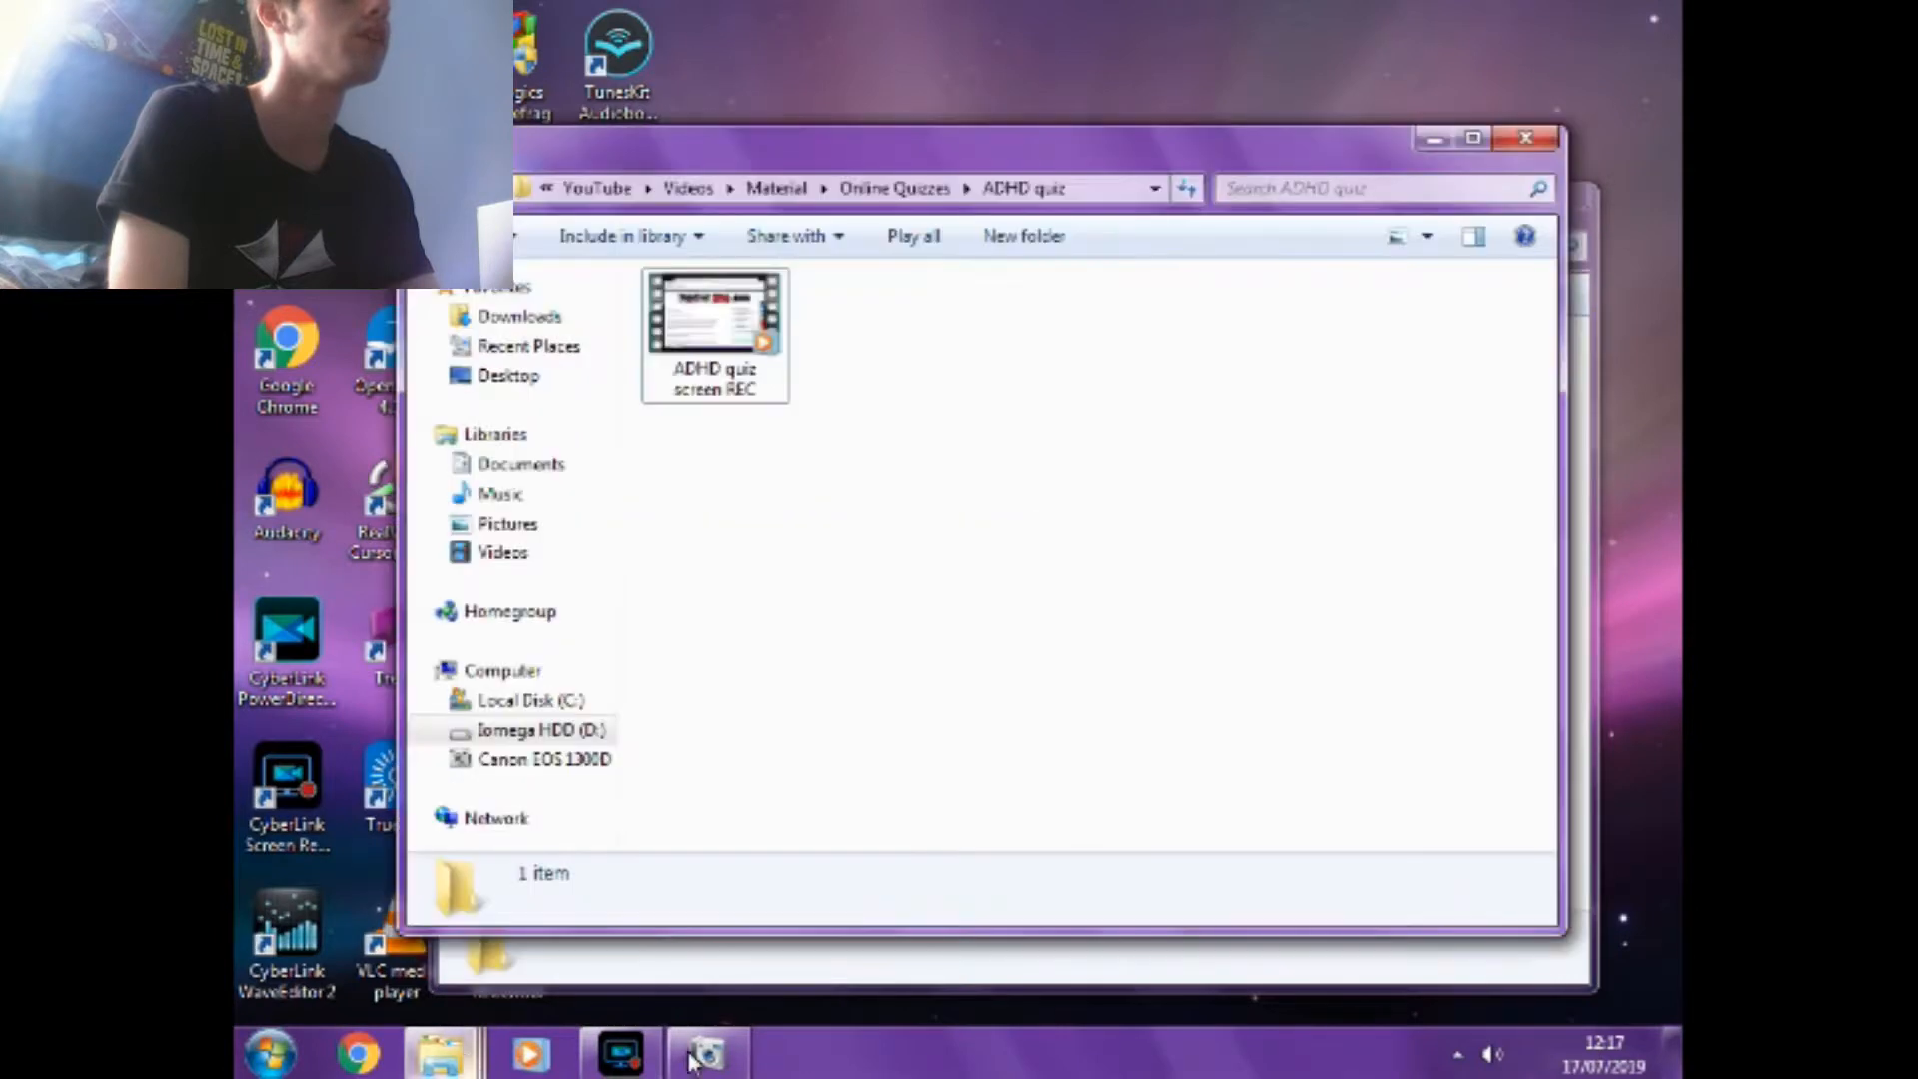
pyautogui.moveTo(435, 1066)
pyautogui.click(1002, 860)
pyautogui.moveTo(717, 447); pyautogui.dragTo(1138, 361)
pyautogui.rightClick(1138, 361)
pyautogui.click(1204, 404)
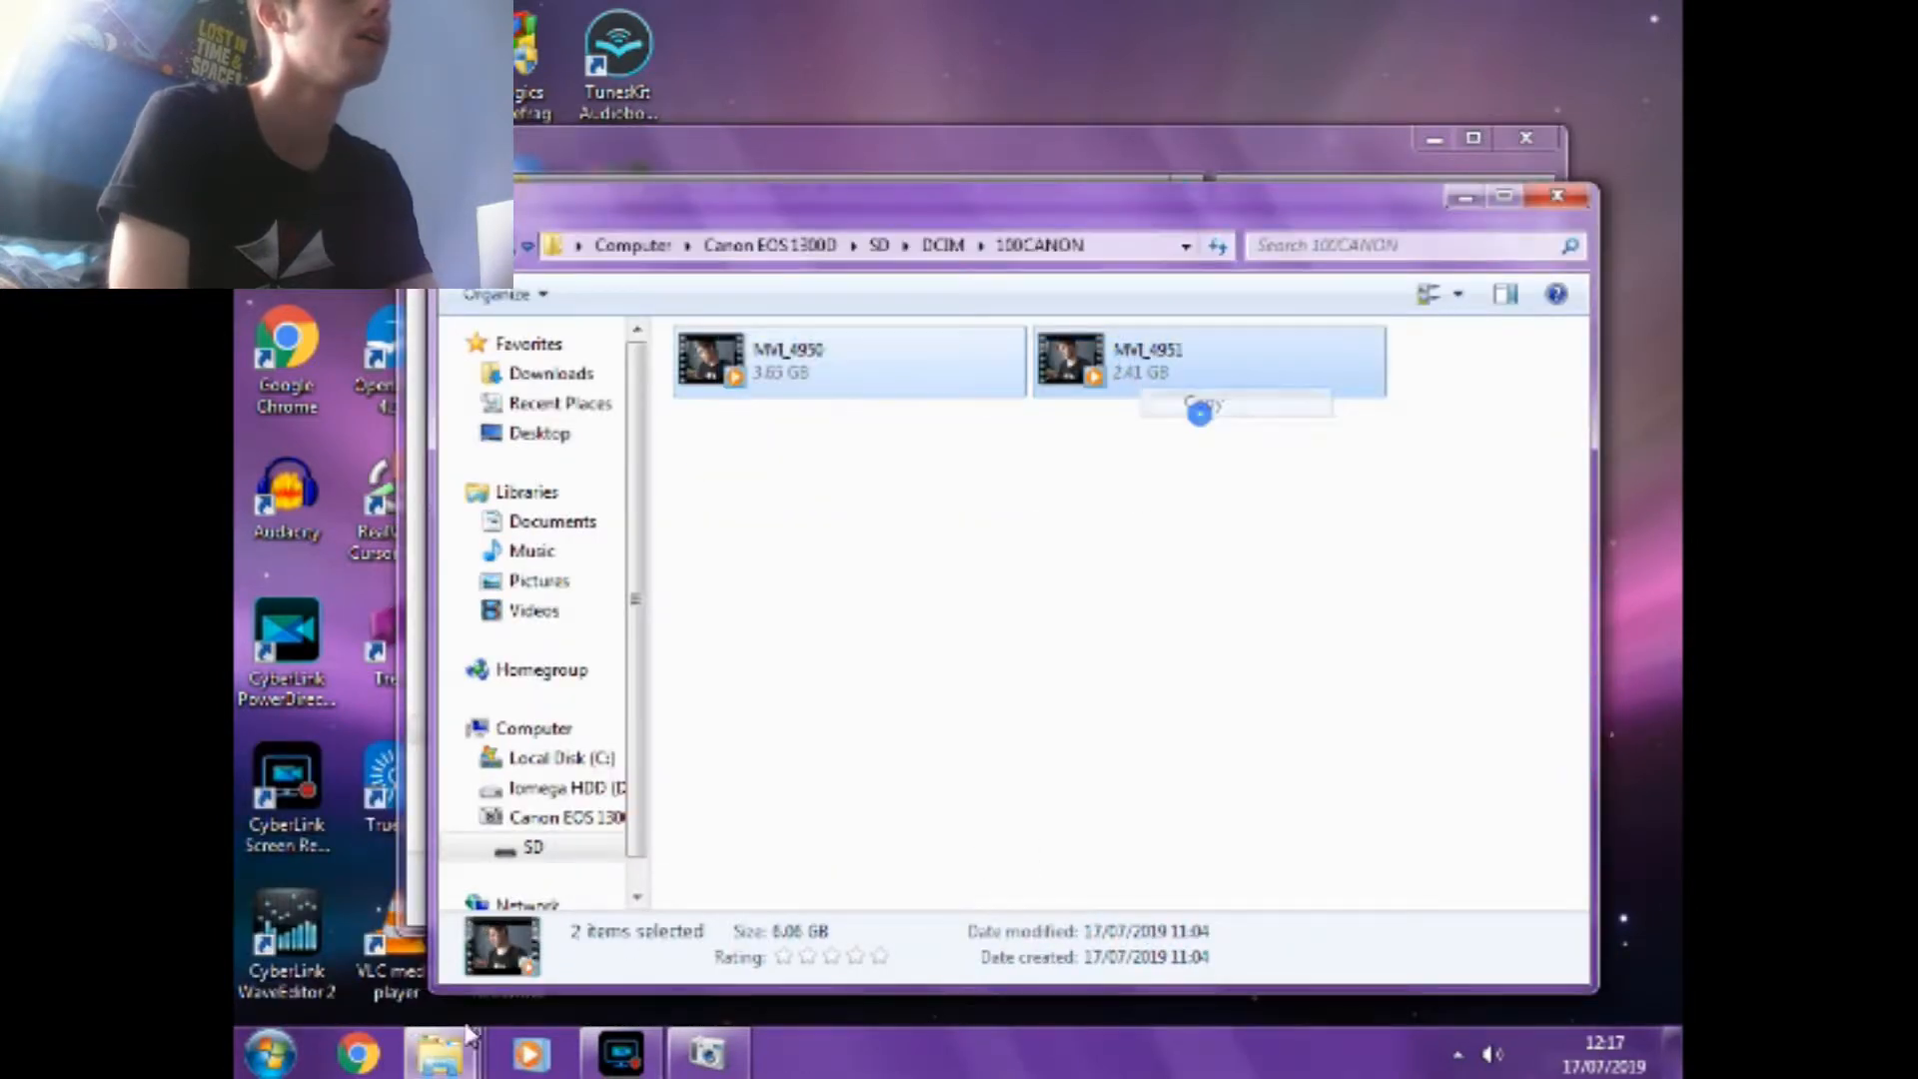
# Paste the two copied camera videos into the ADHD quiz folder.
pyautogui.click(444, 1057)
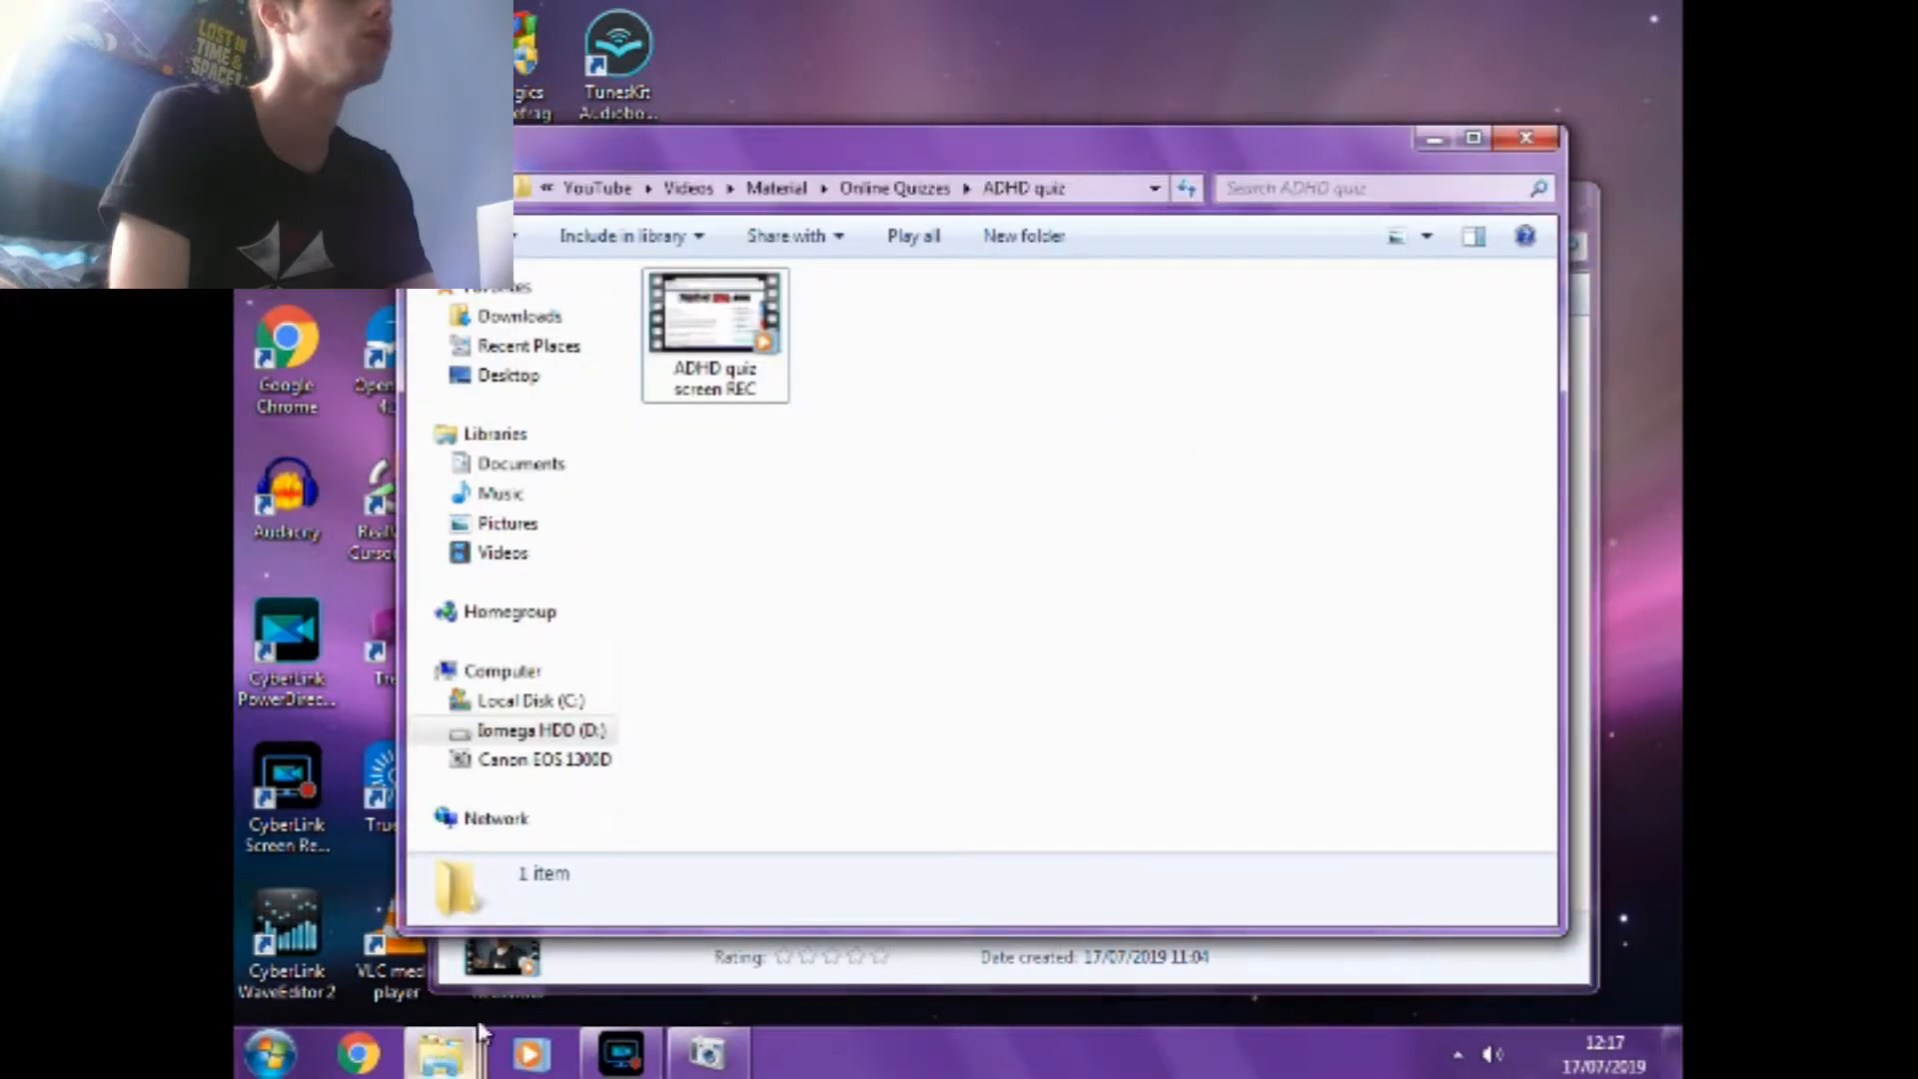
pyautogui.rightClick(739, 693)
pyautogui.click(833, 516)
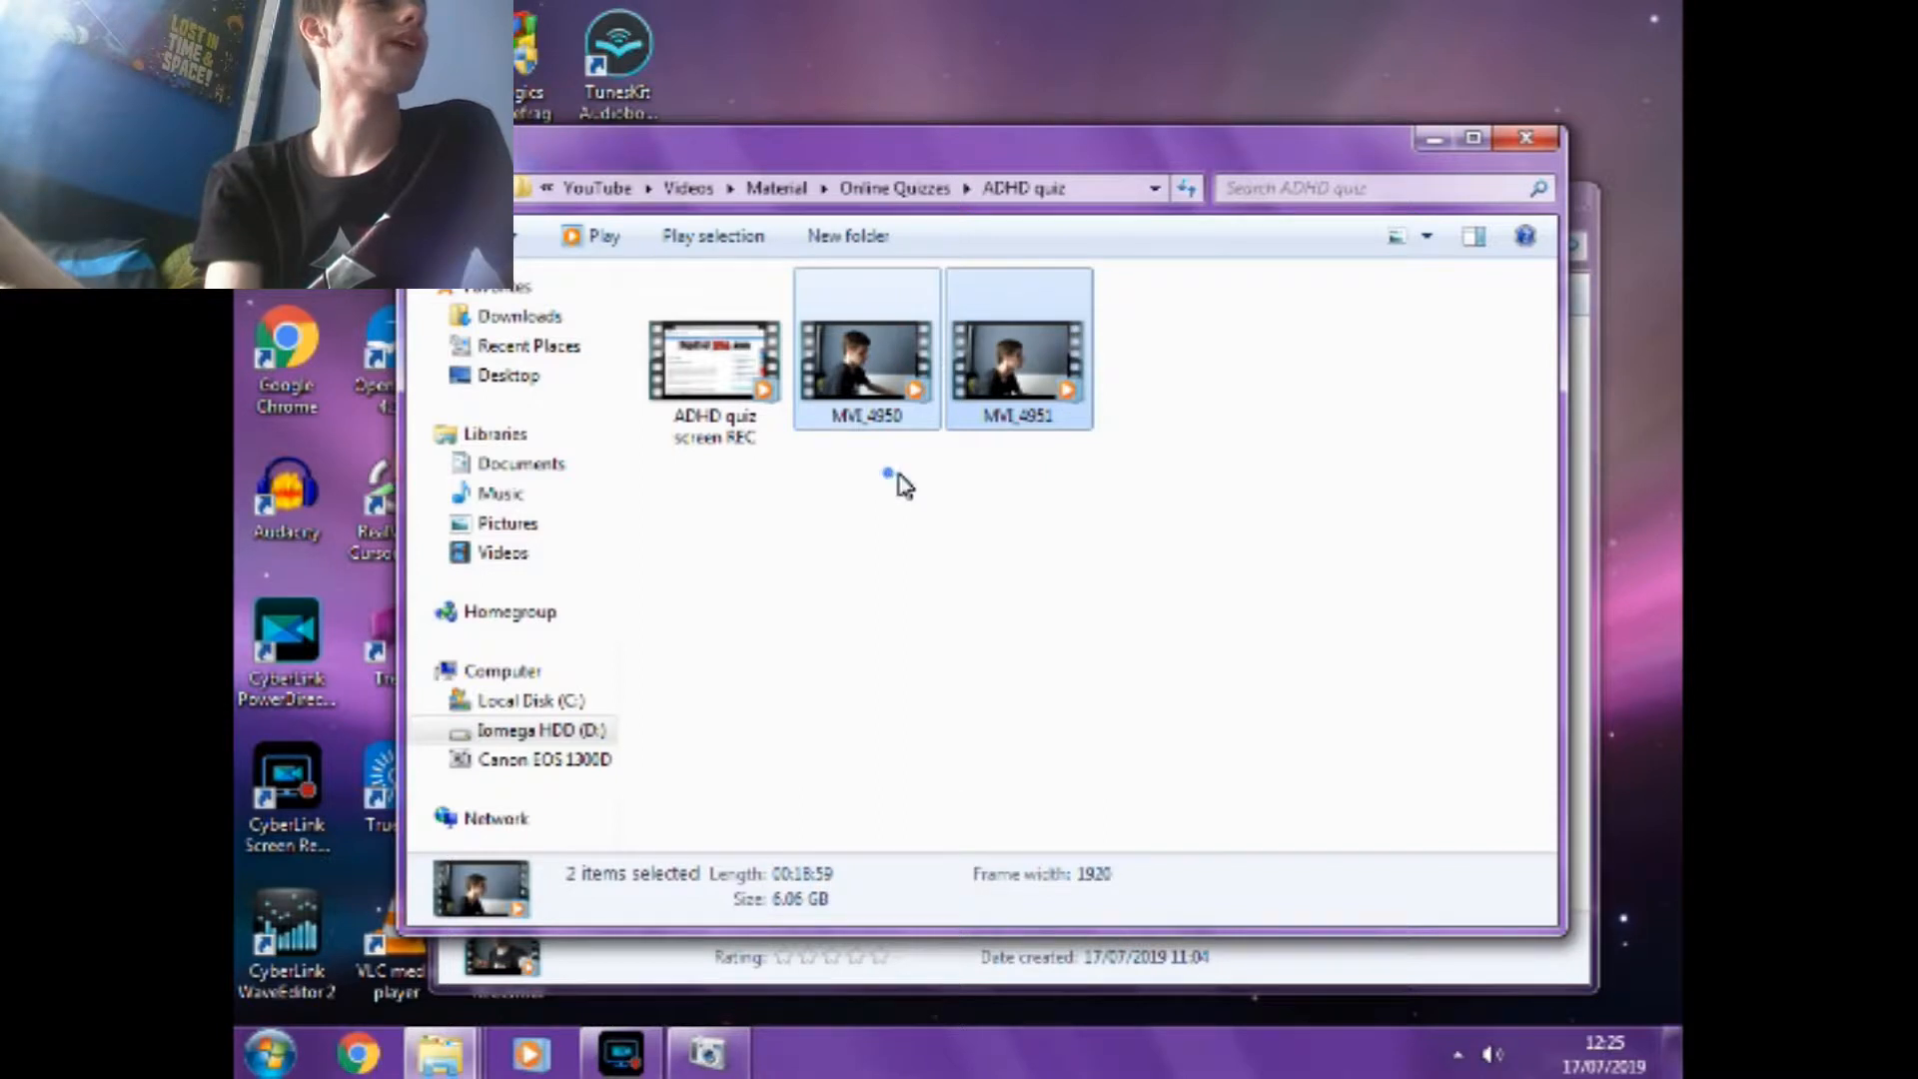
pyautogui.click(888, 473)
pyautogui.moveTo(865, 455); pyautogui.dragTo(1007, 357)
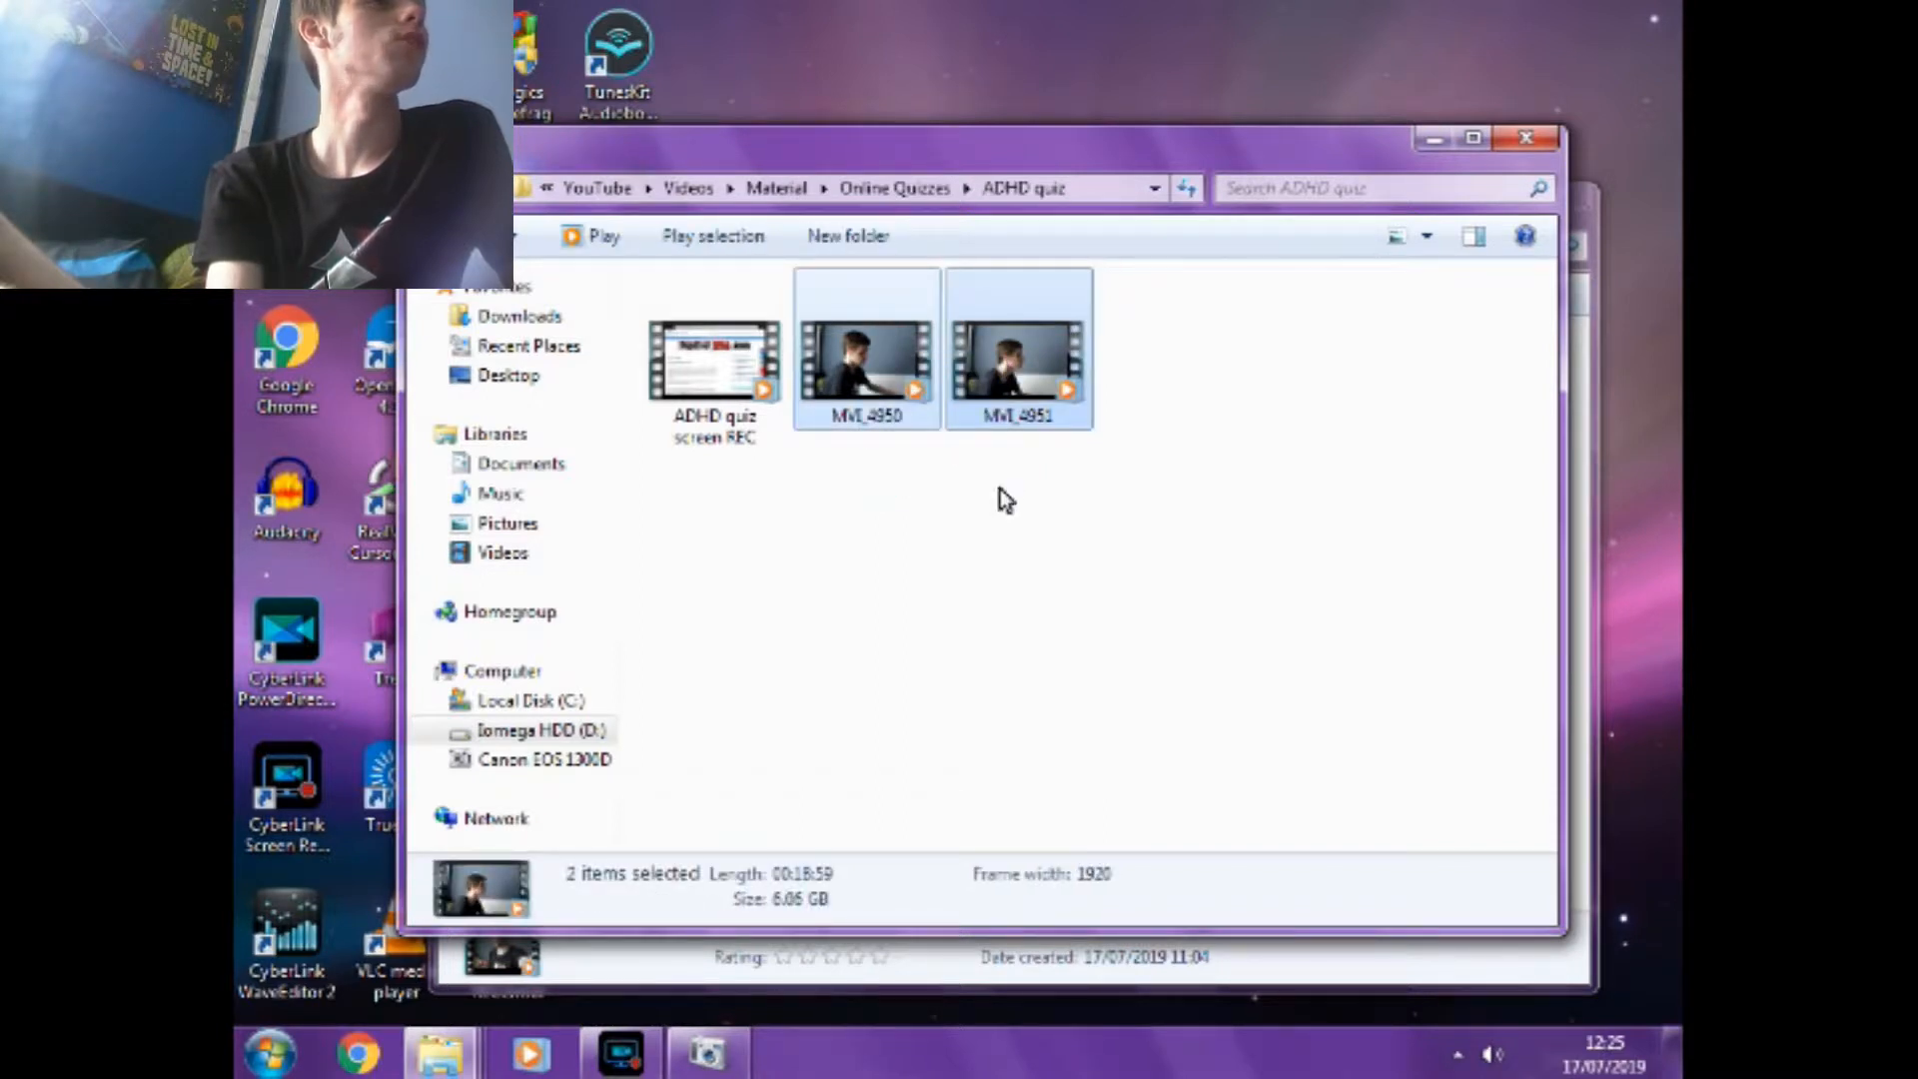
pyautogui.click(996, 496)
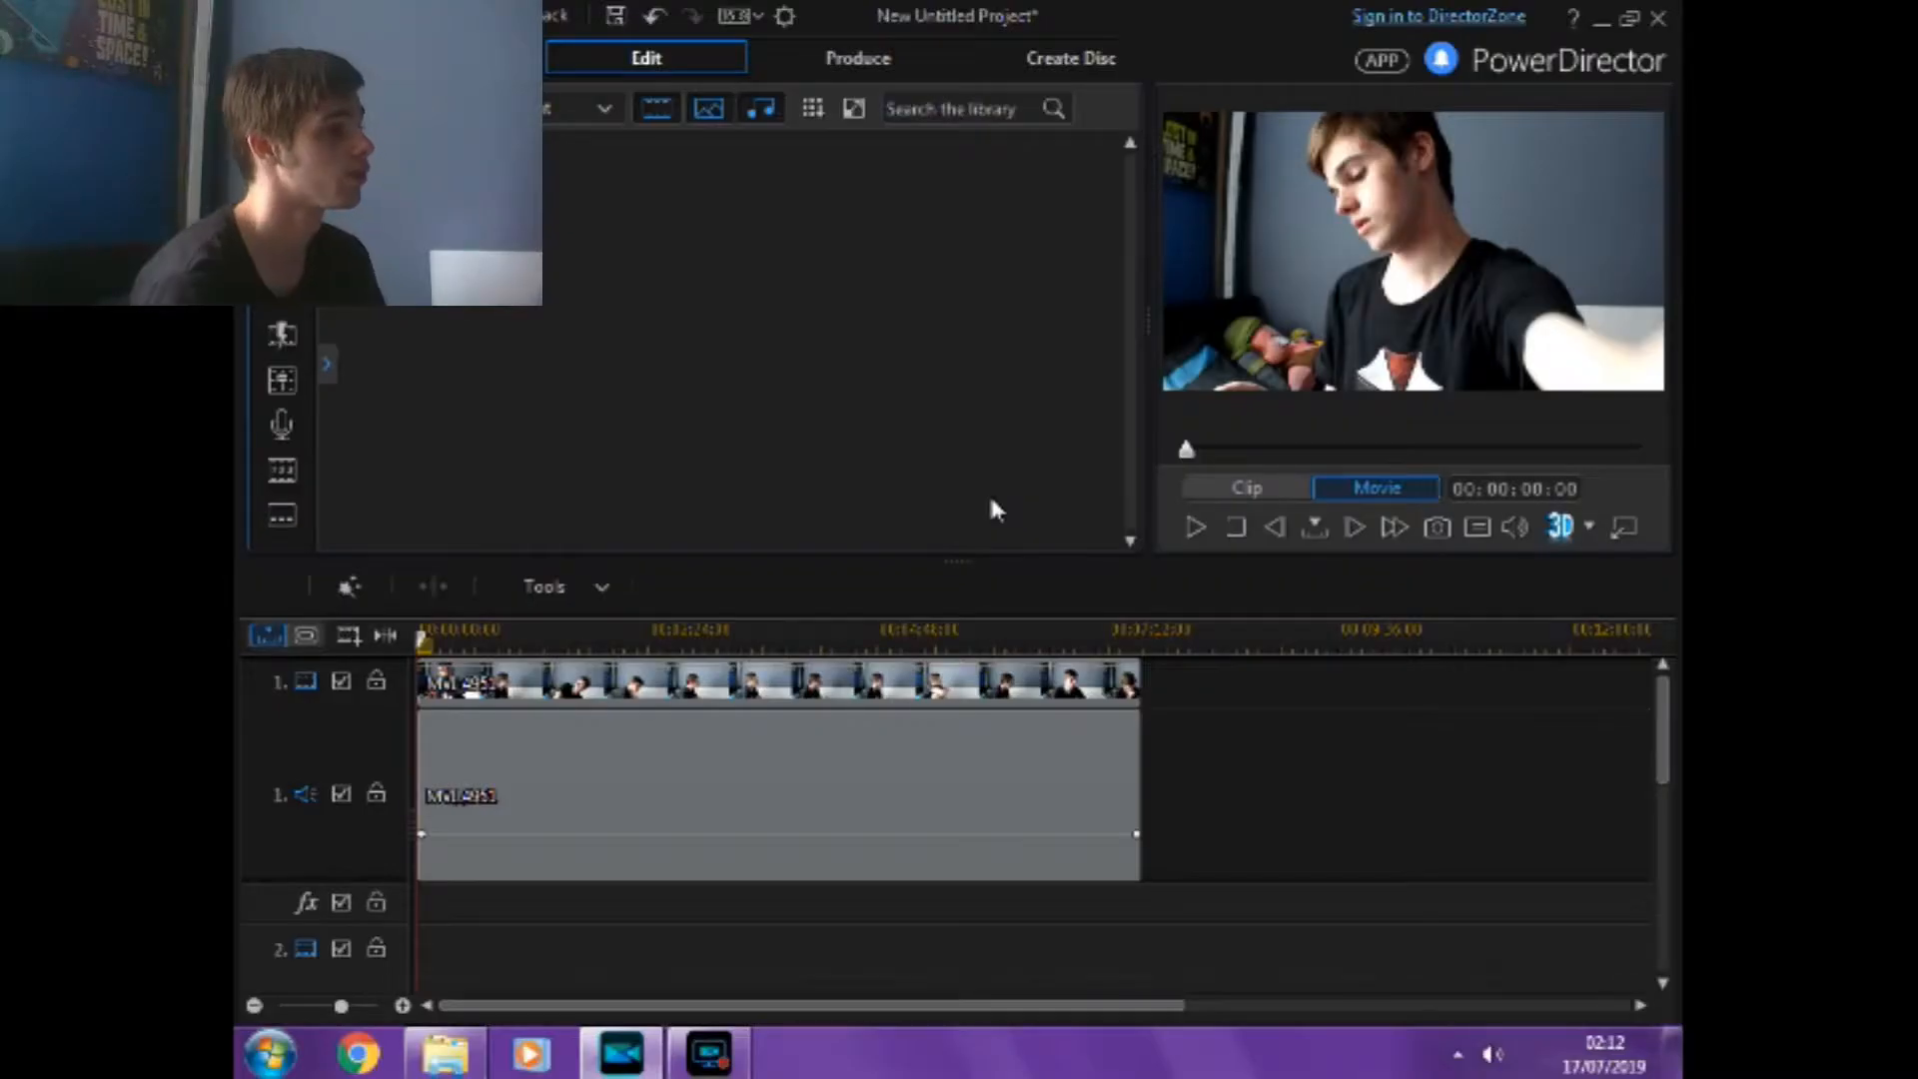
# Check the ADHD quiz folder, return to PowerDirector and delete the MVI_4951 video from track 1, keeping its audio.
pyautogui.click(445, 1054)
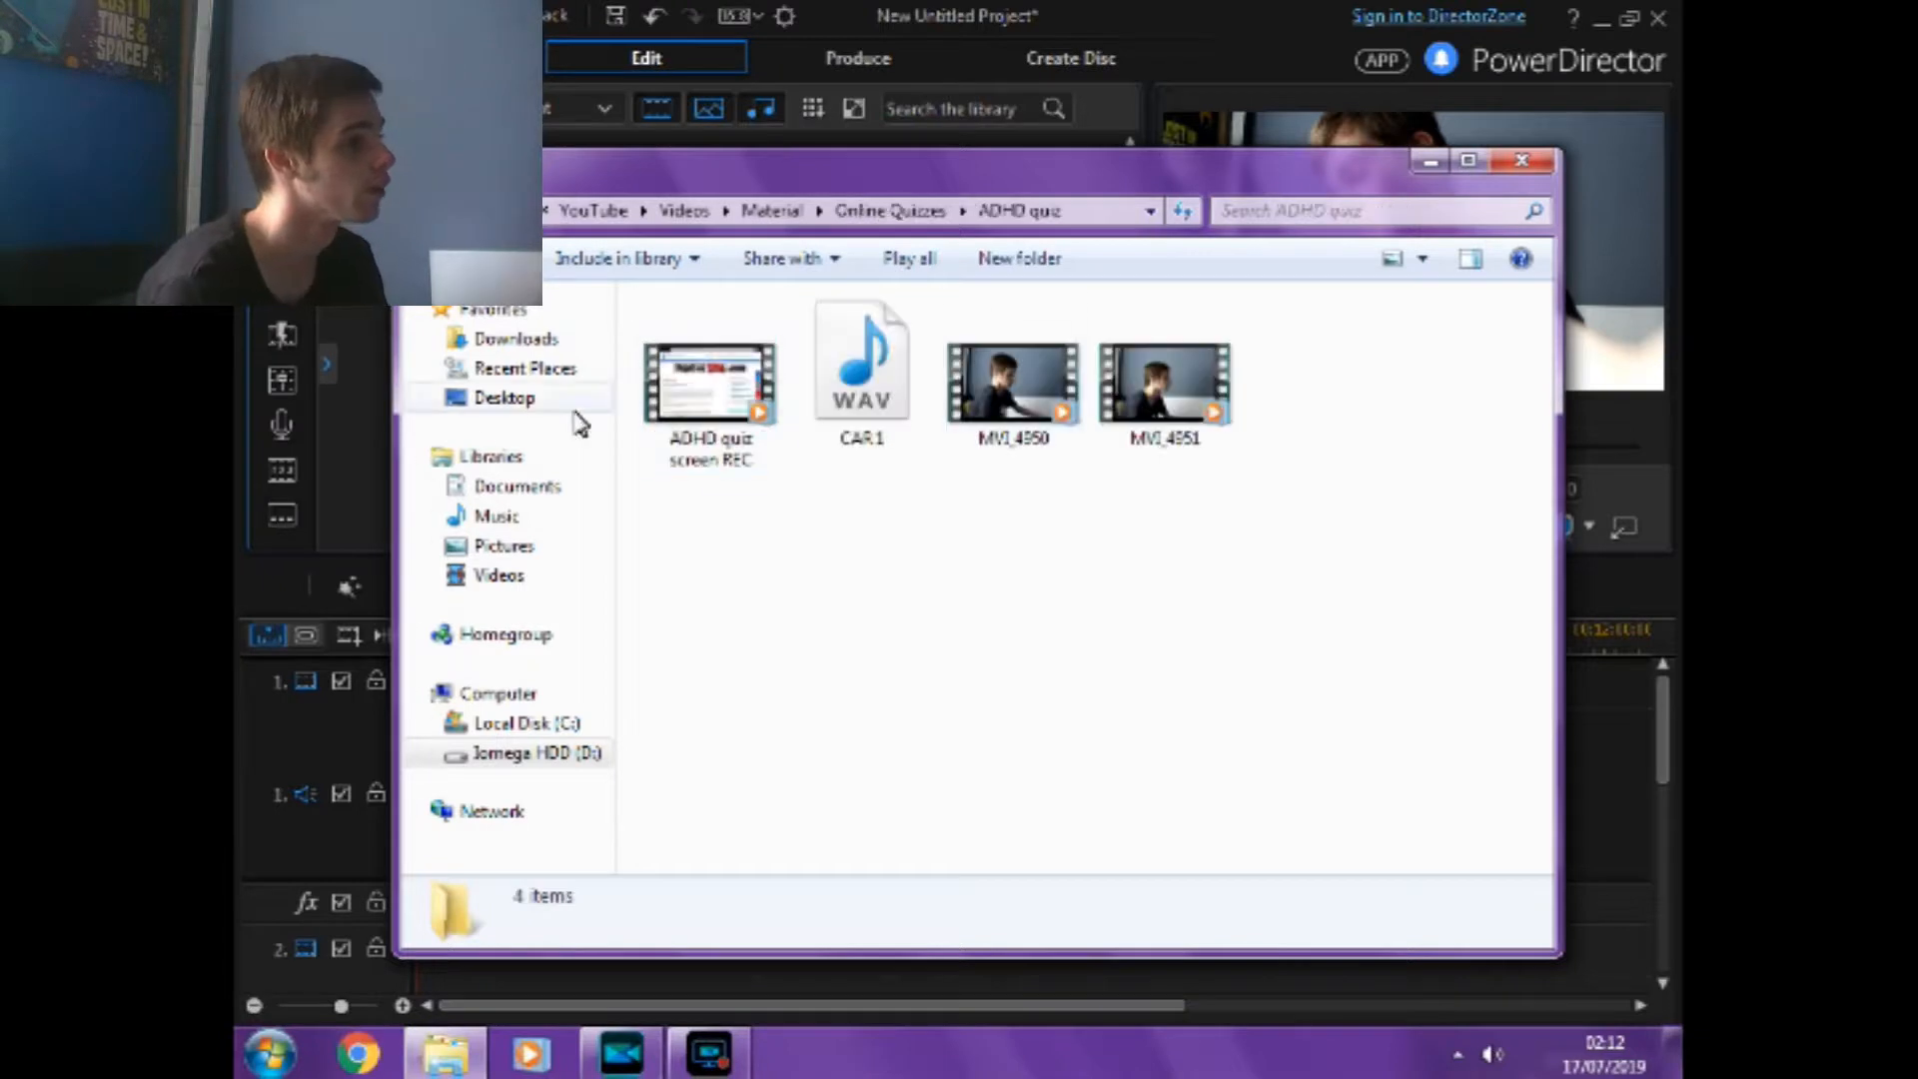
pyautogui.click(361, 433)
pyautogui.click(704, 682)
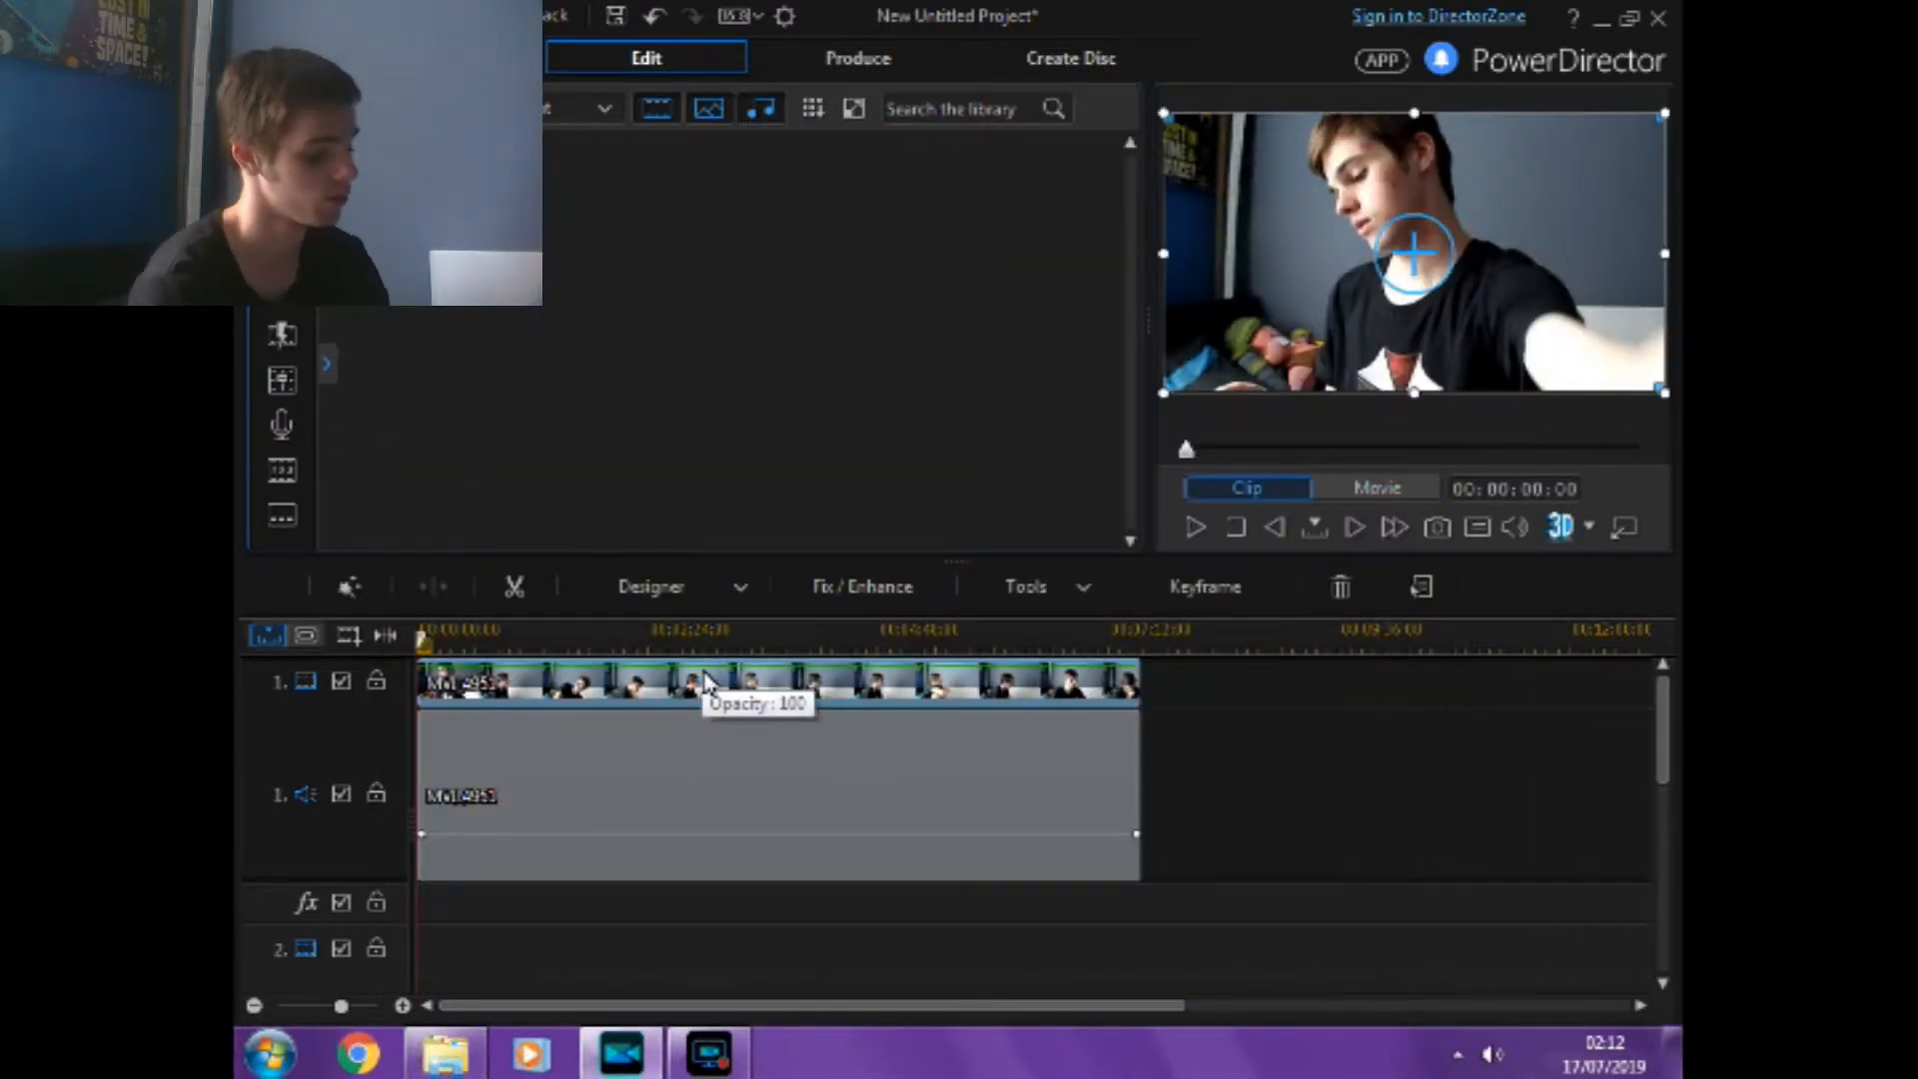
pyautogui.press('Delete')
# Raise the volume of the MVI_4951 audio clip to its maximum at both the start and the end.
pyautogui.click(701, 749)
pyautogui.moveTo(422, 835); pyautogui.dragTo(421, 715)
pyautogui.moveTo(1136, 833); pyautogui.dragTo(1138, 715)
# Produce the timeline's audio as a Waveform file at 1411 Kbps.
pyautogui.click(1362, 505)
pyautogui.click(888, 68)
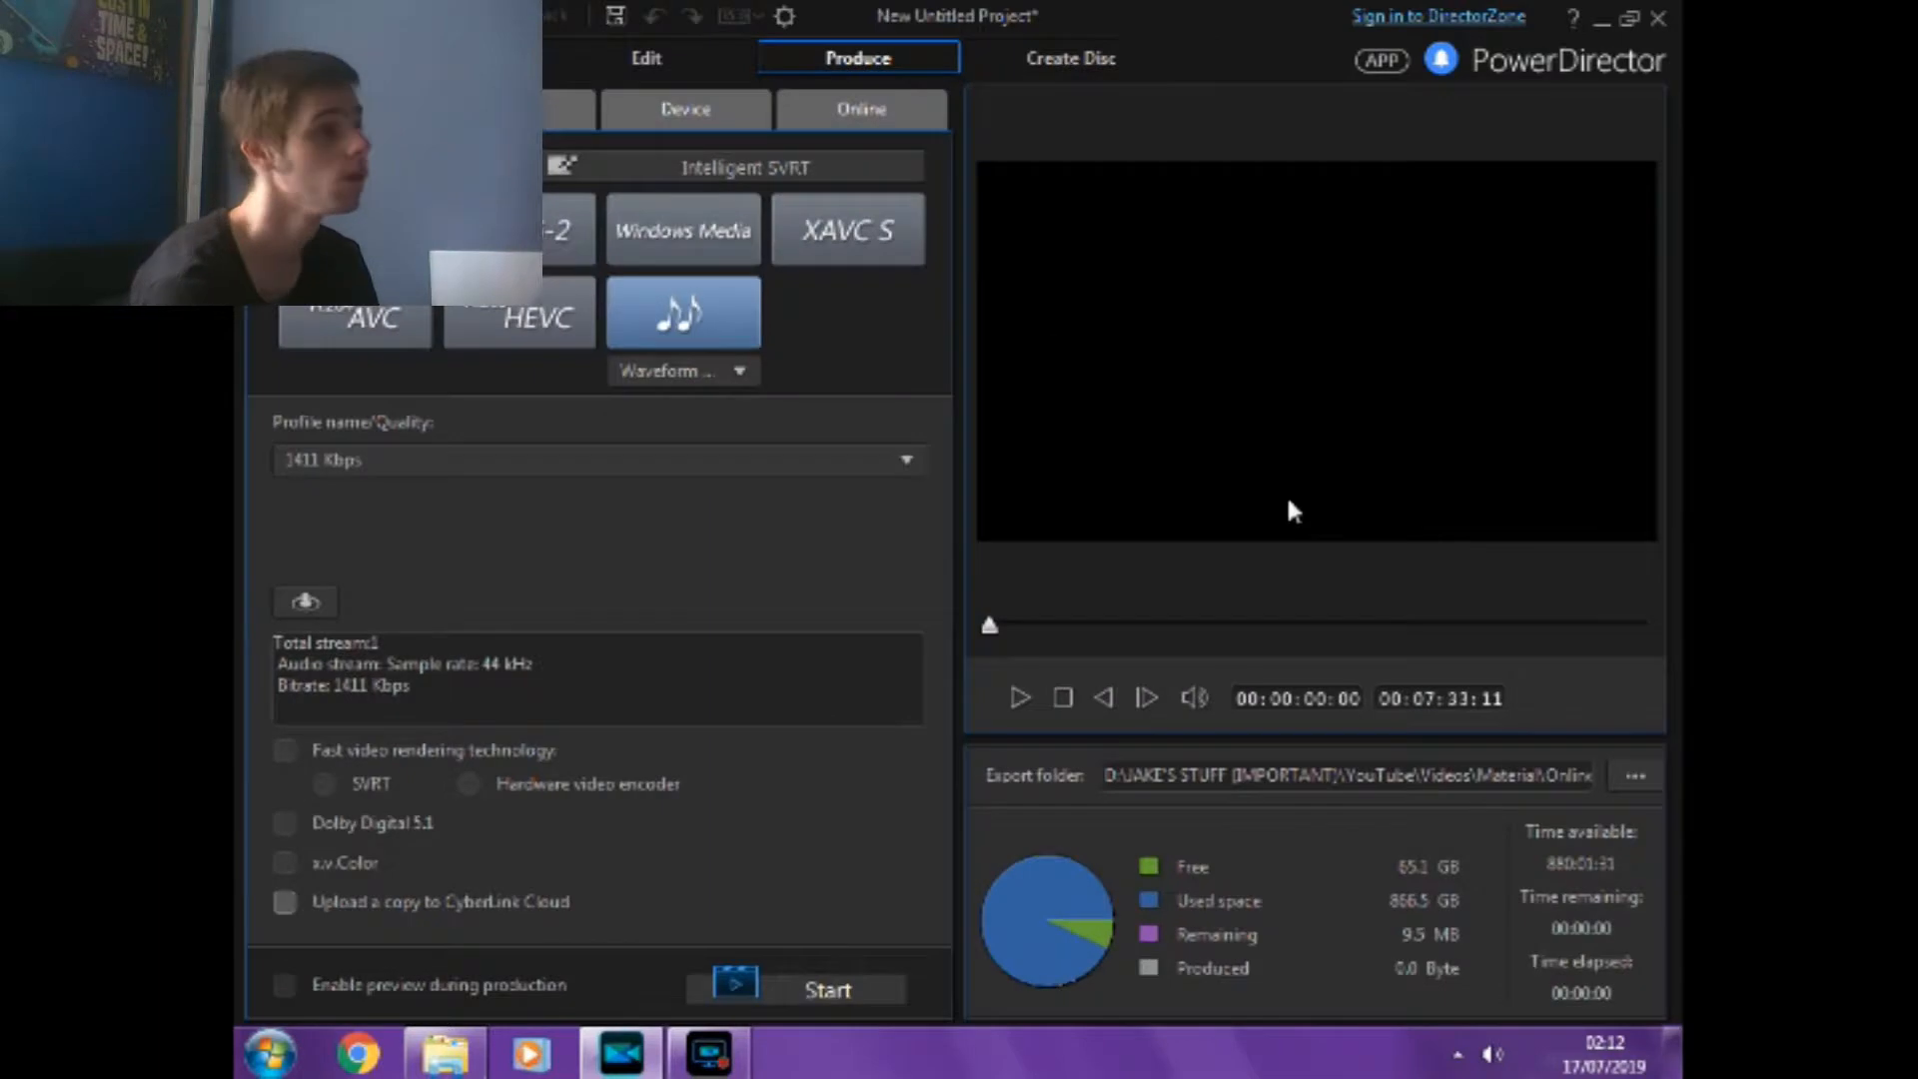
pyautogui.click(827, 990)
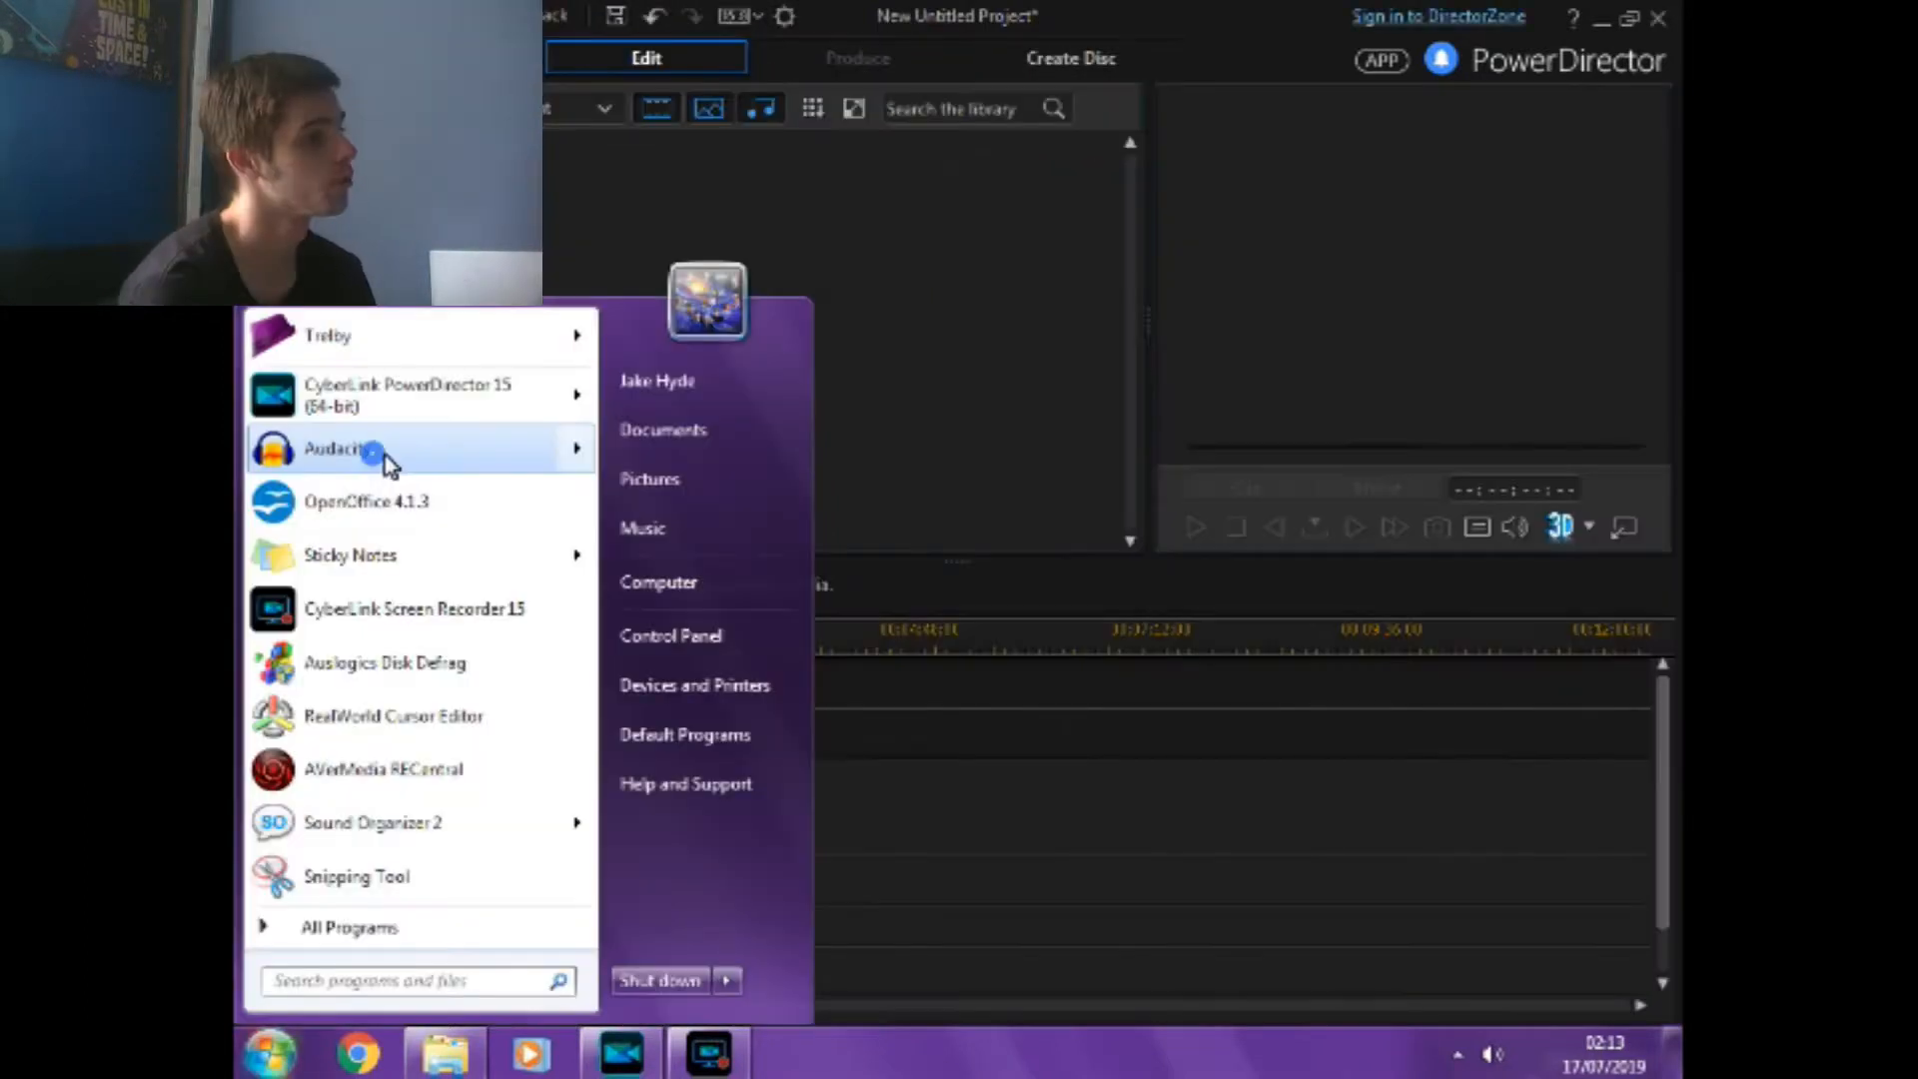
# Open Audacity and import the exported WAV file, making a copy of the file before editing.
pyautogui.click(877, 441)
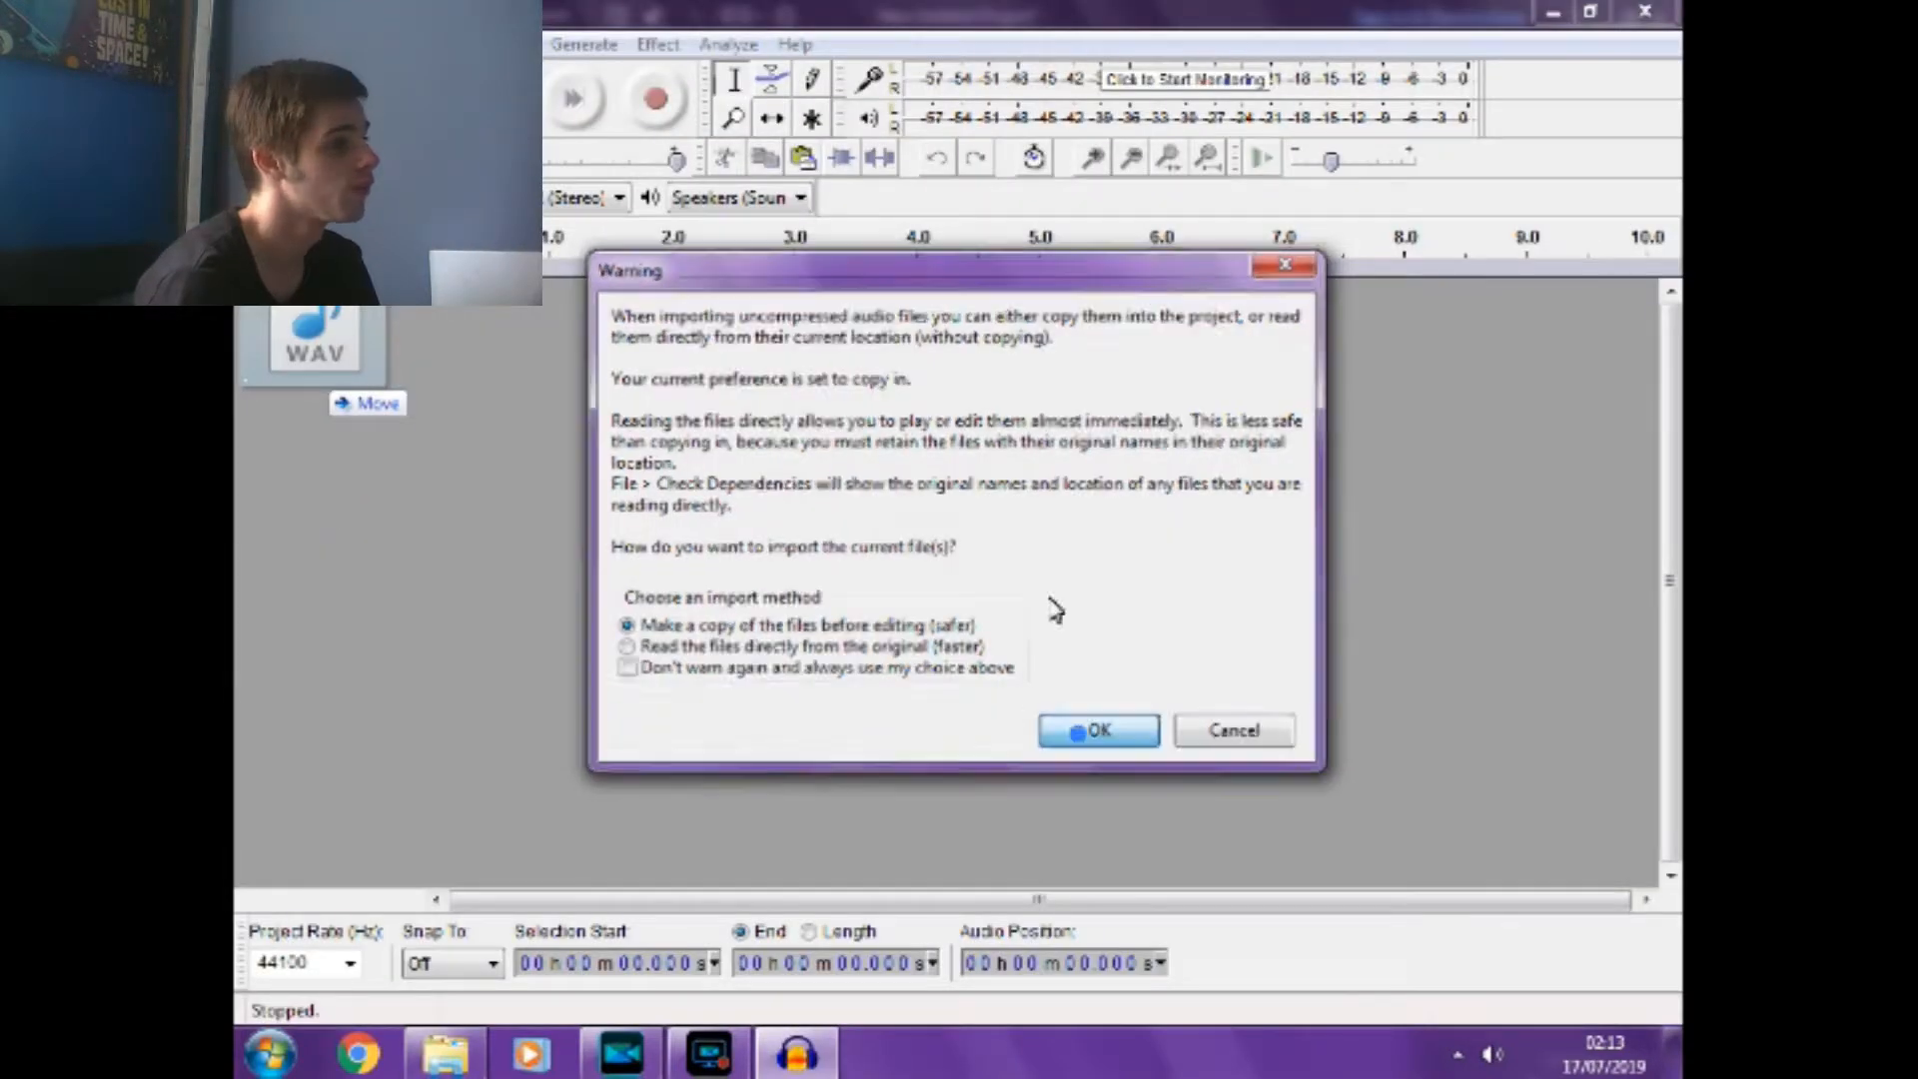
pyautogui.press('Return')
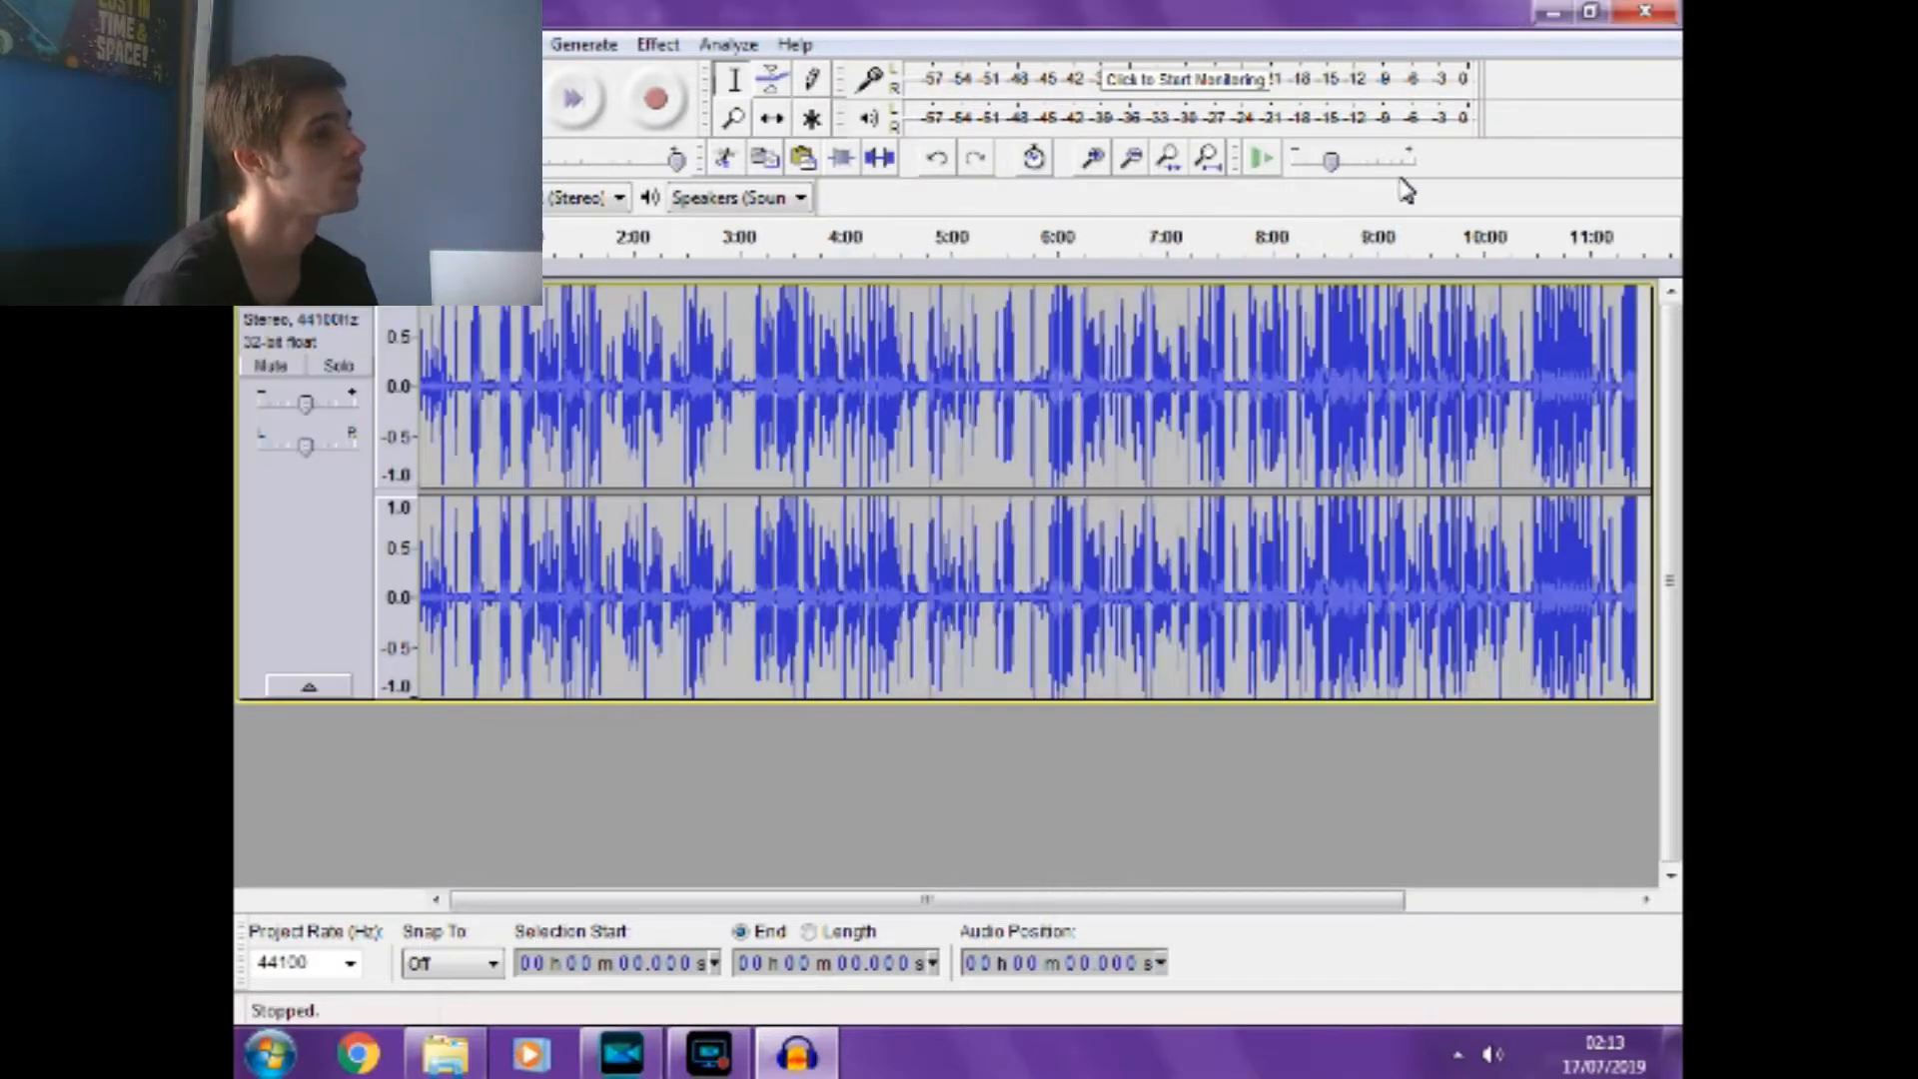
# Select the entire audio track and amplify it by 1.0 dB with clipping allowed.
pyautogui.click(1092, 165)
pyautogui.click(1091, 165)
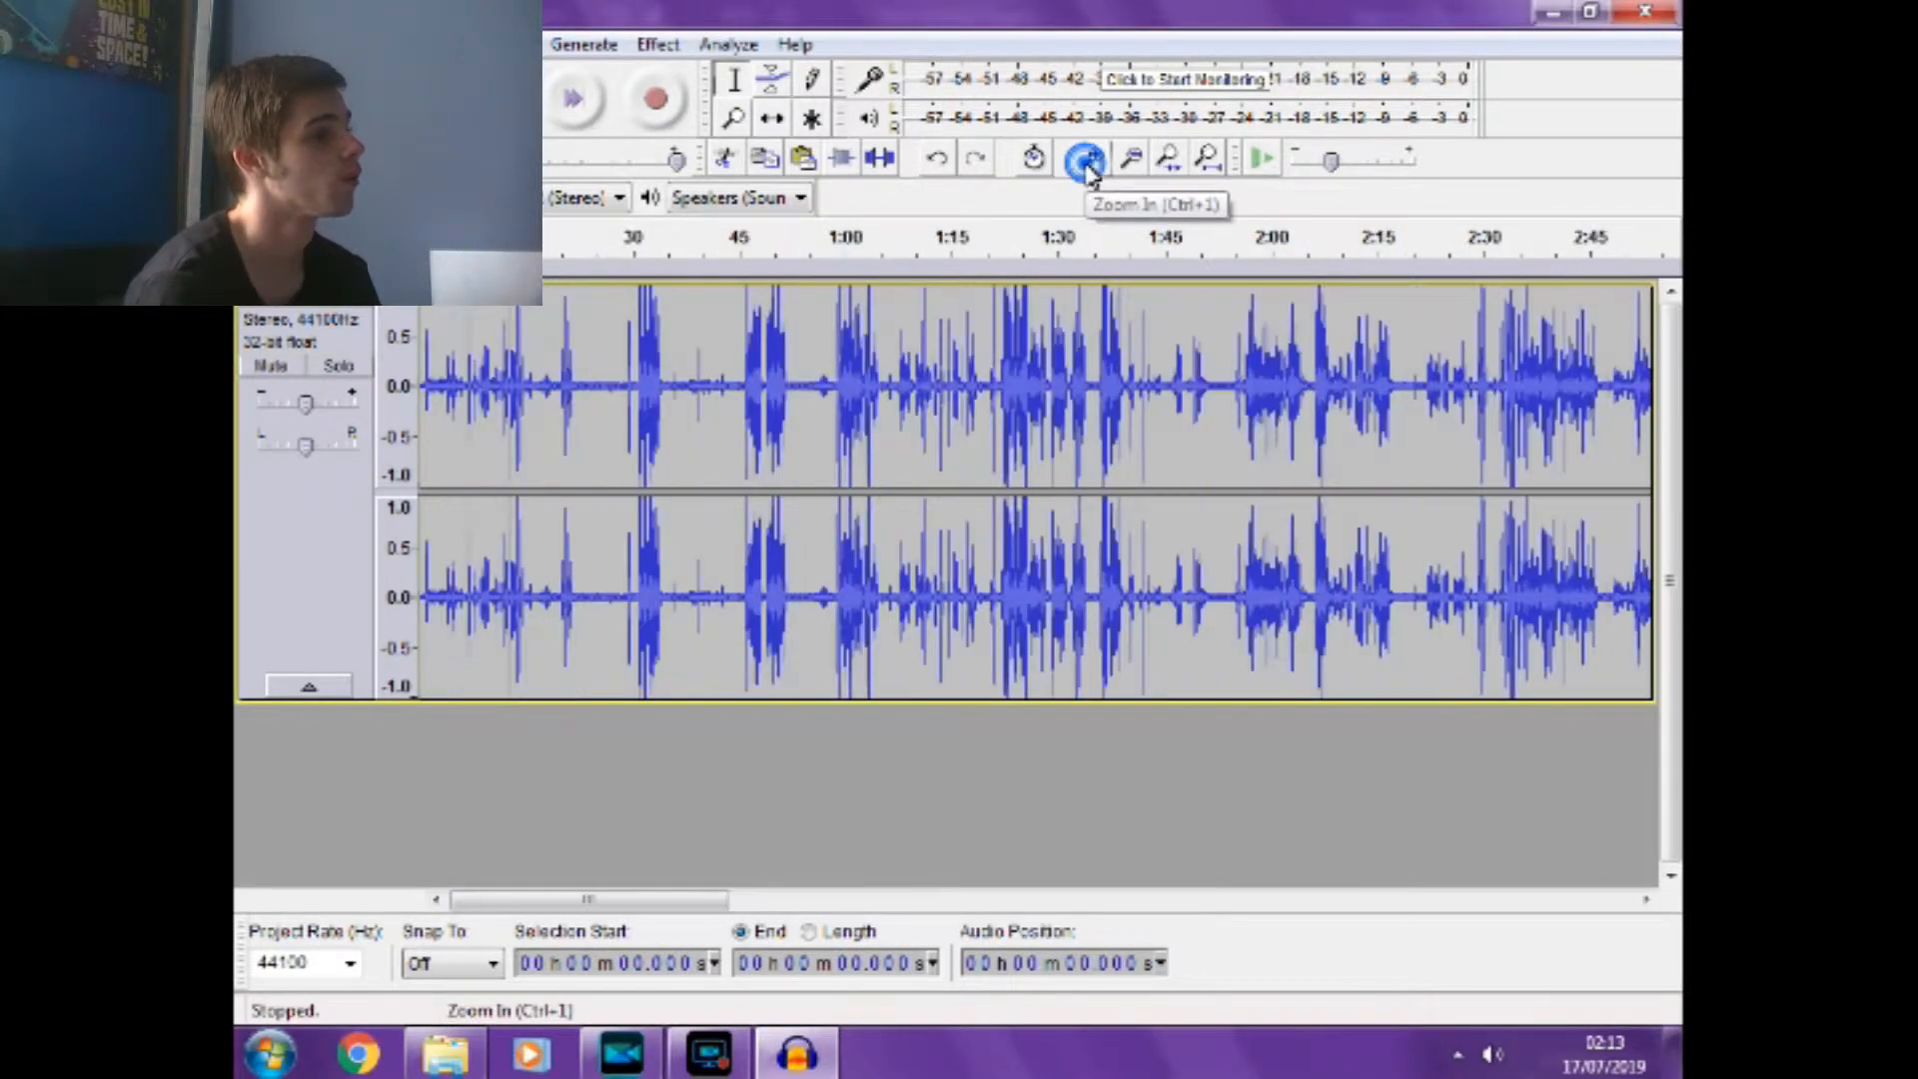
pyautogui.click(1092, 165)
pyautogui.moveTo(744, 393); pyautogui.dragTo(811, 407)
pyautogui.doubleClick(811, 406)
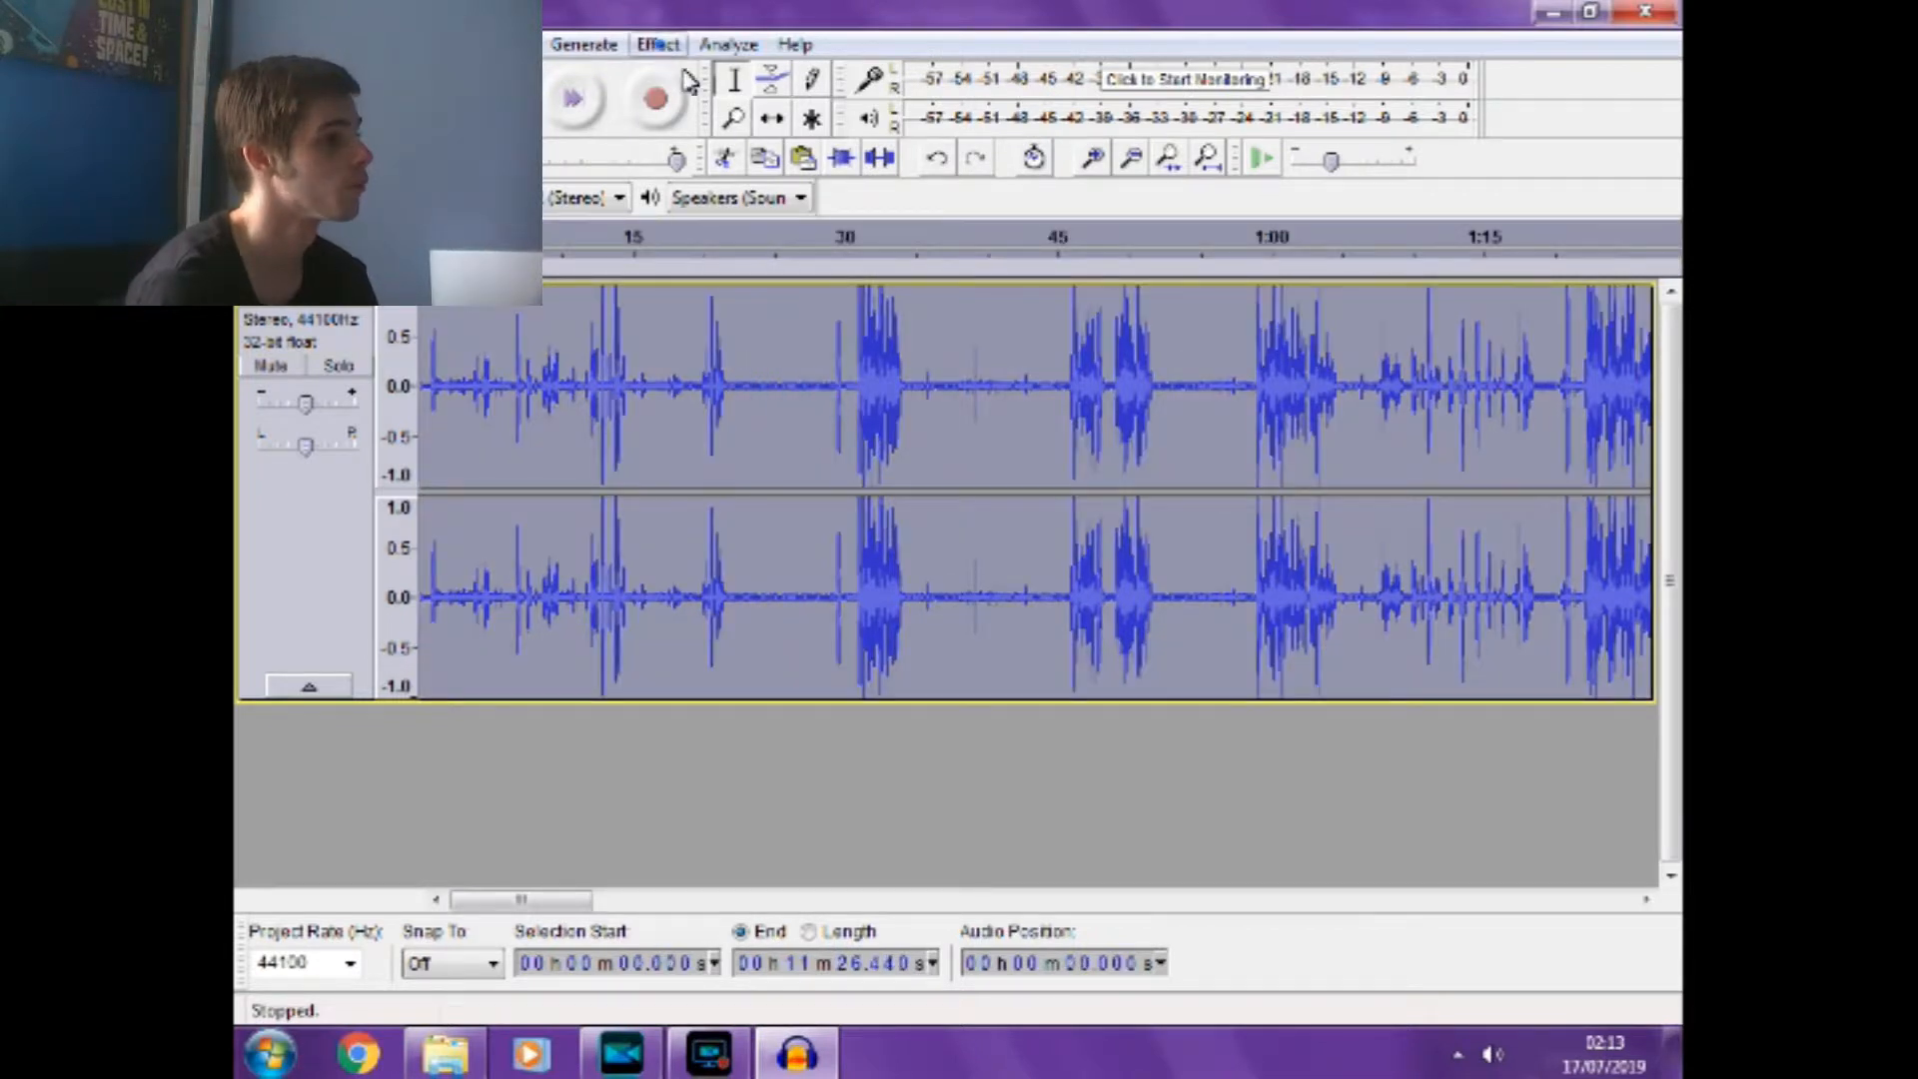
pyautogui.click(658, 44)
pyautogui.click(741, 126)
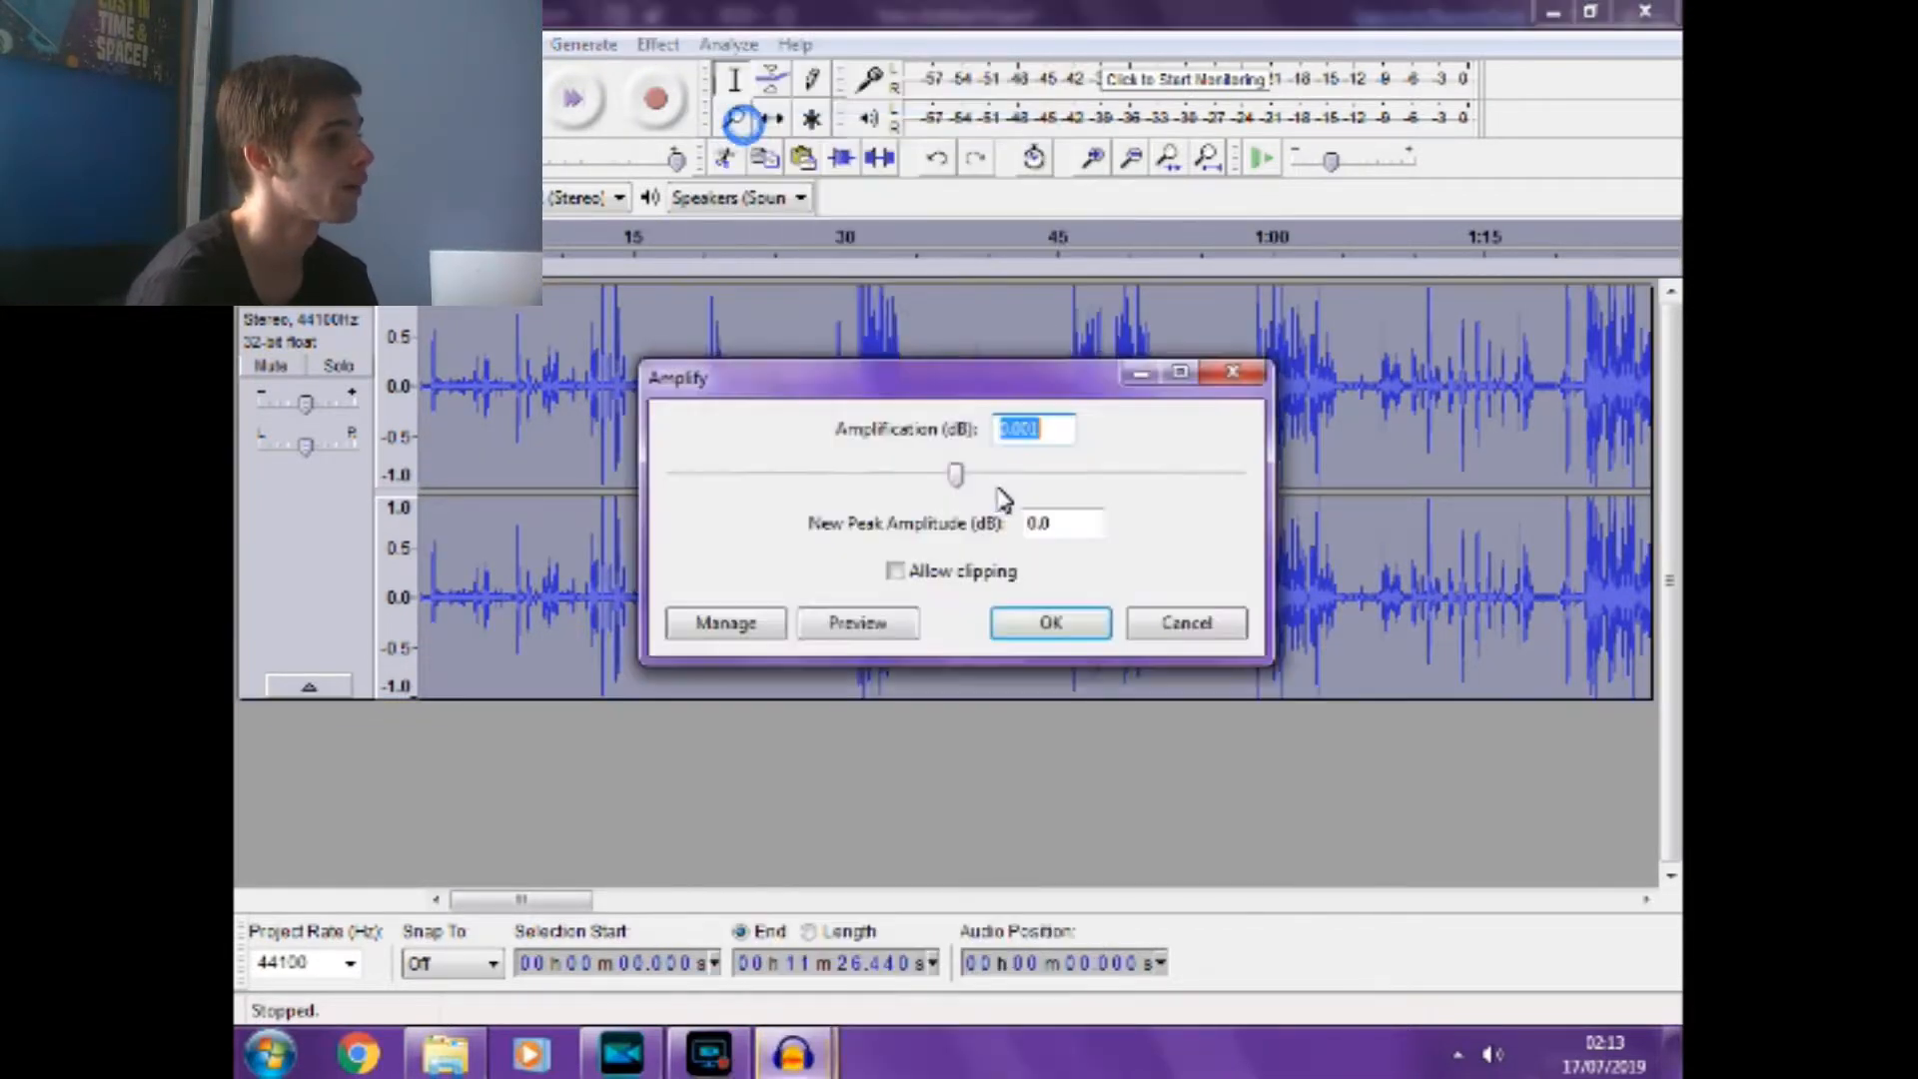
pyautogui.doubleClick(1011, 431)
pyautogui.press('BackSpace')
pyautogui.write('1.0')
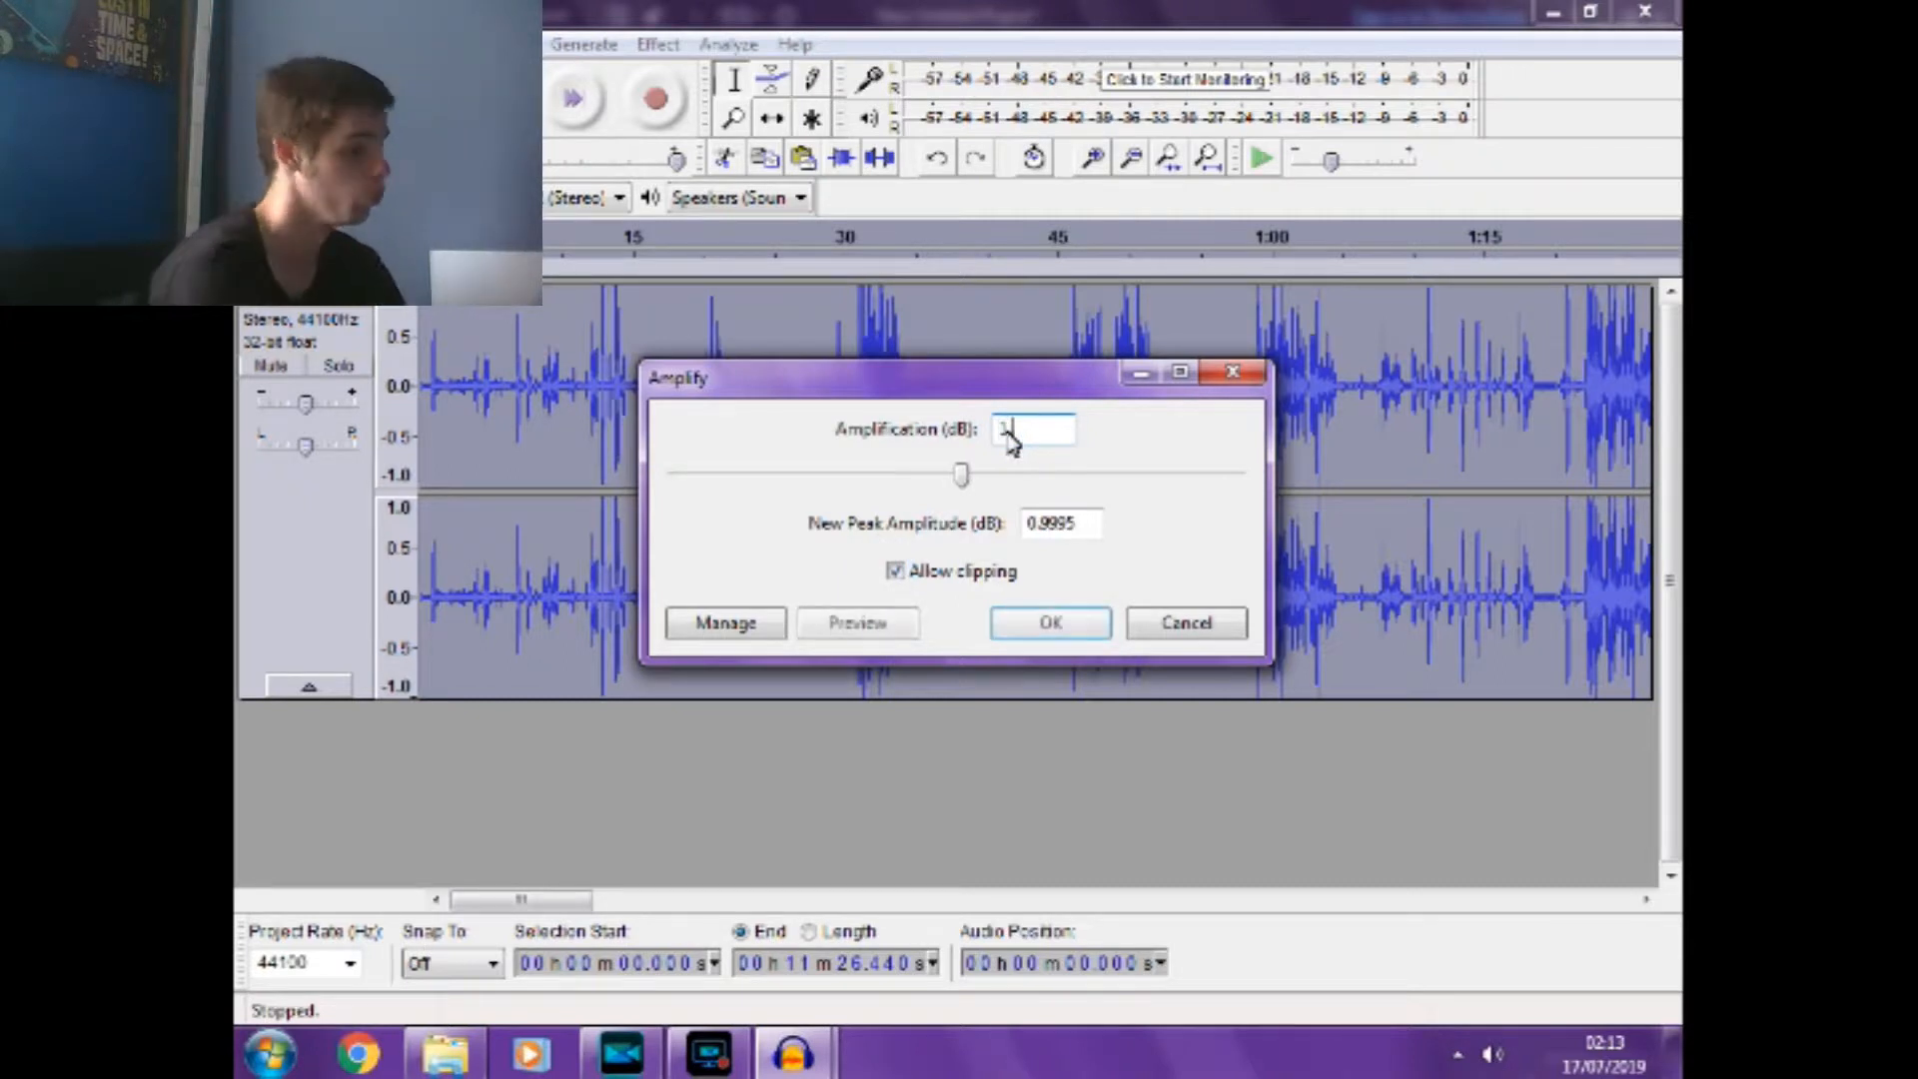
pyautogui.click(1050, 624)
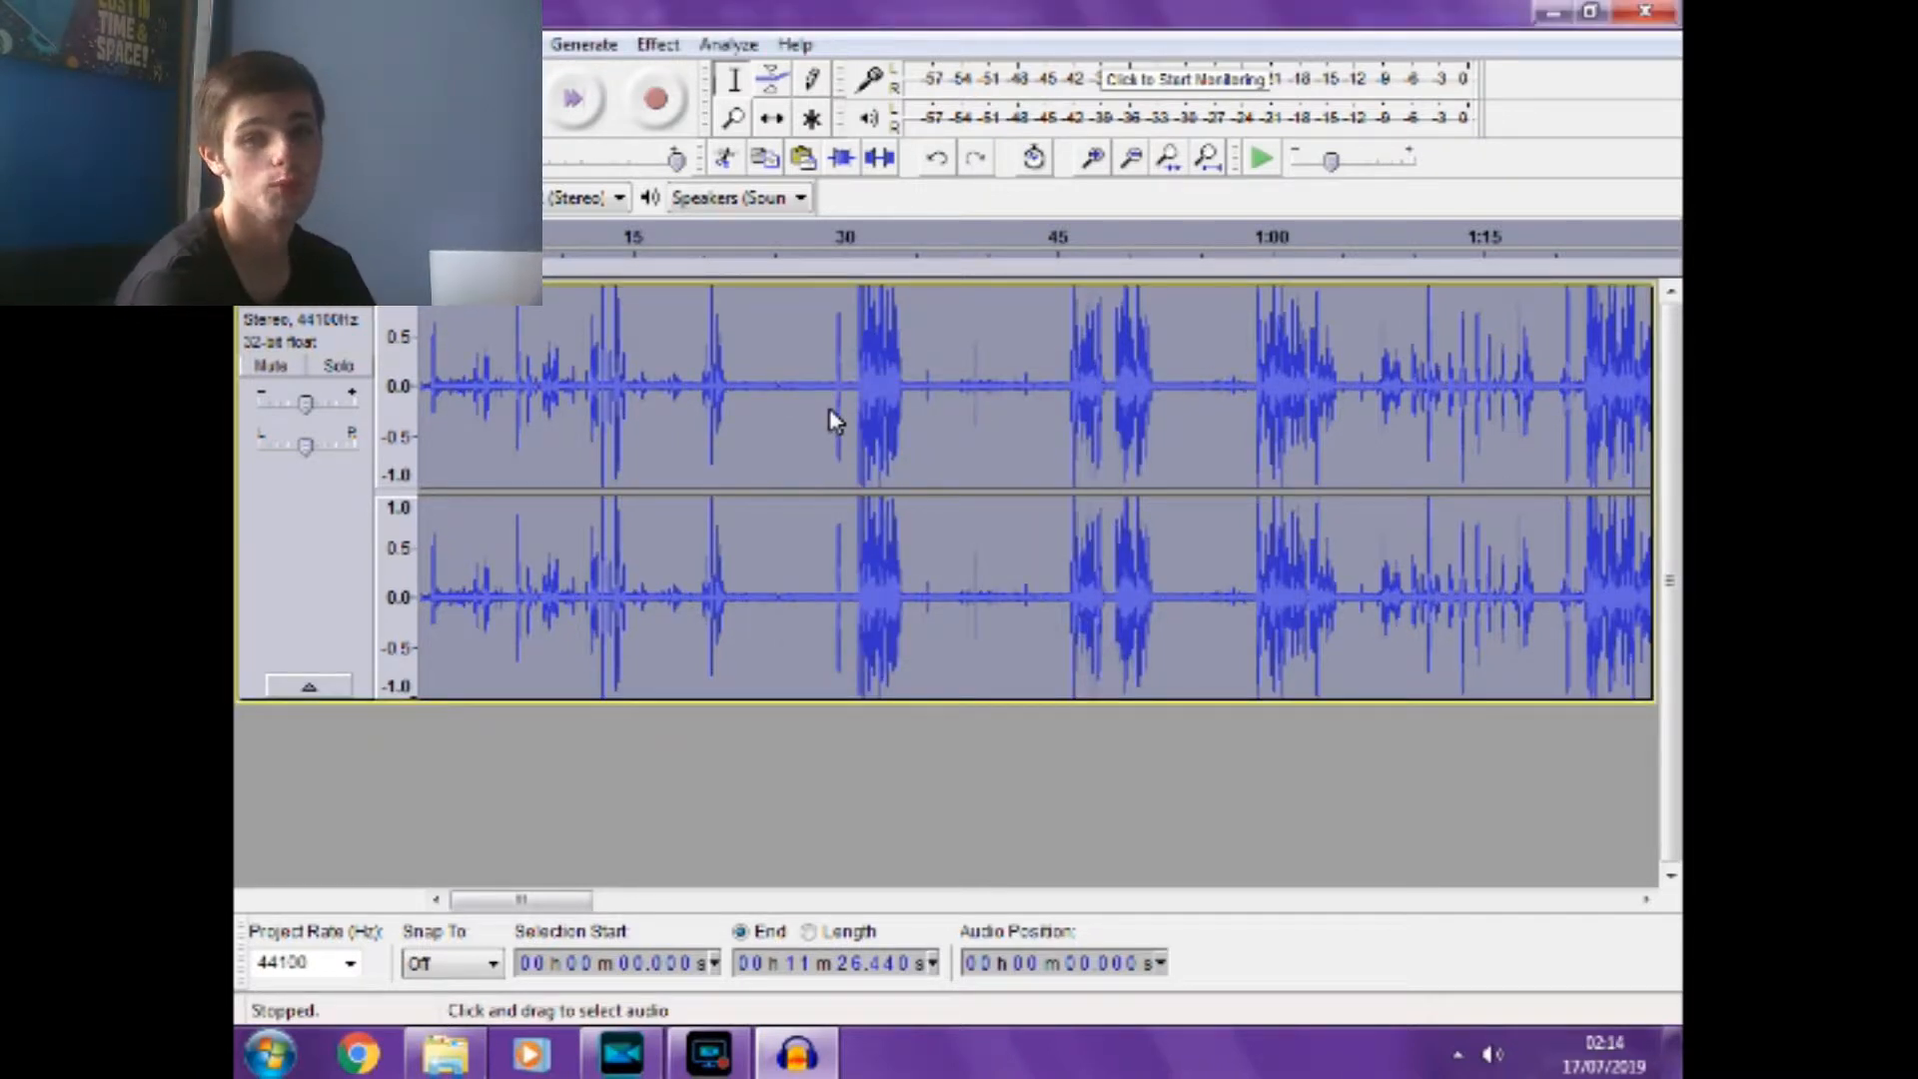
# Play the quiet section from about 23.4 to 28.2 seconds and capture it as the noise profile.
pyautogui.moveTo(752, 394); pyautogui.dragTo(819, 391)
pyautogui.click(1261, 158)
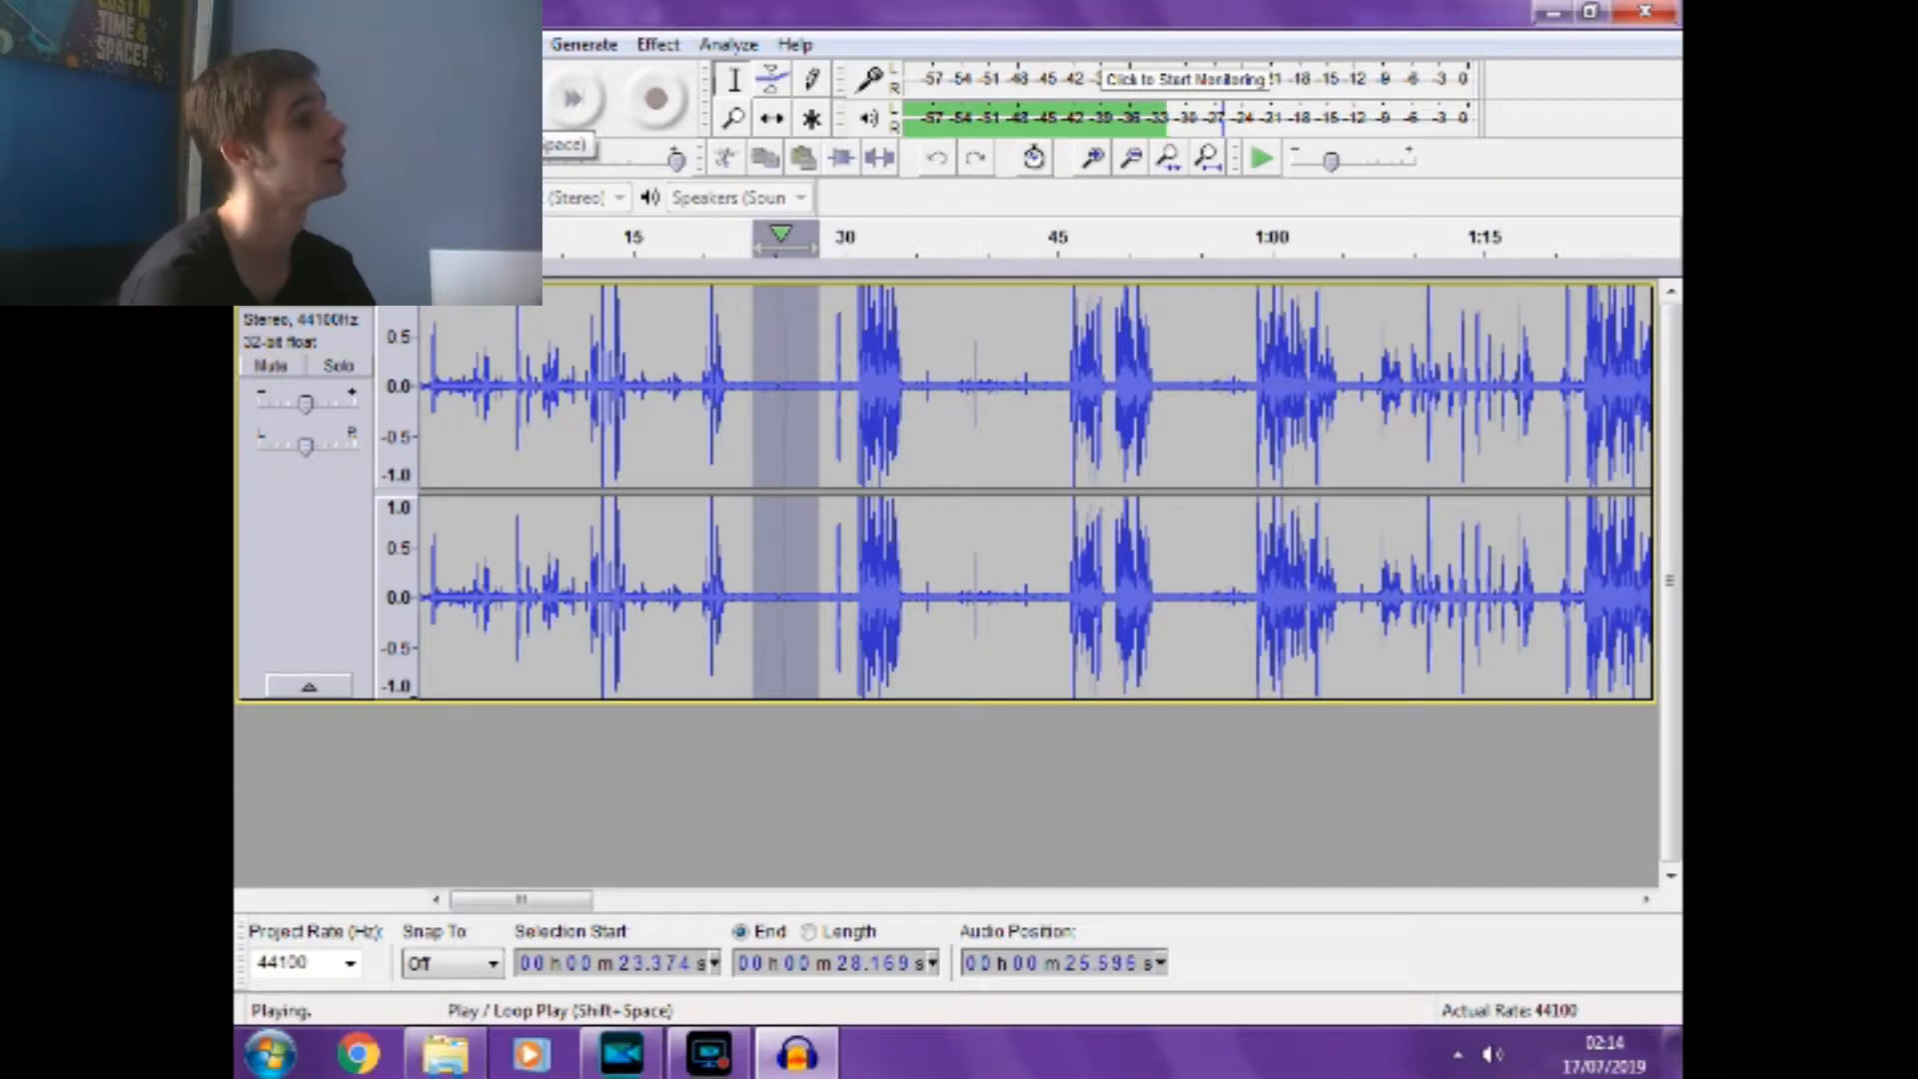
pyautogui.press('space')
pyautogui.click(658, 44)
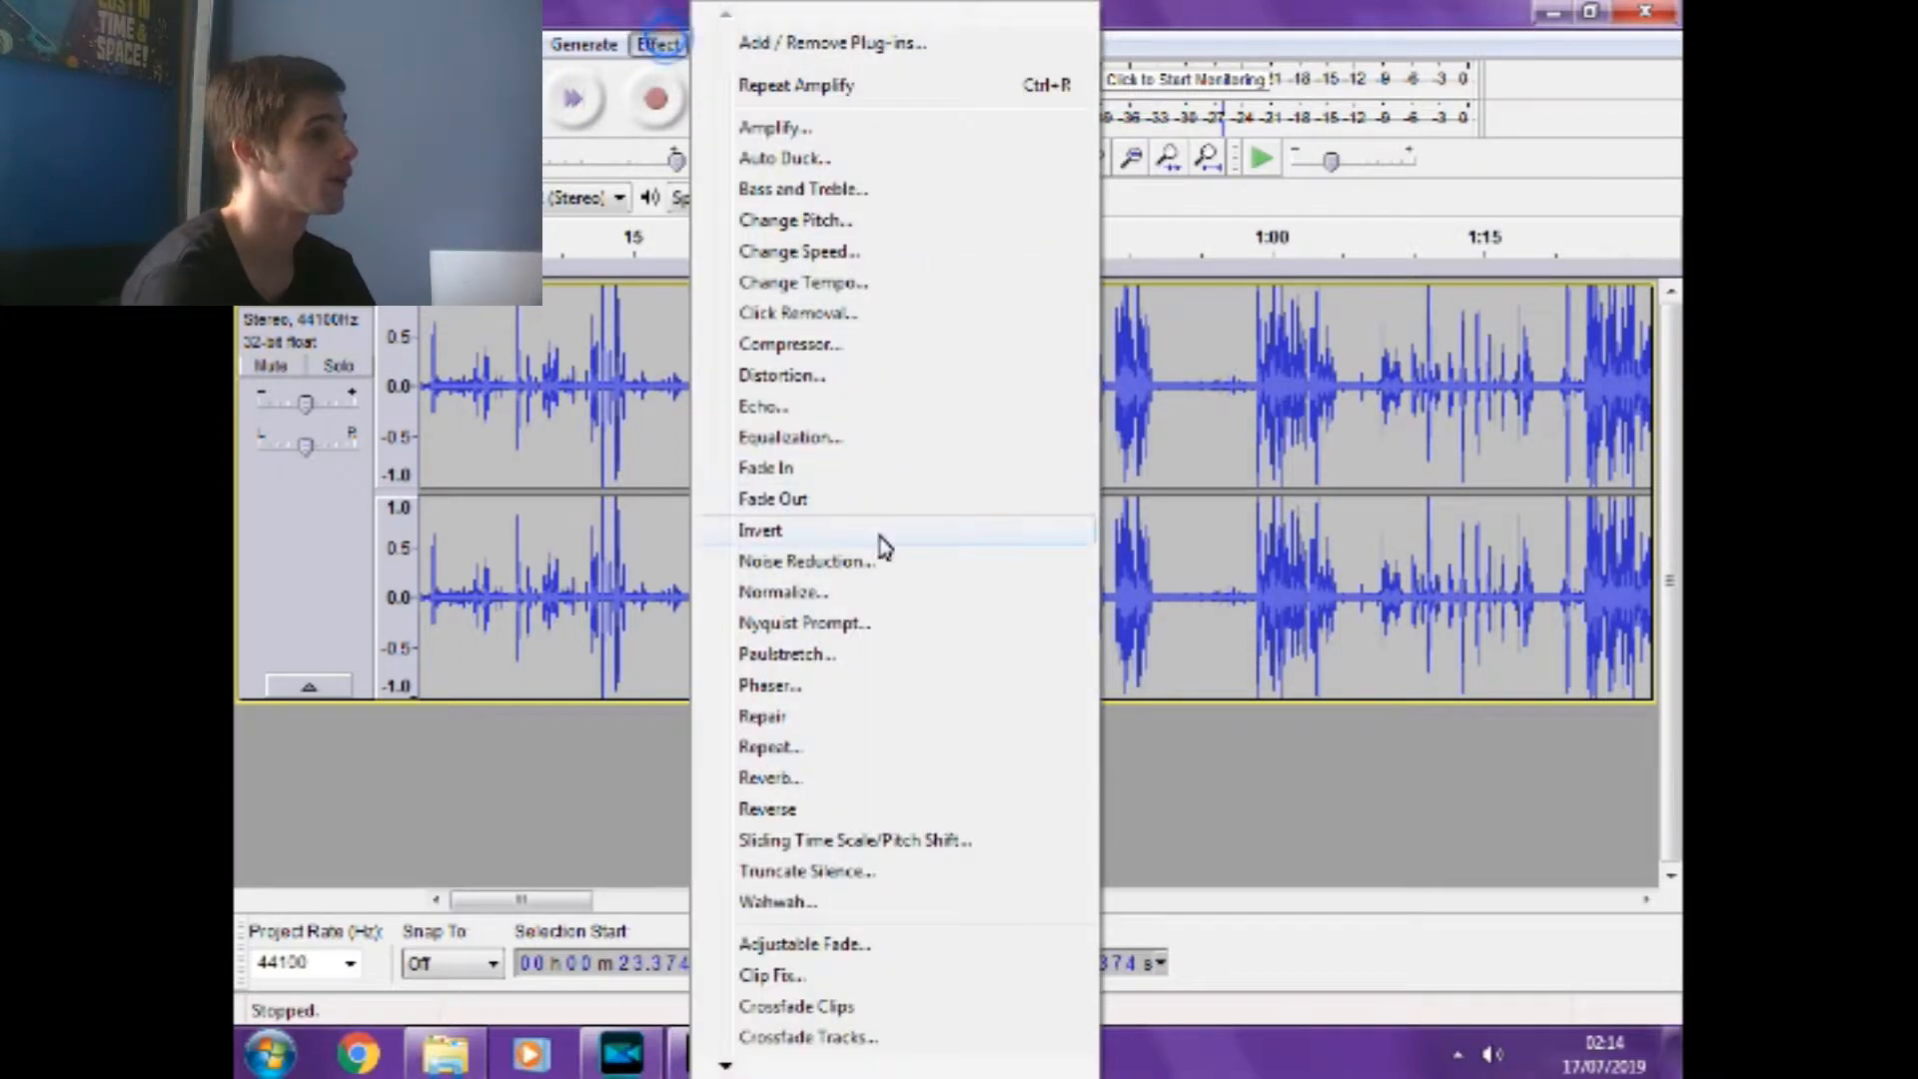
pyautogui.click(879, 561)
pyautogui.click(1015, 384)
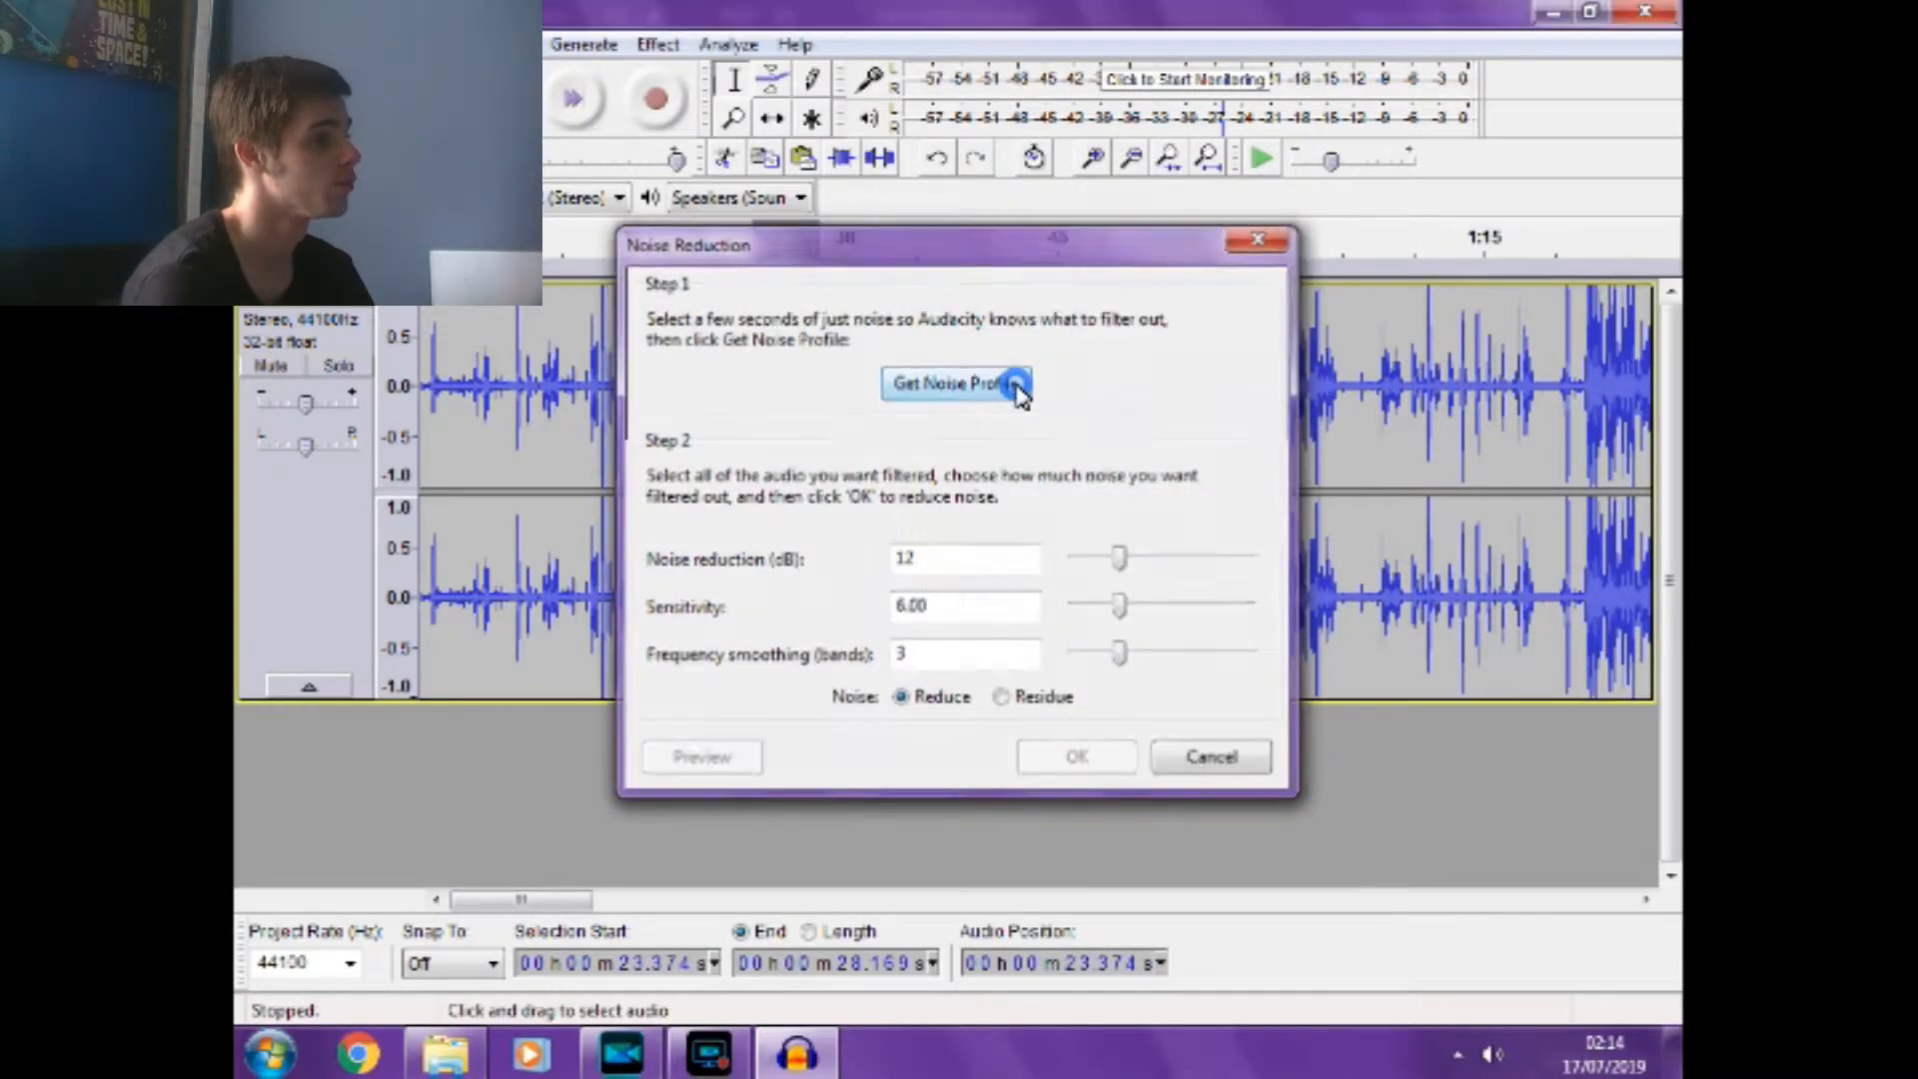
# Apply Noise Reduction to the entire track with 12 dB reduction, sensitivity 6.00 and 3 frequency smoothing bands.
pyautogui.doubleClick(1016, 387)
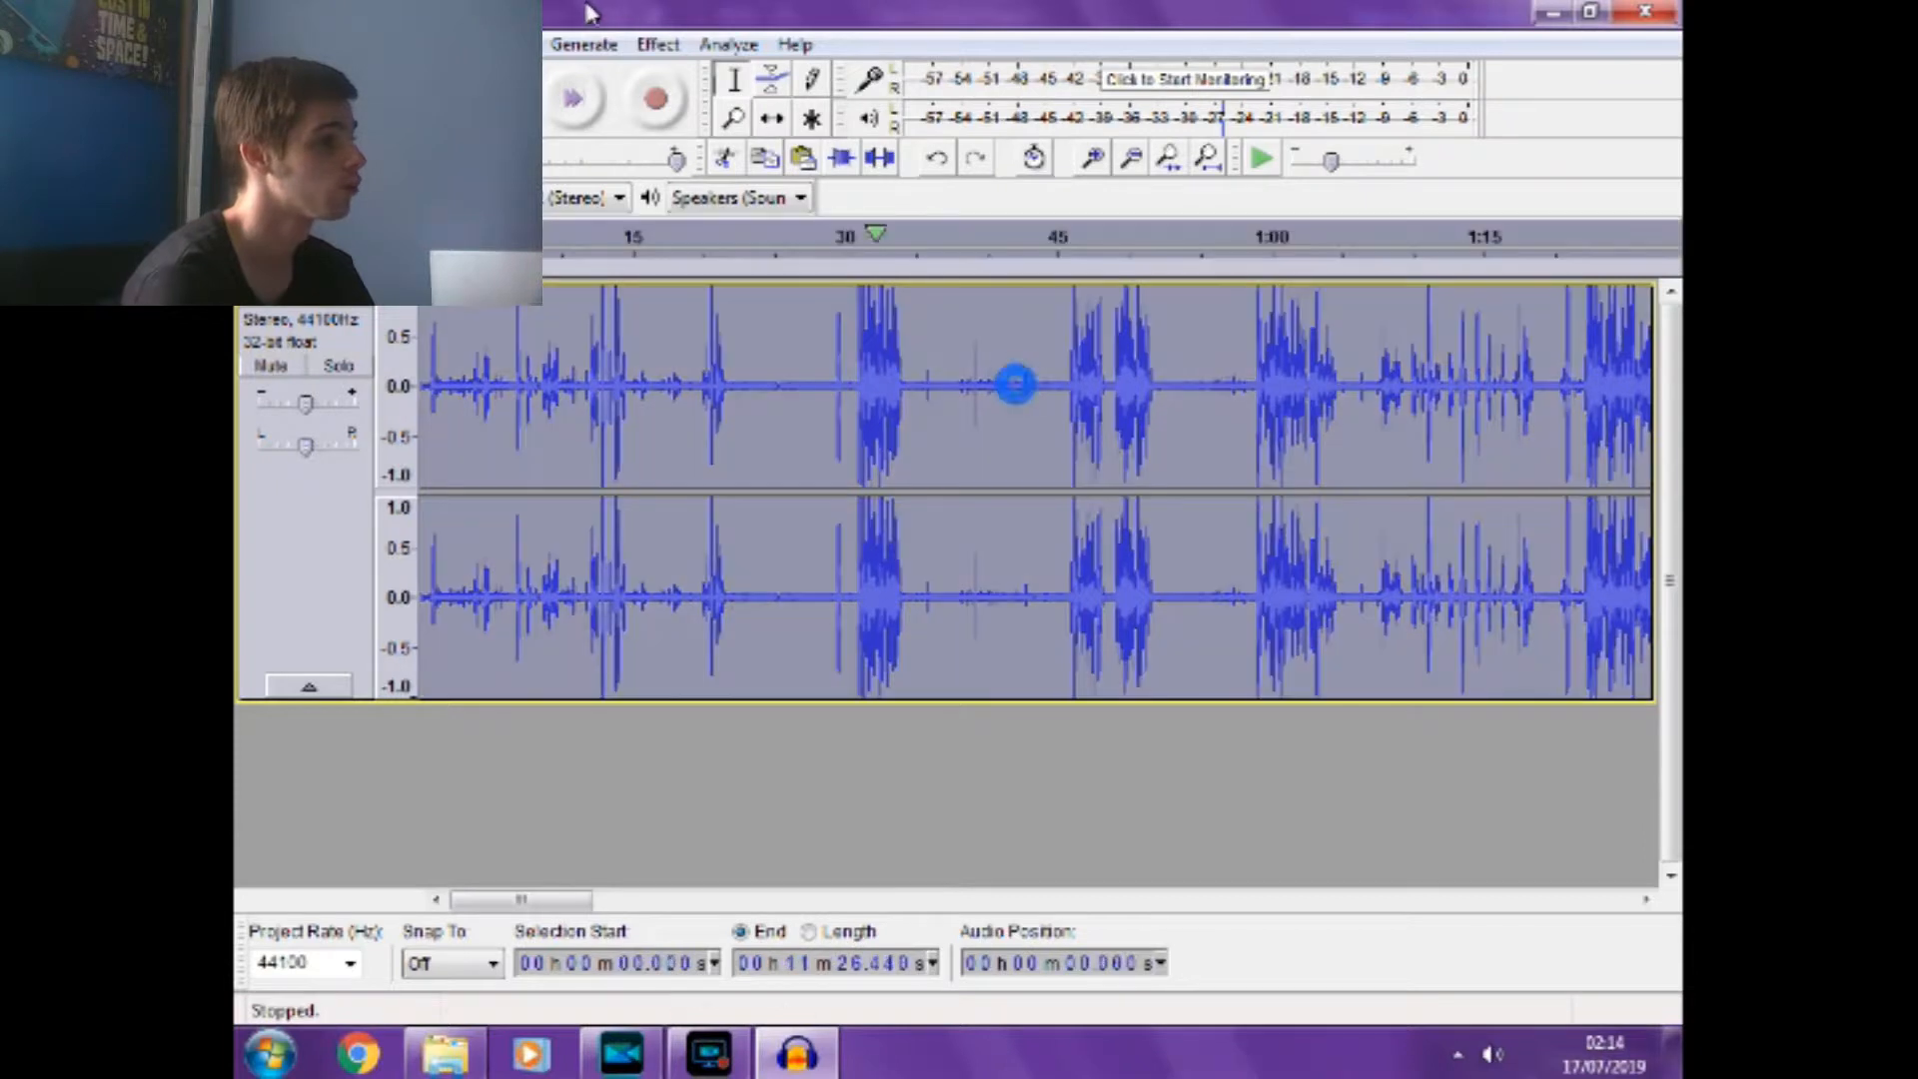
pyautogui.click(644, 47)
pyautogui.click(879, 556)
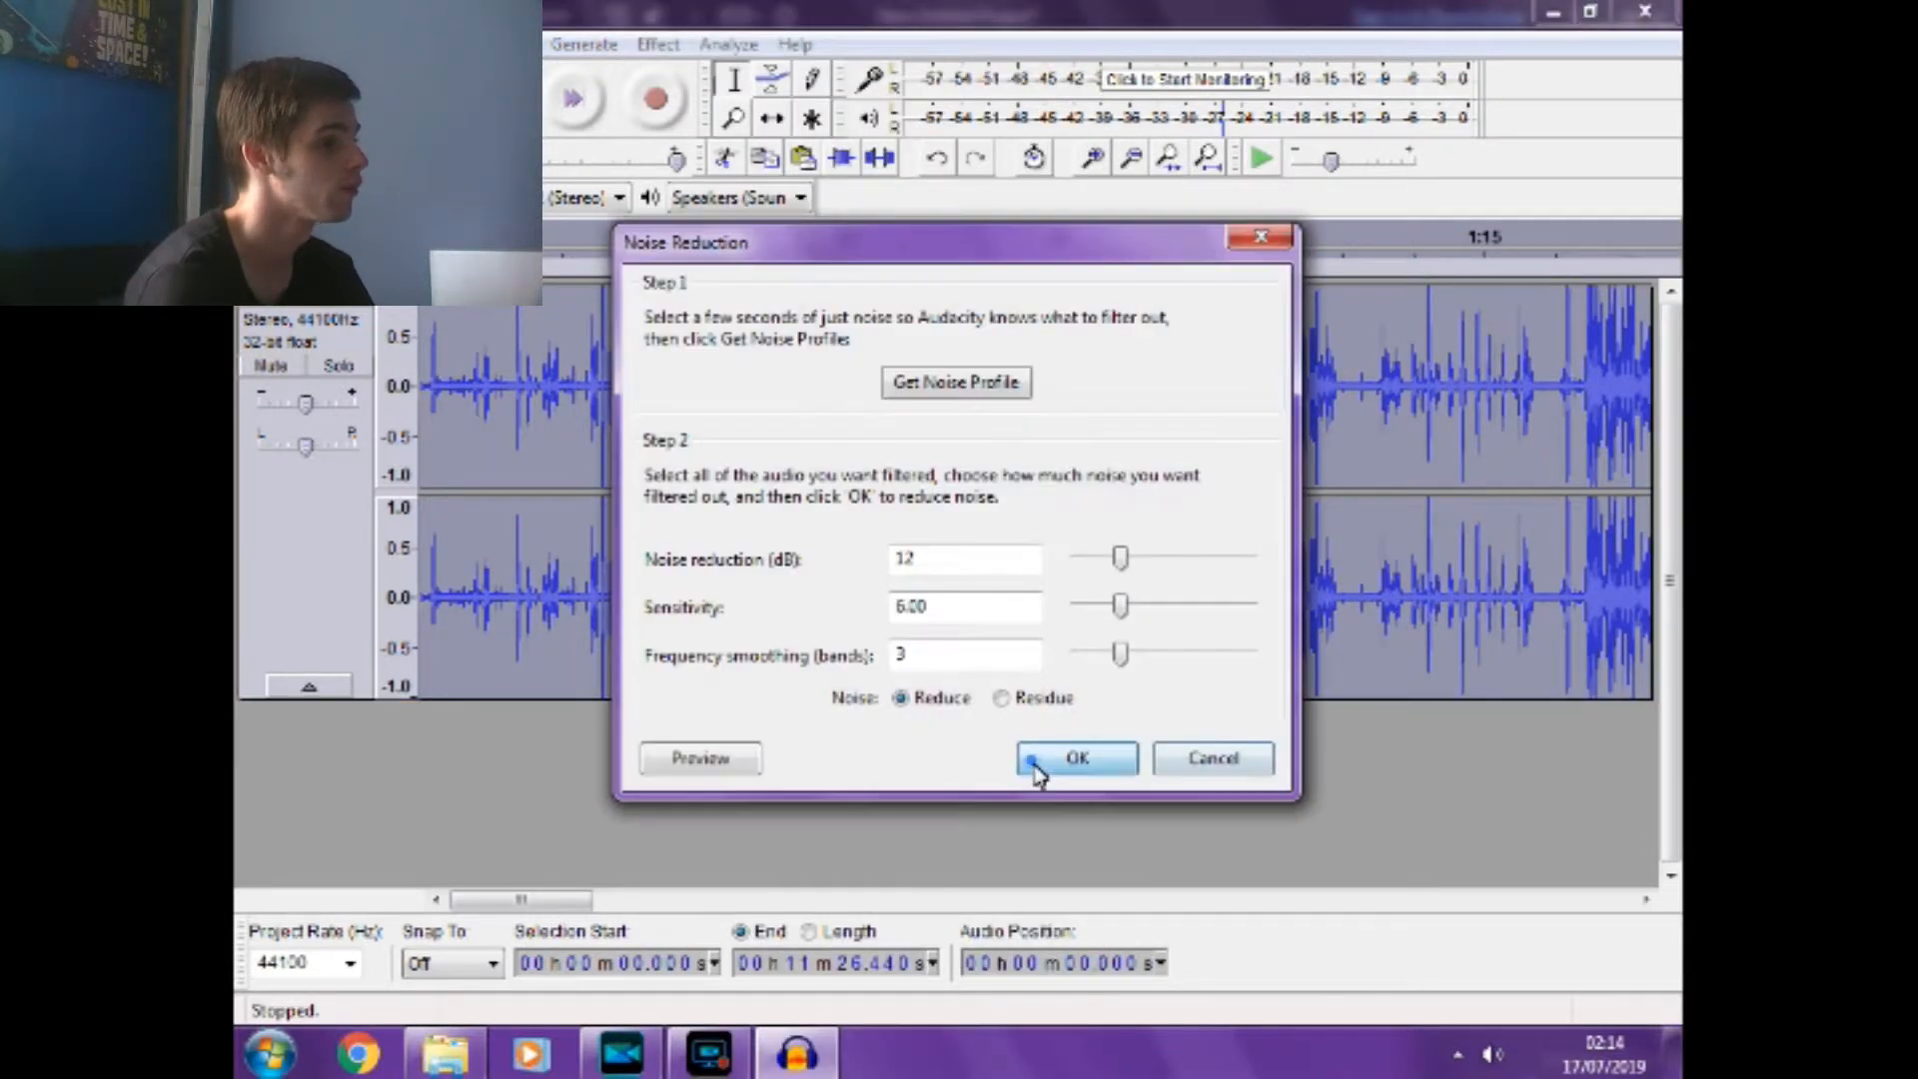
pyautogui.click(1035, 765)
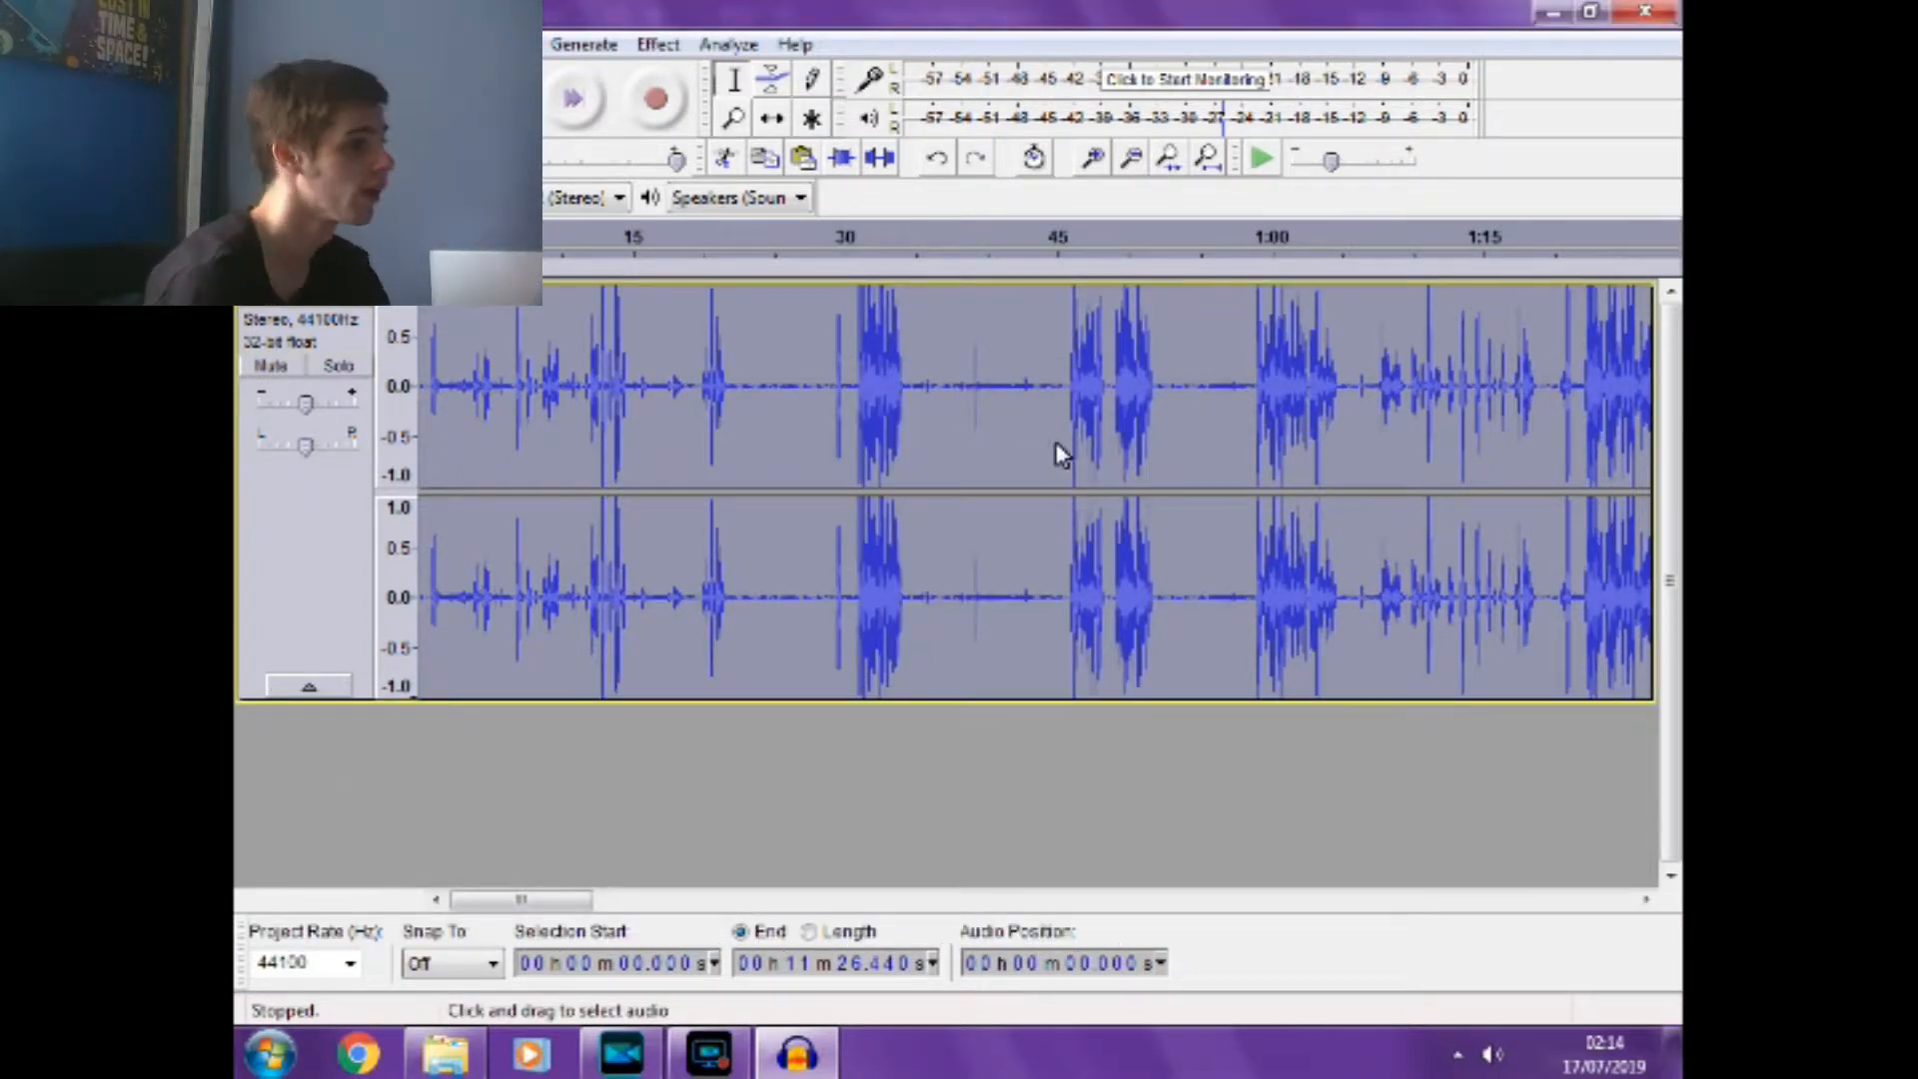
# Play the cleaned audio from about 29 seconds and again from about 45 seconds to check the result.
pyautogui.click(830, 385)
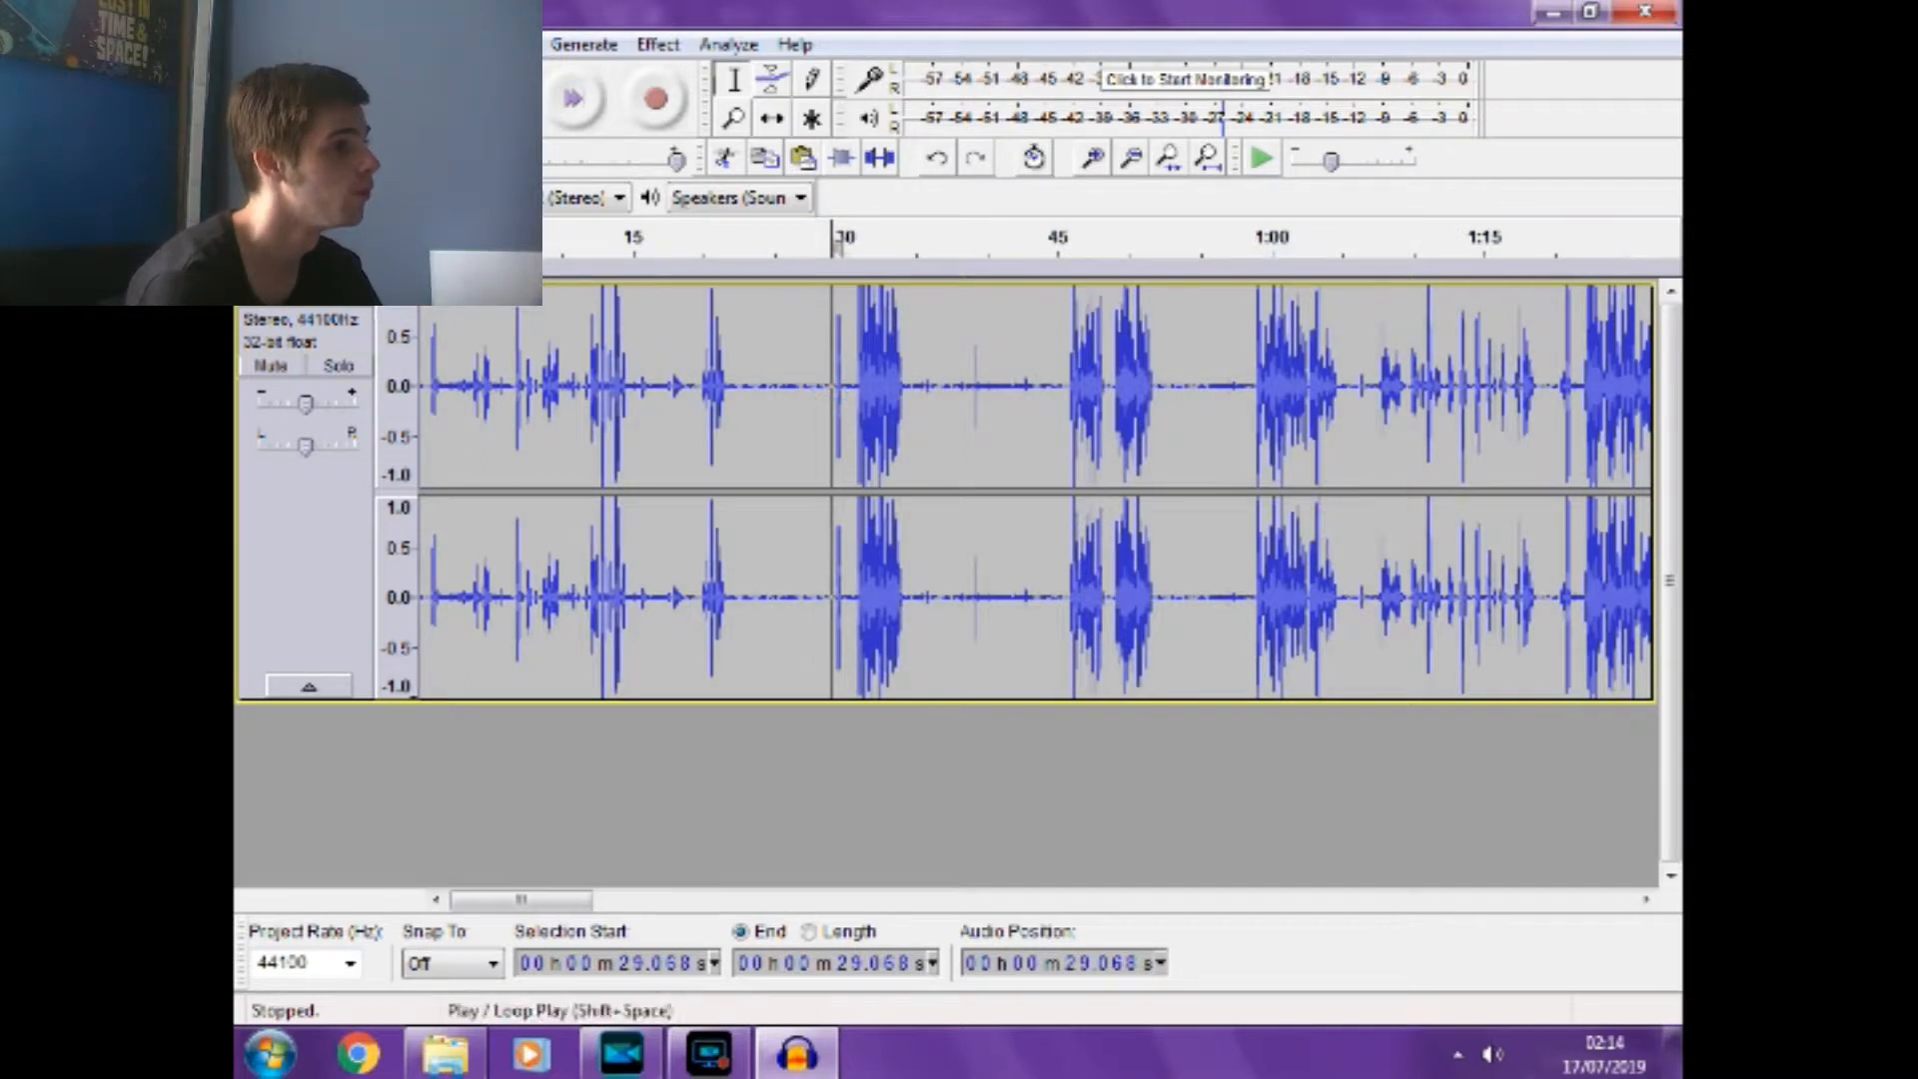
pyautogui.press('space')
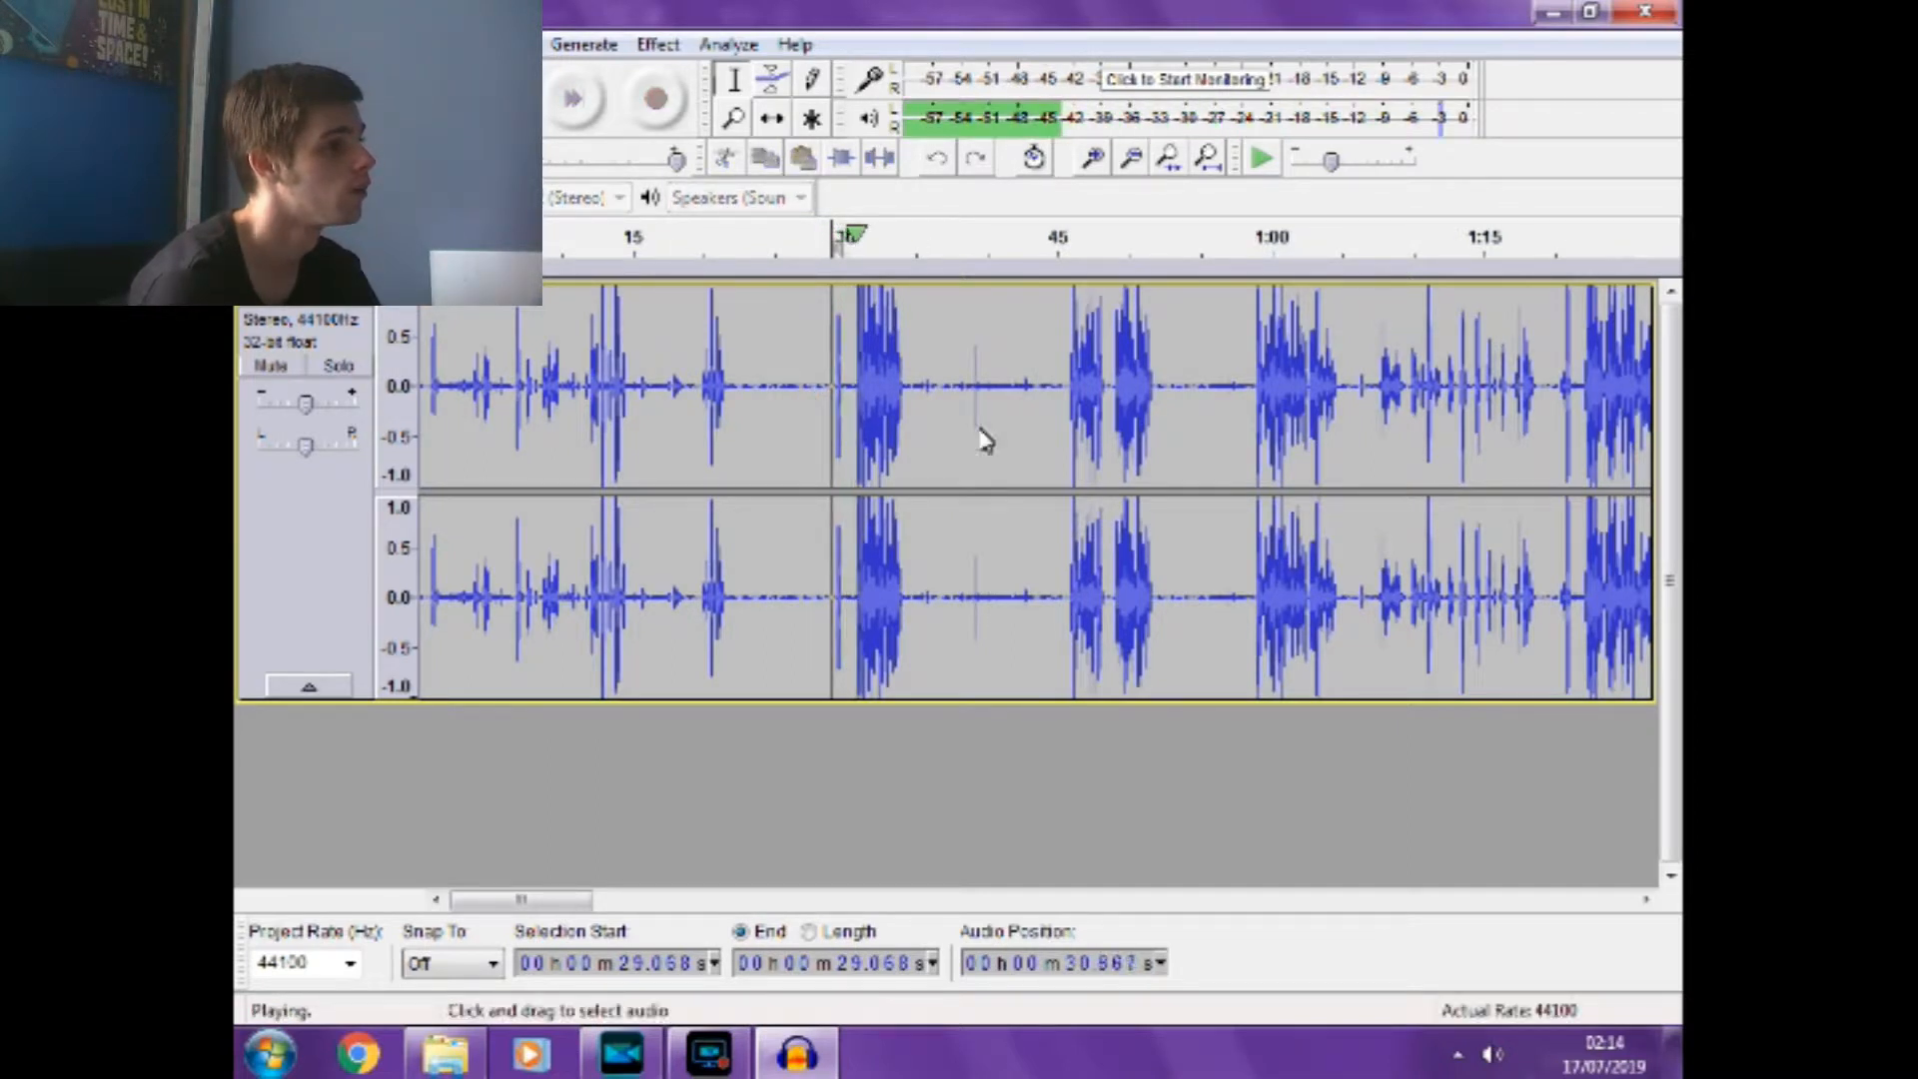
pyautogui.click(1061, 398)
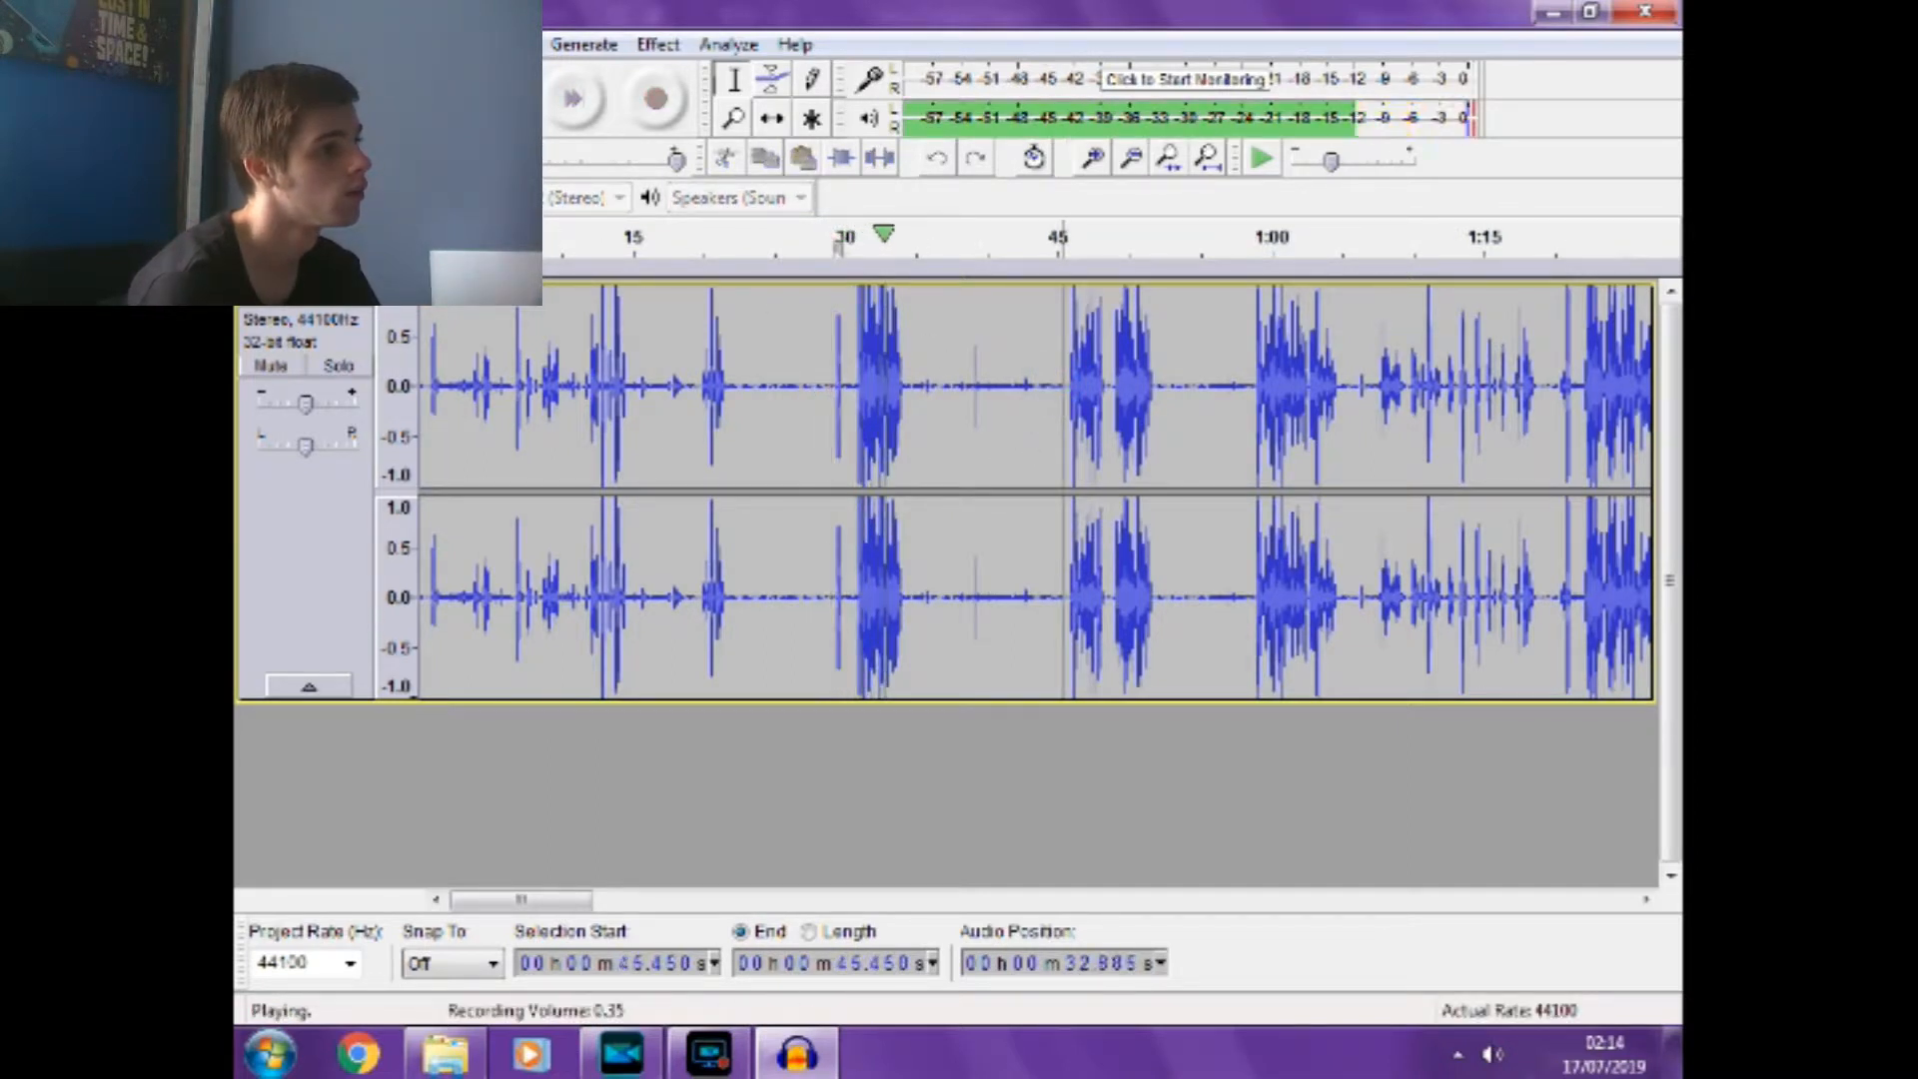
pyautogui.click(358, 98)
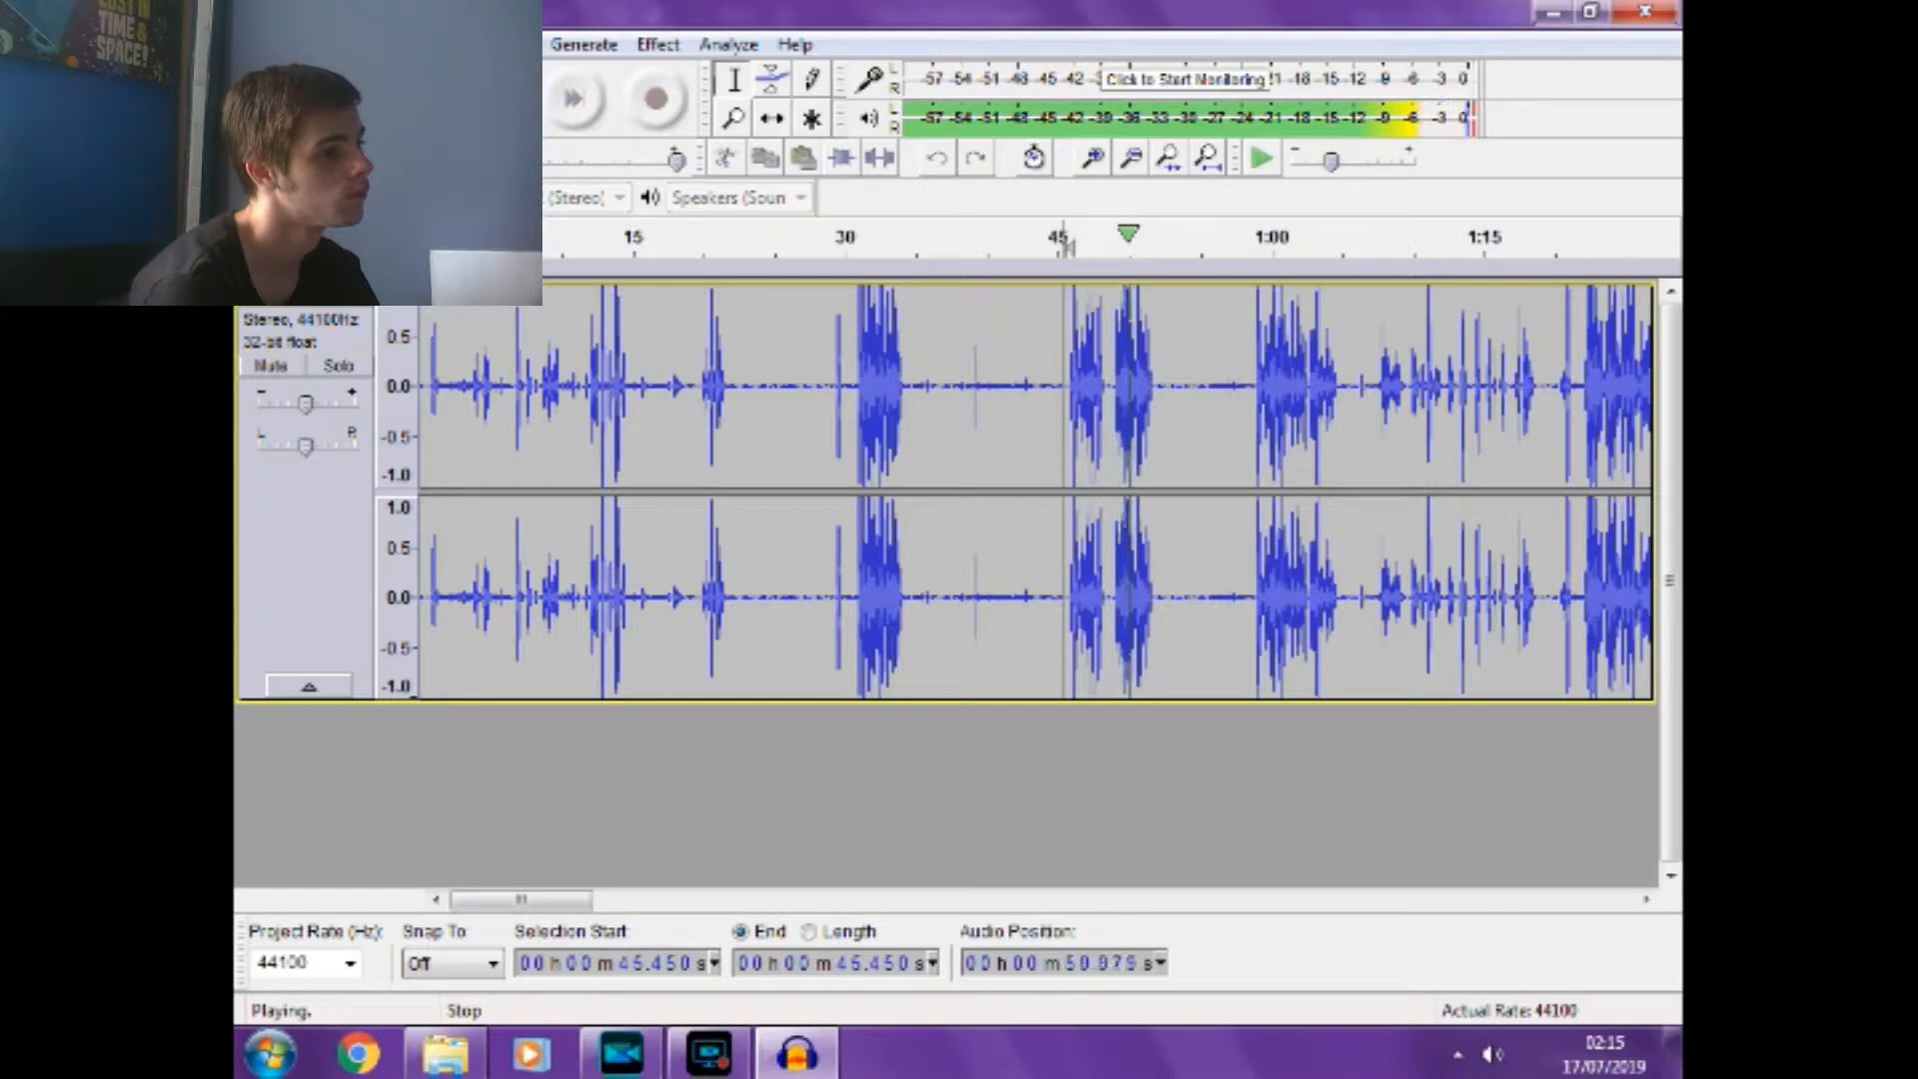
pyautogui.press('space')
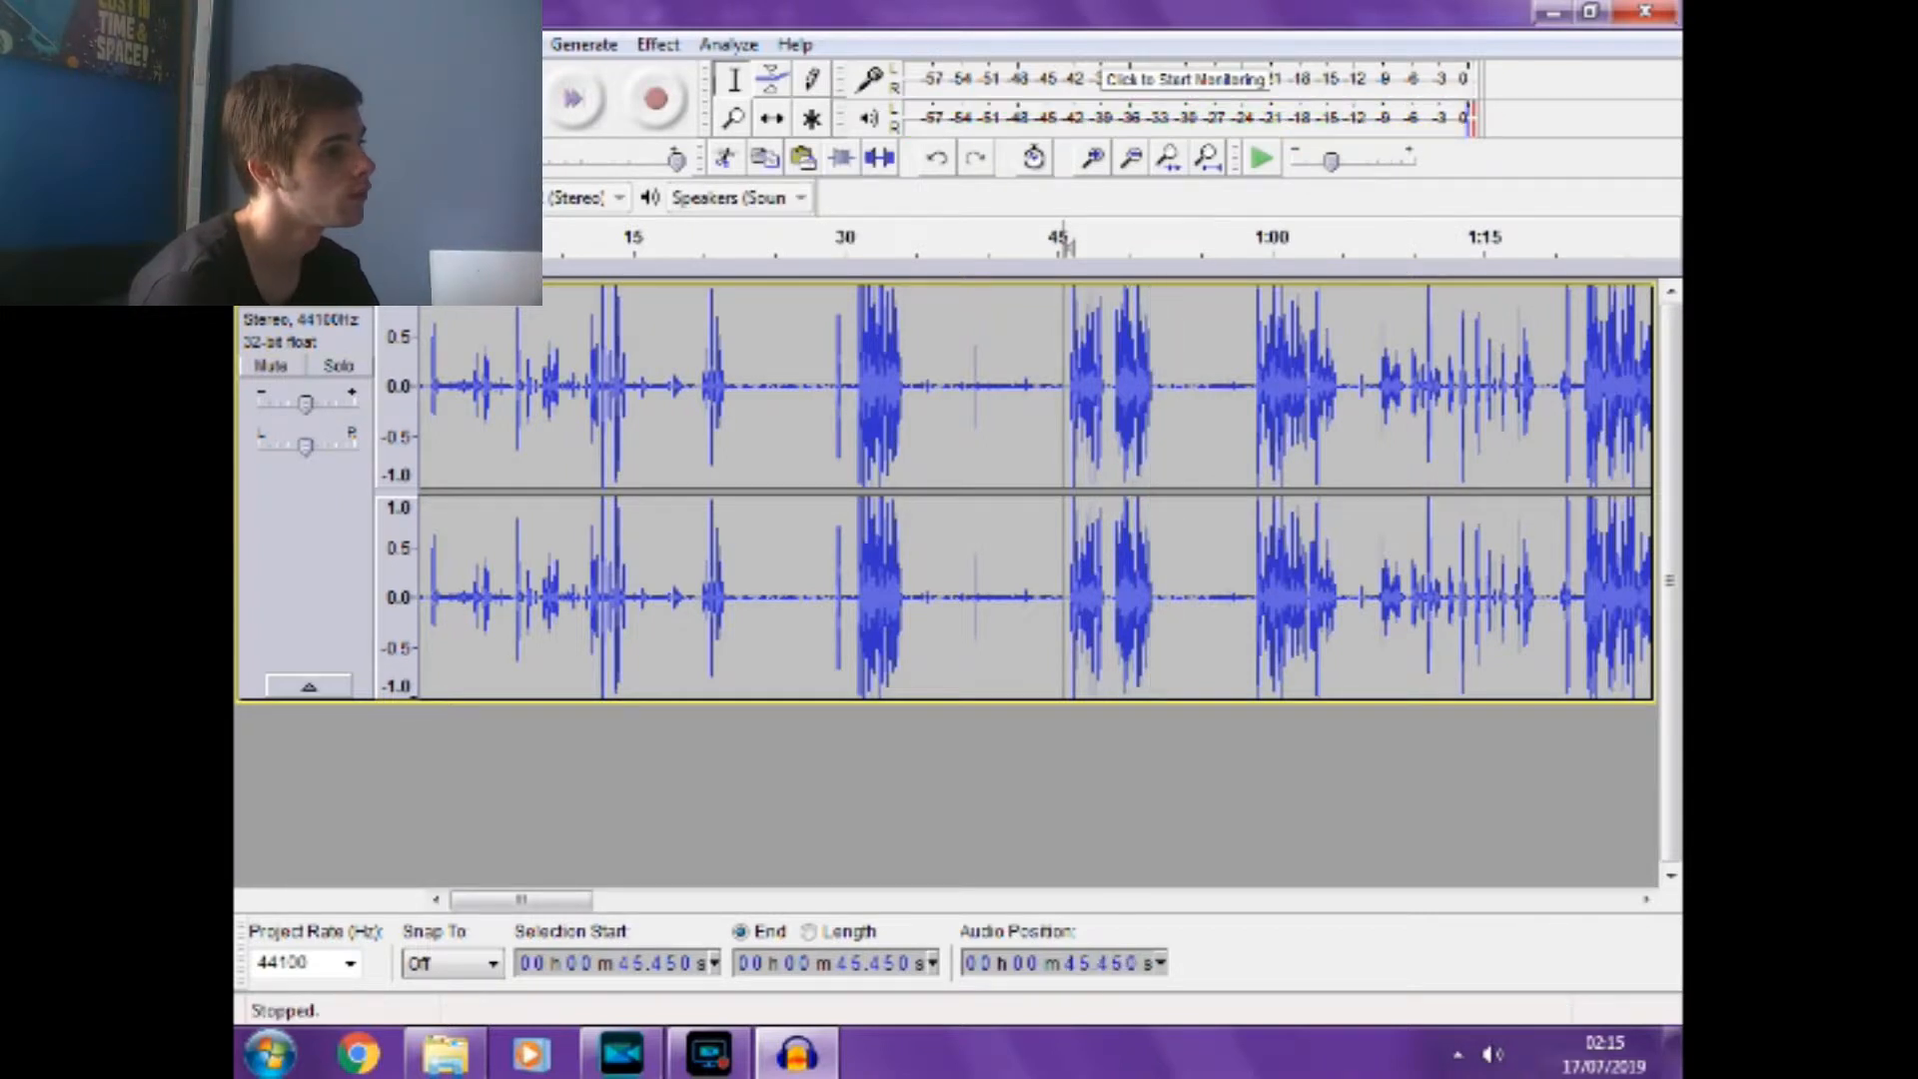
# Export the cleaned audio as a 16-bit PCM WAV file named Audio 1 into the ADHD quiz folder on drive D.
pyautogui.click(414, 44)
pyautogui.click(599, 230)
pyautogui.click(254, 44)
pyautogui.click(393, 447)
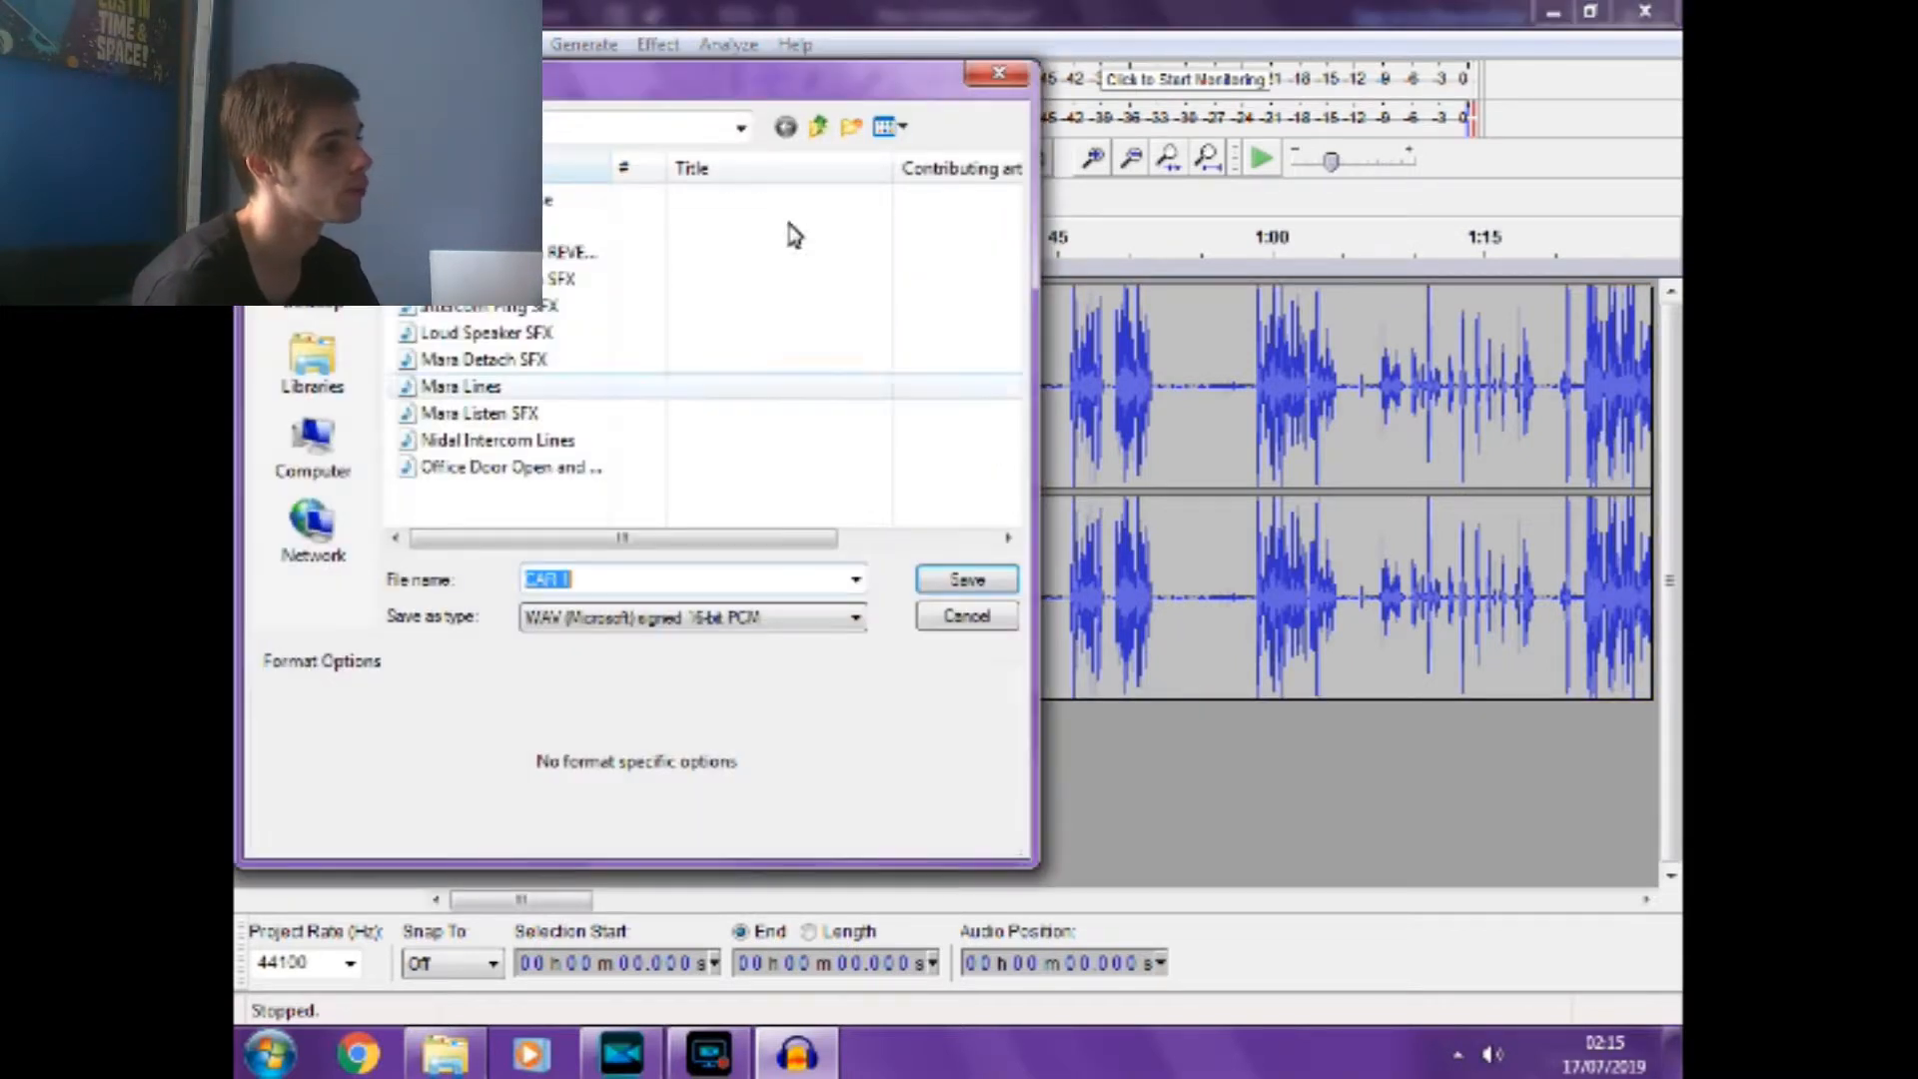
pyautogui.click(286, 461)
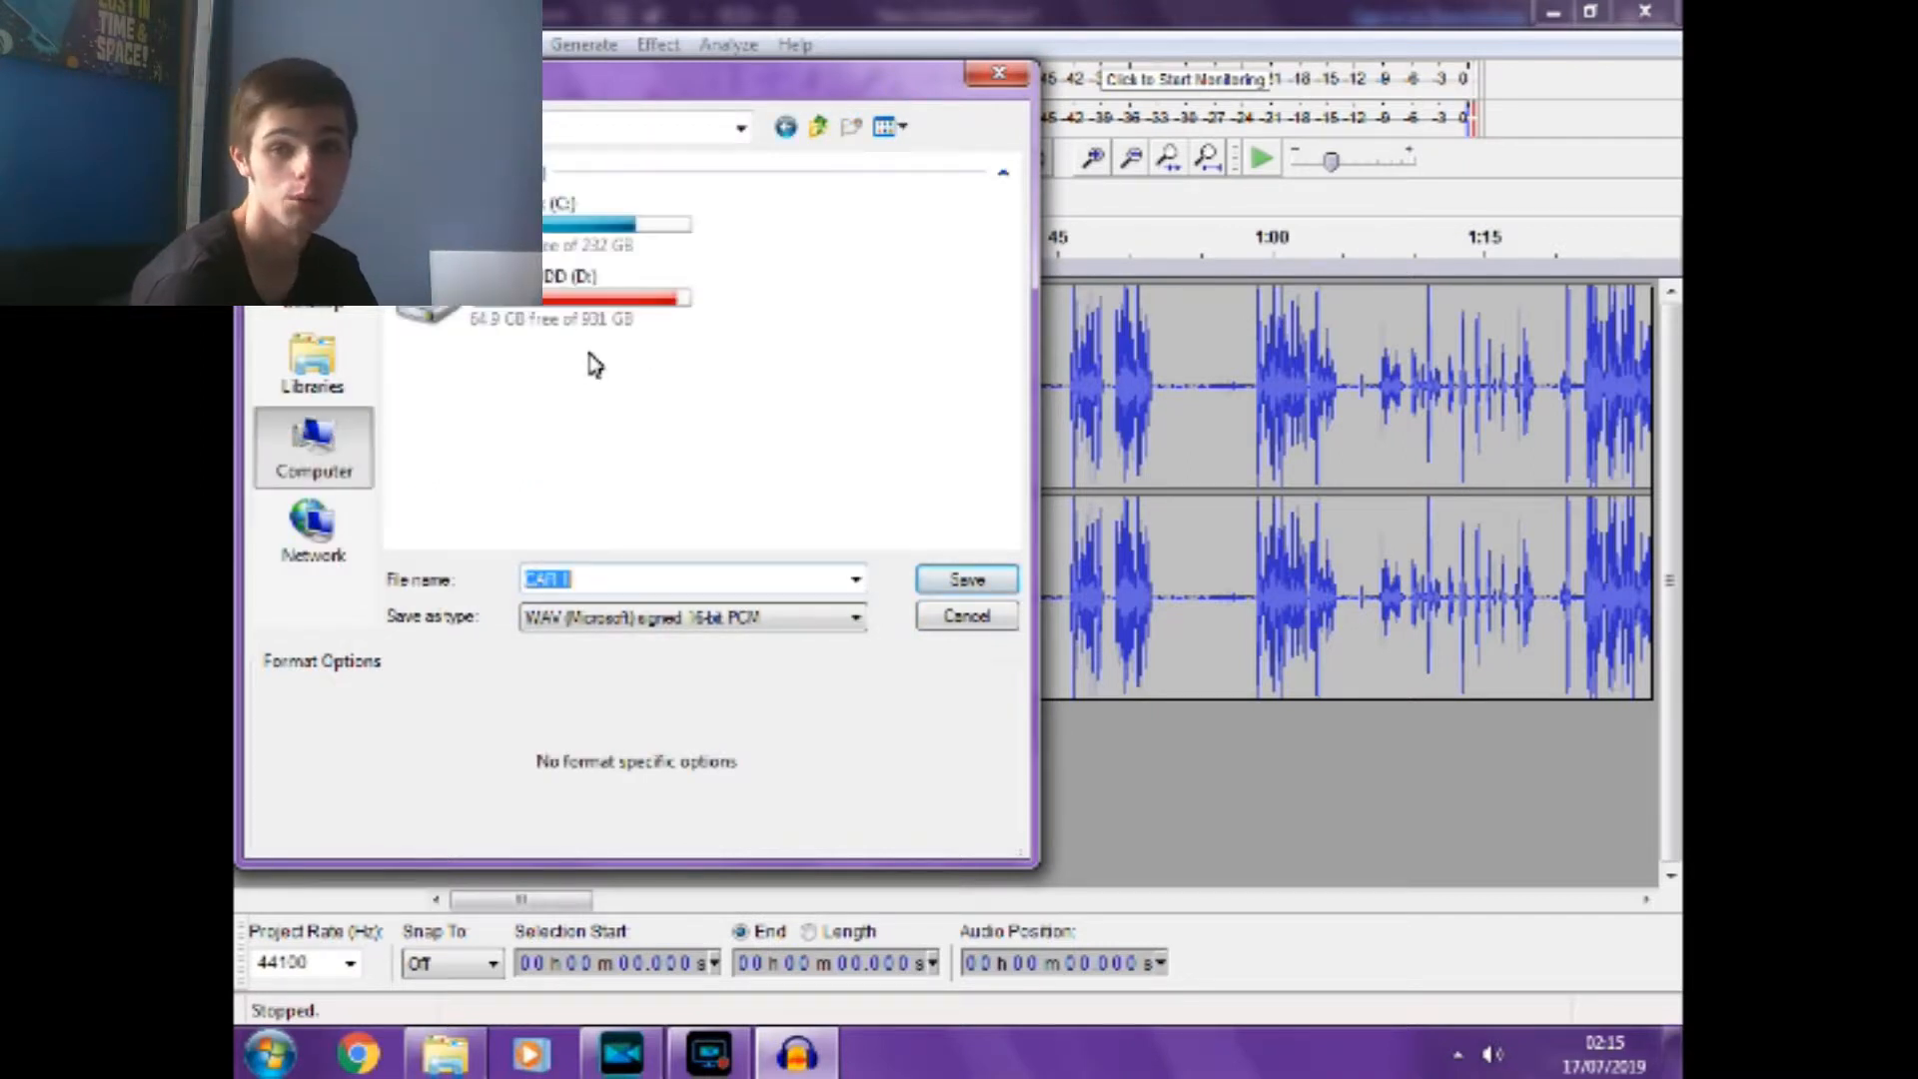
pyautogui.doubleClick(573, 312)
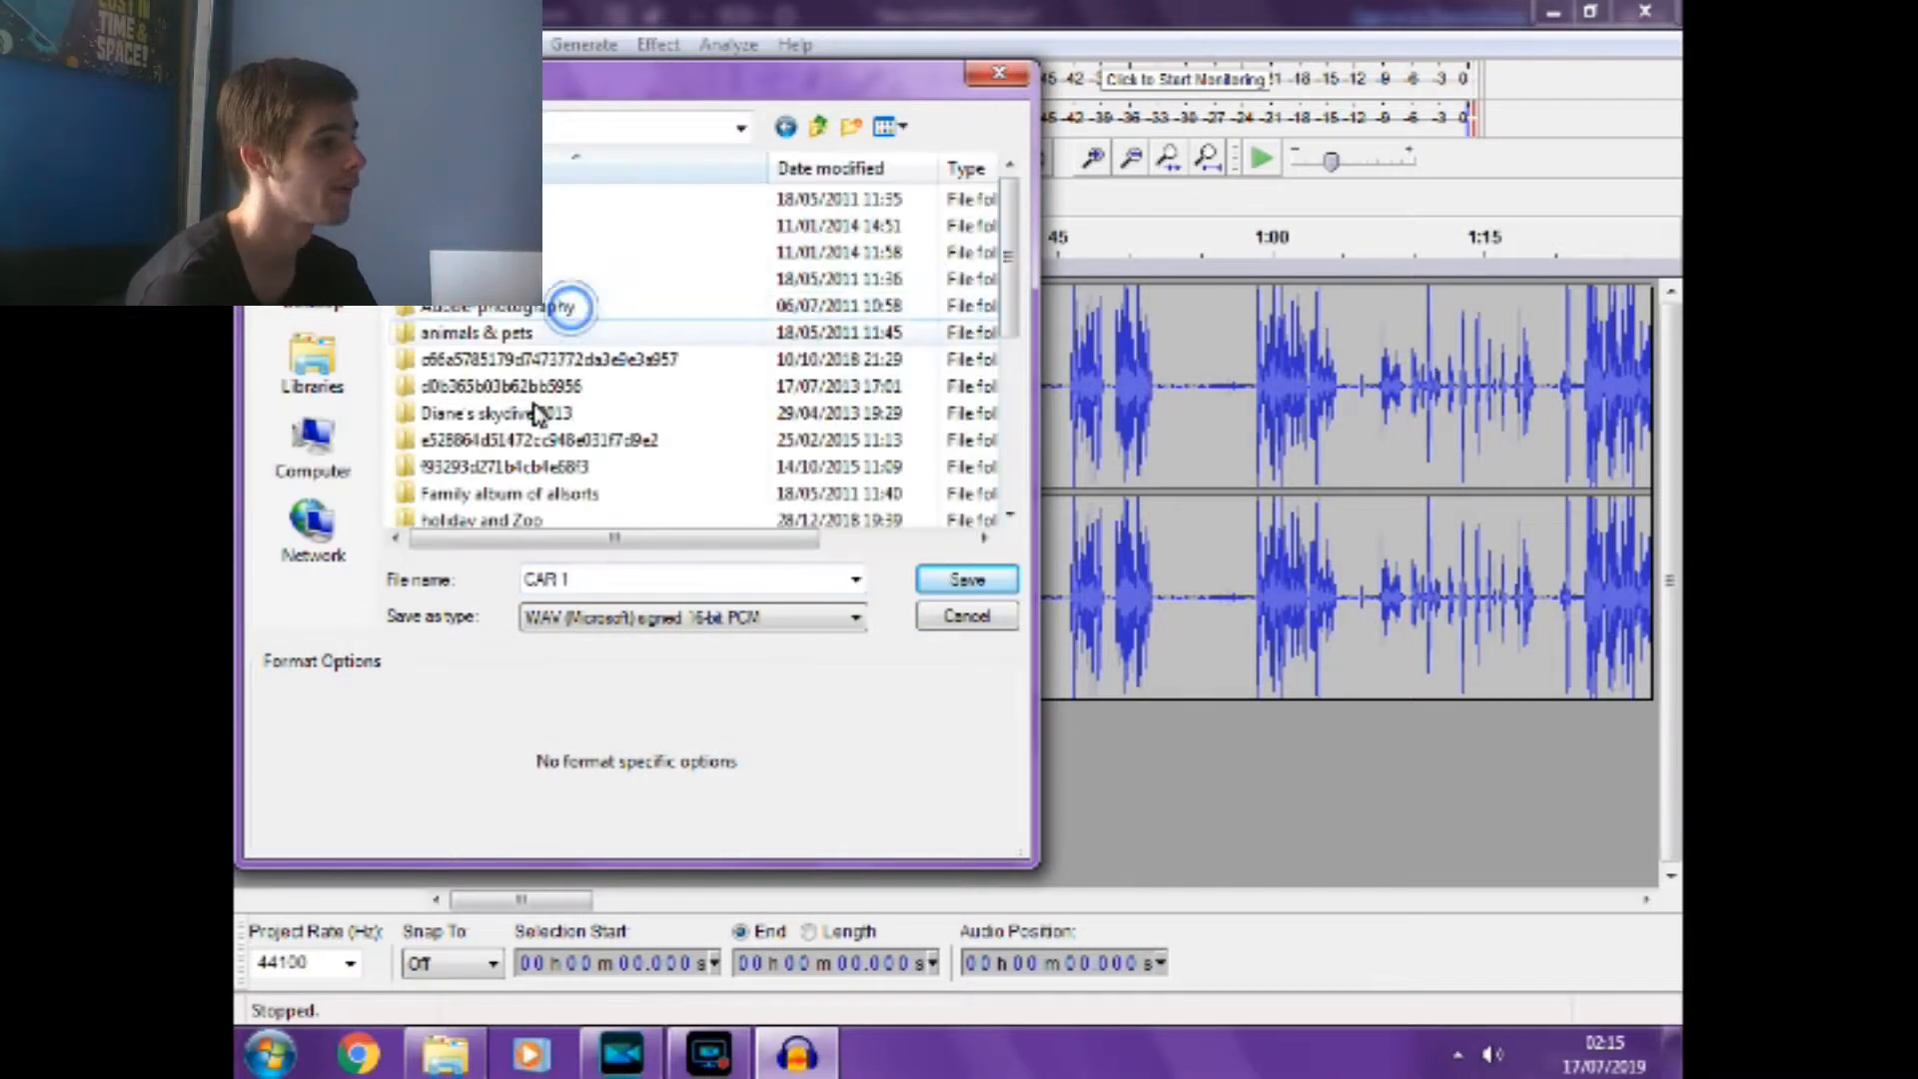
pyautogui.scroll(-2, 532, 419)
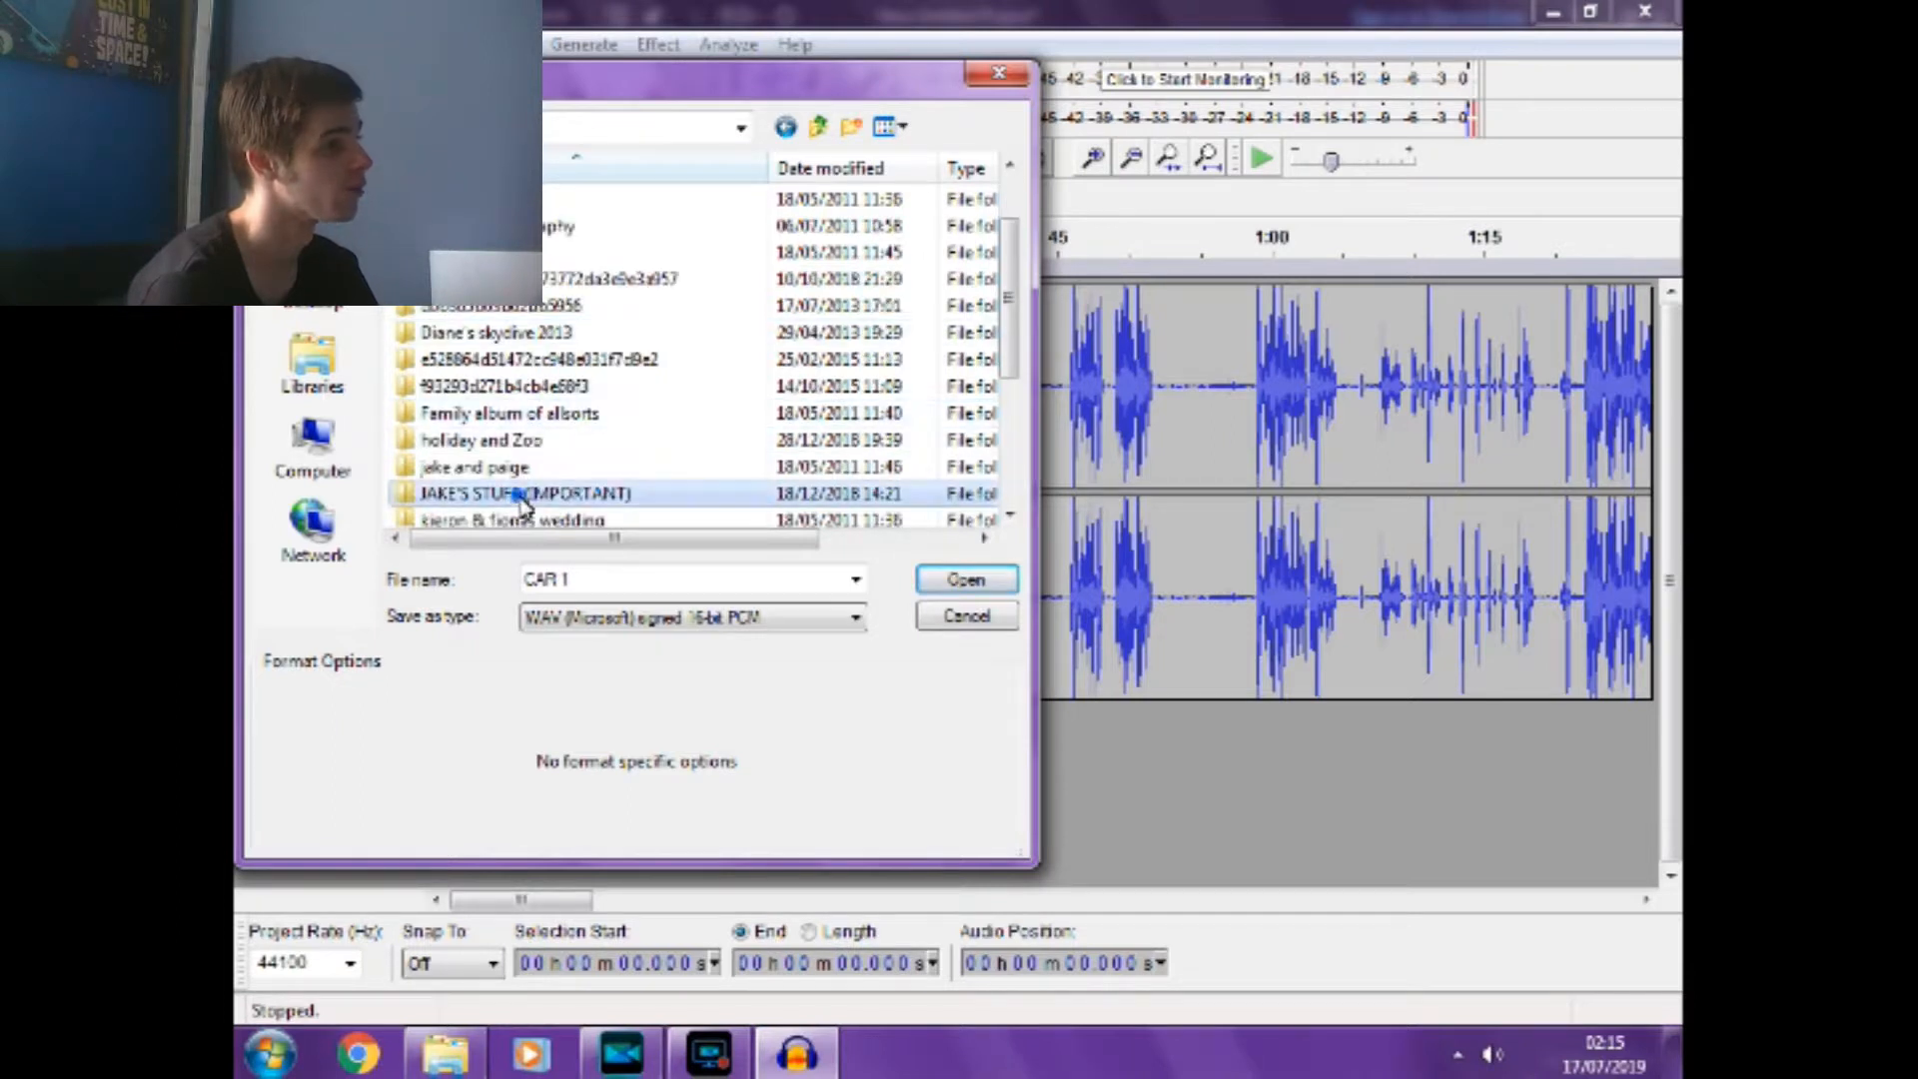
pyautogui.doubleClick(500, 488)
pyautogui.press('Return')
pyautogui.press('Return')
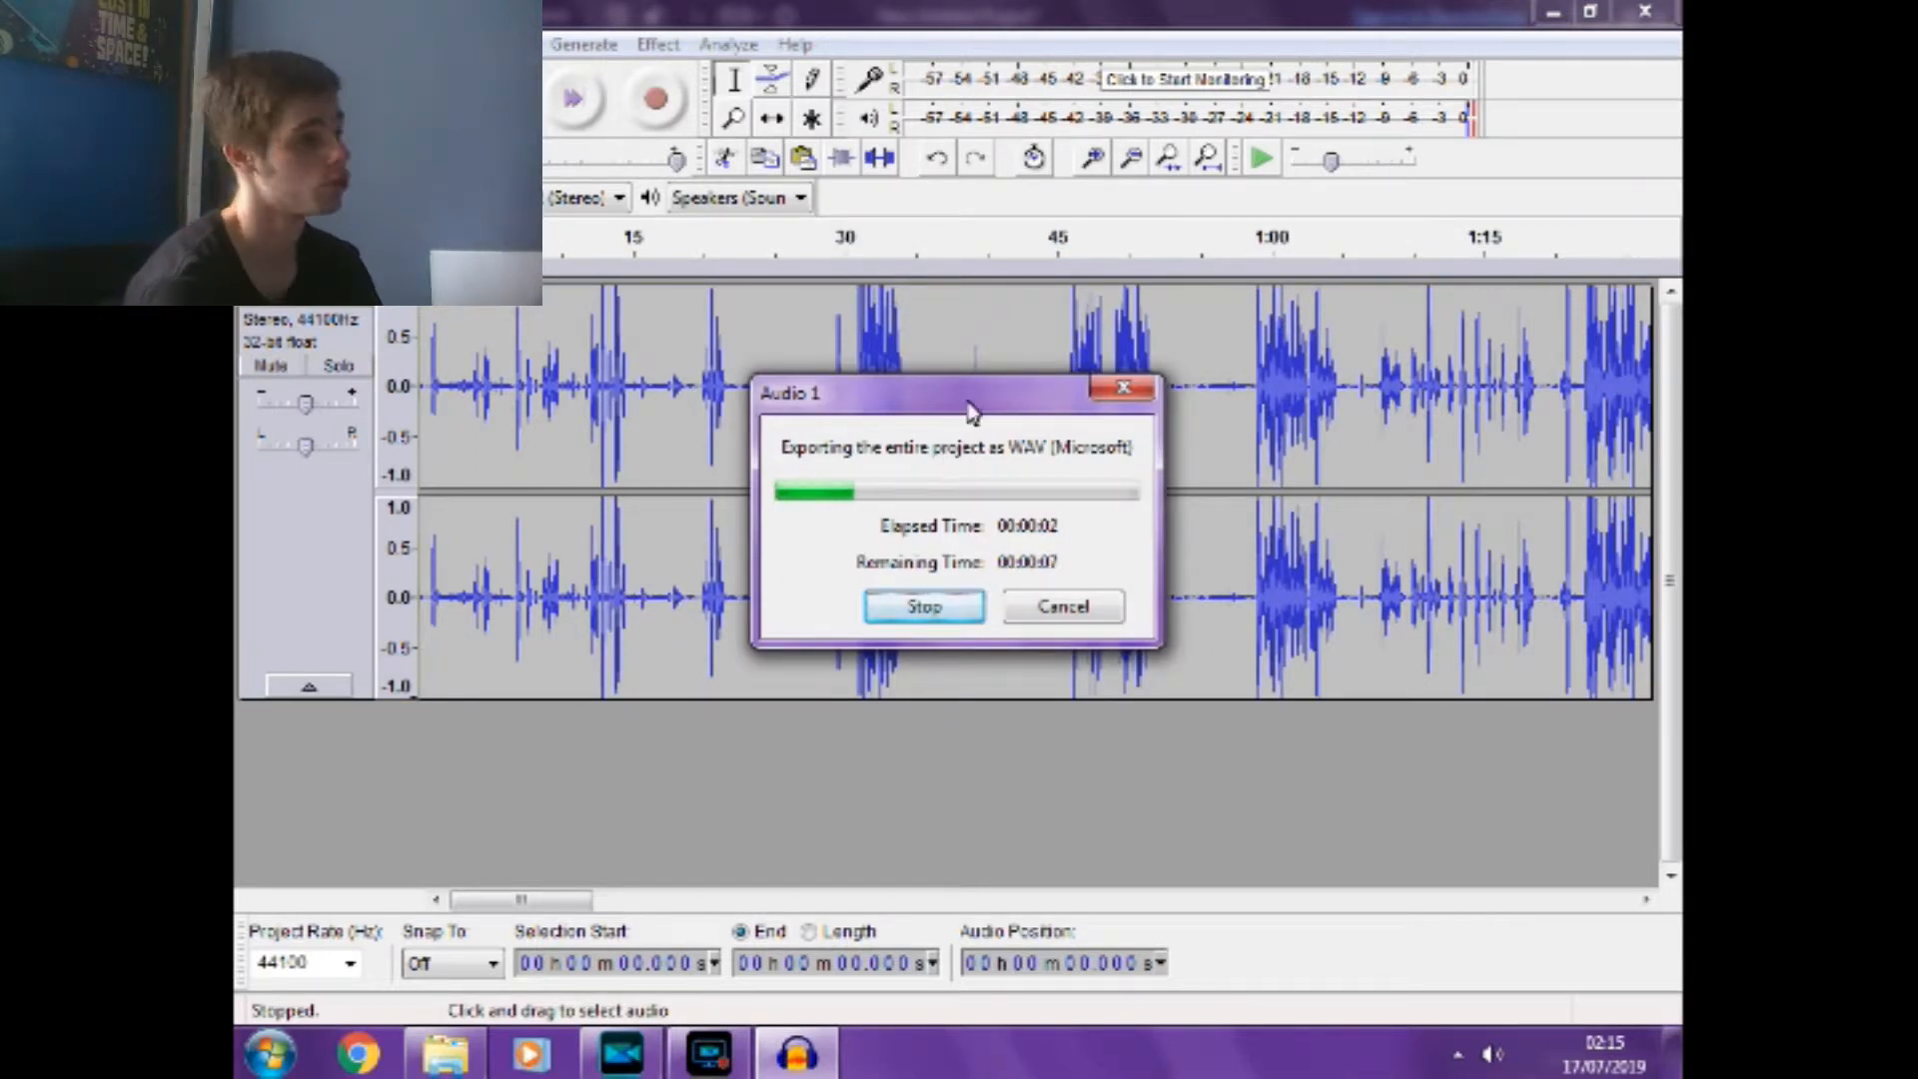
# Return to Audacity and close the exported audio track.
pyautogui.click(619, 1056)
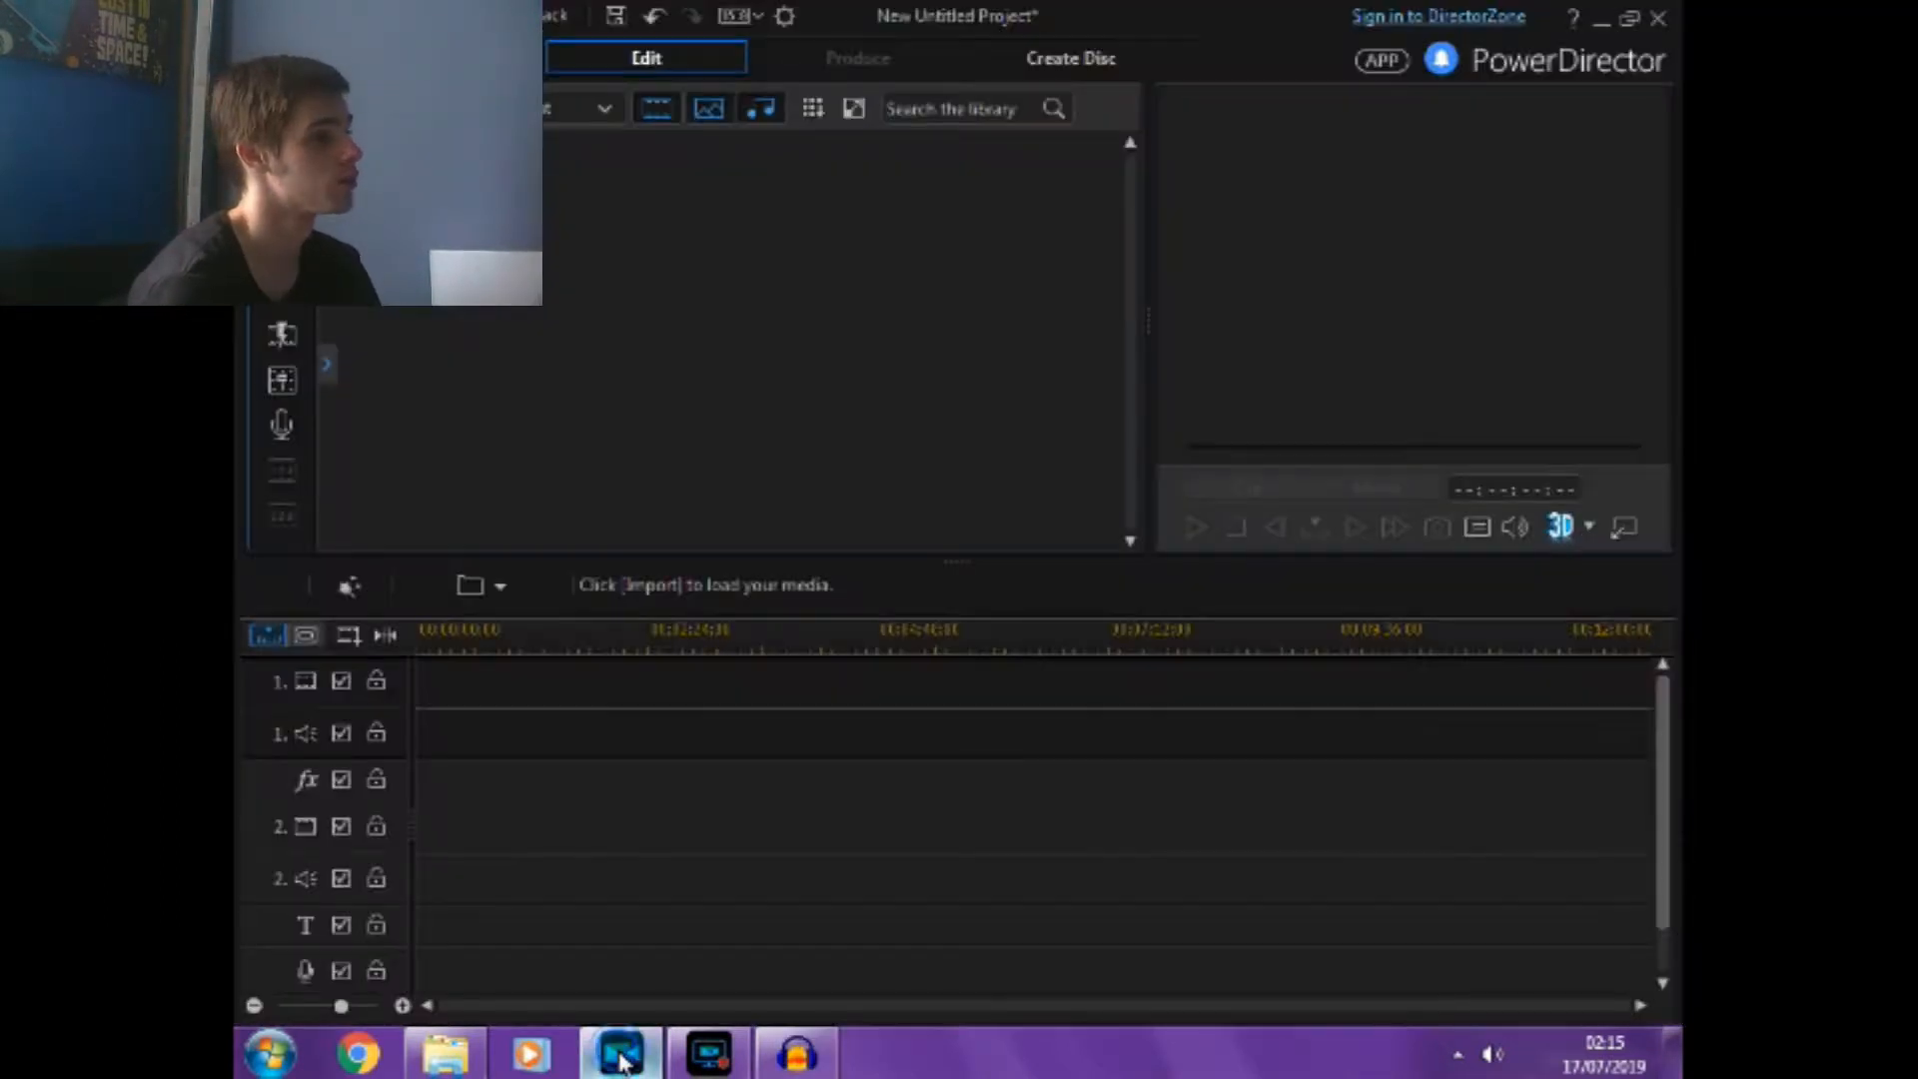
pyautogui.click(807, 1061)
pyautogui.click(928, 783)
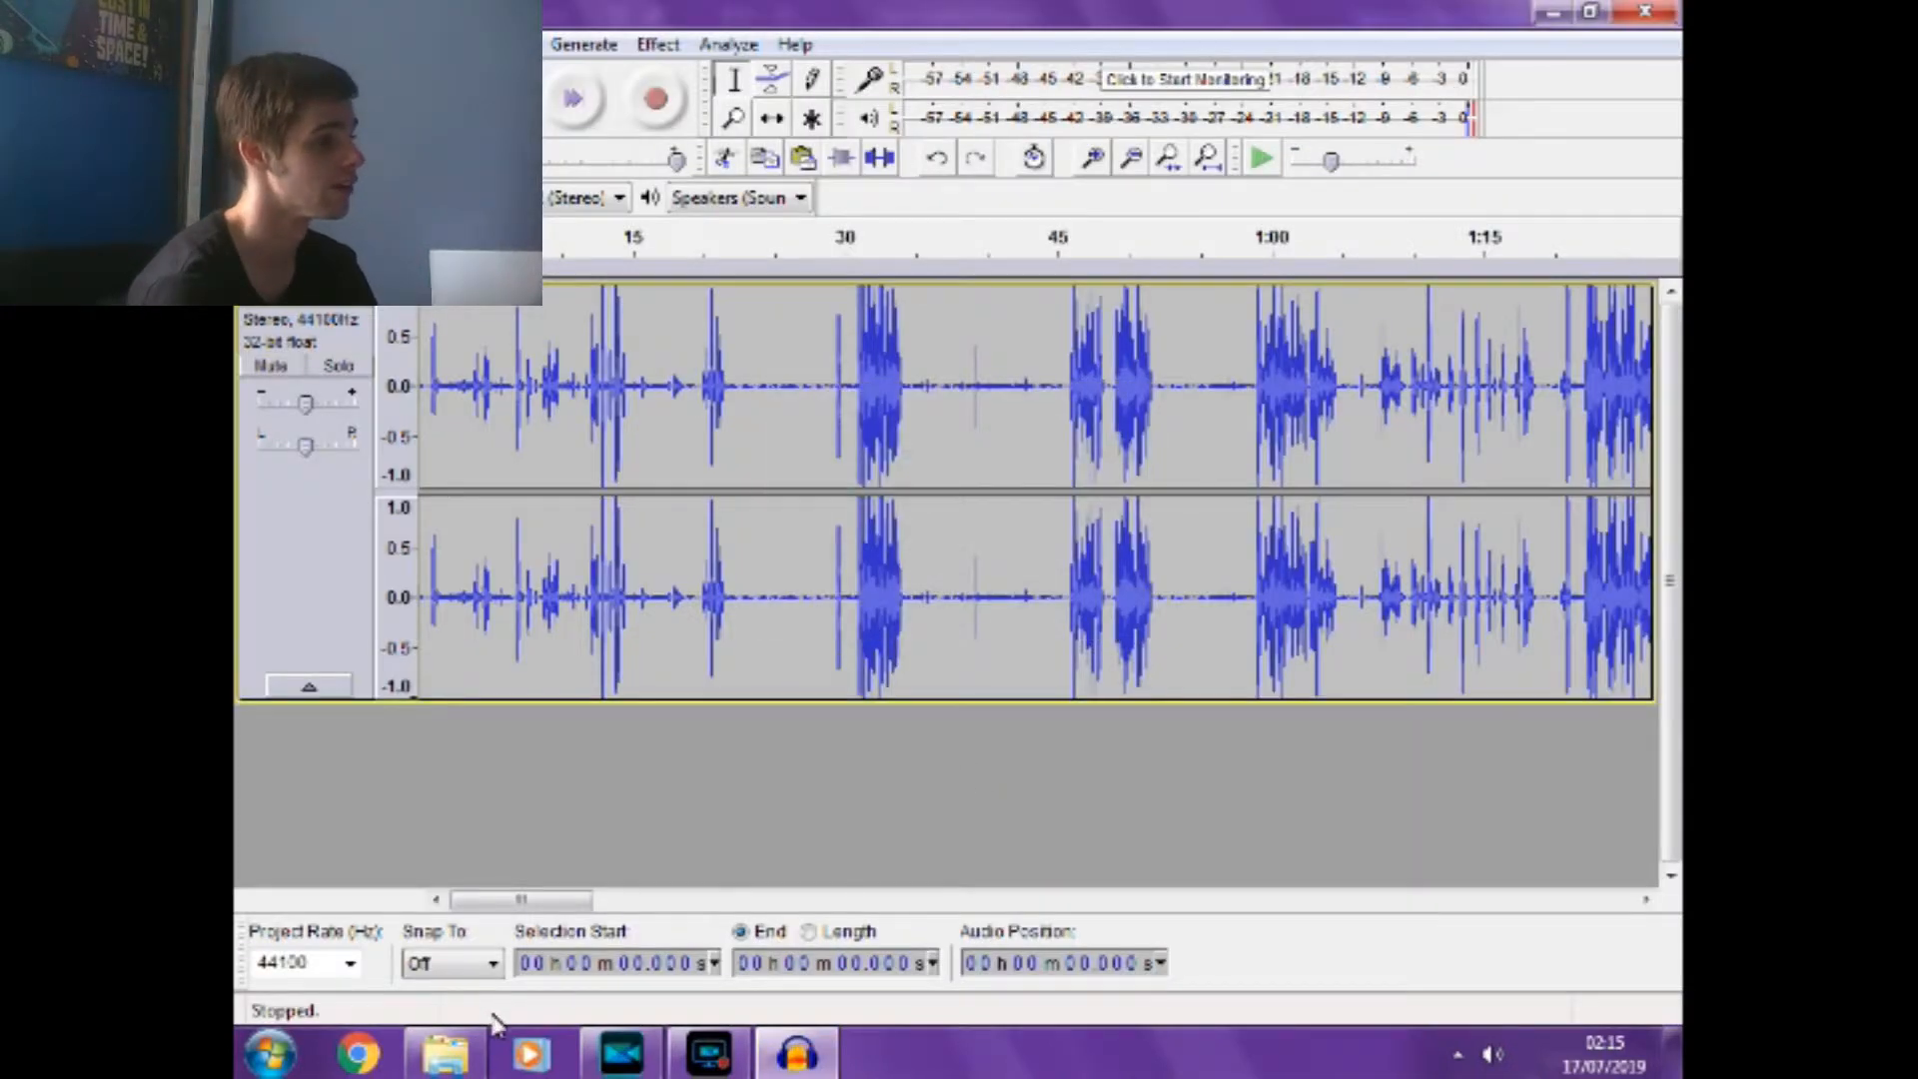
pyautogui.click(254, 308)
# Delete the CAR 1 WAV file from the ADHD quiz folder.
pyautogui.click(446, 1053)
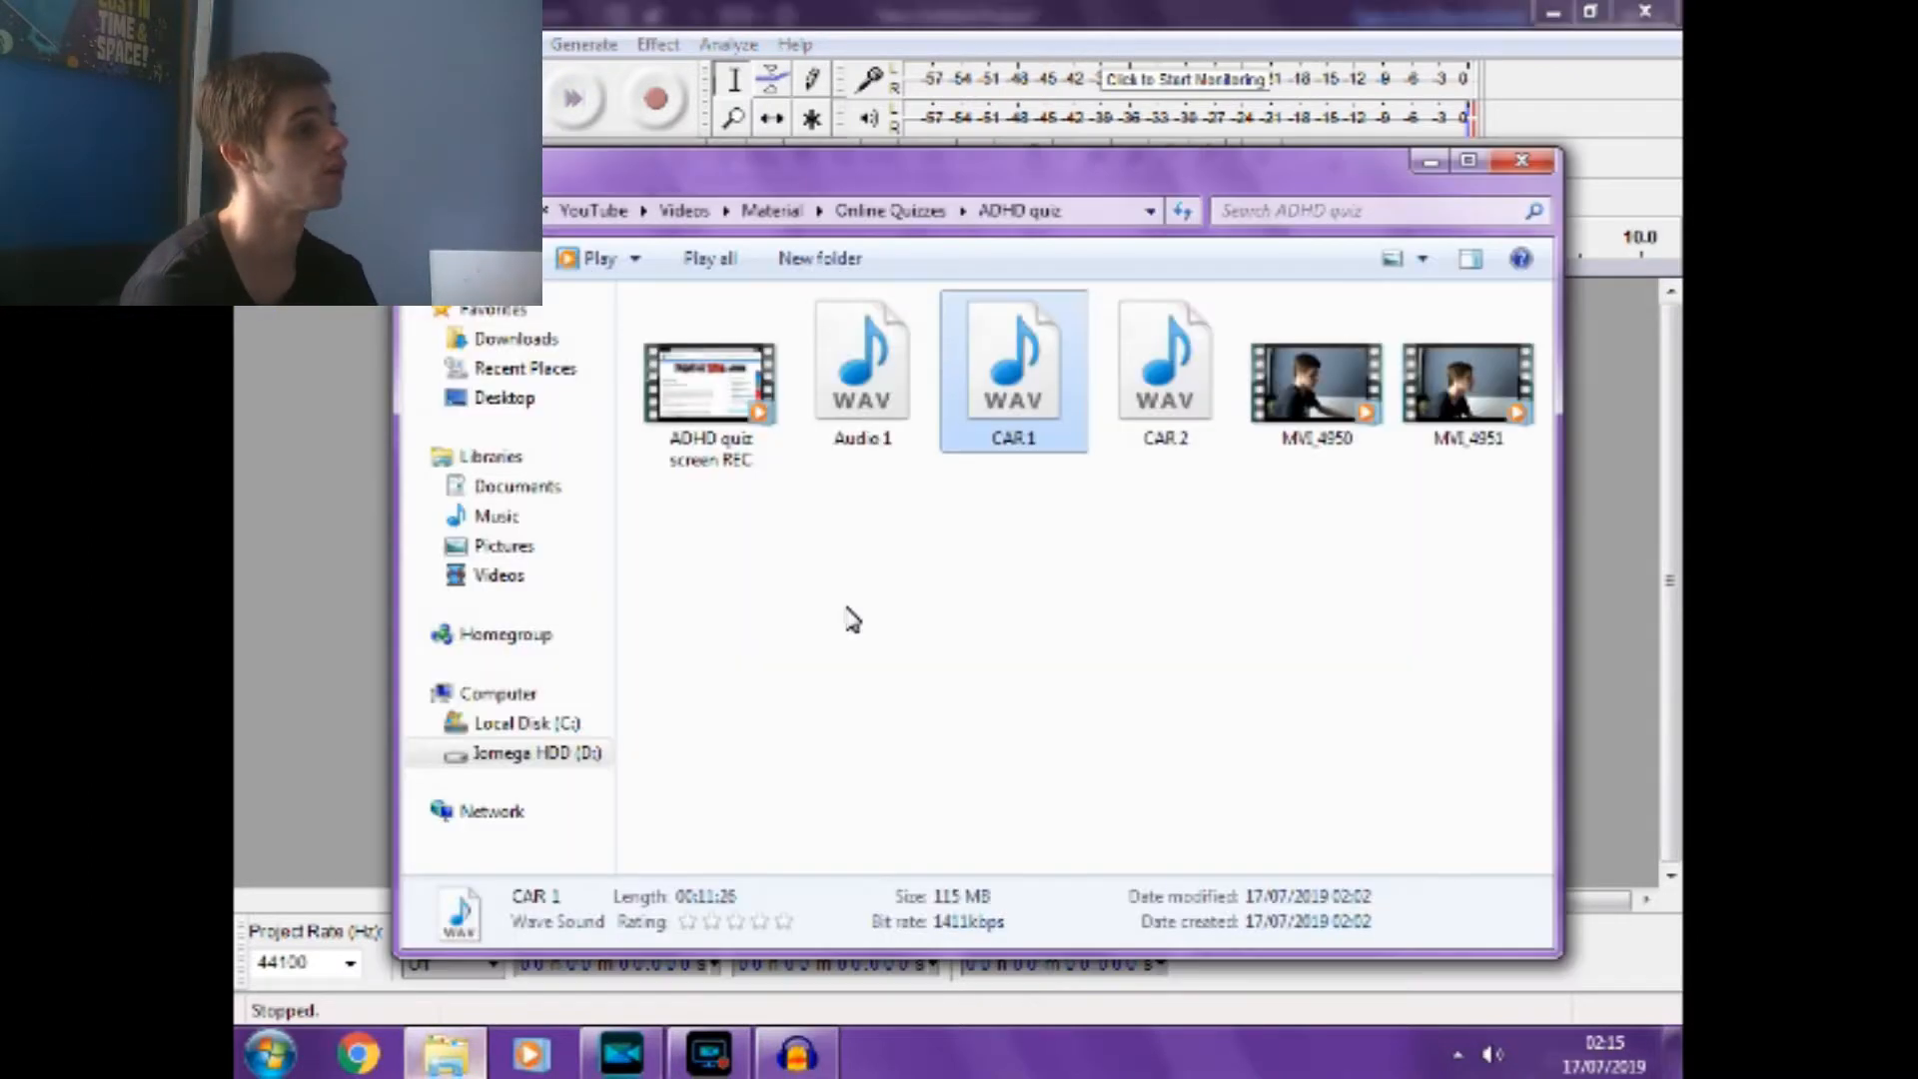
pyautogui.click(956, 505)
pyautogui.click(892, 426)
pyautogui.doubleClick(989, 414)
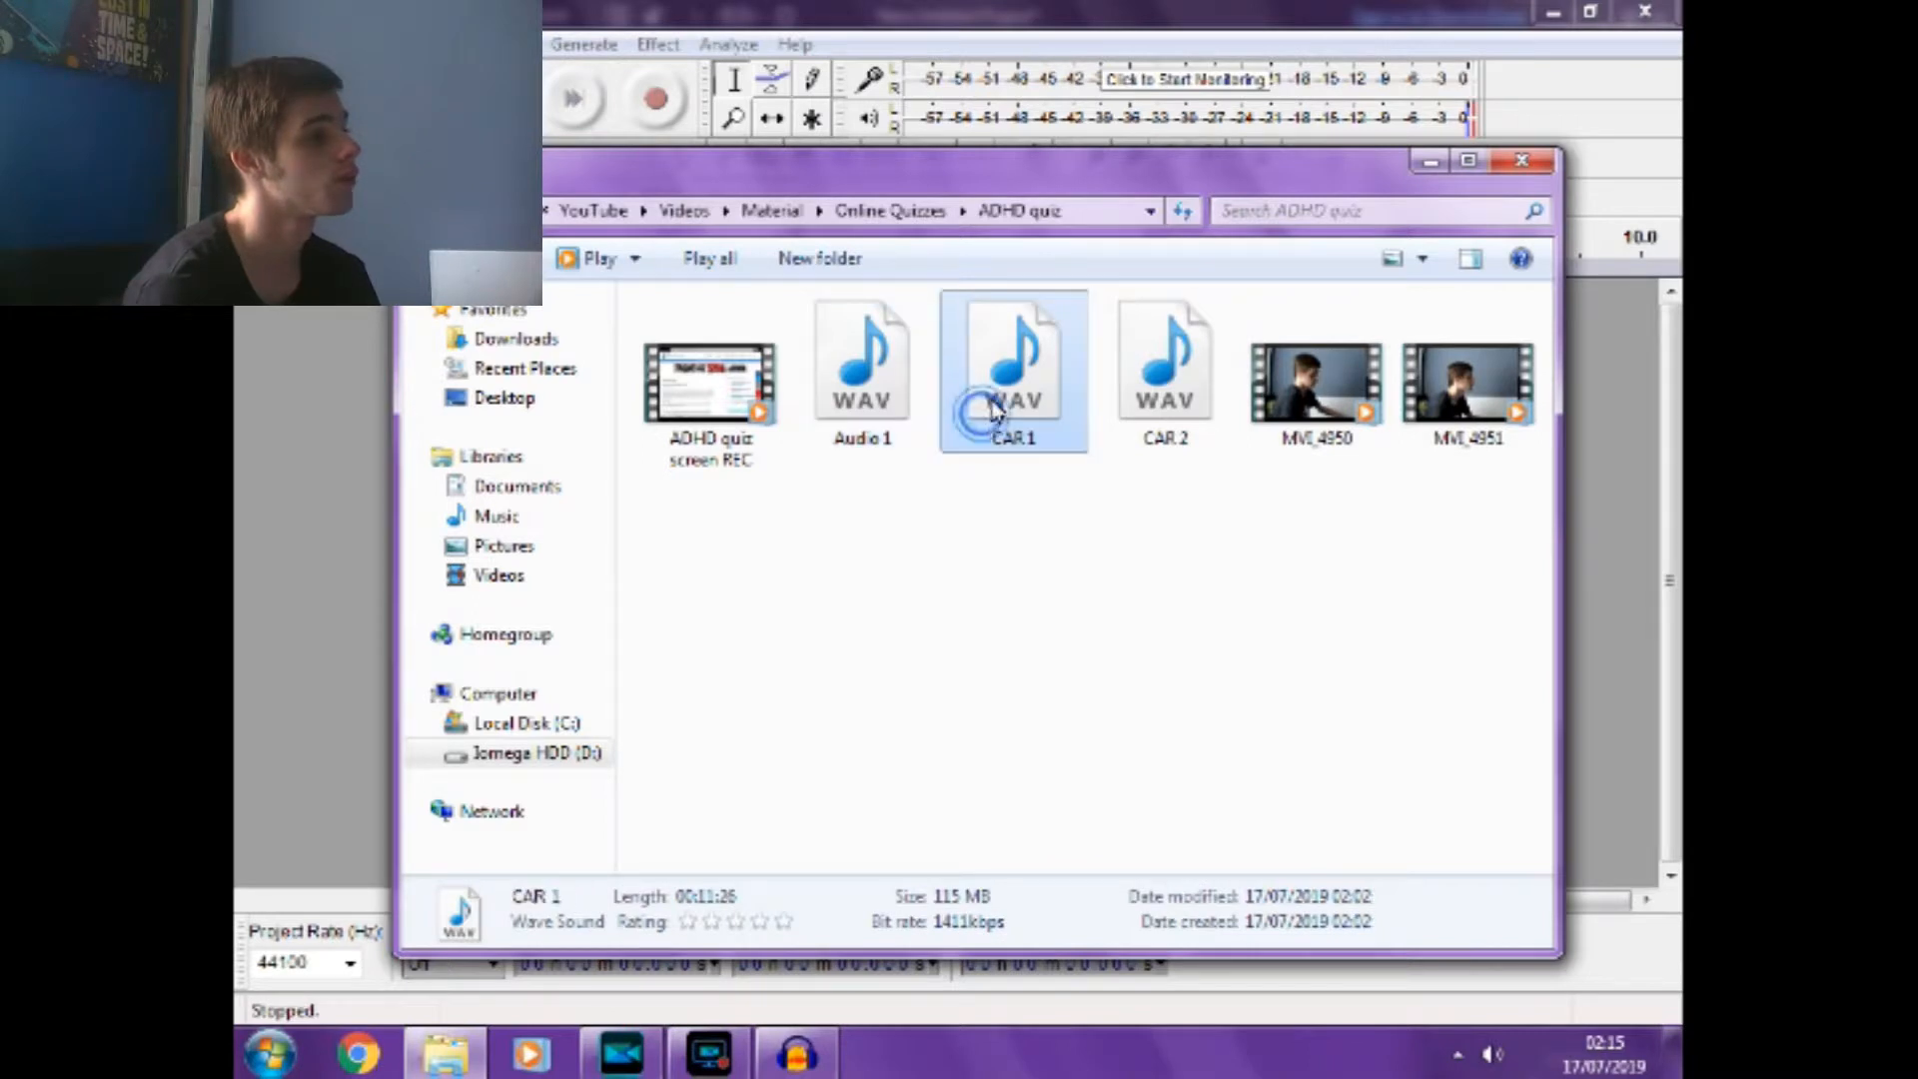
pyautogui.press('Delete')
pyautogui.press('Return')
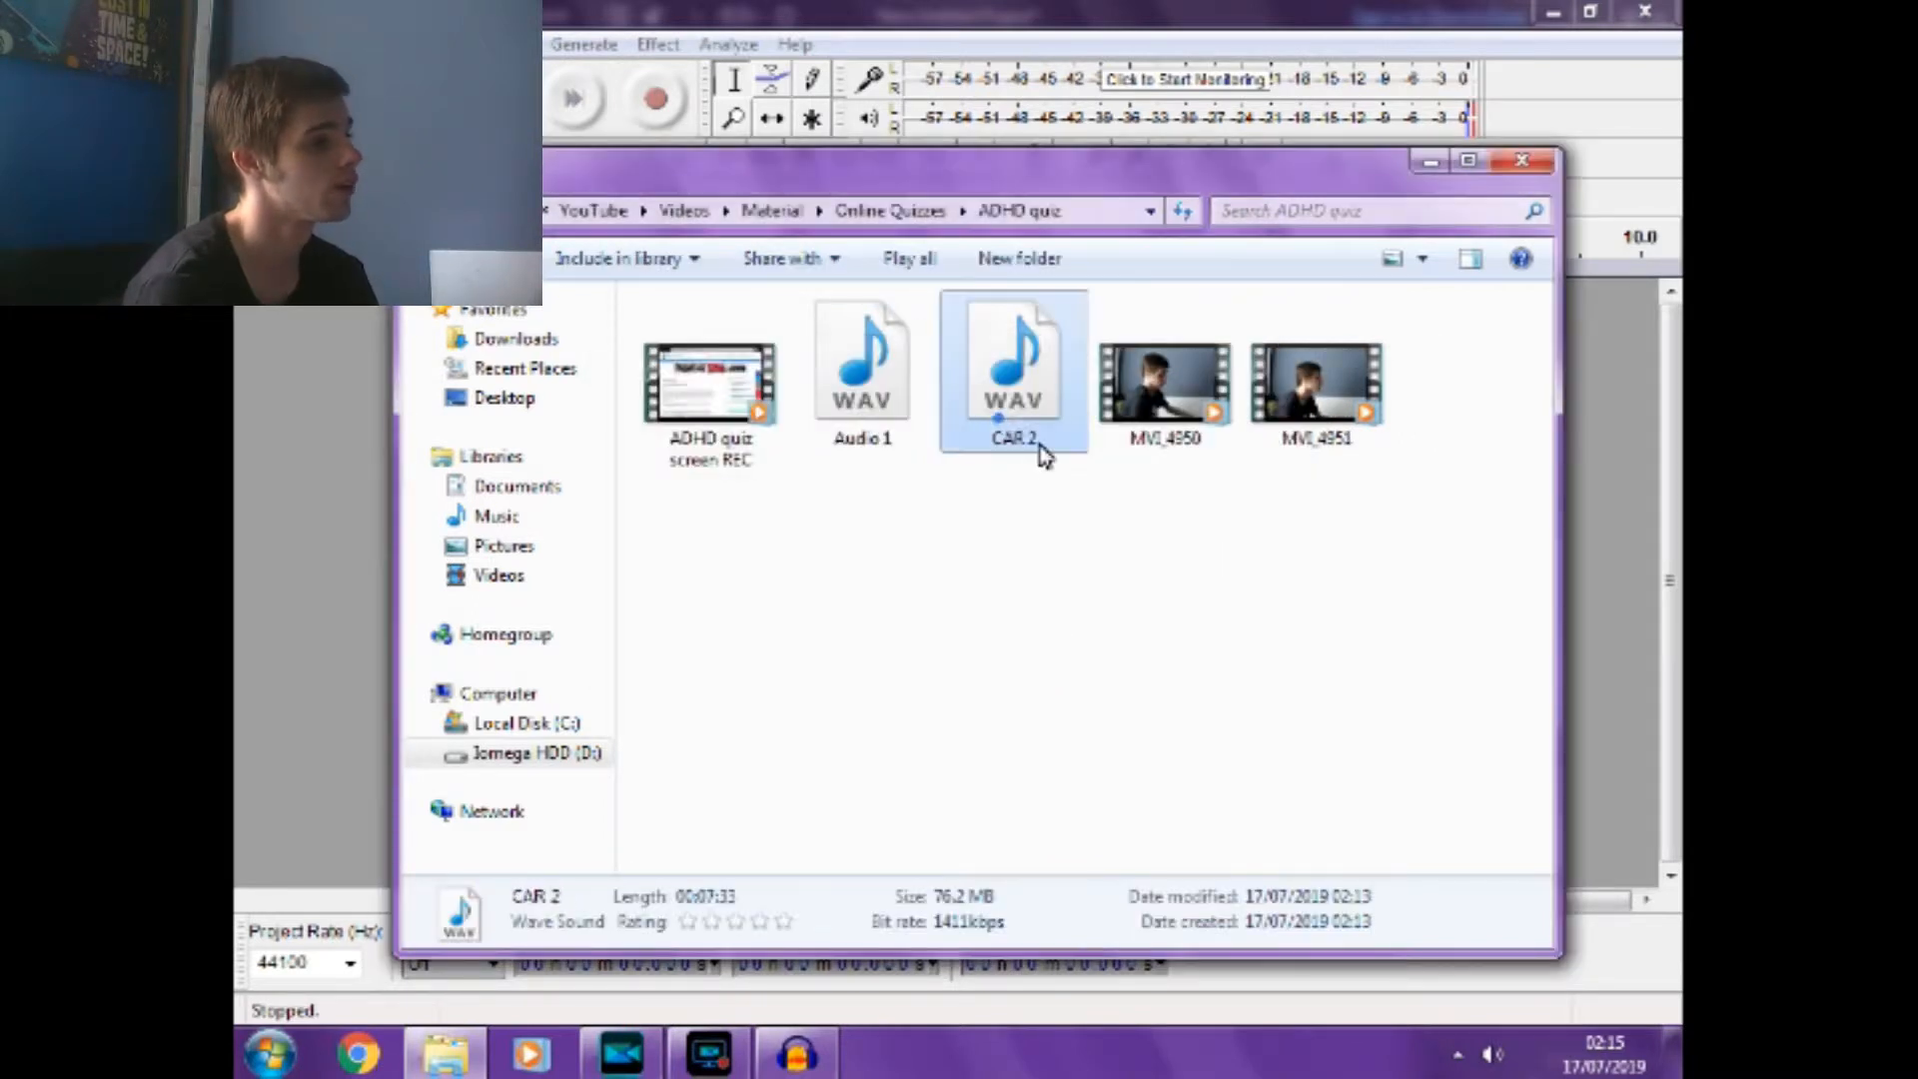
# Import CAR 2 from the ADHD quiz folder into Audacity, making a copy of the file before editing.
pyautogui.moveTo(1020, 379); pyautogui.dragTo(333, 398)
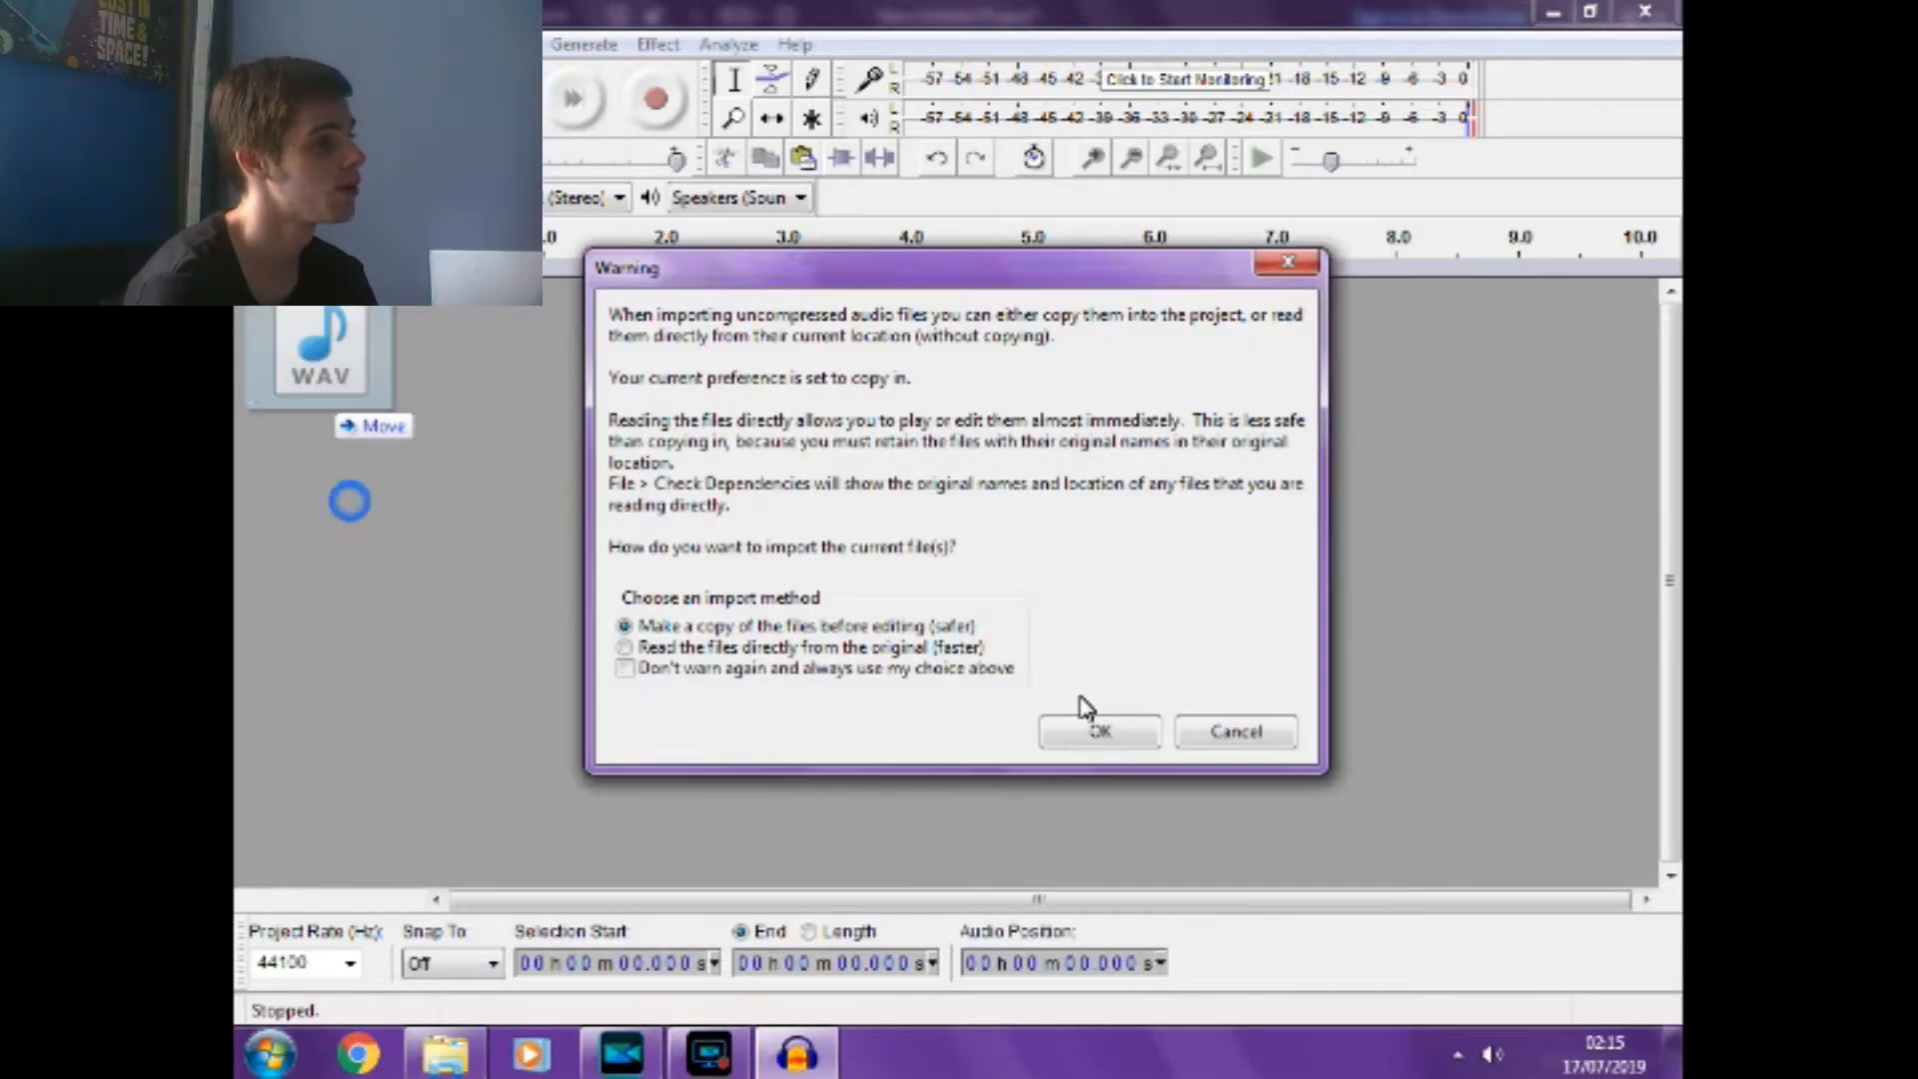
pyautogui.press('Return')
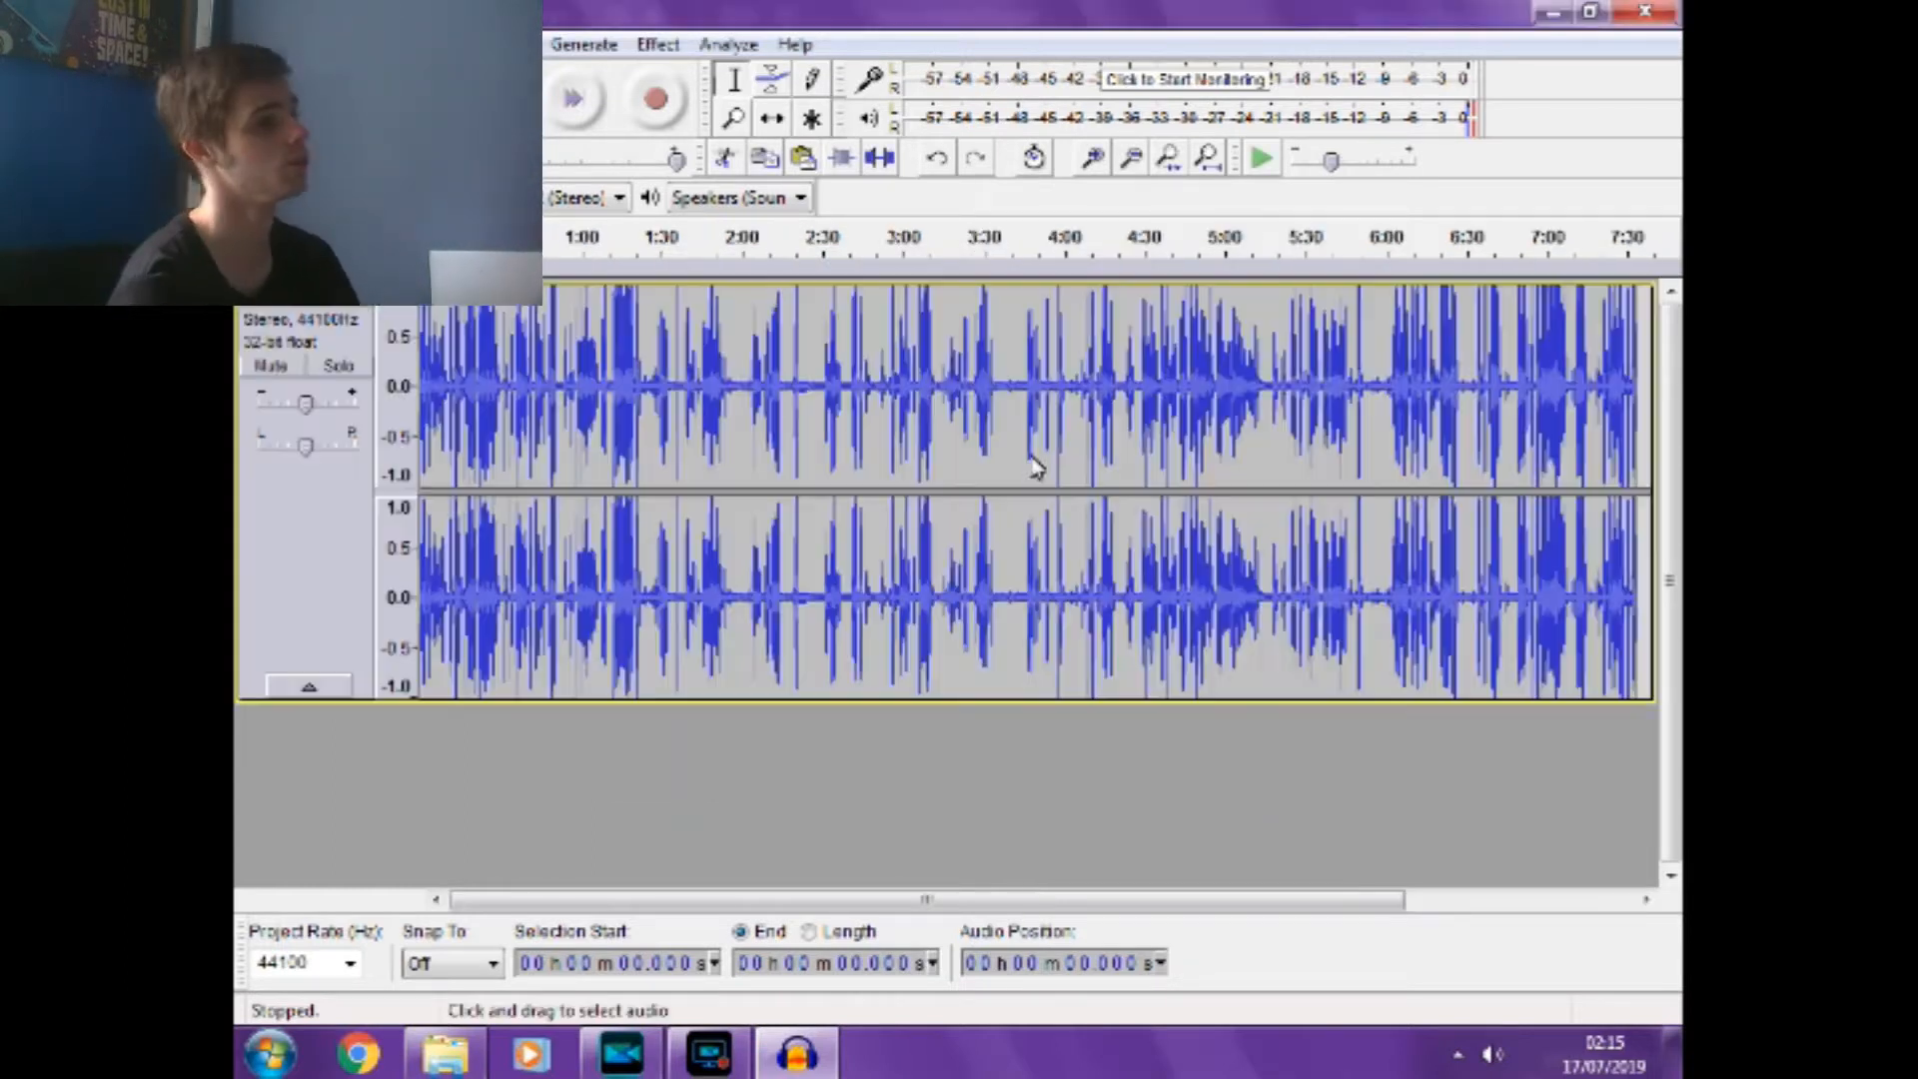
pyautogui.click(1095, 163)
pyautogui.click(1095, 163)
pyautogui.click(1096, 162)
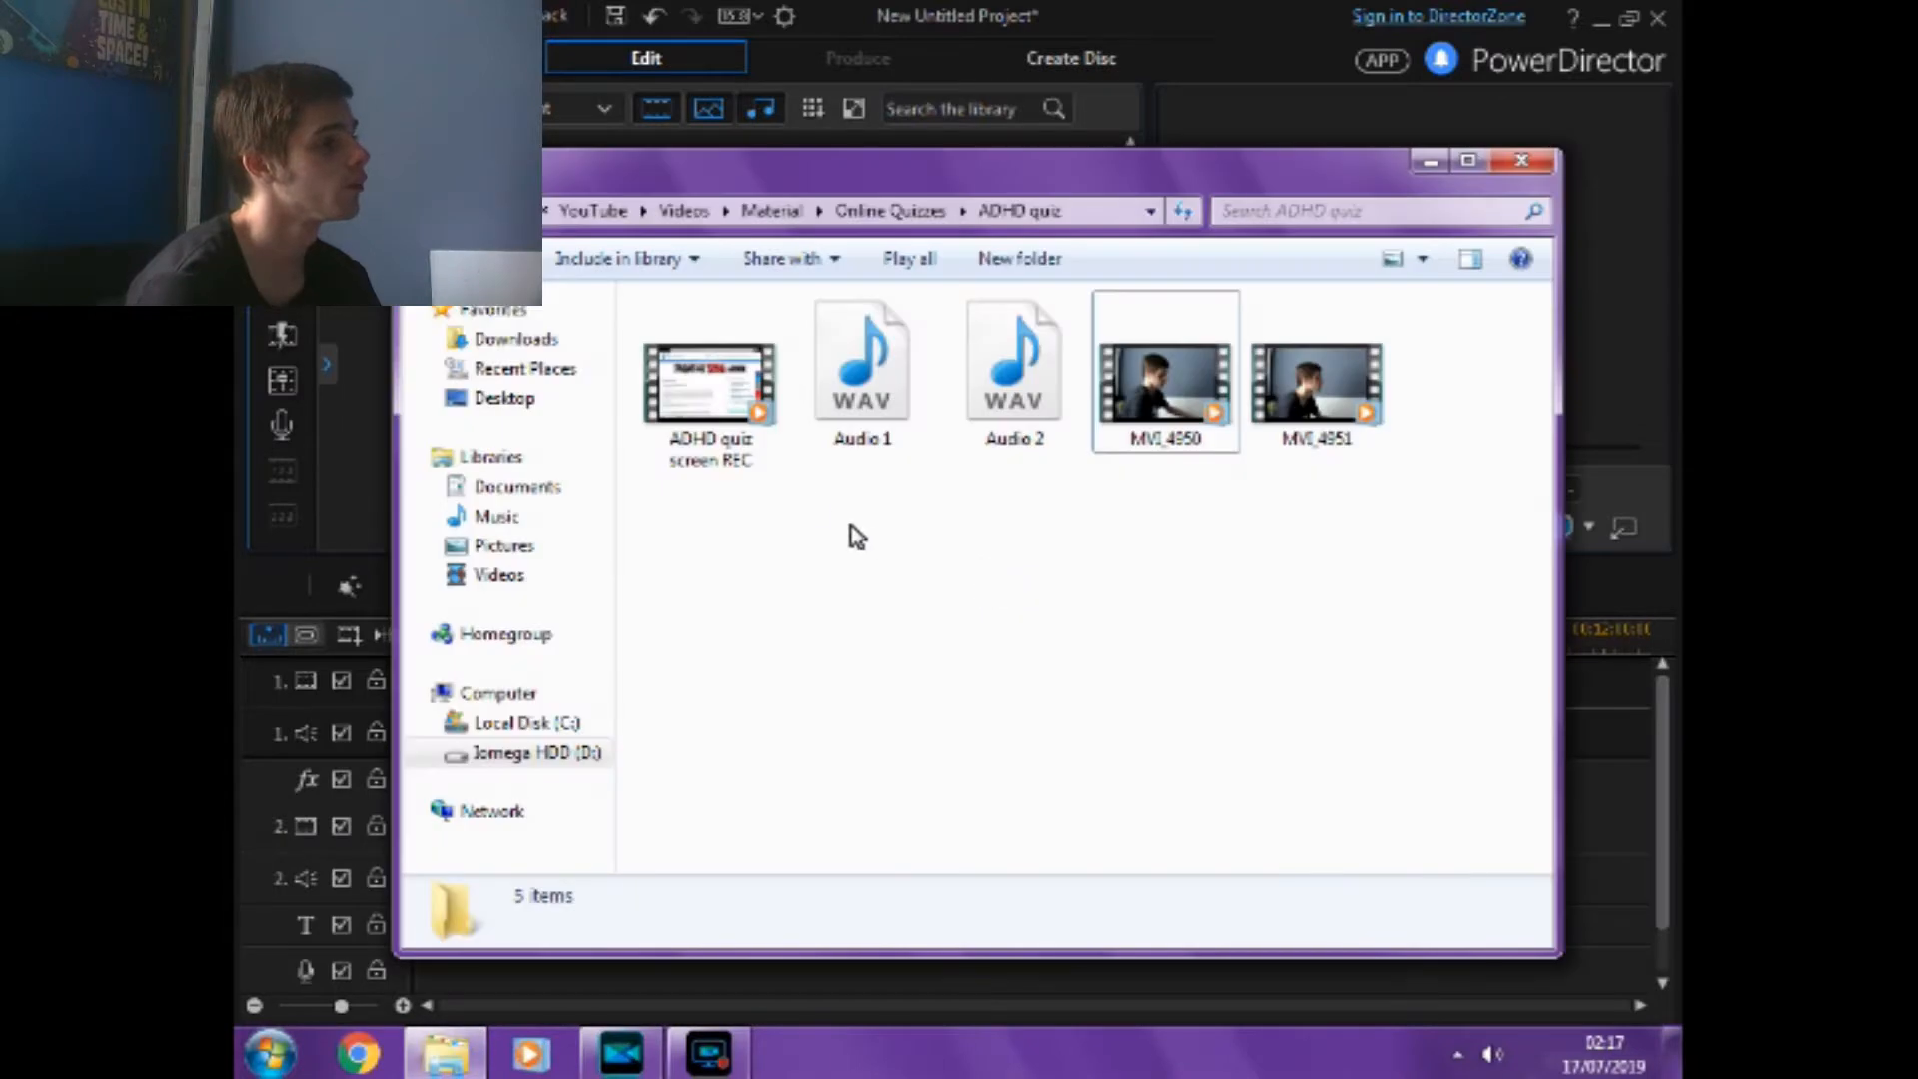
# Add all five files from the ADHD quiz folder to PowerDirector's media library and minimise the folder window.
pyautogui.moveTo(692, 494); pyautogui.dragTo(1356, 371)
pyautogui.moveTo(729, 366); pyautogui.dragTo(376, 439)
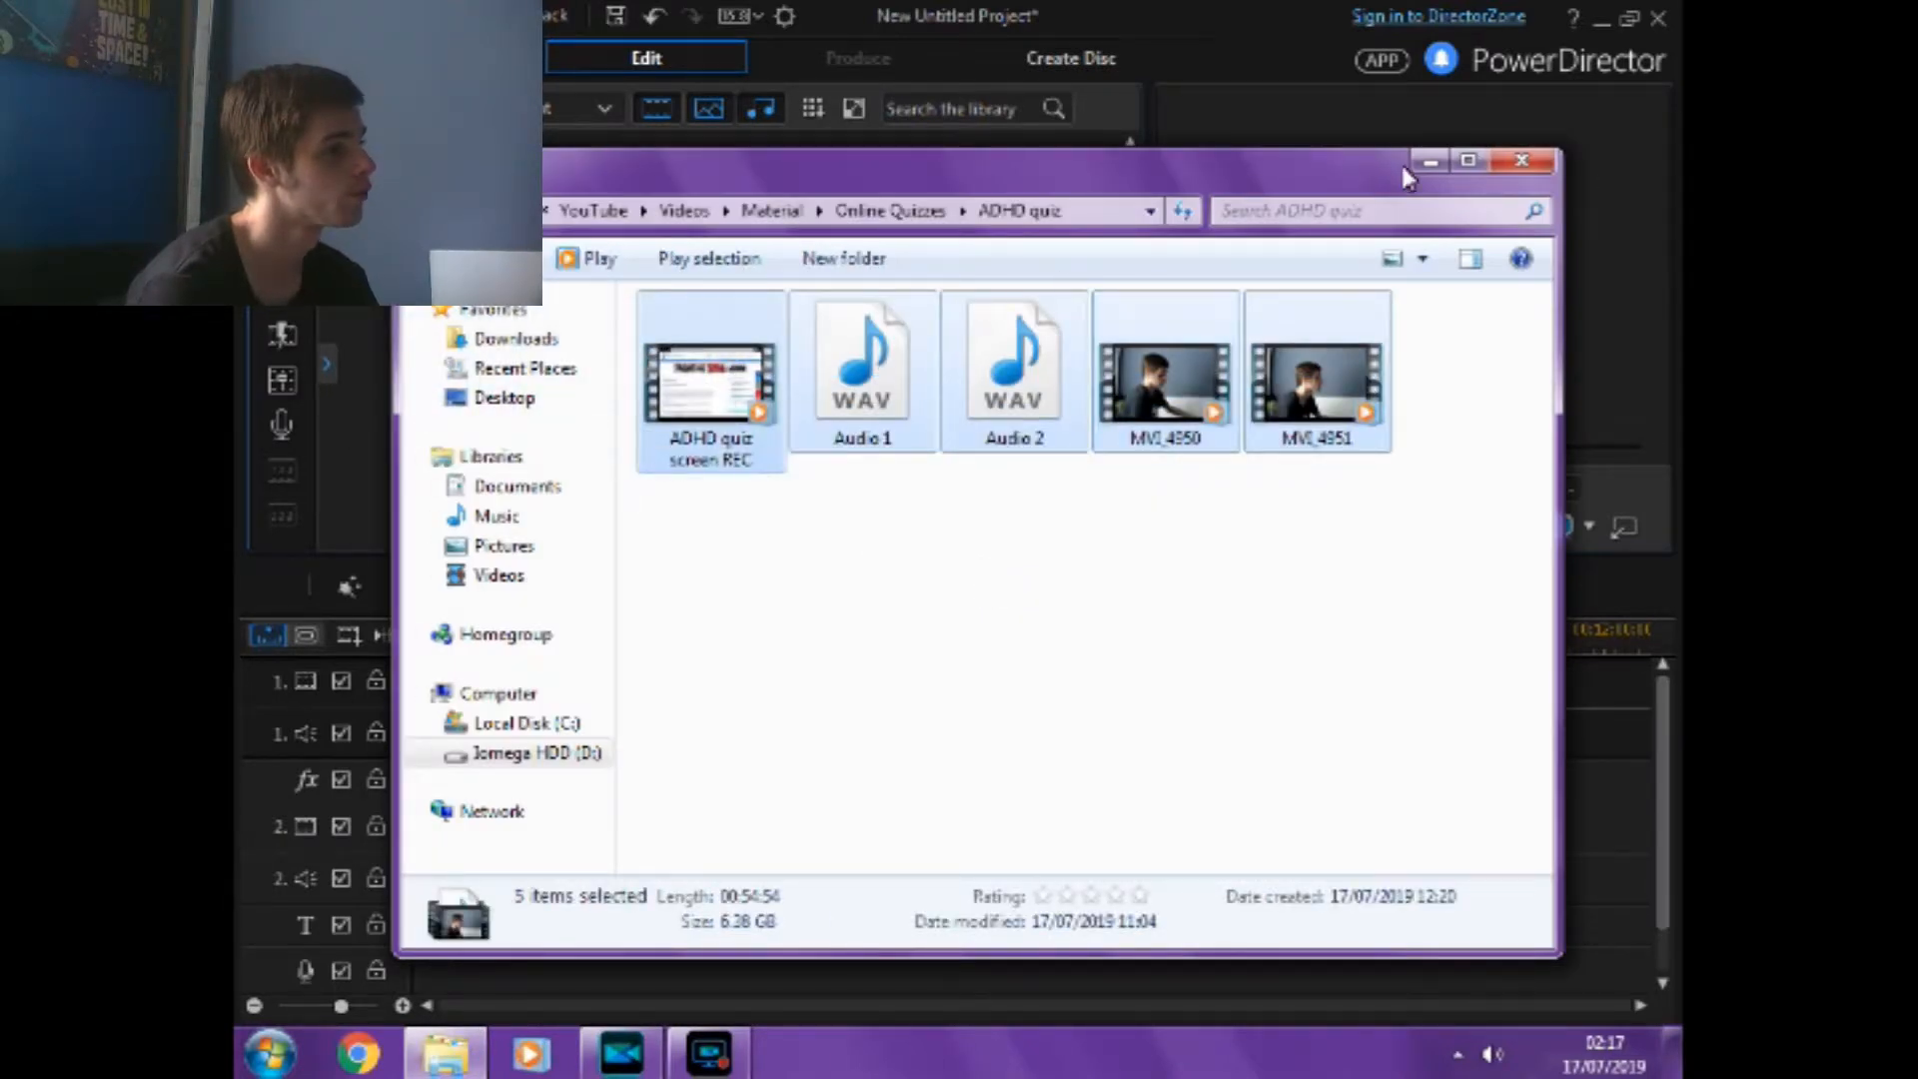
pyautogui.click(1428, 161)
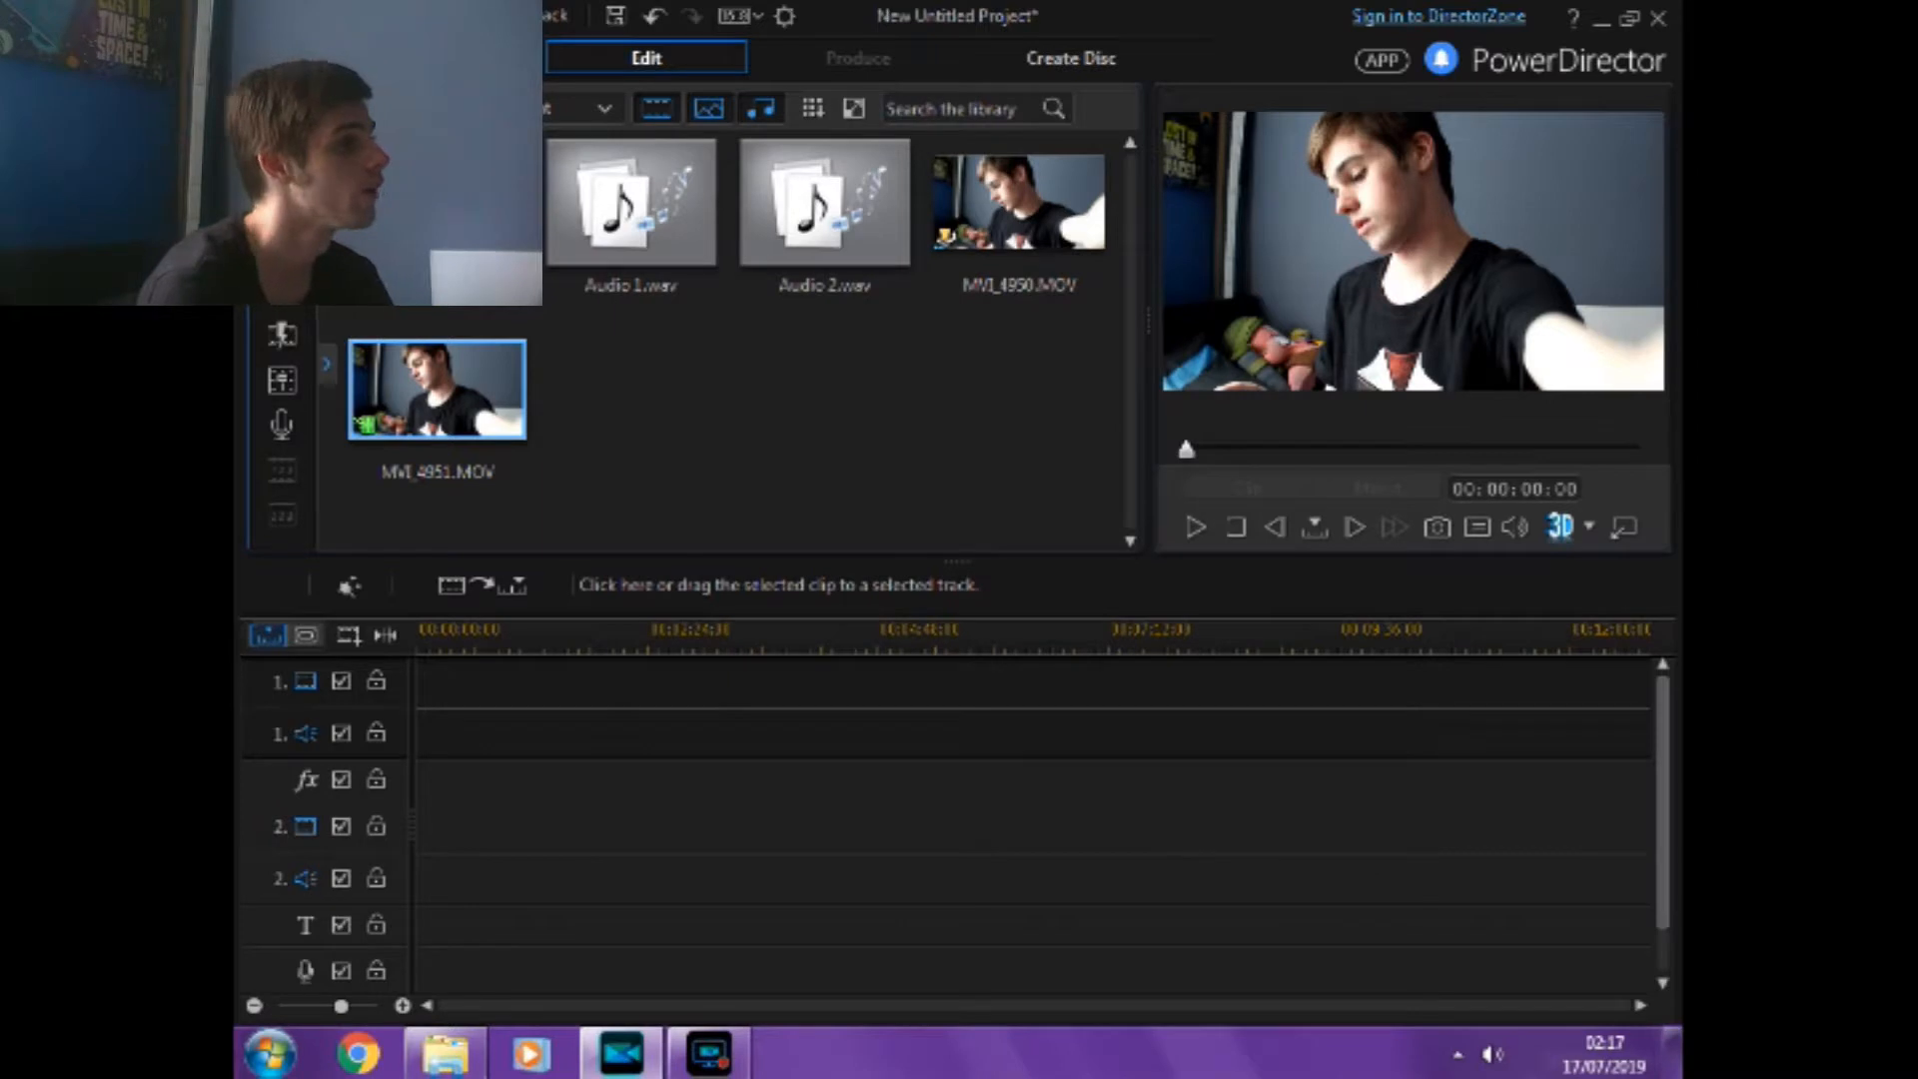
# Import the clips Intro 4.mp4 and Outro 1.mp4 into the media library.
pyautogui.click(349, 109)
pyautogui.click(430, 147)
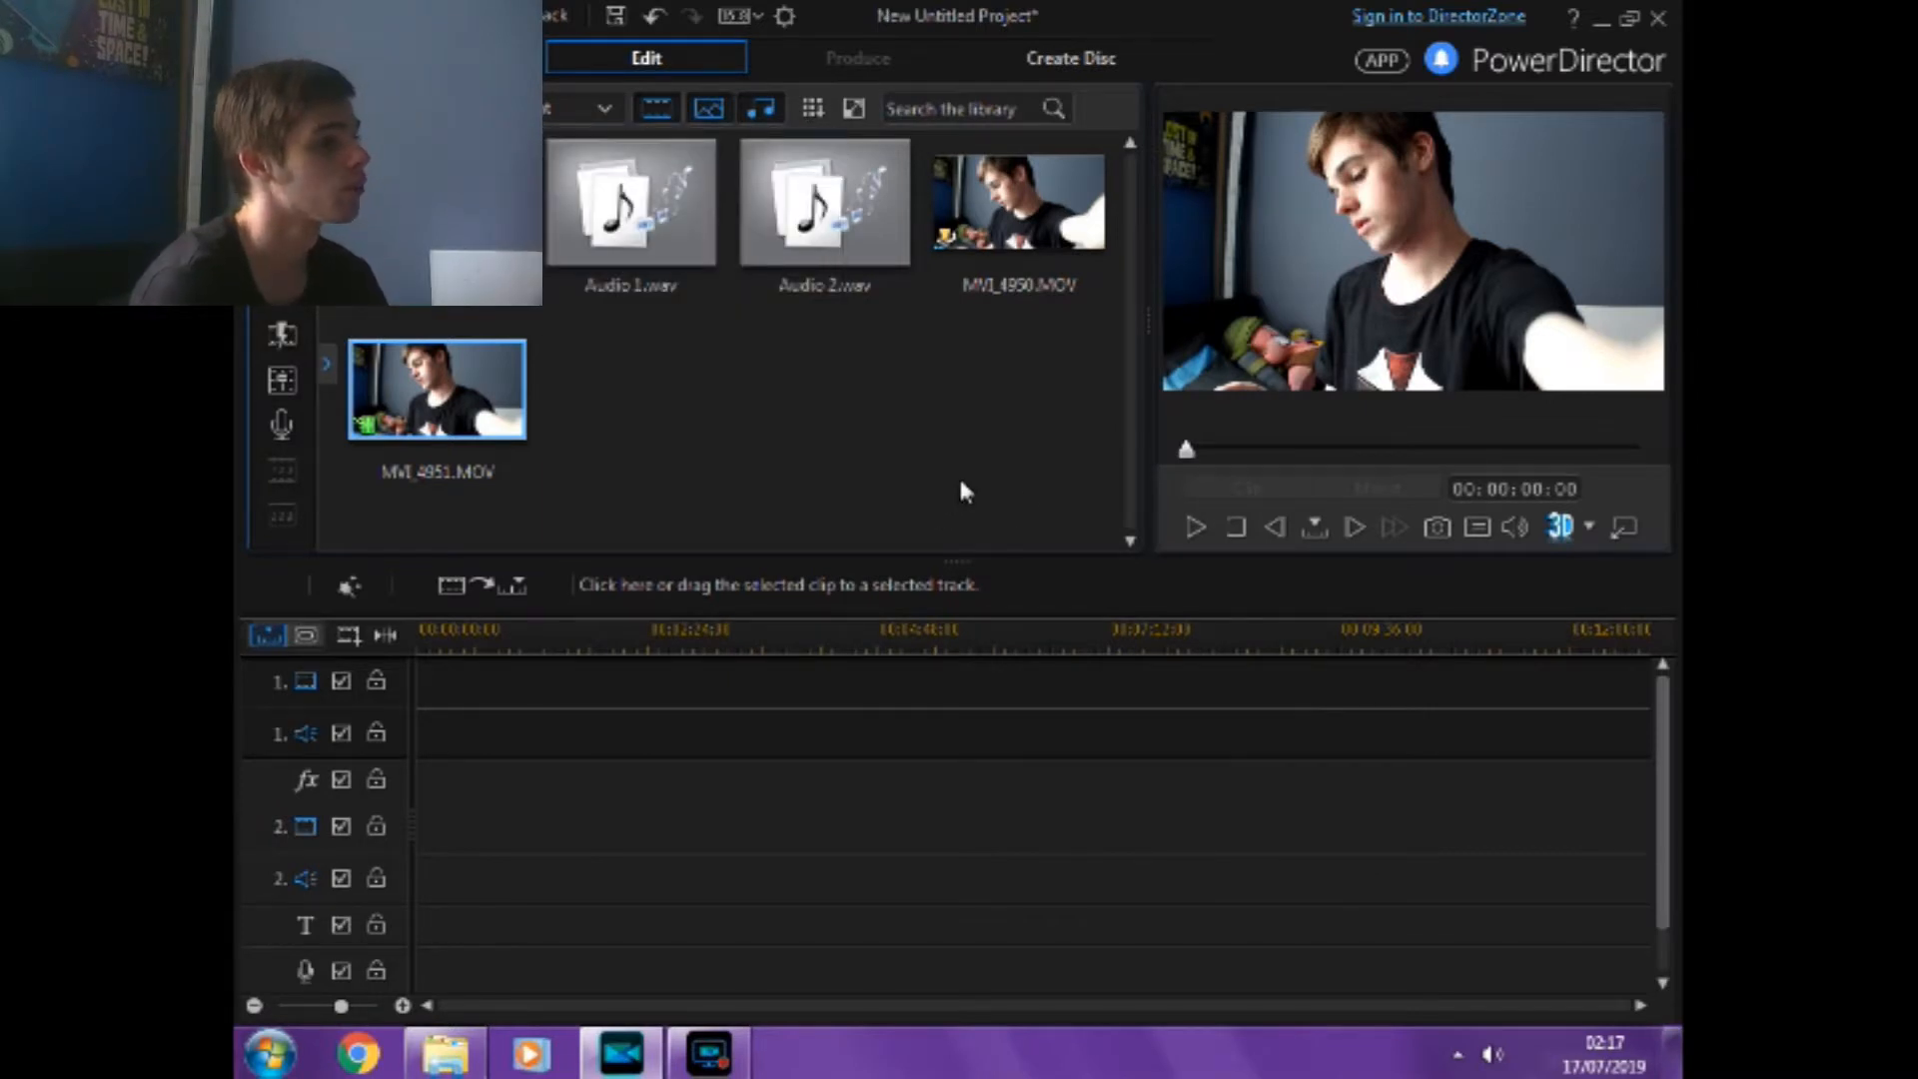
pyautogui.click(1273, 379)
pyautogui.click(1133, 866)
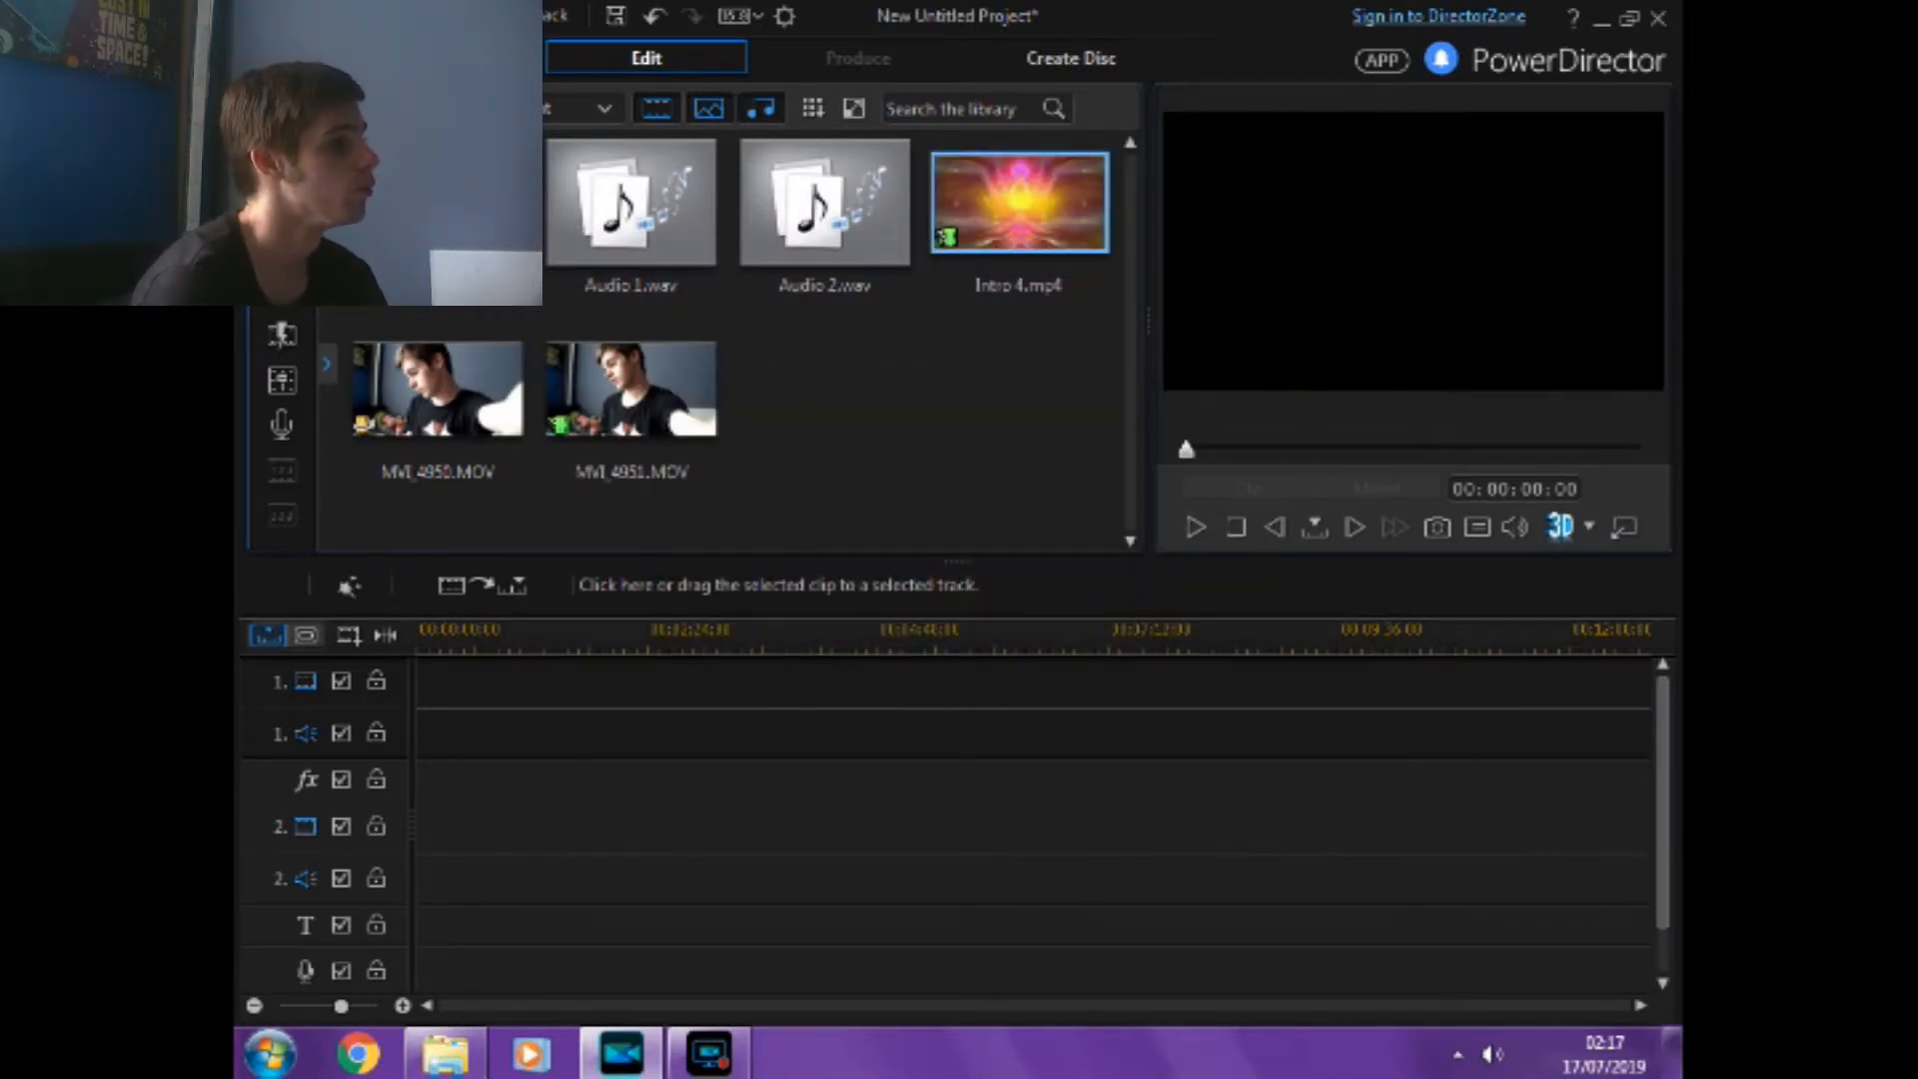
pyautogui.doubleClick(912, 427)
pyautogui.click(821, 567)
pyautogui.click(1132, 867)
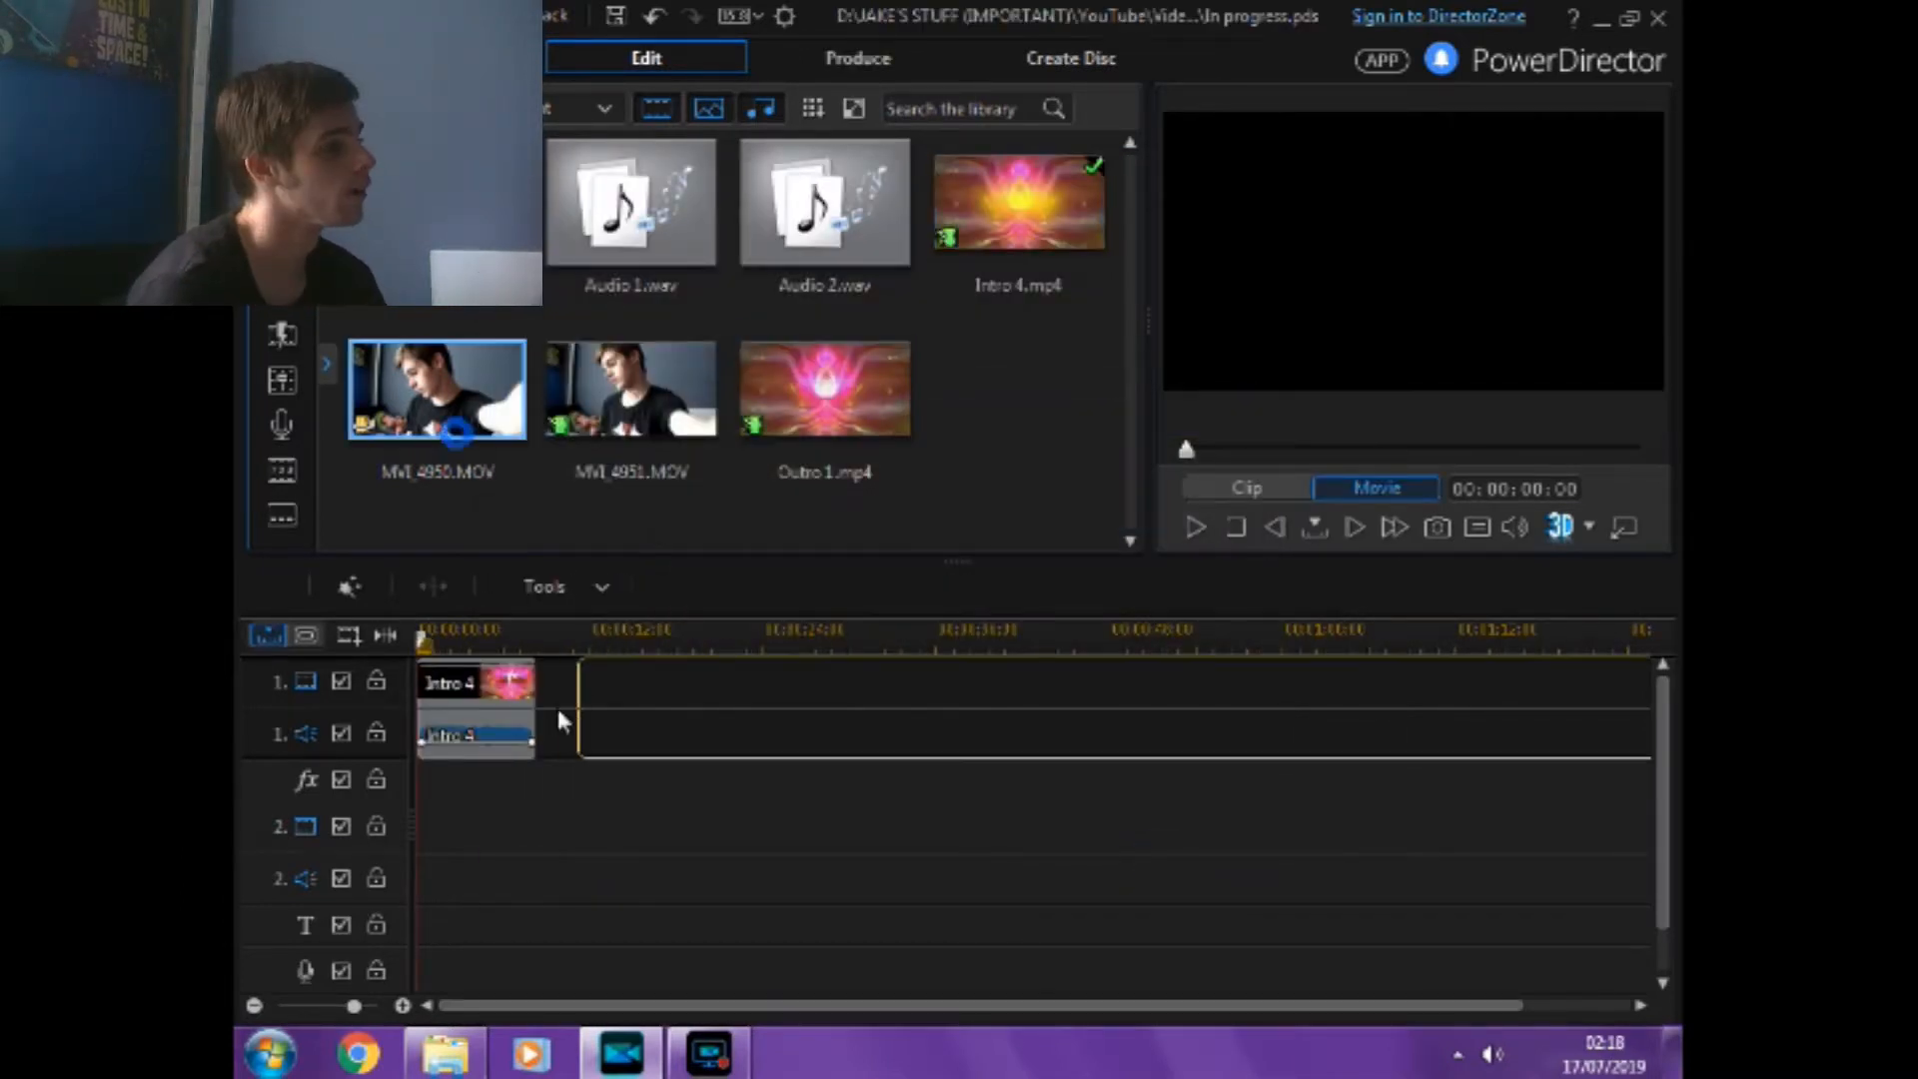
# Place MVI_4950.MOV directly after the Intro 4 clip on track 1 and remove its original audio.
pyautogui.moveTo(557, 709); pyautogui.dragTo(541, 710)
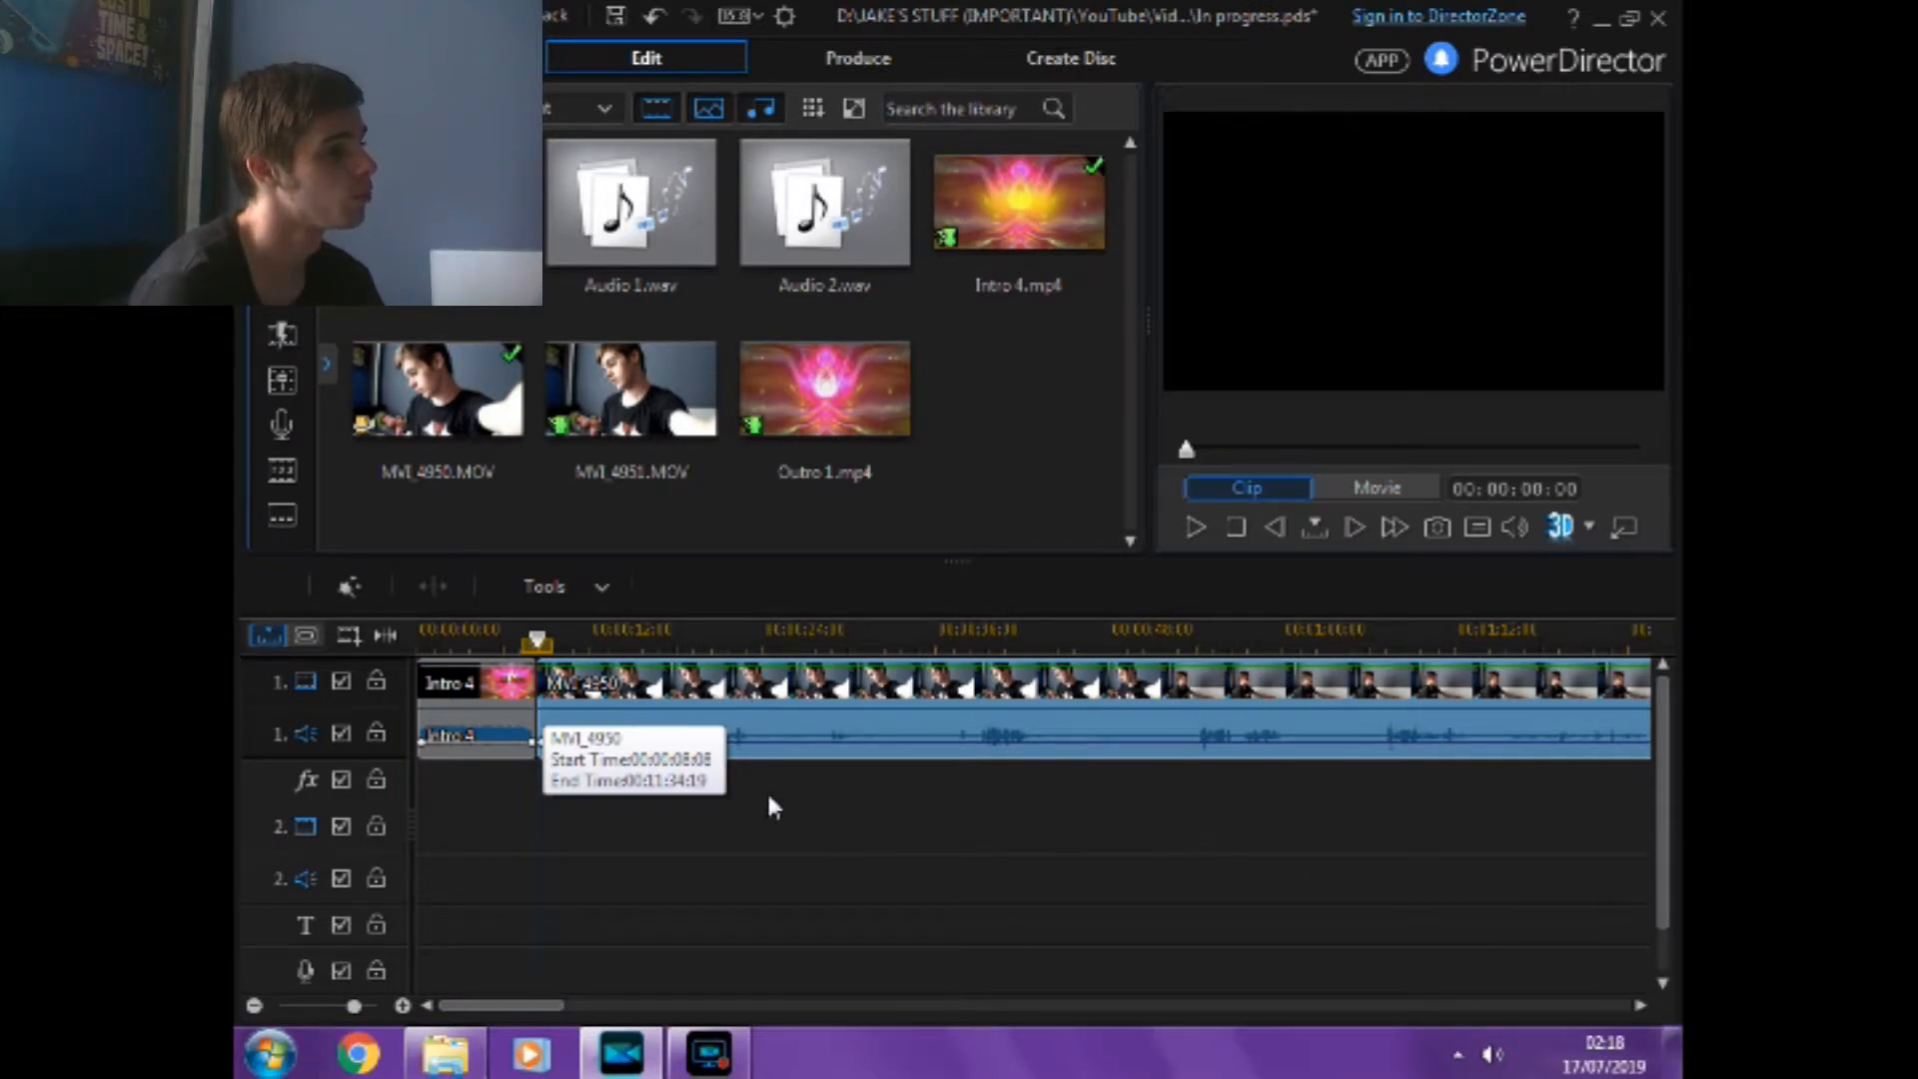
pyautogui.click(774, 687)
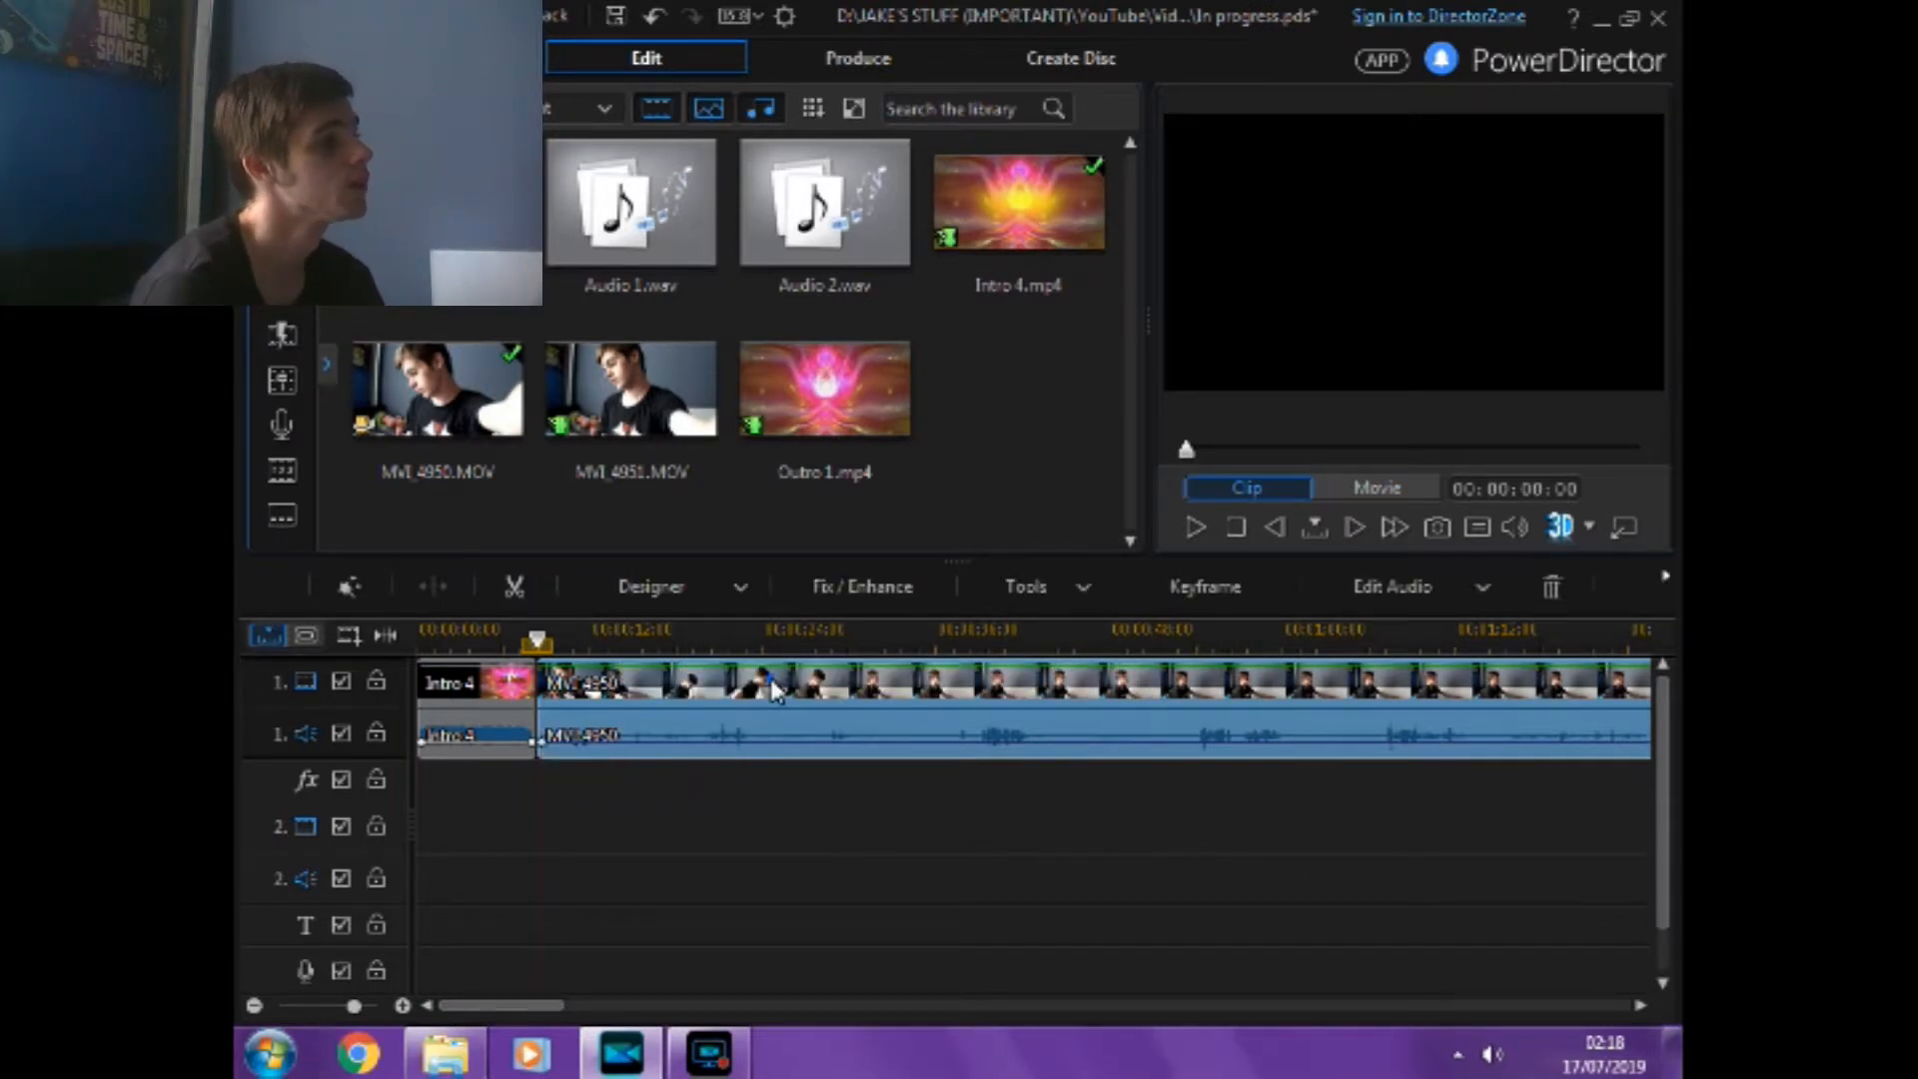
pyautogui.rightClick(774, 687)
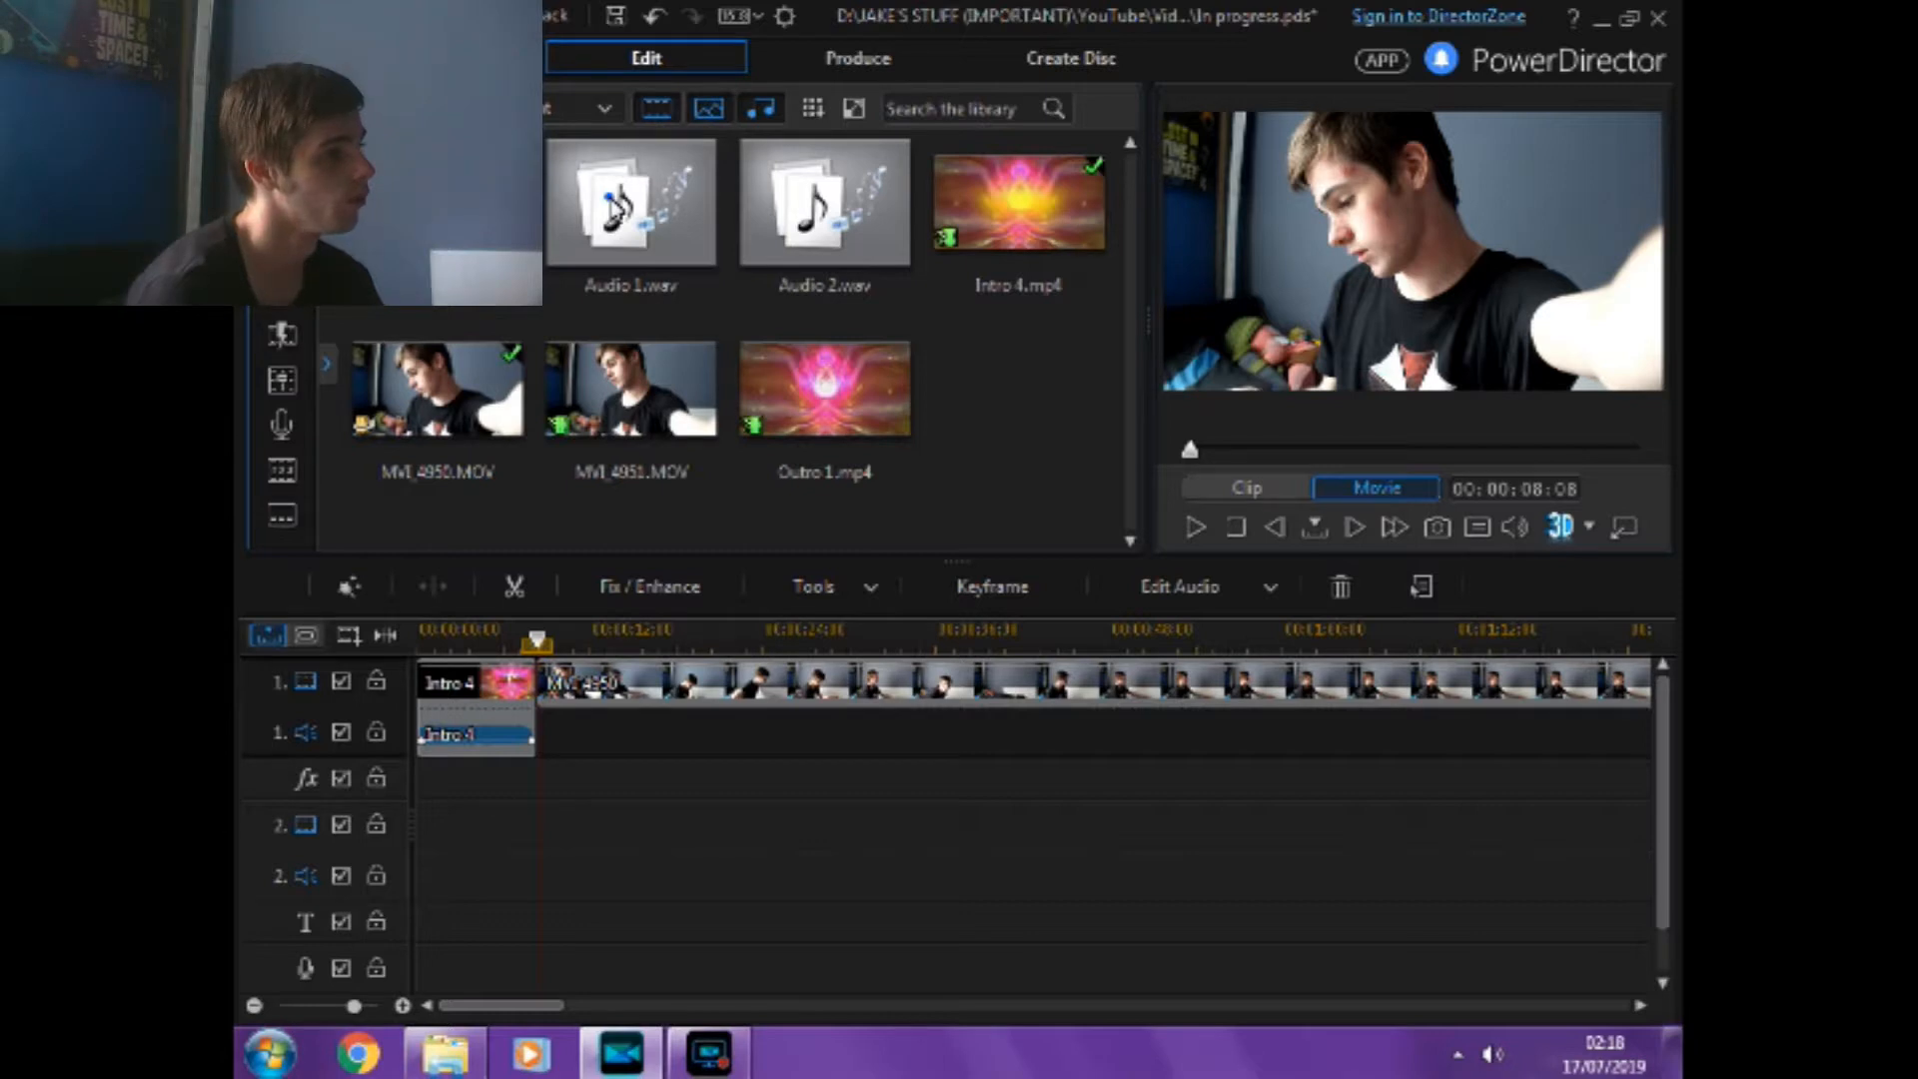
# Place Audio 1.wav on audio track 1 directly after the intro, aligned with the start of MVI_4950.
pyautogui.click(611, 200)
pyautogui.moveTo(545, 770); pyautogui.dragTo(889, 702)
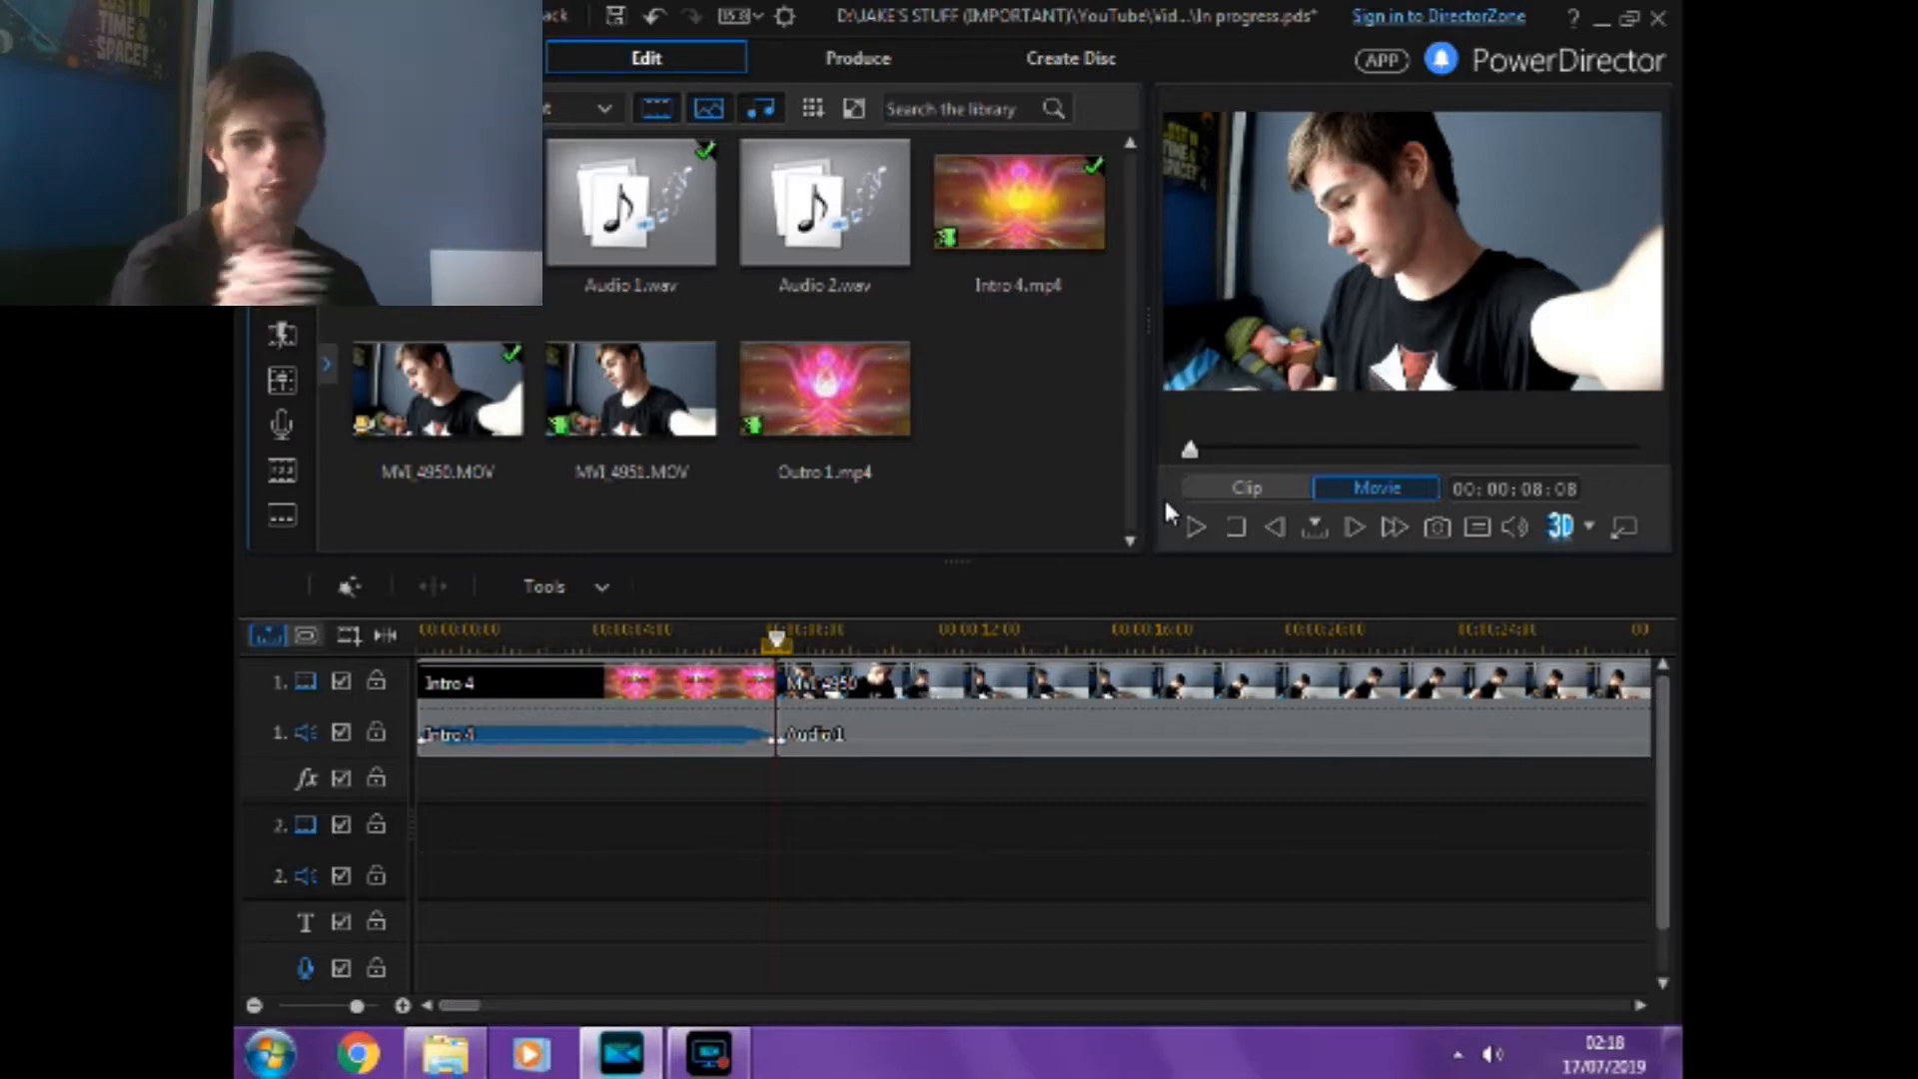
pyautogui.moveTo(460, 1004); pyautogui.dragTo(470, 1003)
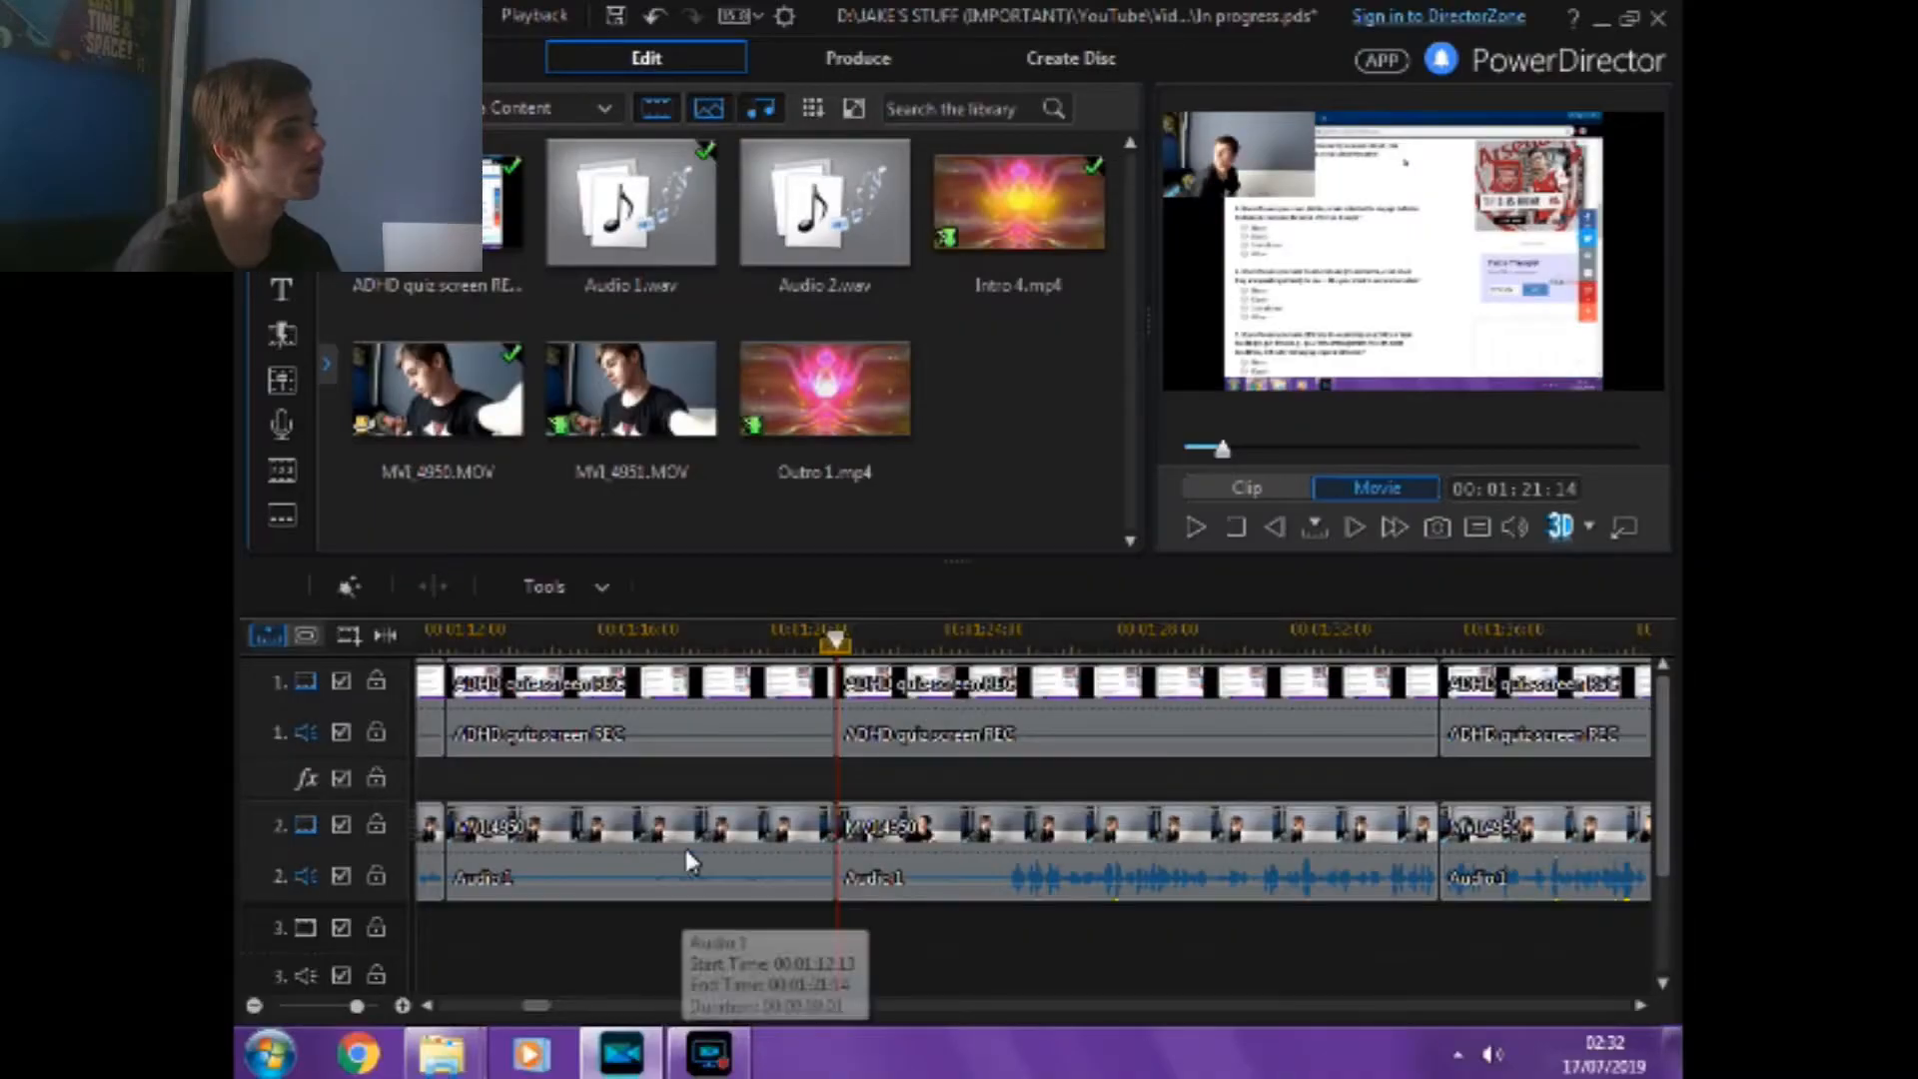
# Remove the silent segment from 00:01:12:13 to 00:01:21:14 on tracks 1 and 2, filling the gaps.
pyautogui.click(683, 843)
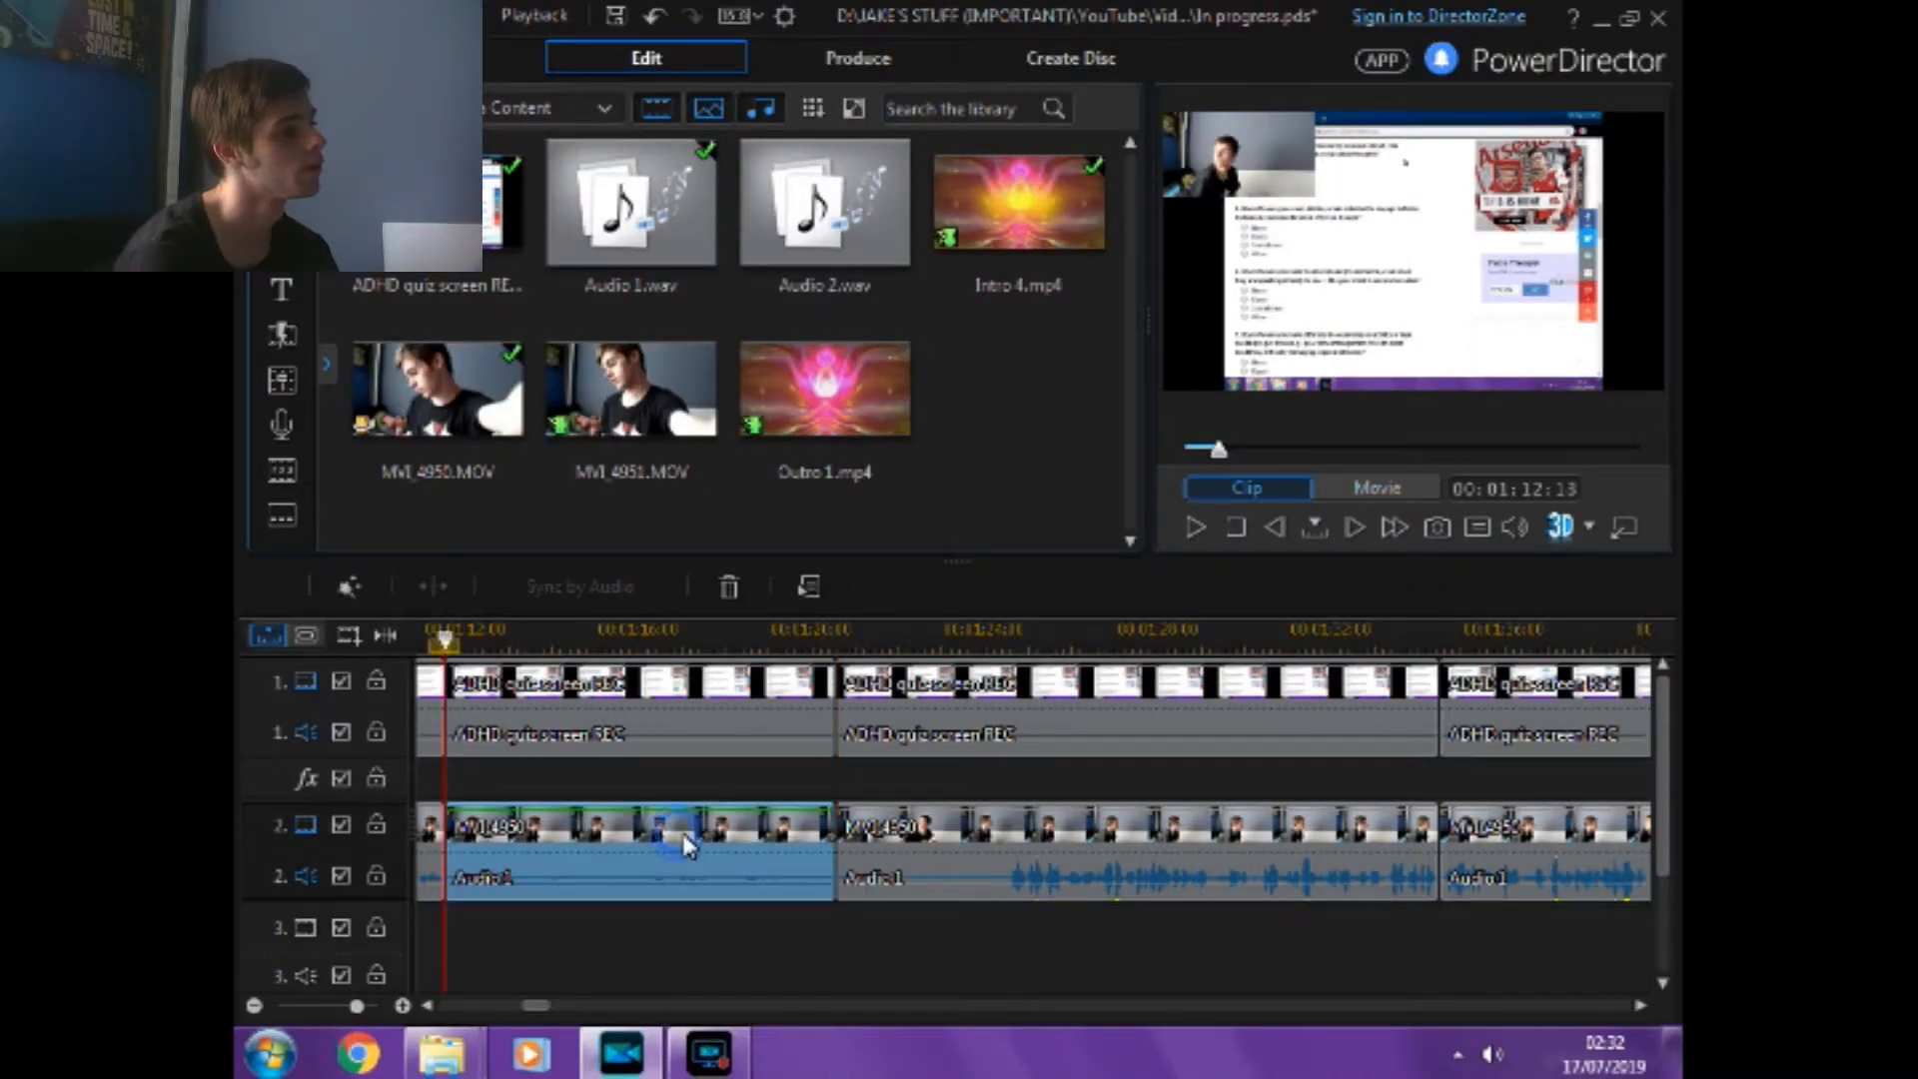
pyautogui.press('Delete')
pyautogui.press('Escape')
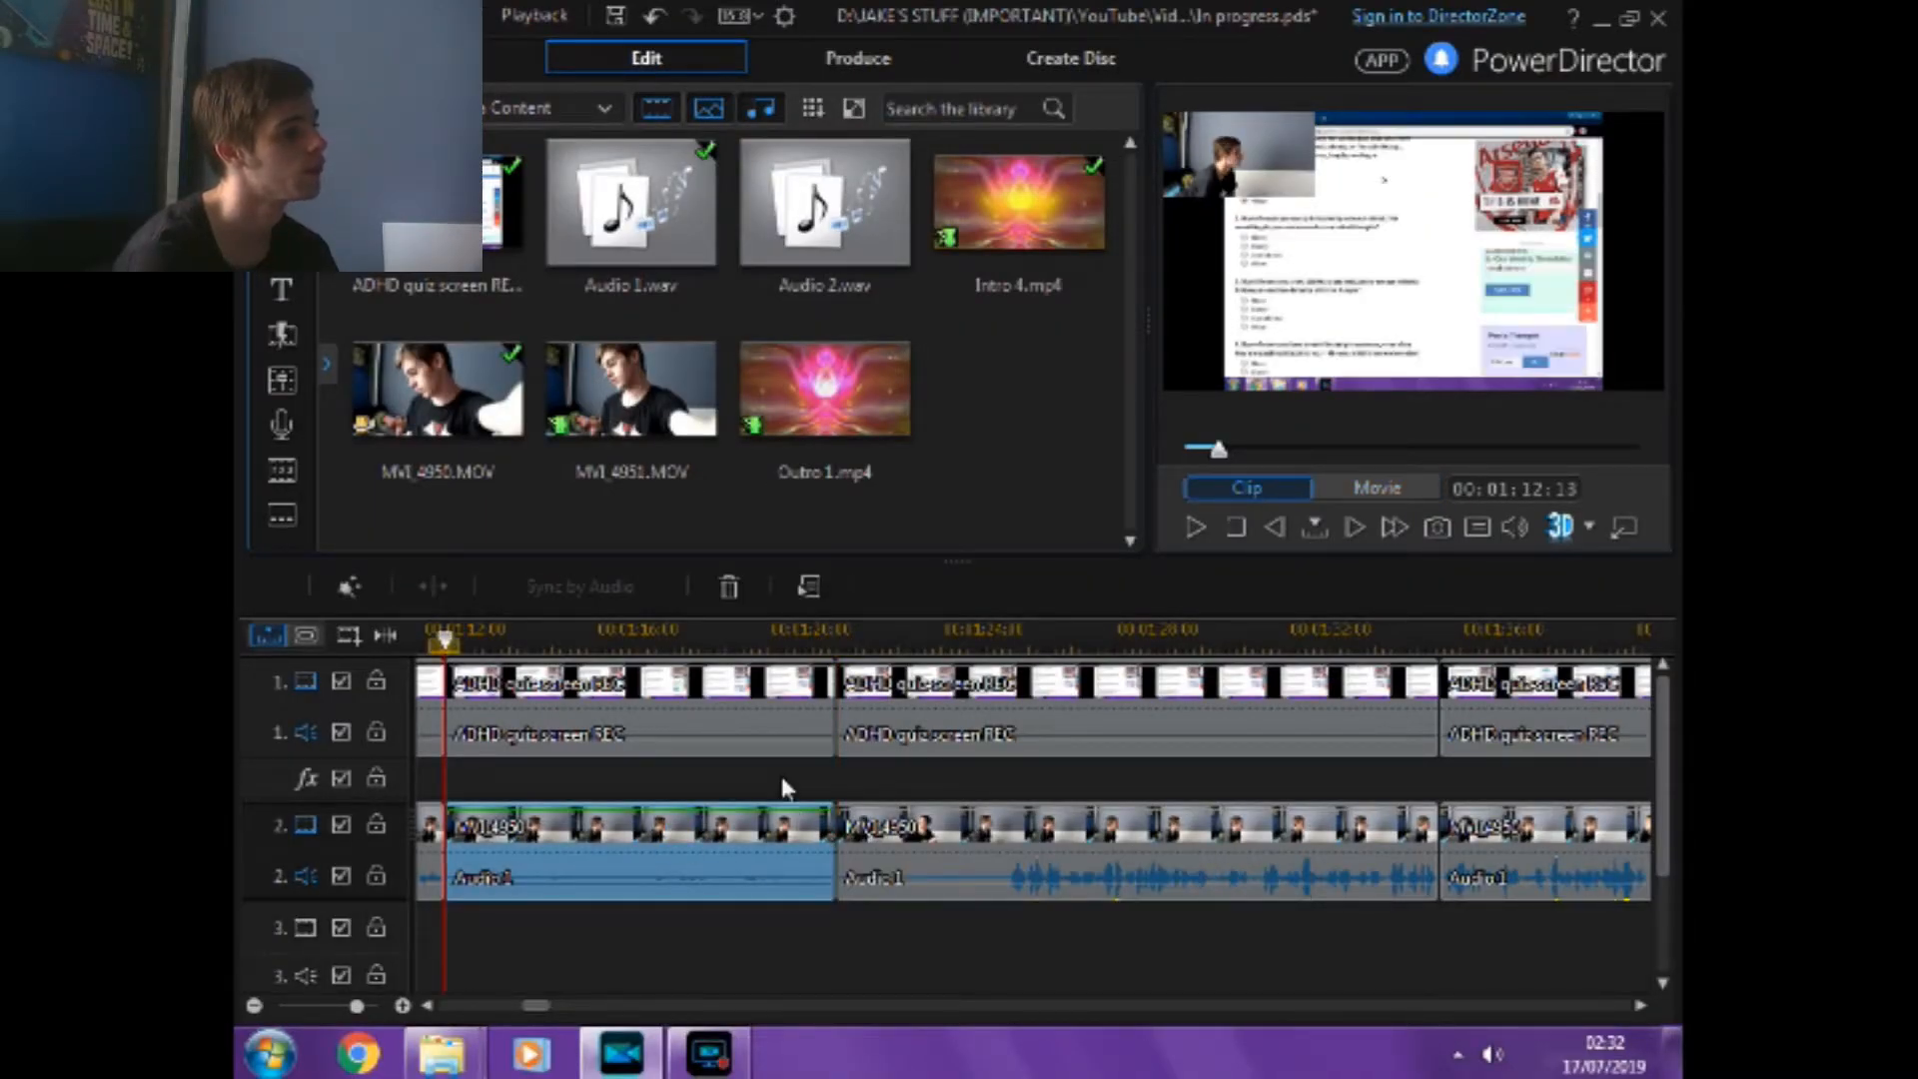
pyautogui.hotkey('ctrl', 'Delete')
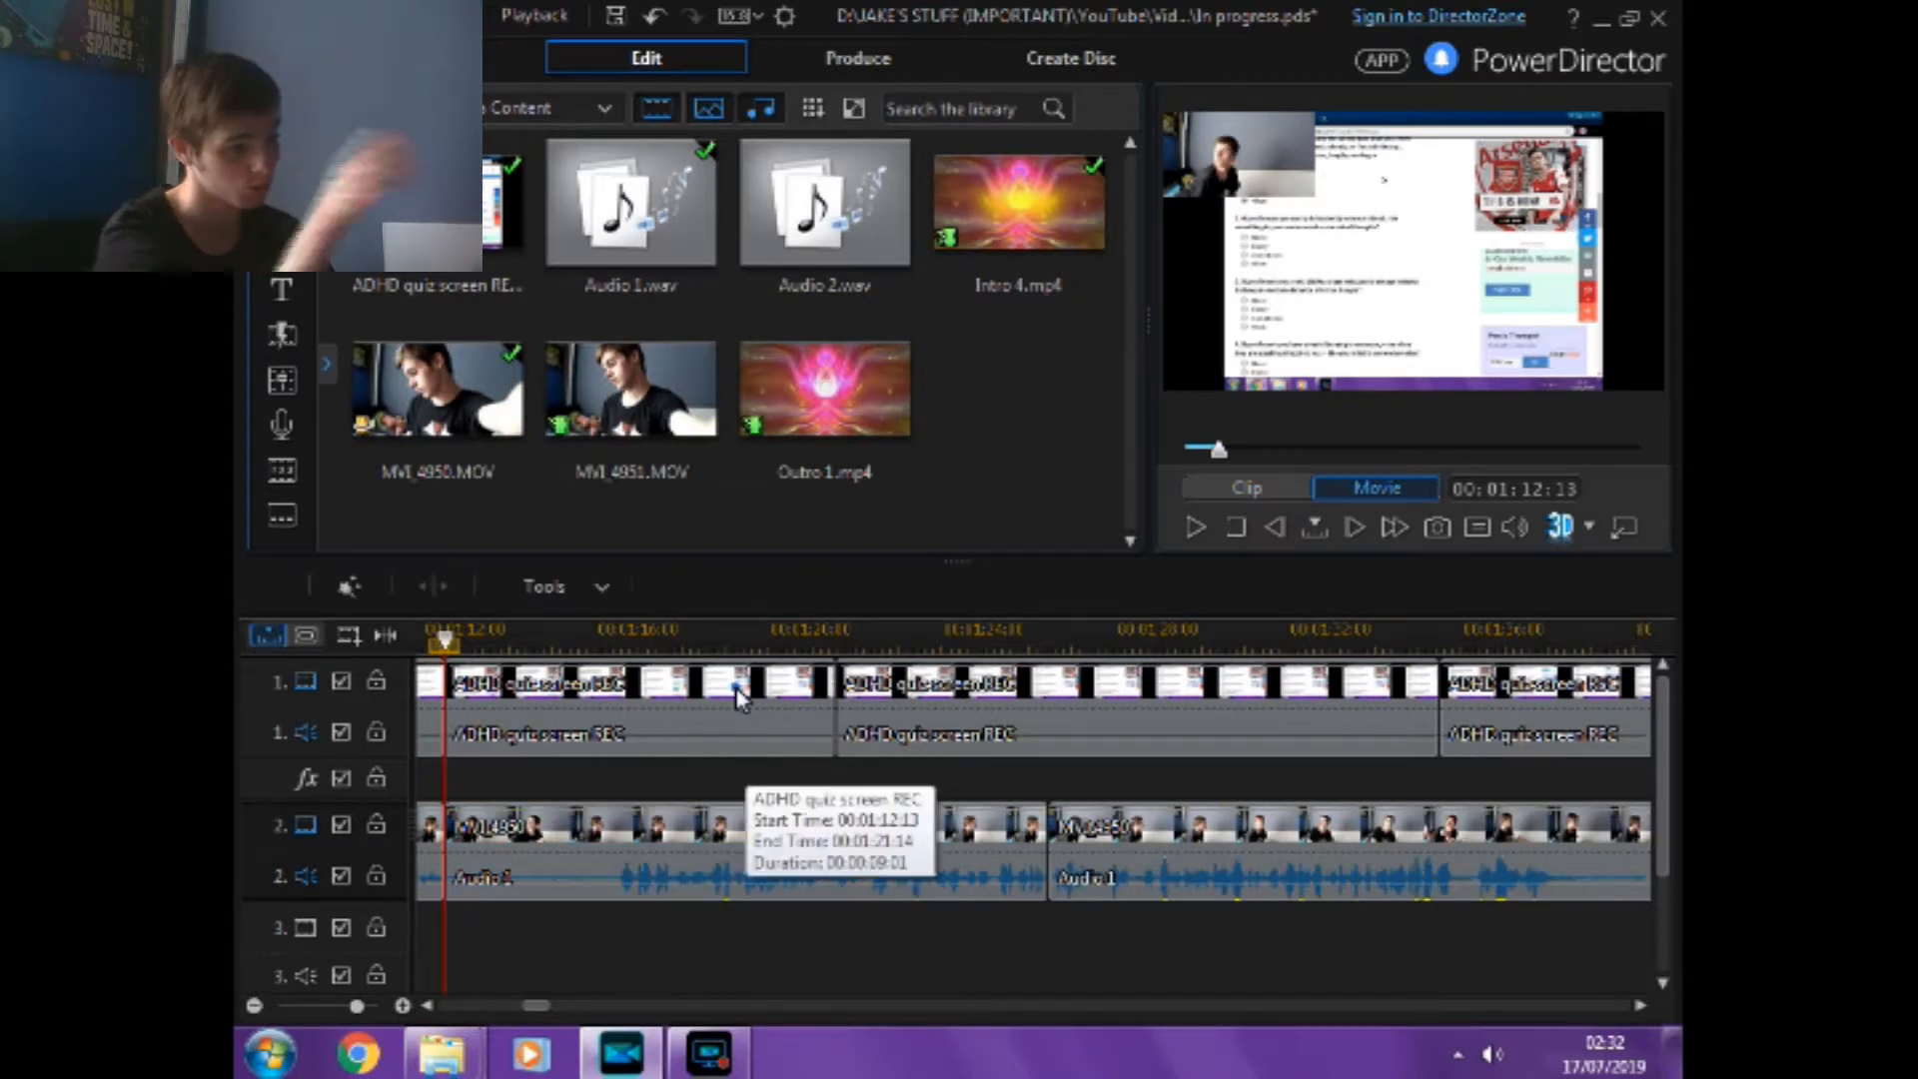
pyautogui.click(739, 697)
pyautogui.press('Delete')
pyautogui.click(878, 755)
# Remove the ADHD quiz screen REC segment from 00:01:12:13 to 00:01:15:13, leaving a gap.
pyautogui.click(1195, 525)
pyautogui.click(530, 682)
pyautogui.press('Delete')
pyautogui.click(639, 723)
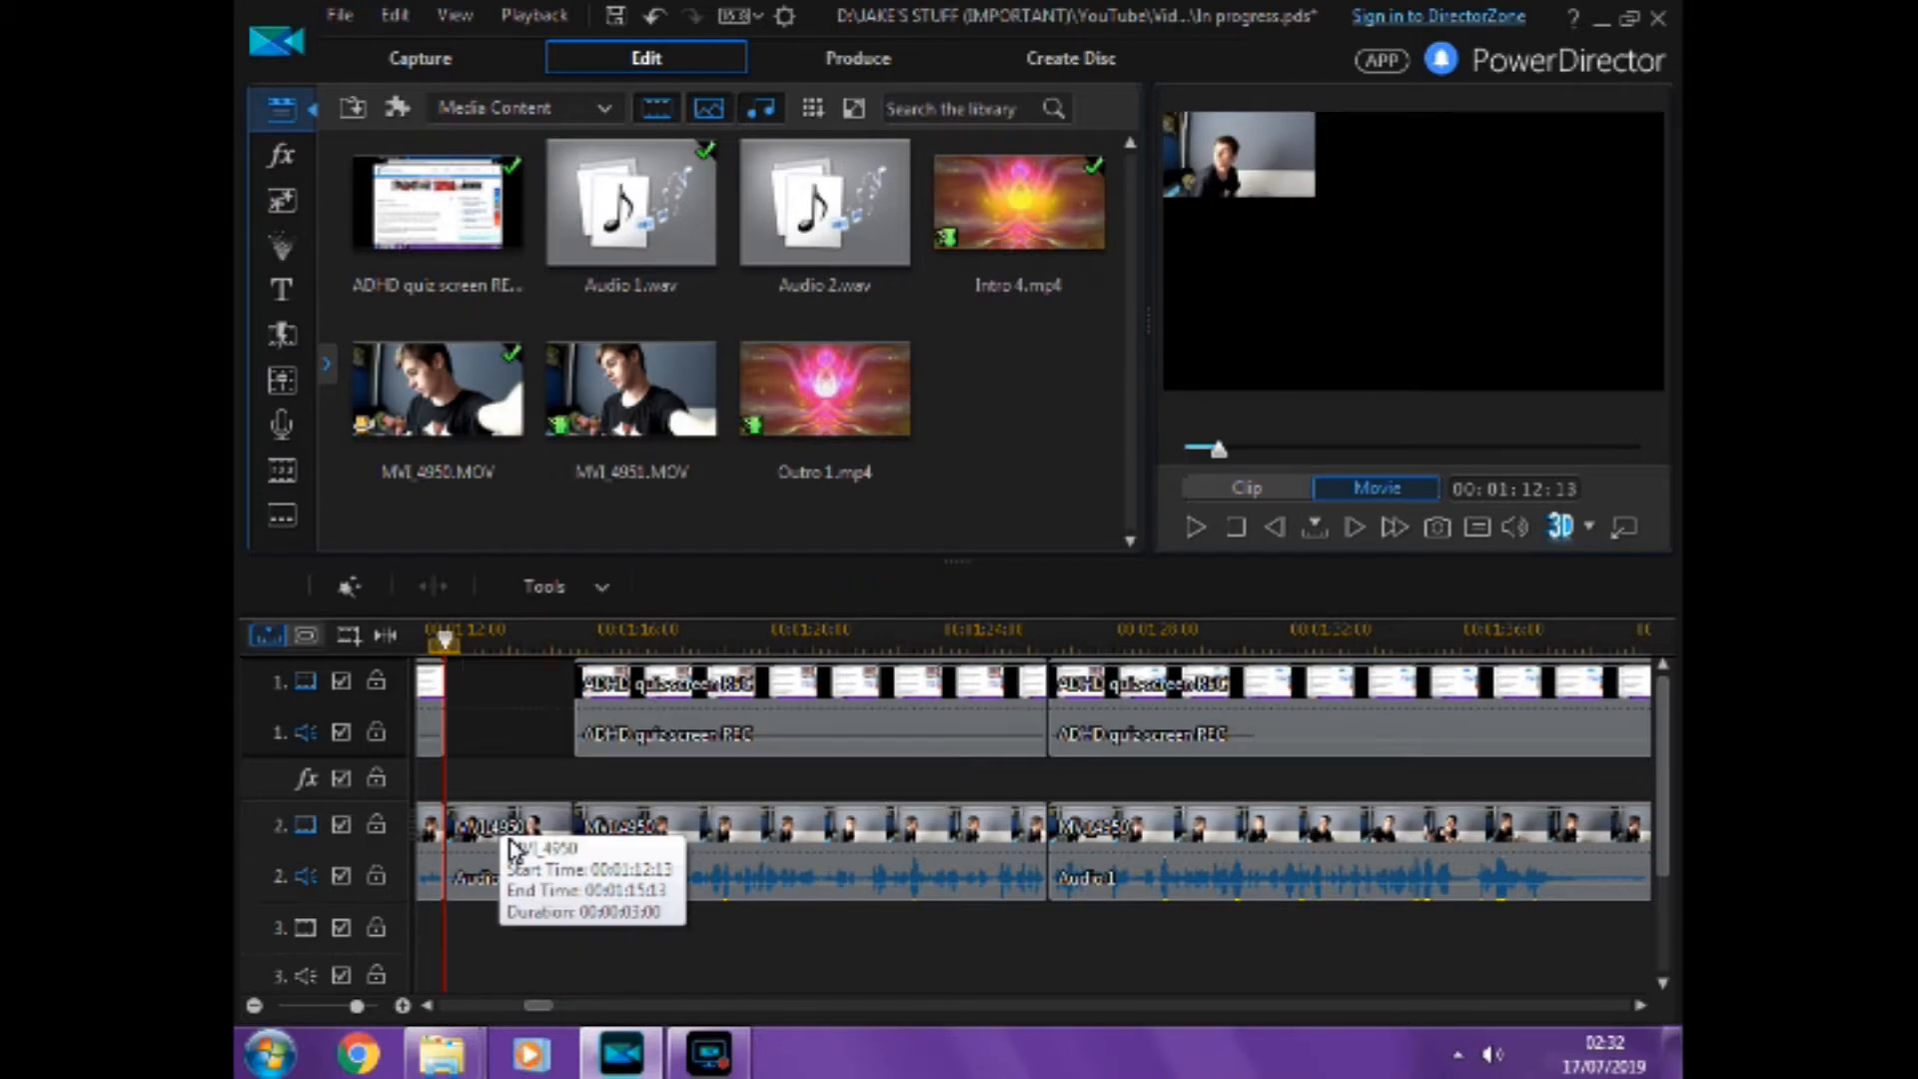
# Enlarge the MVI_4950 segment starting at 00:01:12:13 to fill the frame and link it with its Audio 1 segment.
pyautogui.click(517, 844)
pyautogui.click(519, 844)
pyautogui.moveTo(1314, 198); pyautogui.dragTo(1662, 390)
pyautogui.moveTo(547, 736); pyautogui.dragTo(509, 857)
pyautogui.rightClick(531, 827)
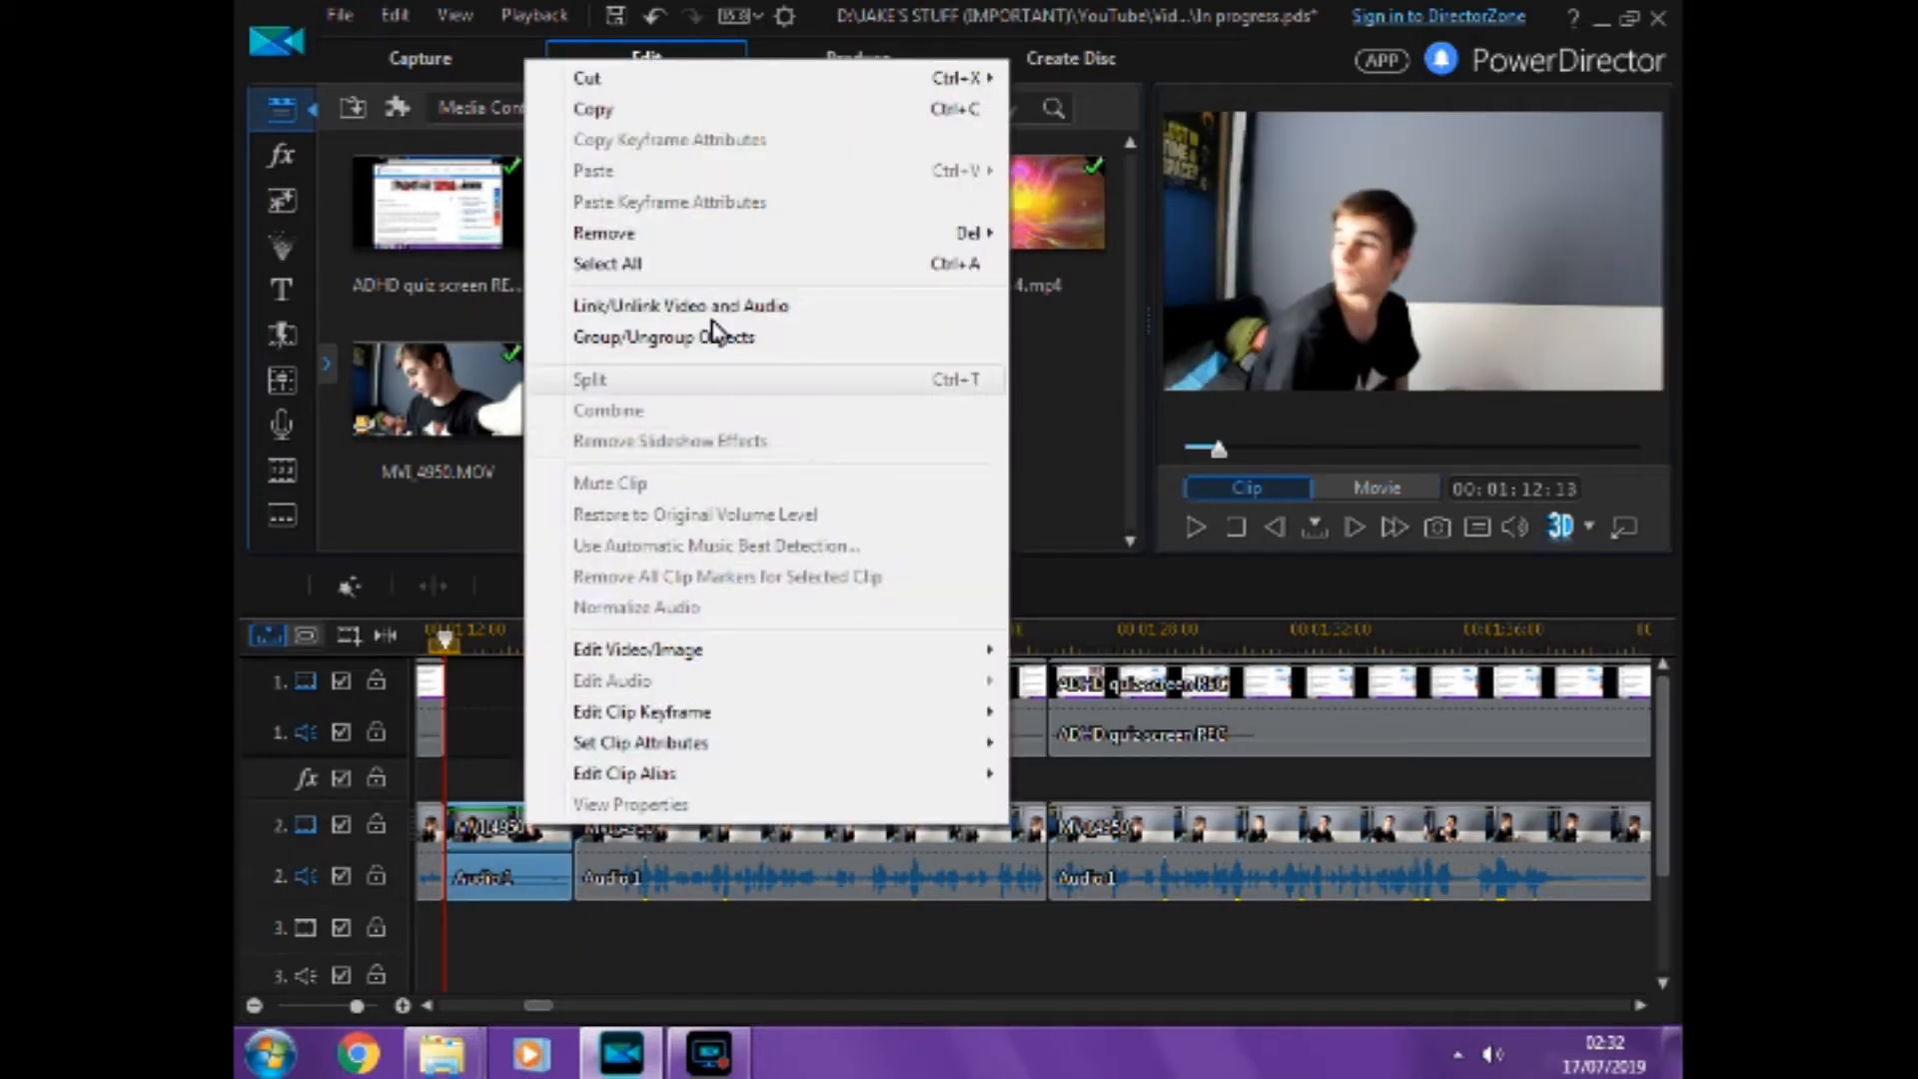
pyautogui.click(710, 308)
pyautogui.click(1375, 489)
# Split the tracks at 00:01:21:06 and remove the short screen recording segment that starts there, leaving a gap.
pyautogui.click(1194, 526)
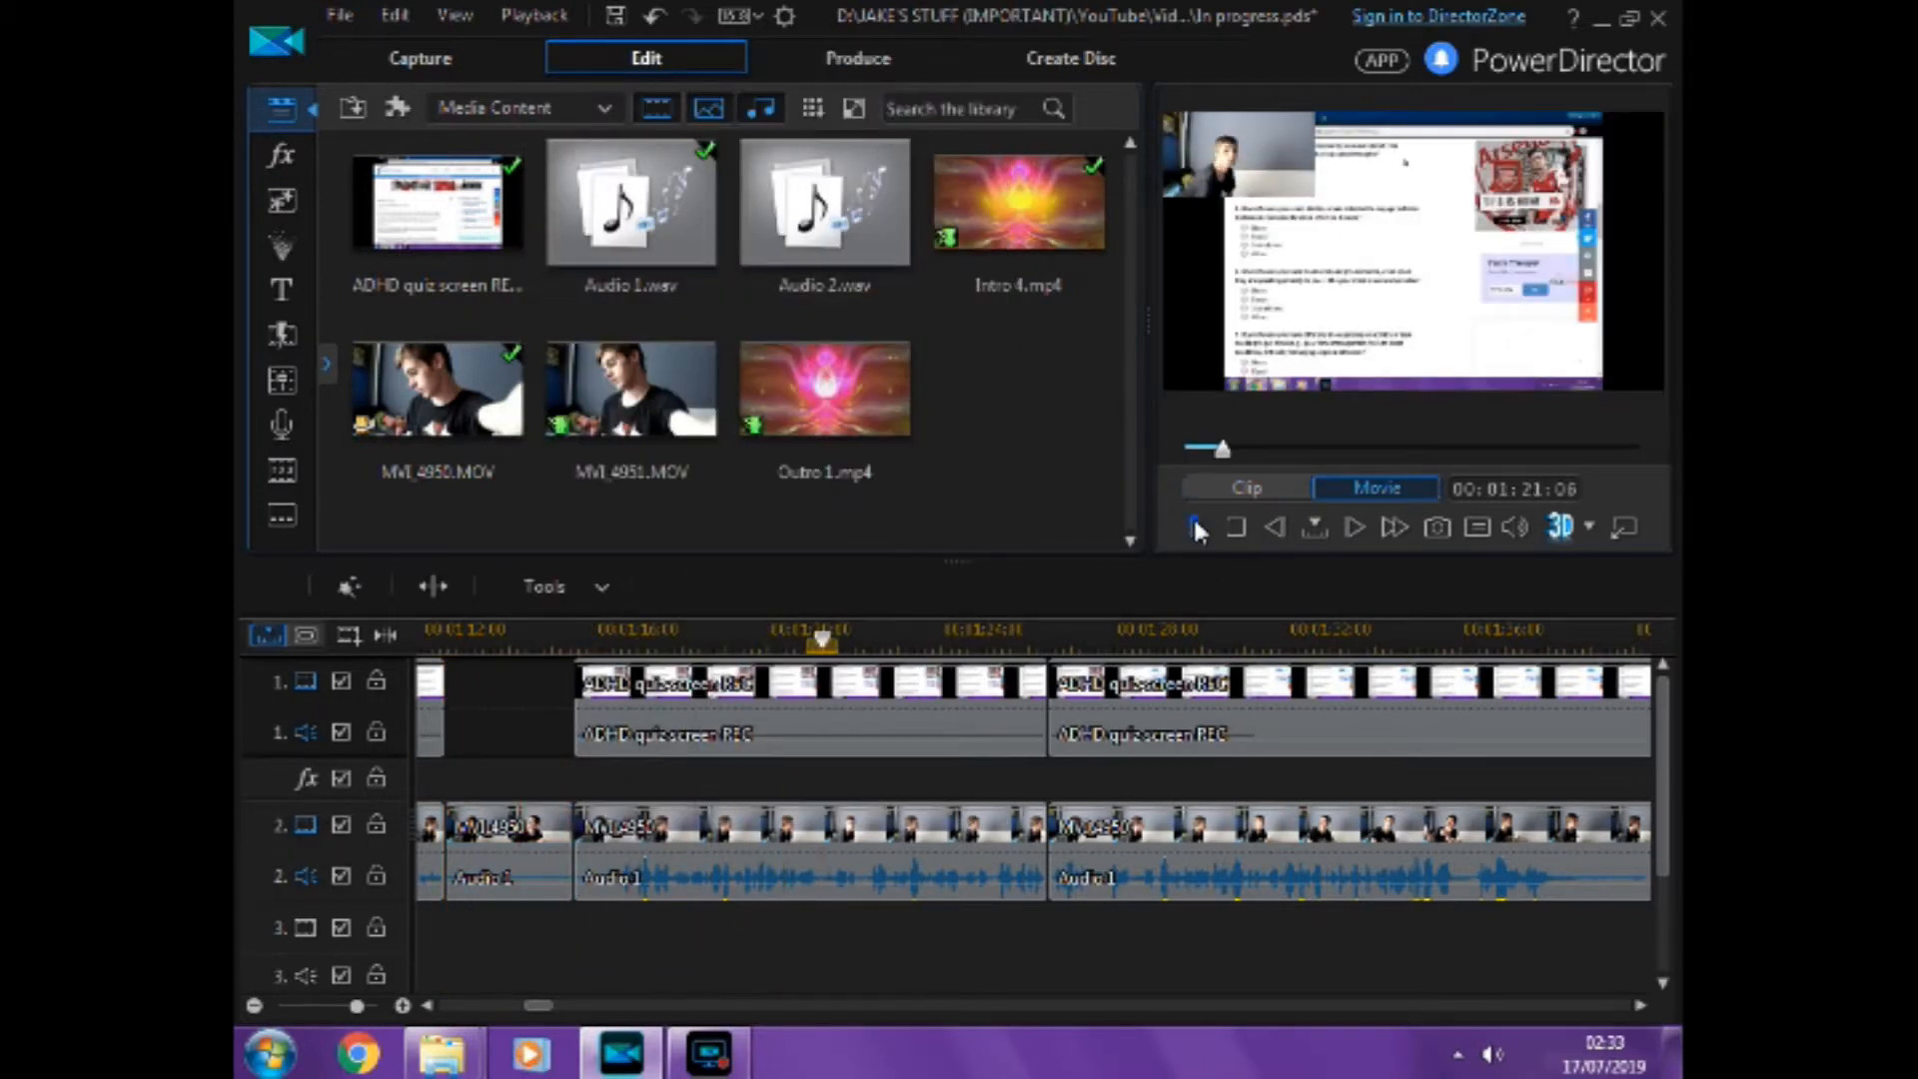
pyautogui.click(1195, 525)
pyautogui.click(432, 587)
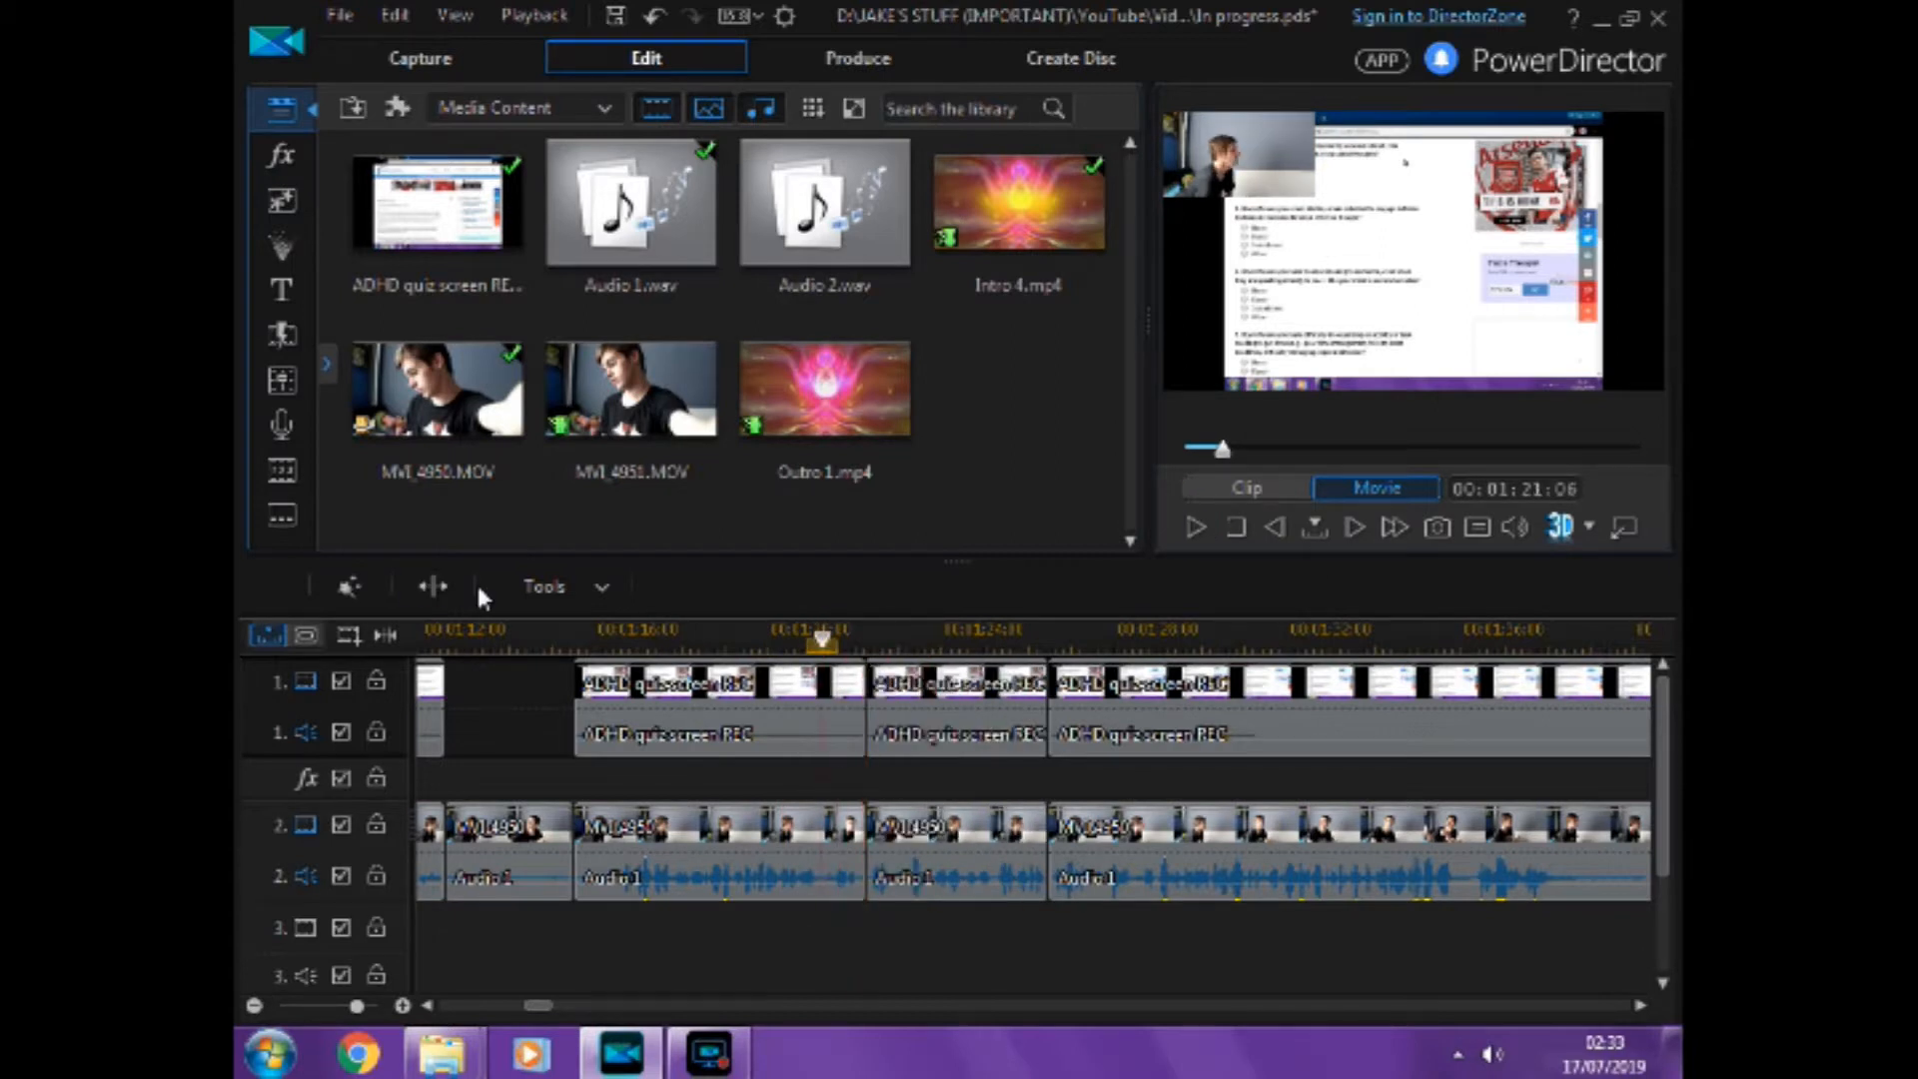
pyautogui.click(845, 693)
pyautogui.press('Delete')
pyautogui.click(899, 721)
# Enlarge the short MVI_4950 segment at 00:01:21:06 to full frame, link it with its Audio 1 segment and save the project.
pyautogui.click(844, 829)
pyautogui.click(845, 827)
pyautogui.moveTo(1315, 198); pyautogui.dragTo(1496, 399)
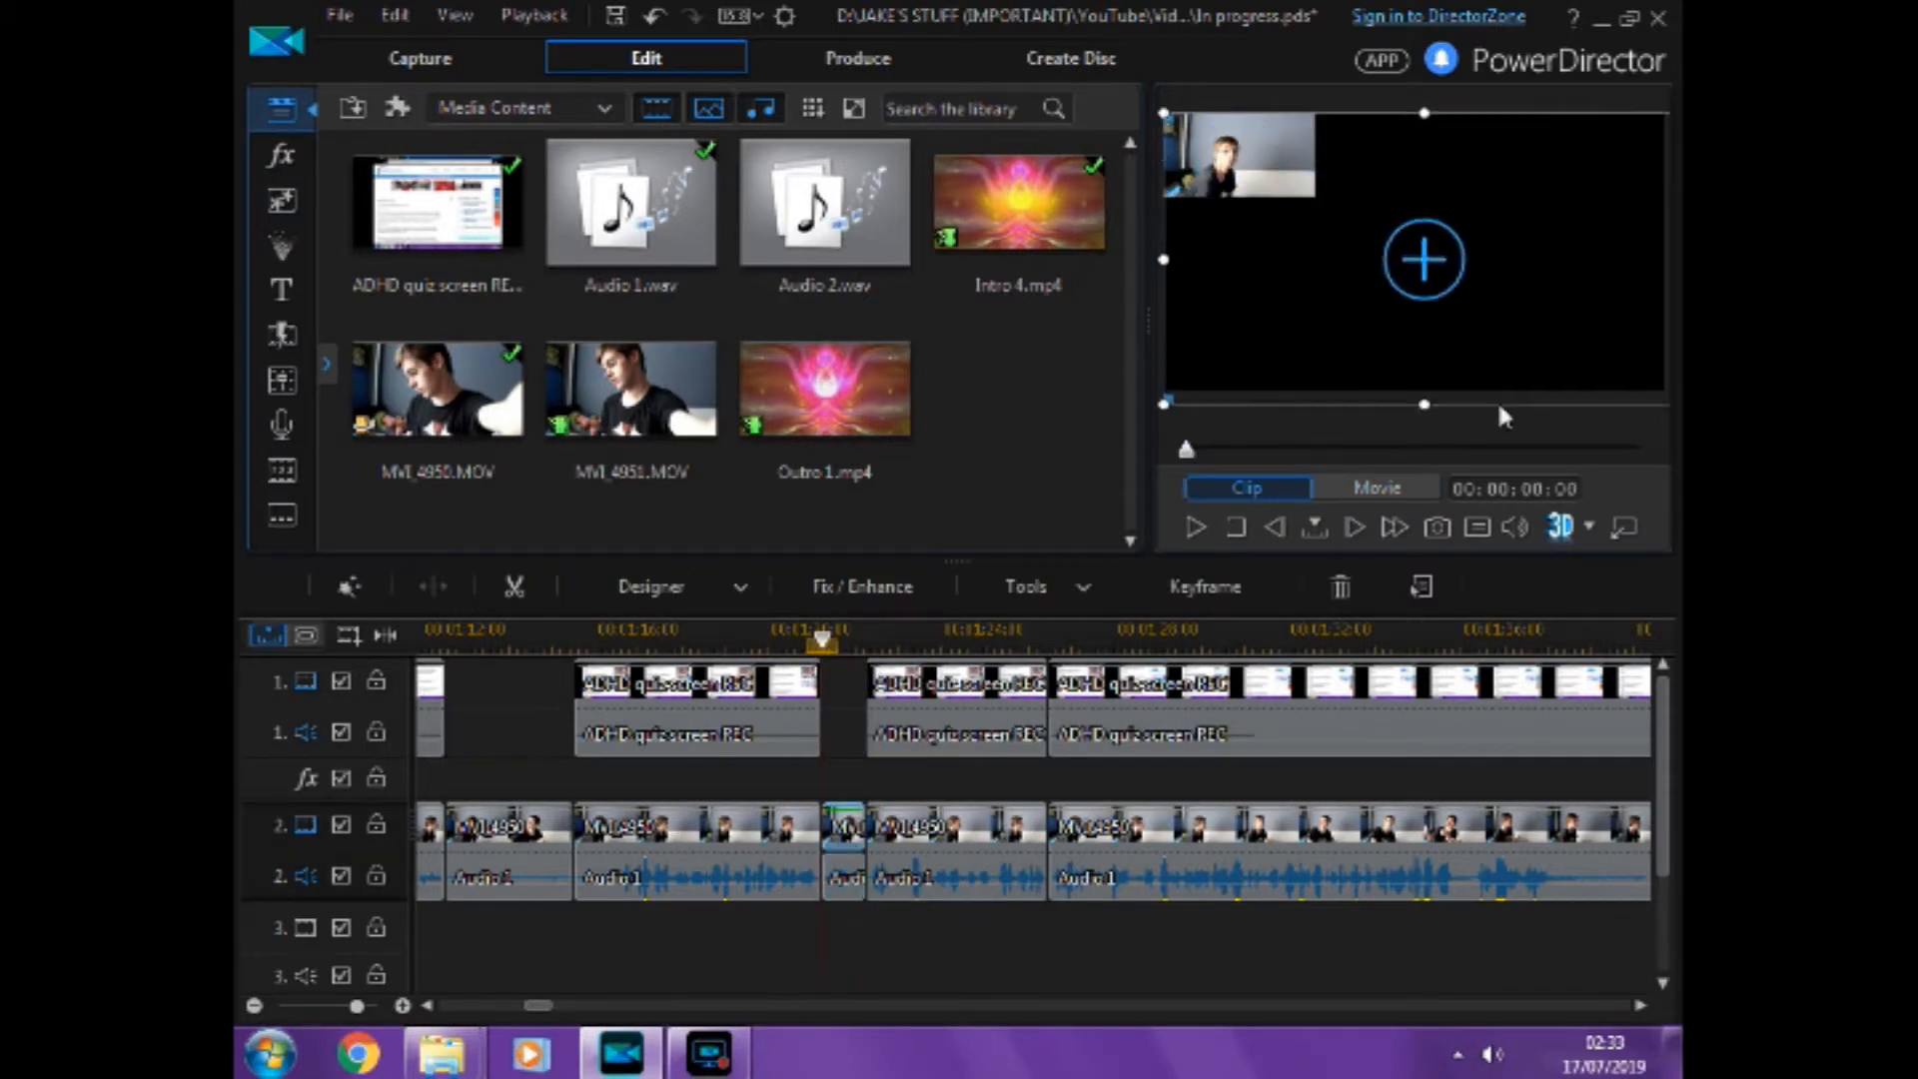
pyautogui.moveTo(855, 739); pyautogui.dragTo(839, 867)
pyautogui.rightClick(846, 822)
pyautogui.click(941, 303)
pyautogui.click(813, 947)
pyautogui.hscroll(3, 813, 947)
pyautogui.hotkey('ctrl', 's')
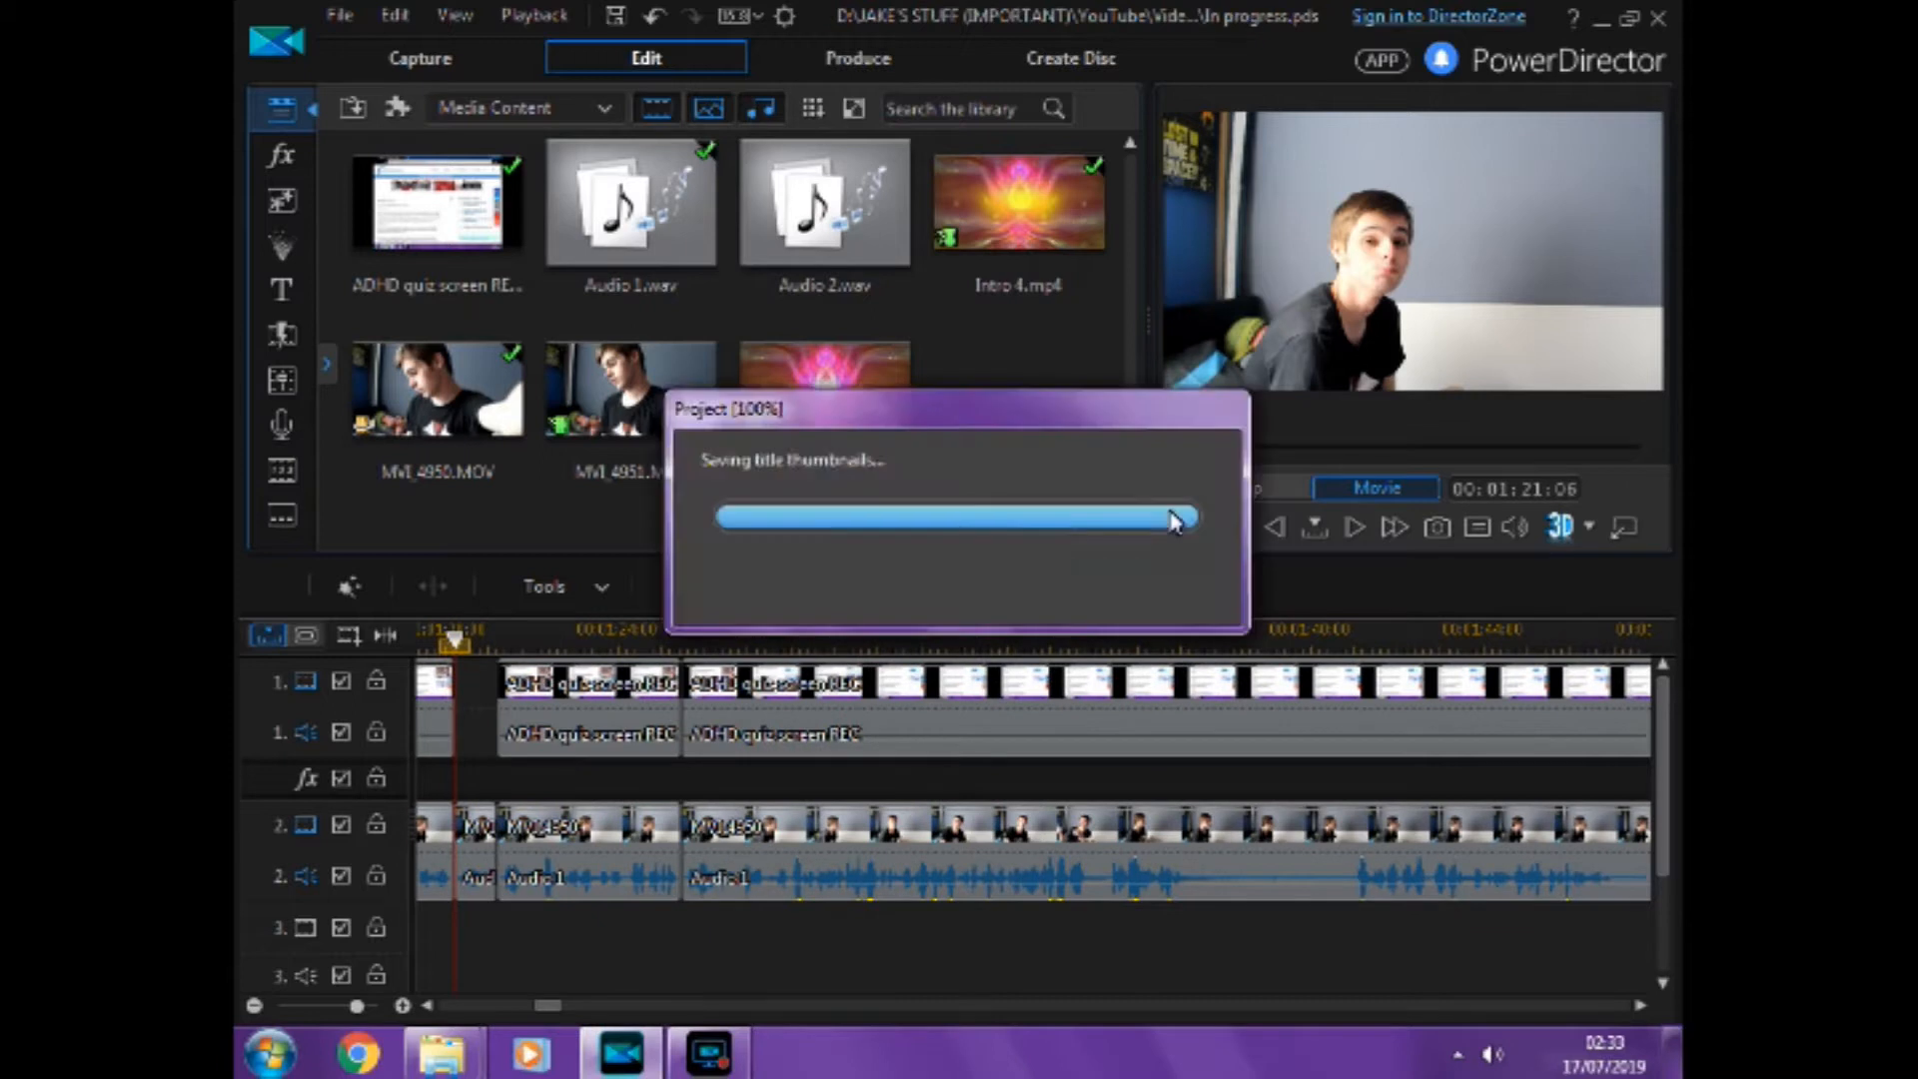
# Remove the next long screen recording segment, leaving a gap, and link the MVI_4950 segment beneath it with its audio.
pyautogui.click(1196, 527)
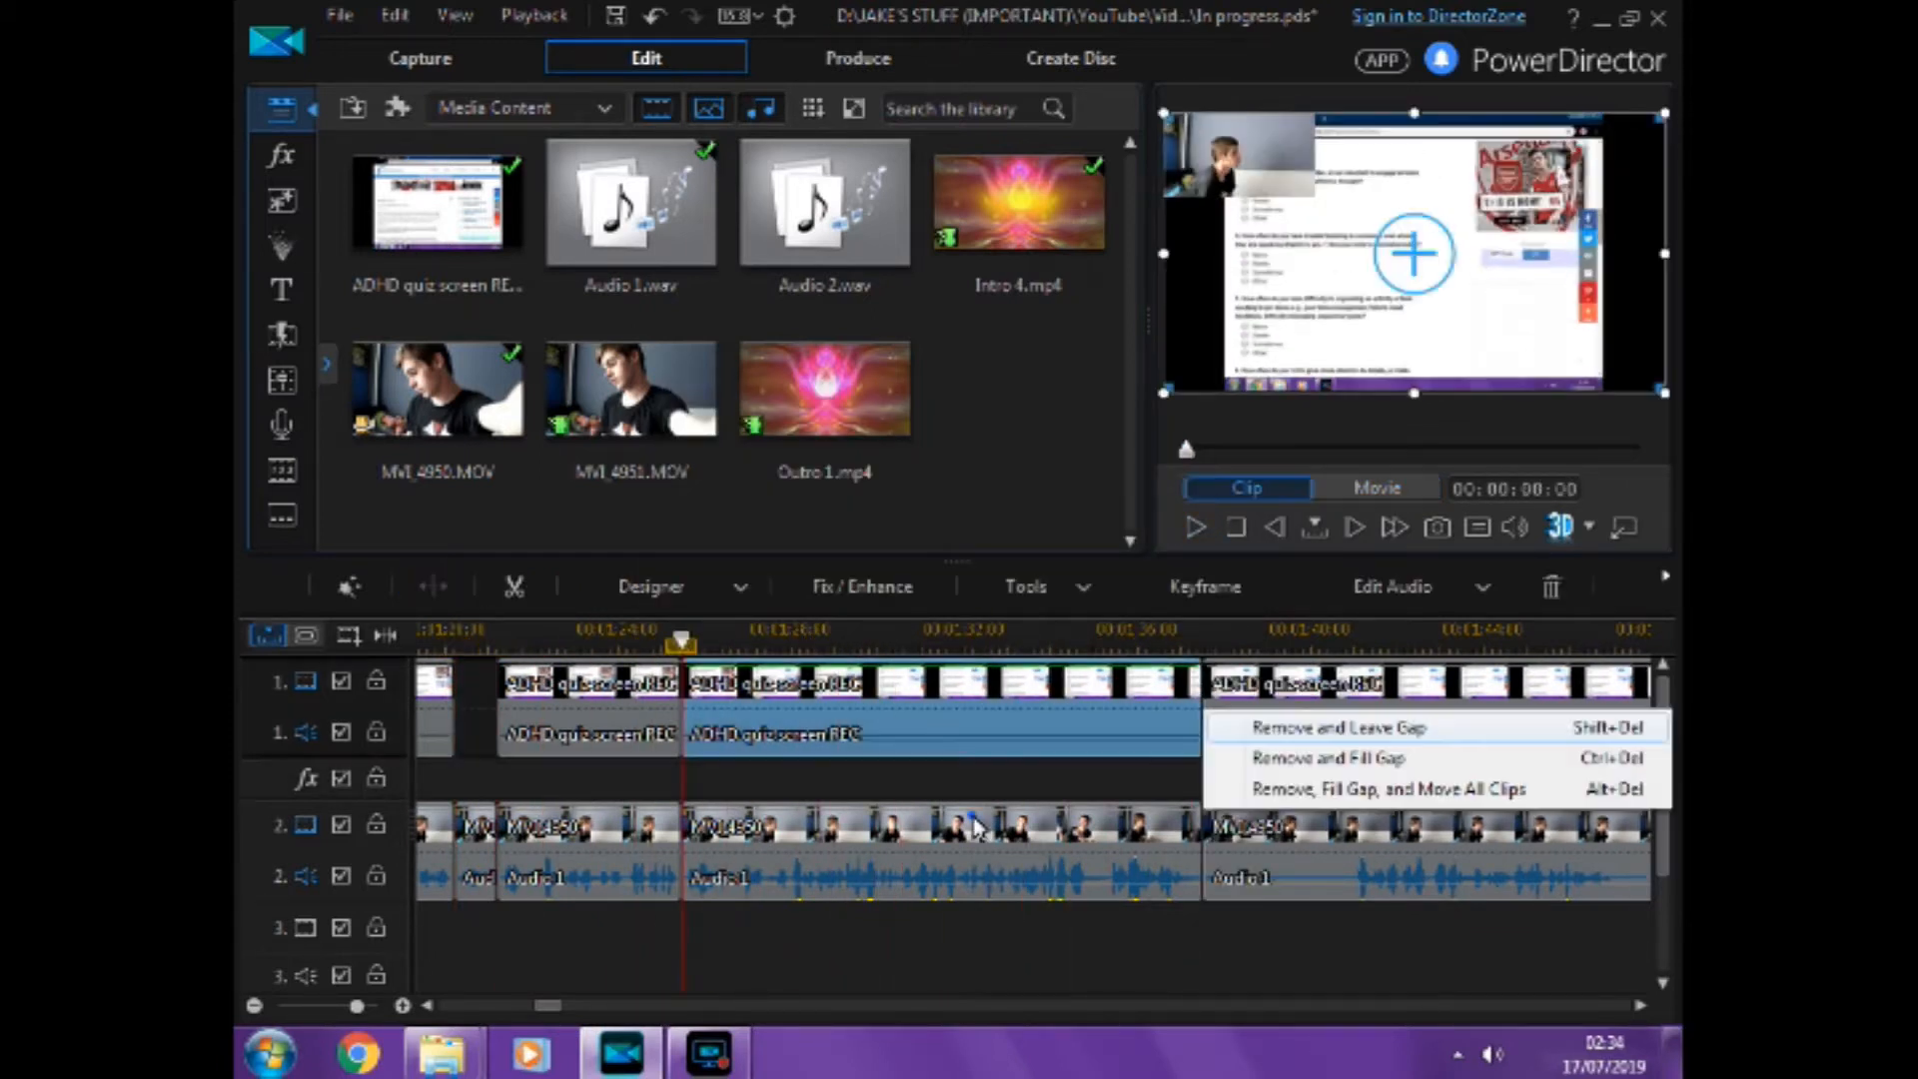
pyautogui.rightClick(975, 820)
pyautogui.click(1085, 300)
pyautogui.click(852, 770)
pyautogui.click(929, 867)
pyautogui.click(973, 944)
# Play the following section of the timeline and split the tracks at 00:01:47:12.
pyautogui.click(1645, 1004)
pyautogui.click(1643, 1004)
pyautogui.click(940, 637)
pyautogui.moveTo(552, 1005); pyautogui.dragTo(564, 1005)
pyautogui.click(1194, 524)
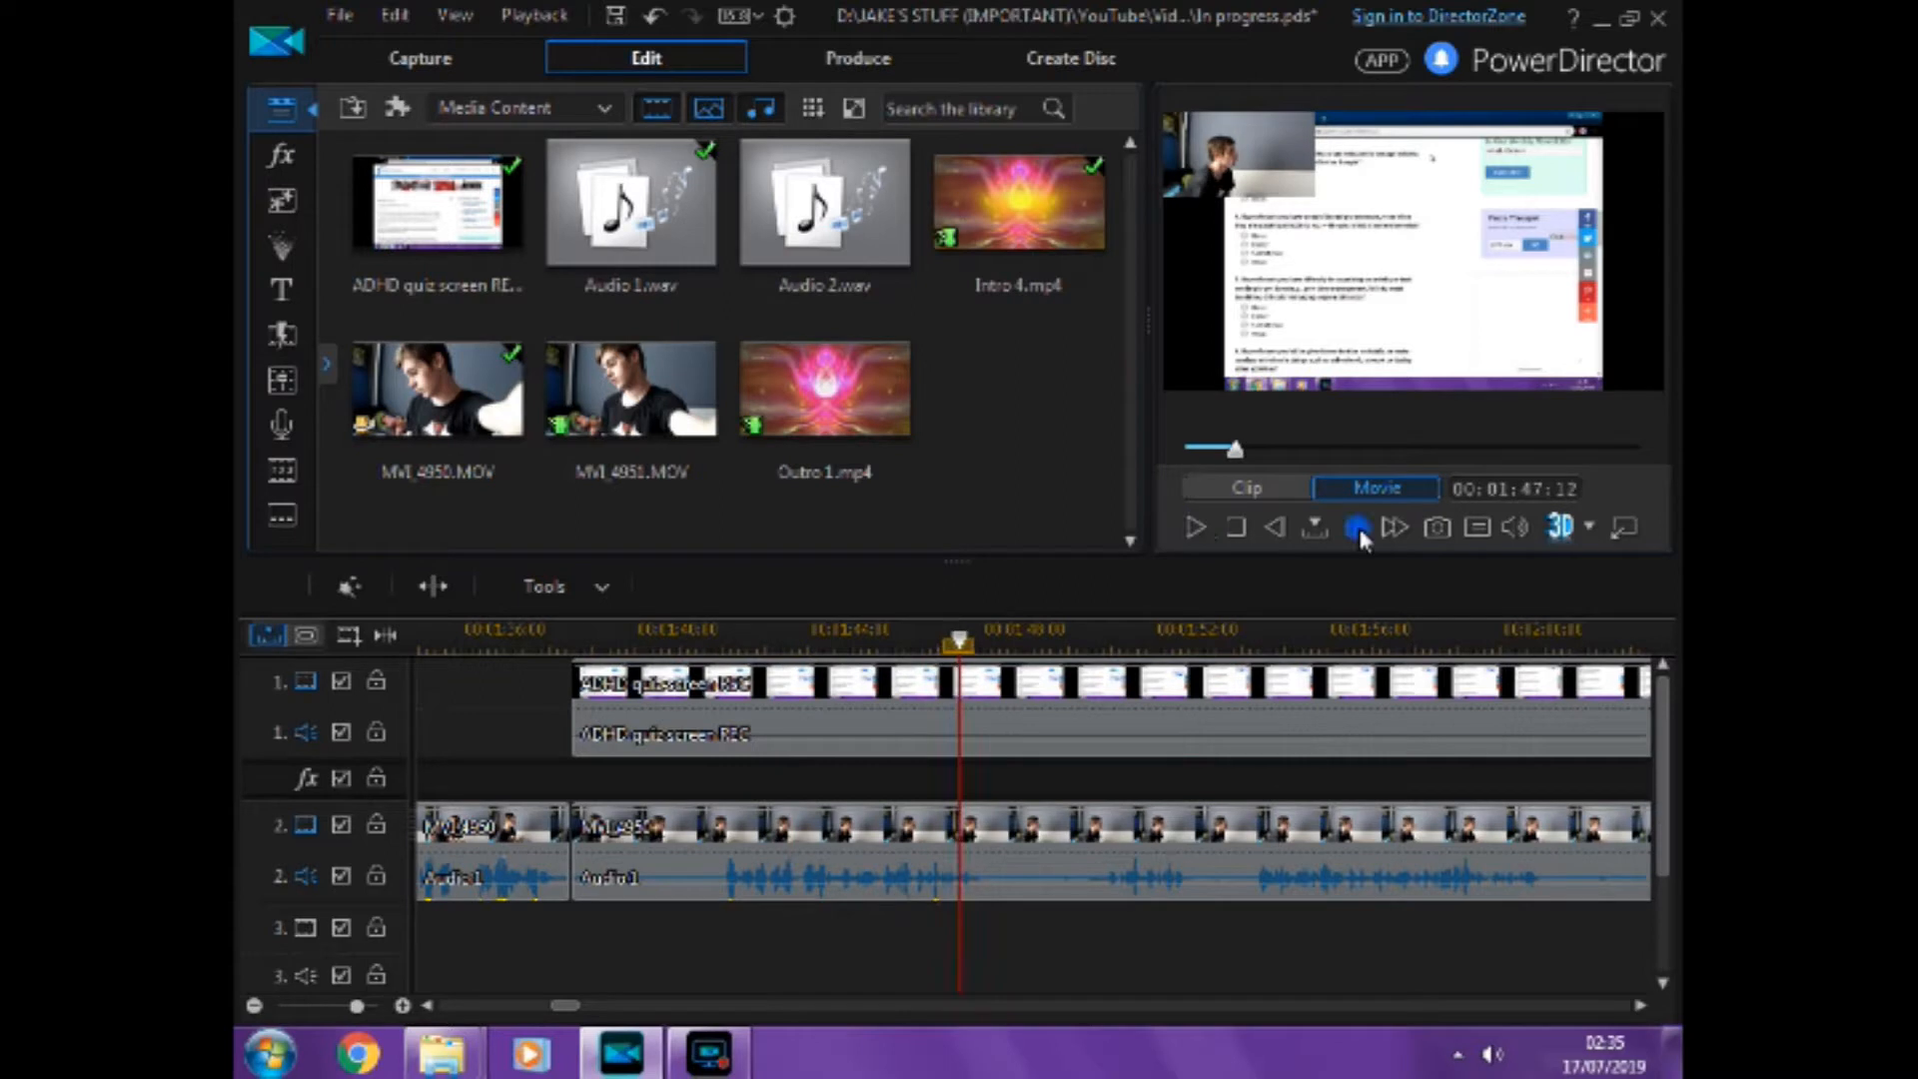
pyautogui.hotkey('ctrl', 't')
# Split the tracks where the speech begins, remove the silent segment before it from both tracks with the gaps filled, and resume playback.
pyautogui.click(724, 636)
pyautogui.click(433, 588)
pyautogui.click(659, 839)
pyautogui.press('Delete')
pyautogui.click(807, 899)
pyautogui.click(667, 695)
pyautogui.press('Delete')
pyautogui.click(807, 752)
pyautogui.click(1195, 524)
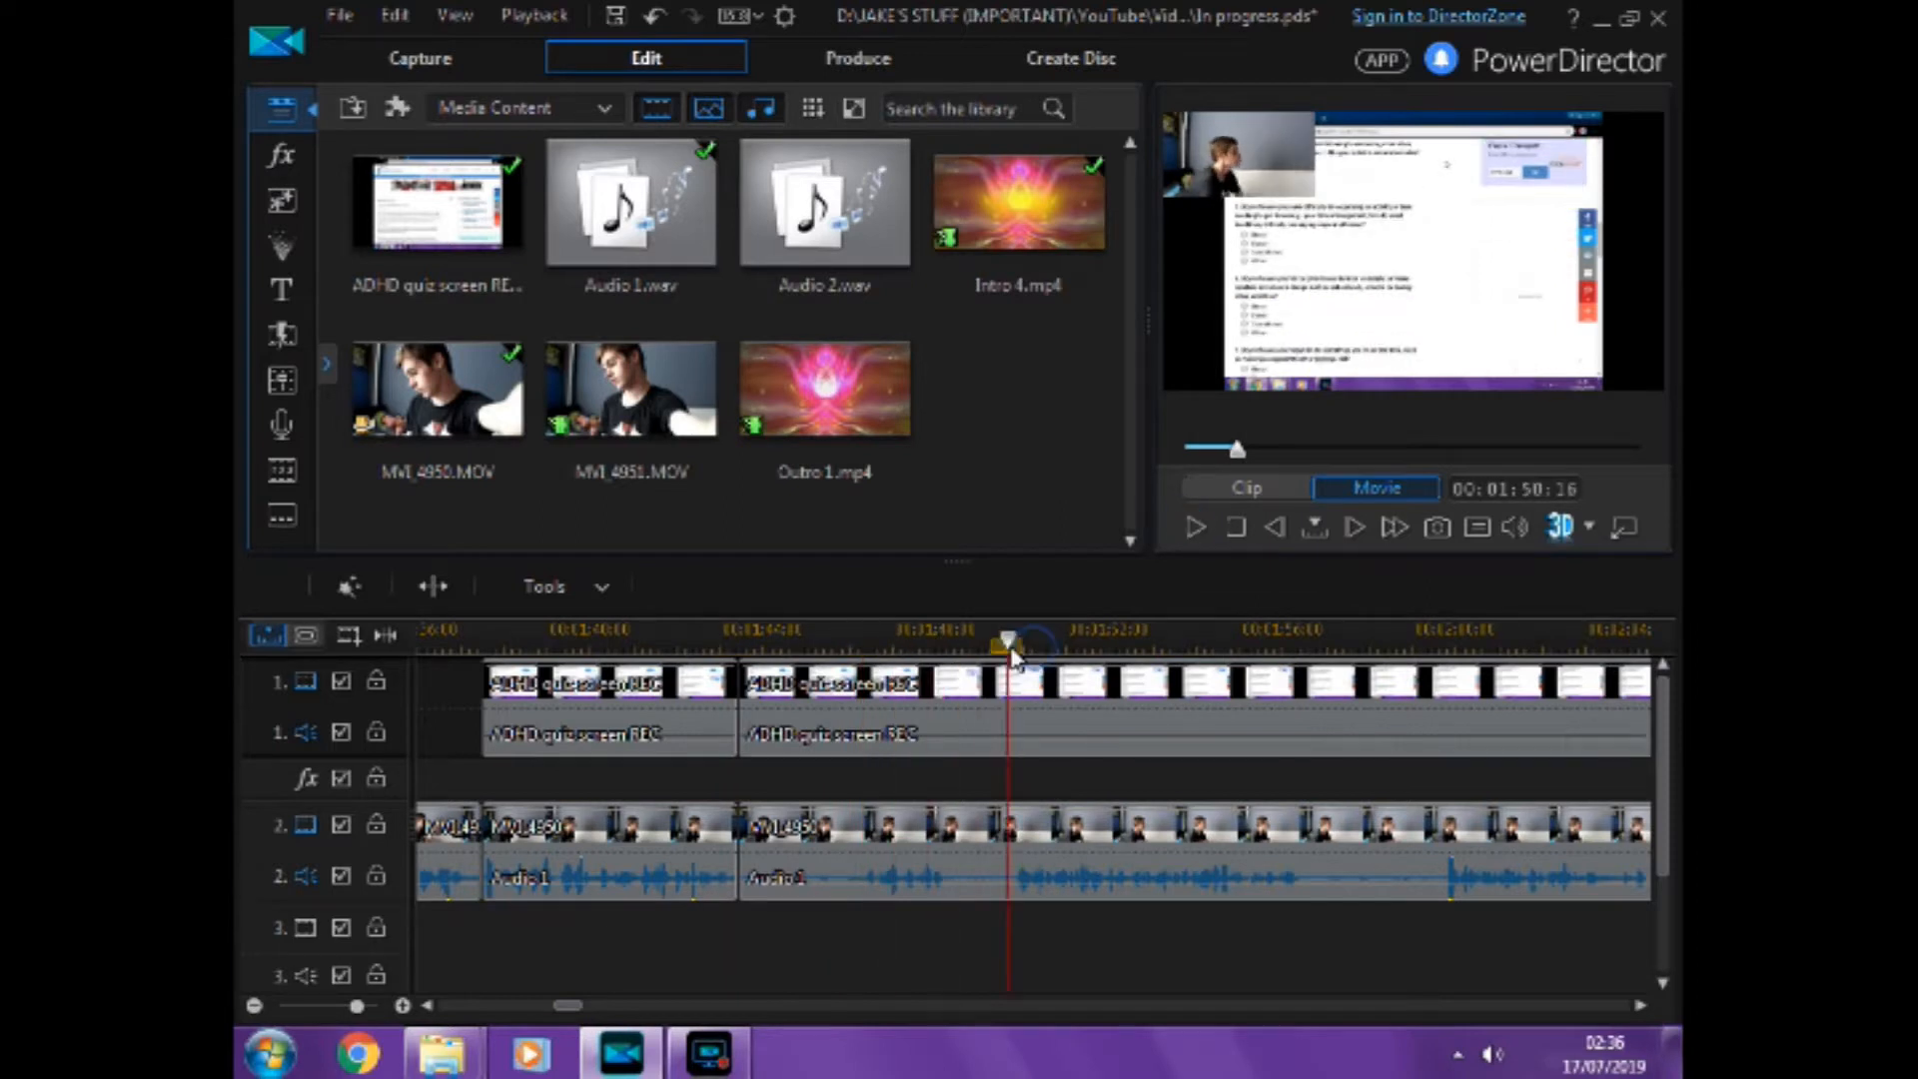
# Split the tracks at 00:01:50:16 and 00:01:49:06 and remove the short segment between the cuts from both tracks, filling the gaps.
pyautogui.hotkey('ctrl', 't')
pyautogui.click(947, 643)
pyautogui.click(437, 589)
pyautogui.click(969, 835)
pyautogui.press('Delete')
pyautogui.click(1057, 903)
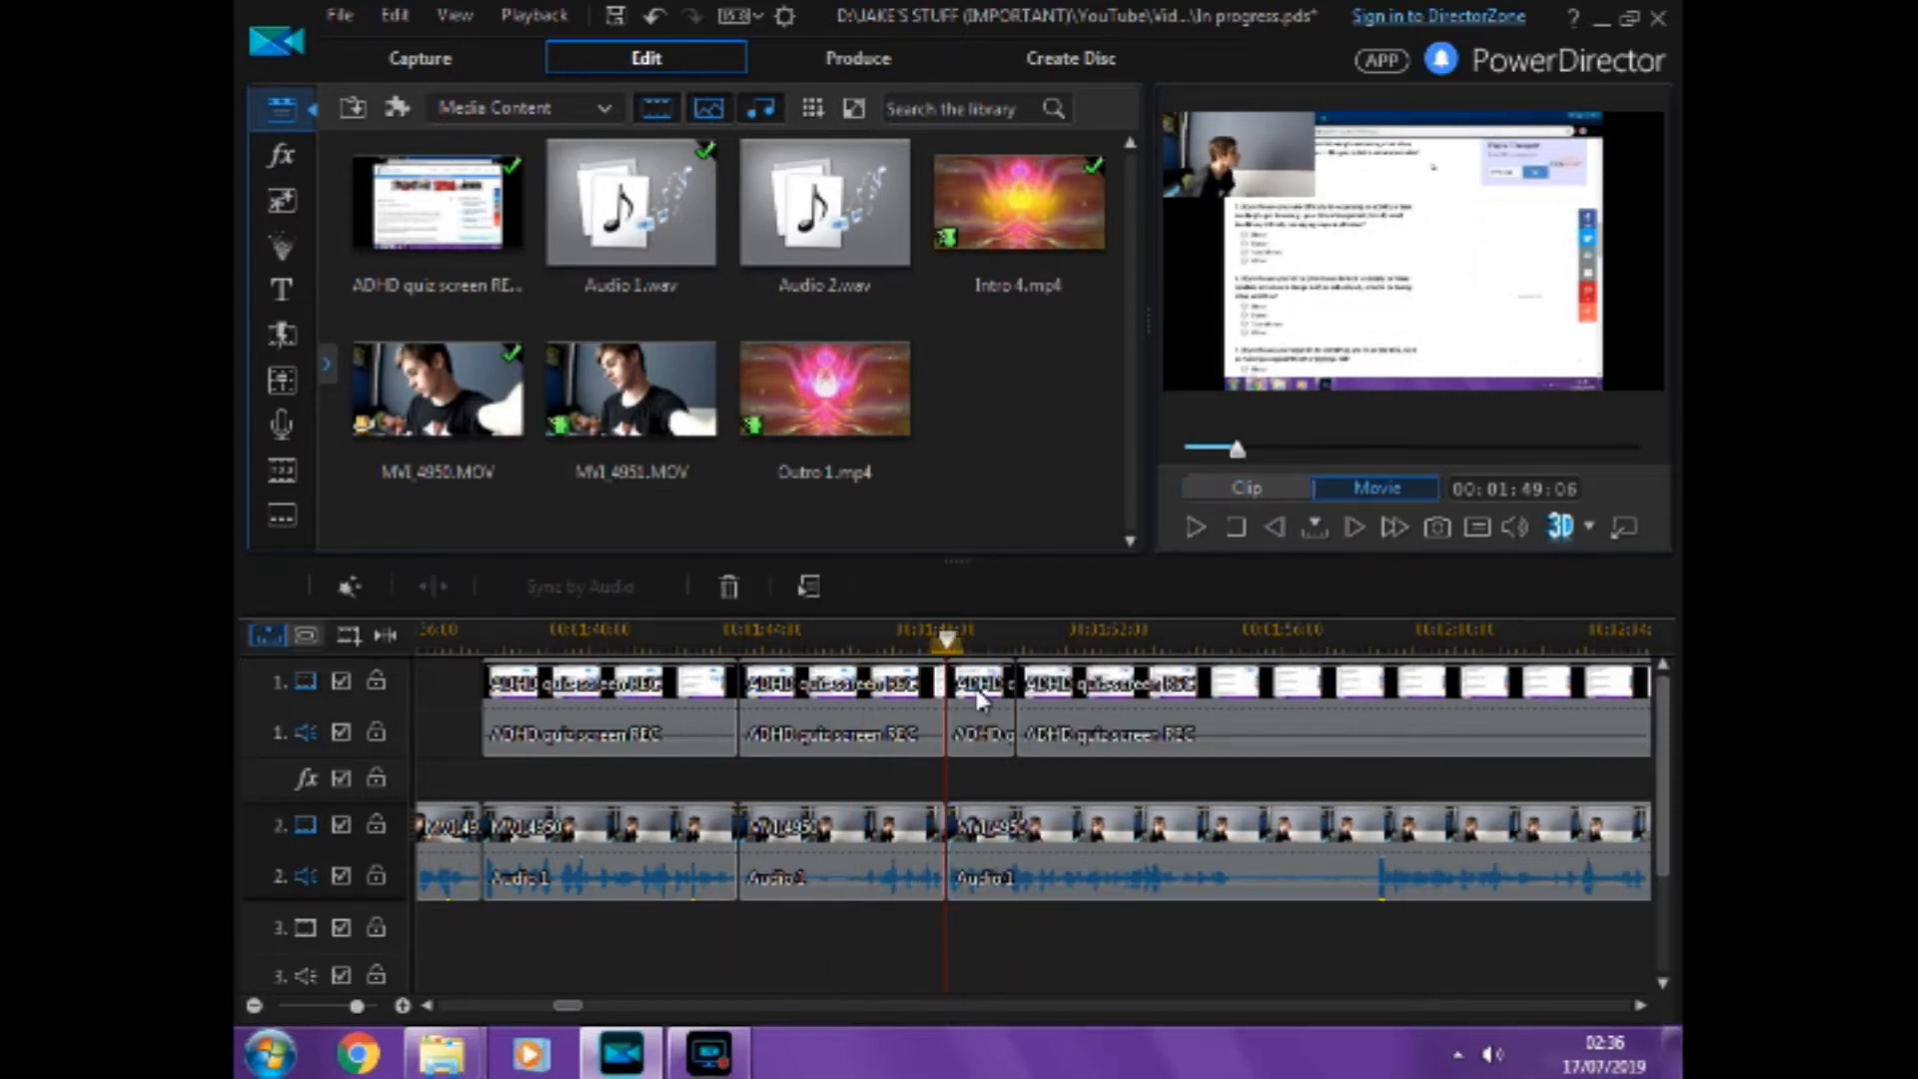
pyautogui.click(976, 694)
pyautogui.press('Delete')
pyautogui.click(1056, 761)
# Split the tracks where the speech starts and remove the silent segment beginning at 00:01:44:11 from both tracks with the gaps filled.
pyautogui.click(1286, 532)
pyautogui.click(433, 587)
pyautogui.click(811, 837)
pyautogui.press('Delete')
pyautogui.click(896, 905)
pyautogui.click(821, 693)
pyautogui.press('Delete')
pyautogui.click(921, 754)
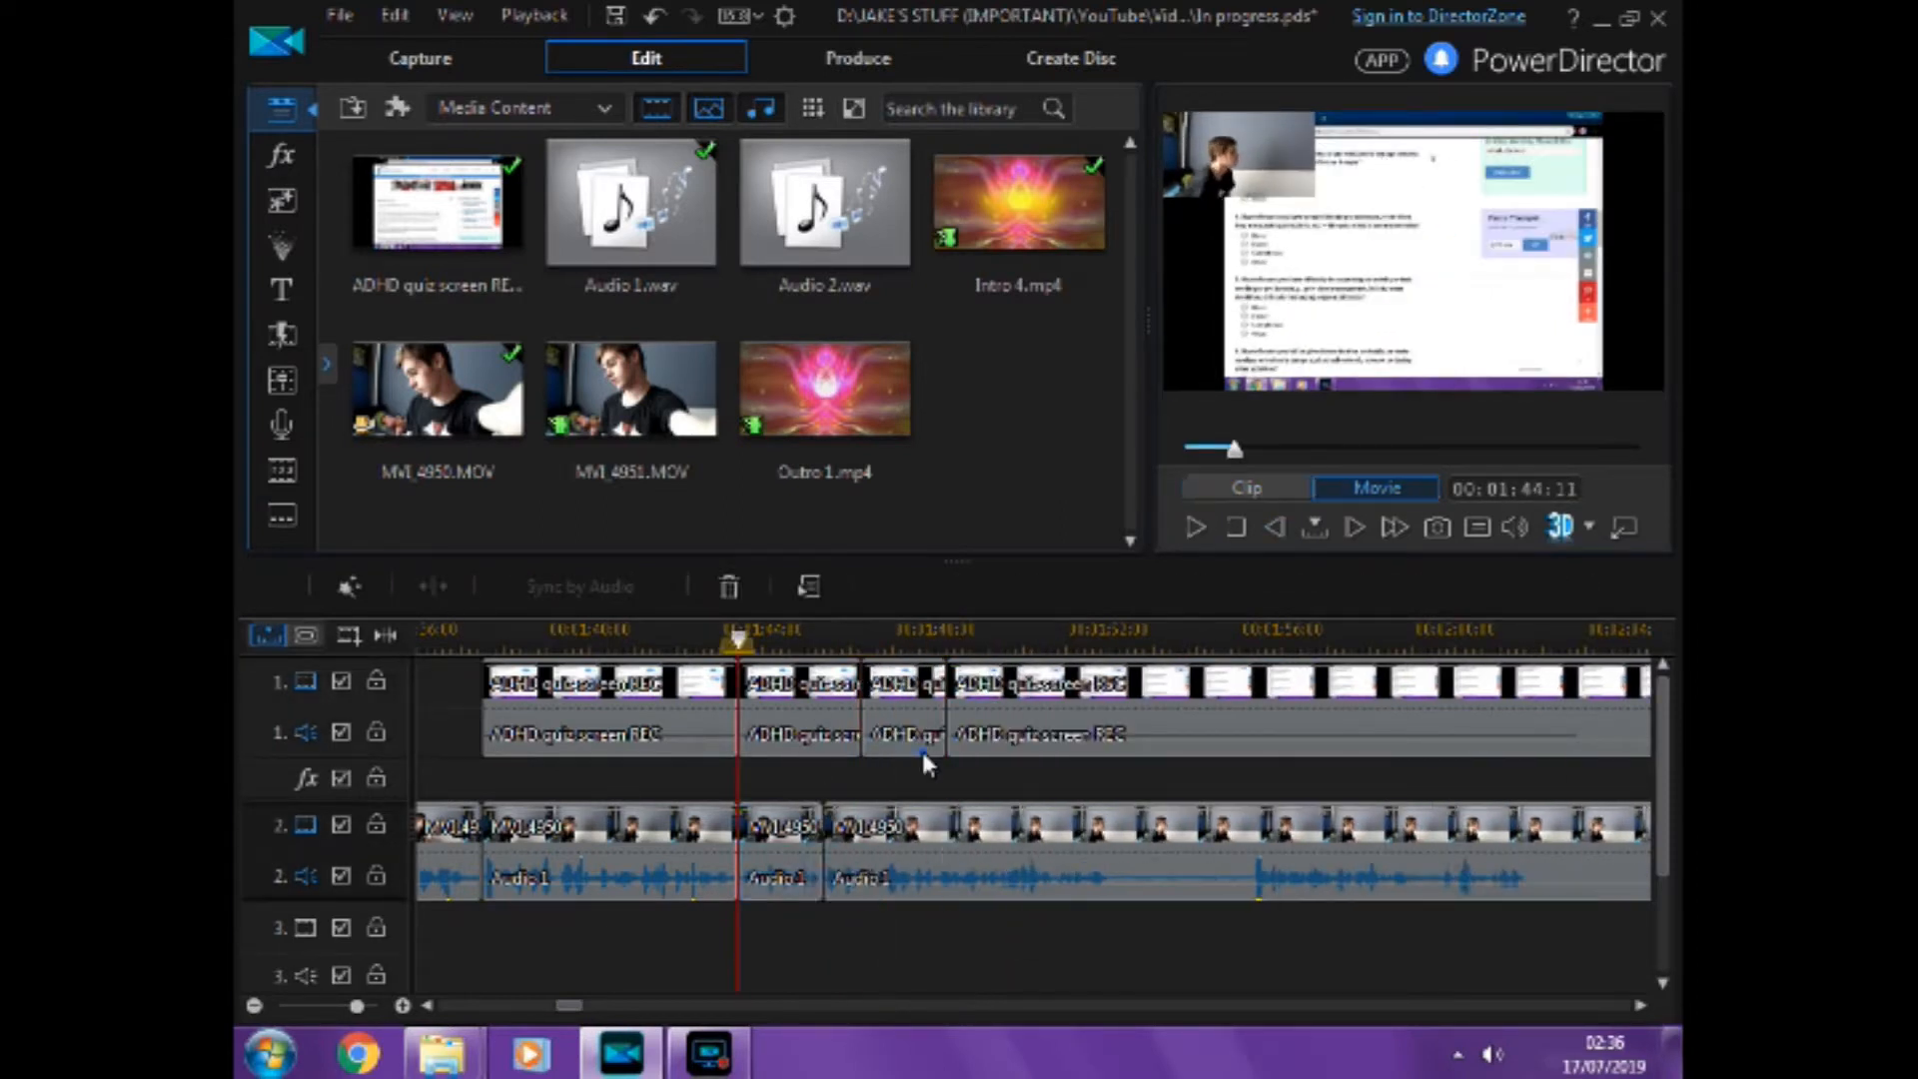
# Play onward, split the tracks at 00:01:56:06 and remove the silent segment before the cut from both tracks, filling the gaps.
pyautogui.click(1195, 526)
pyautogui.click(1197, 530)
pyautogui.click(1196, 529)
pyautogui.rightClick(996, 424)
pyautogui.click(995, 416)
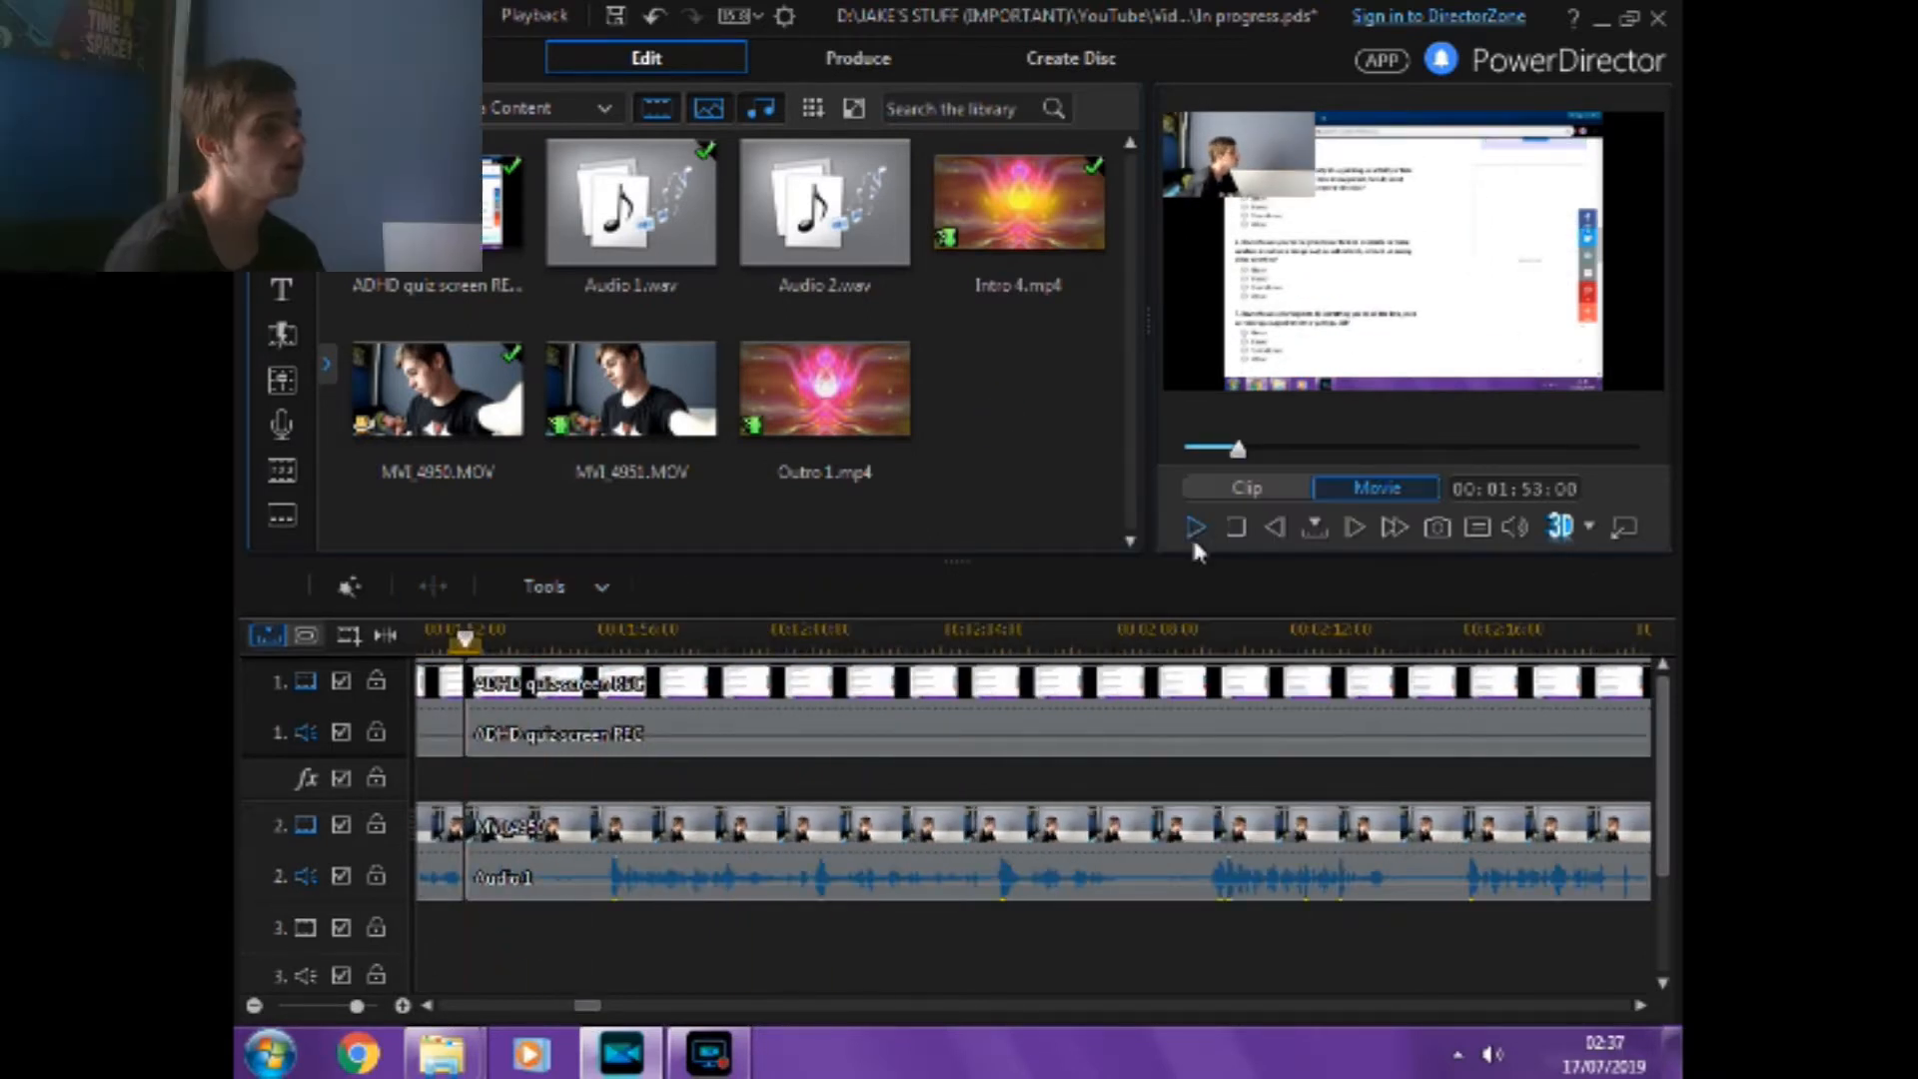
pyautogui.click(612, 653)
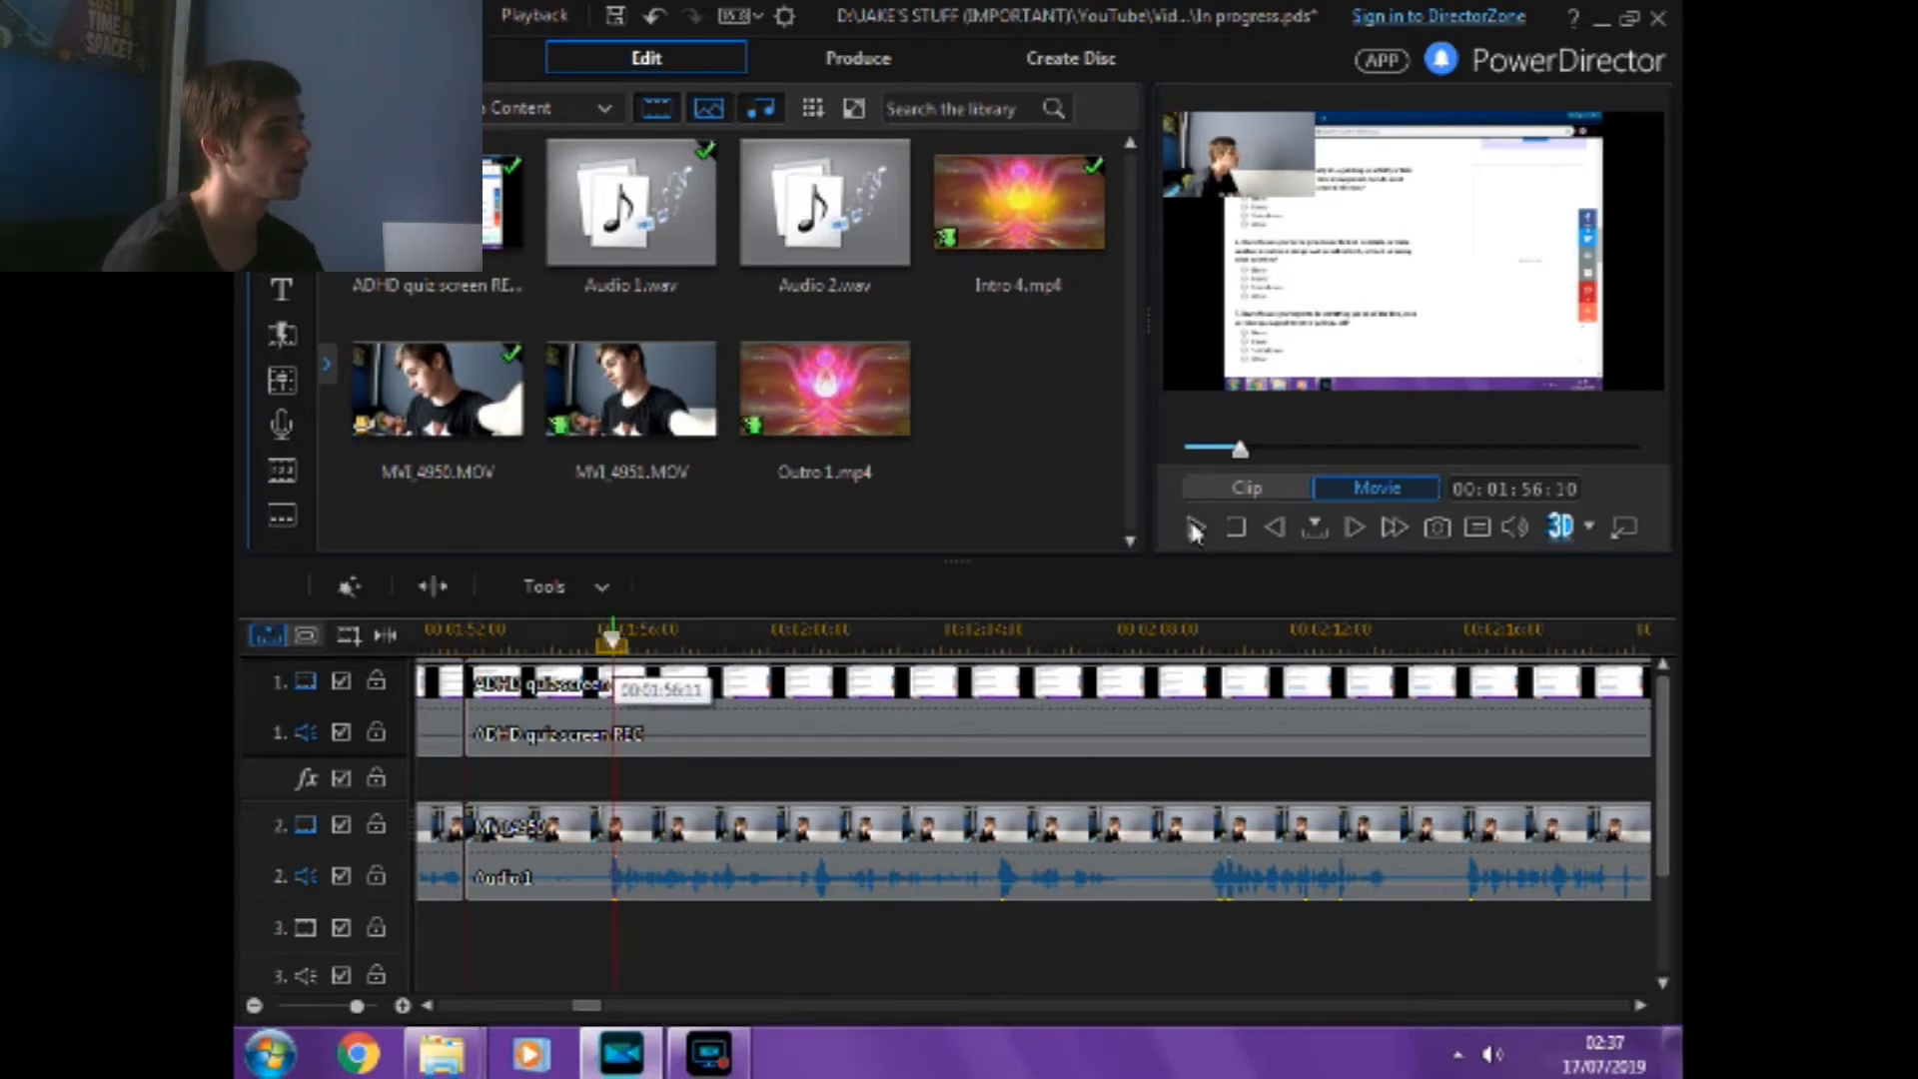
pyautogui.doubleClick(1277, 527)
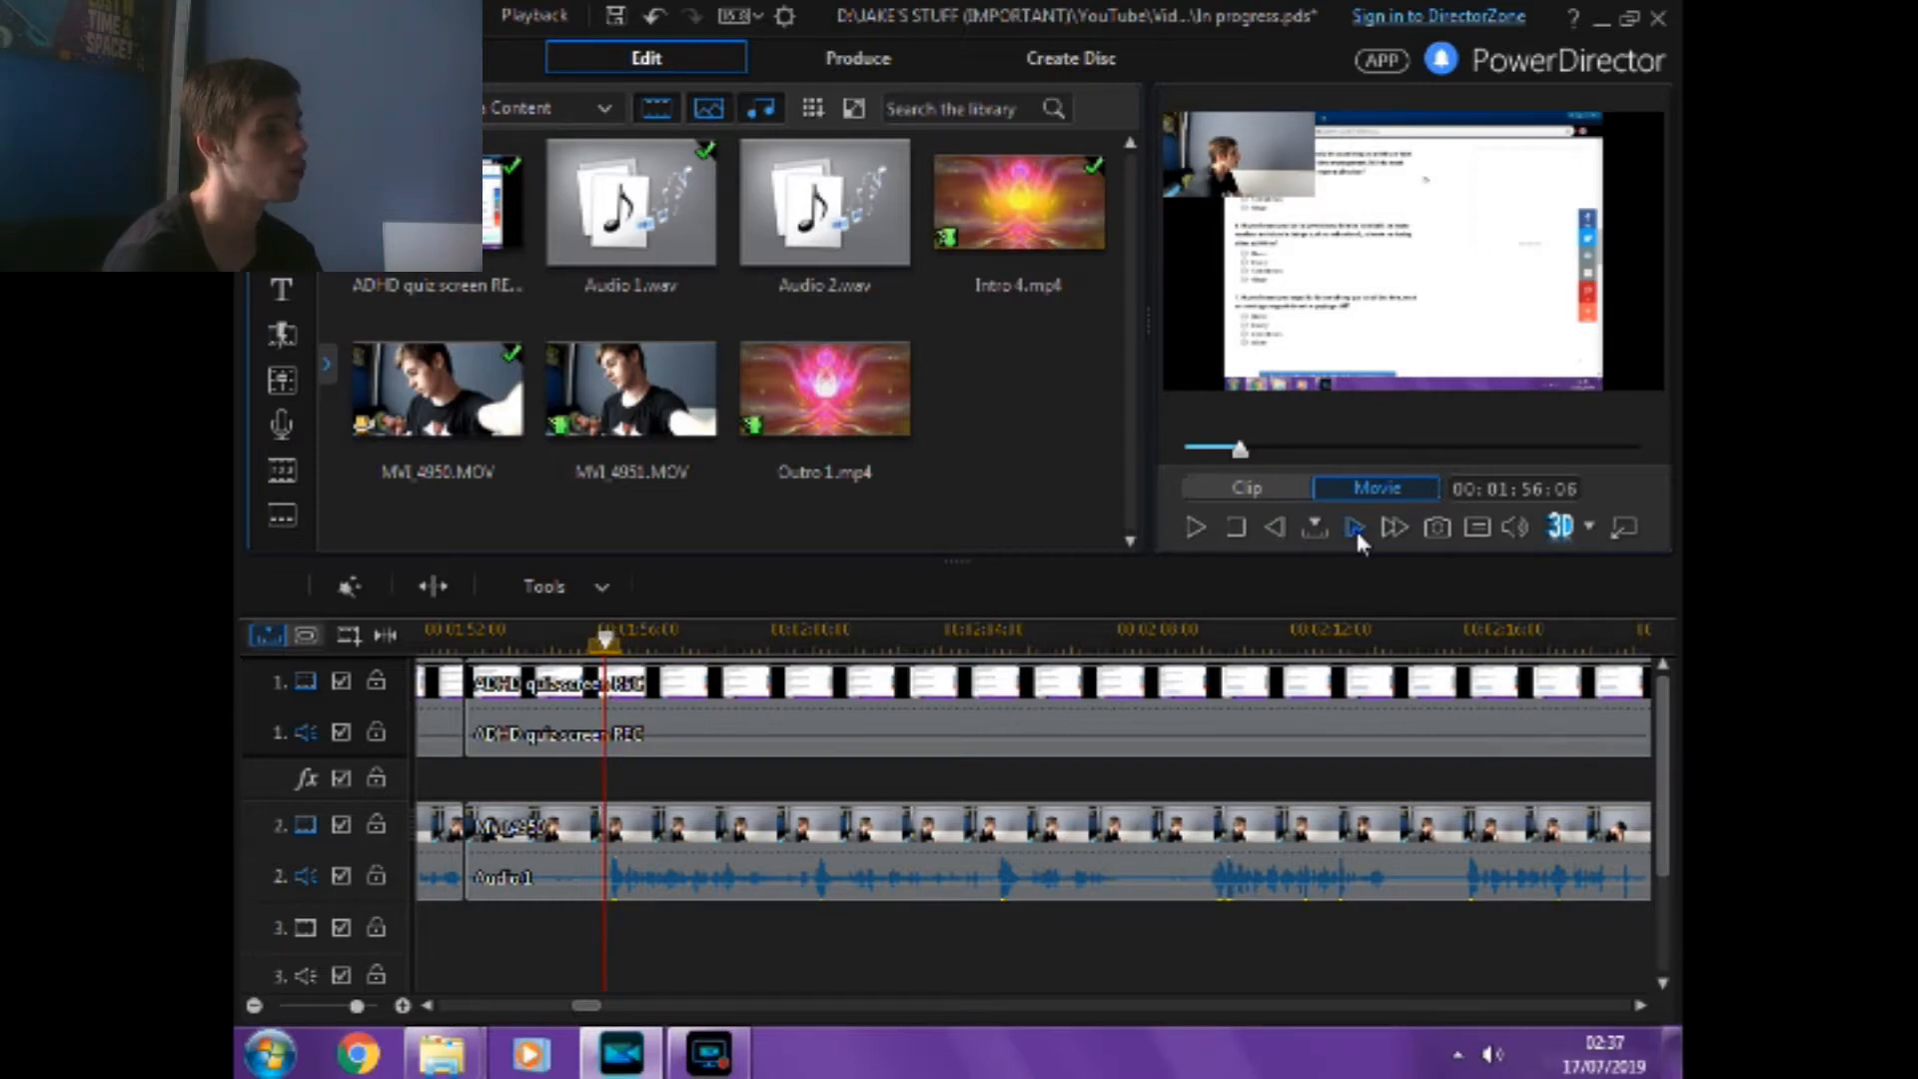
pyautogui.click(446, 596)
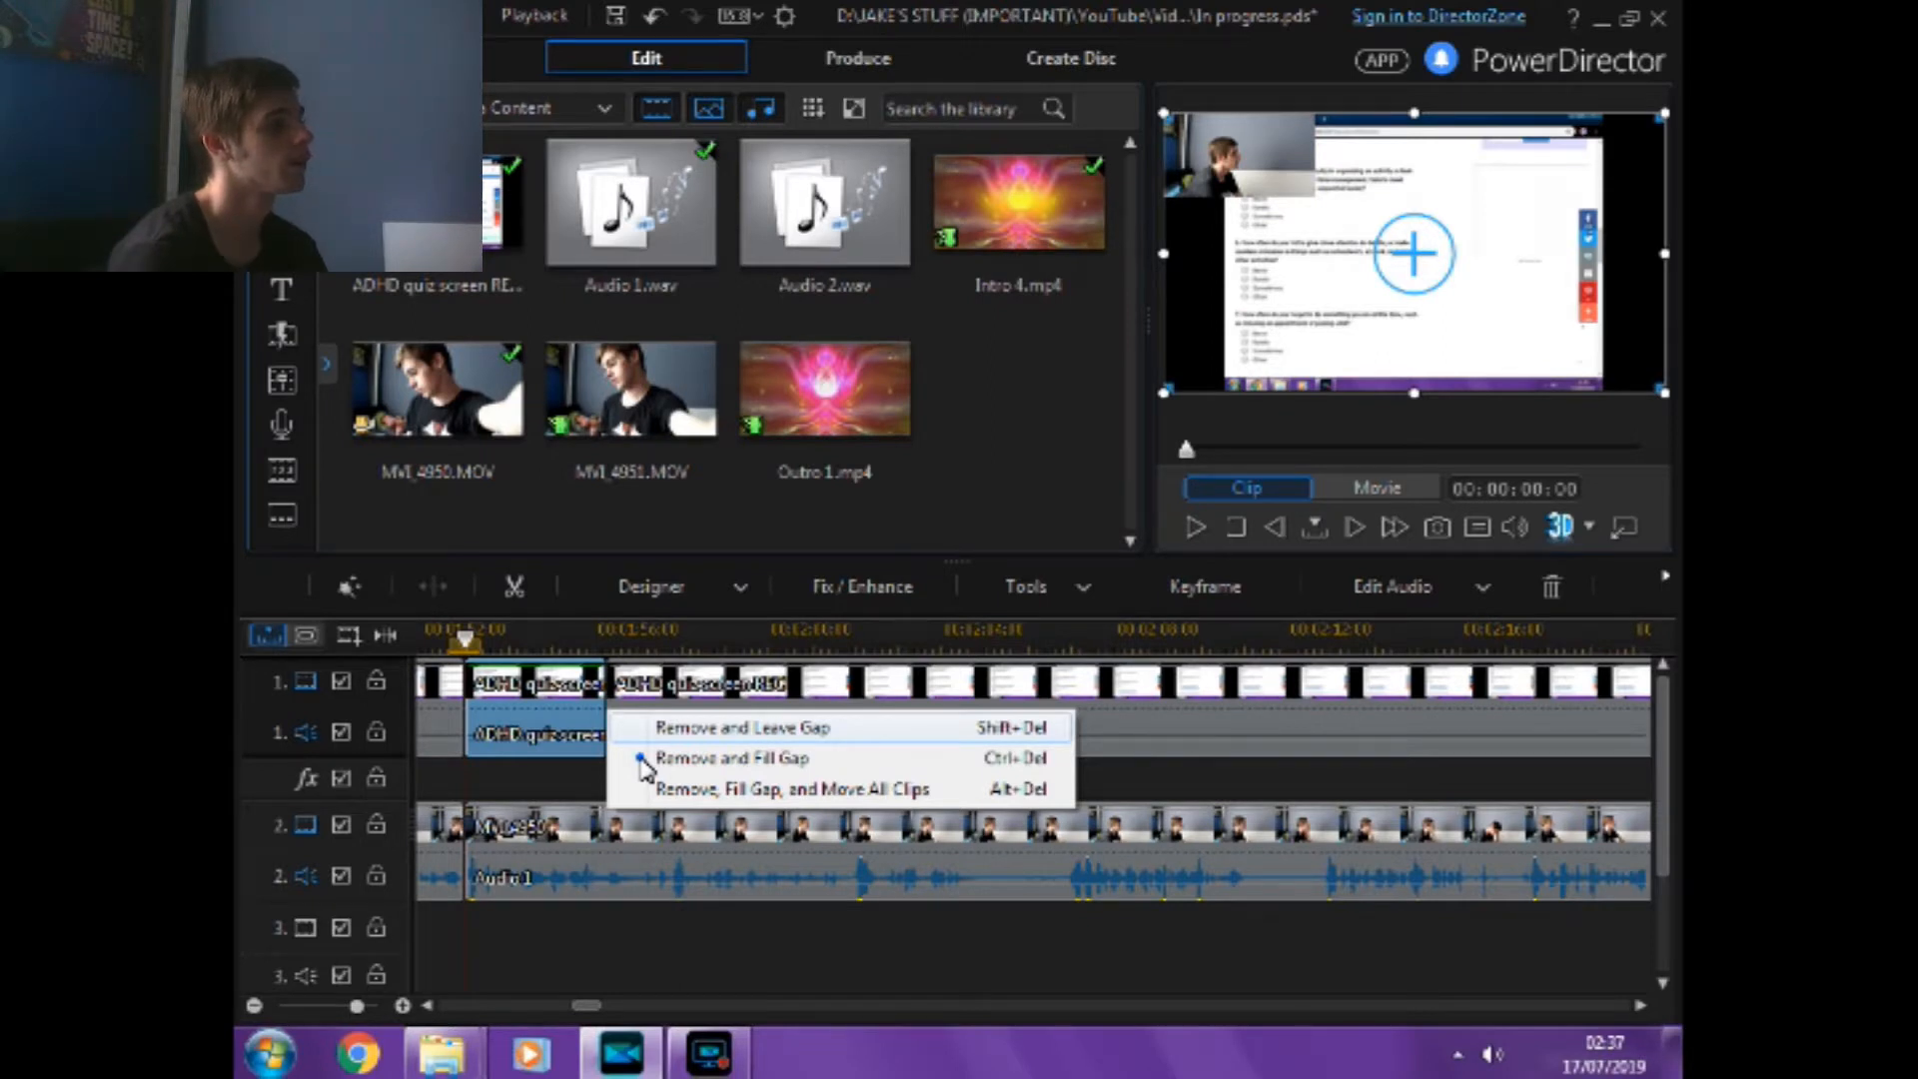
pyautogui.click(642, 759)
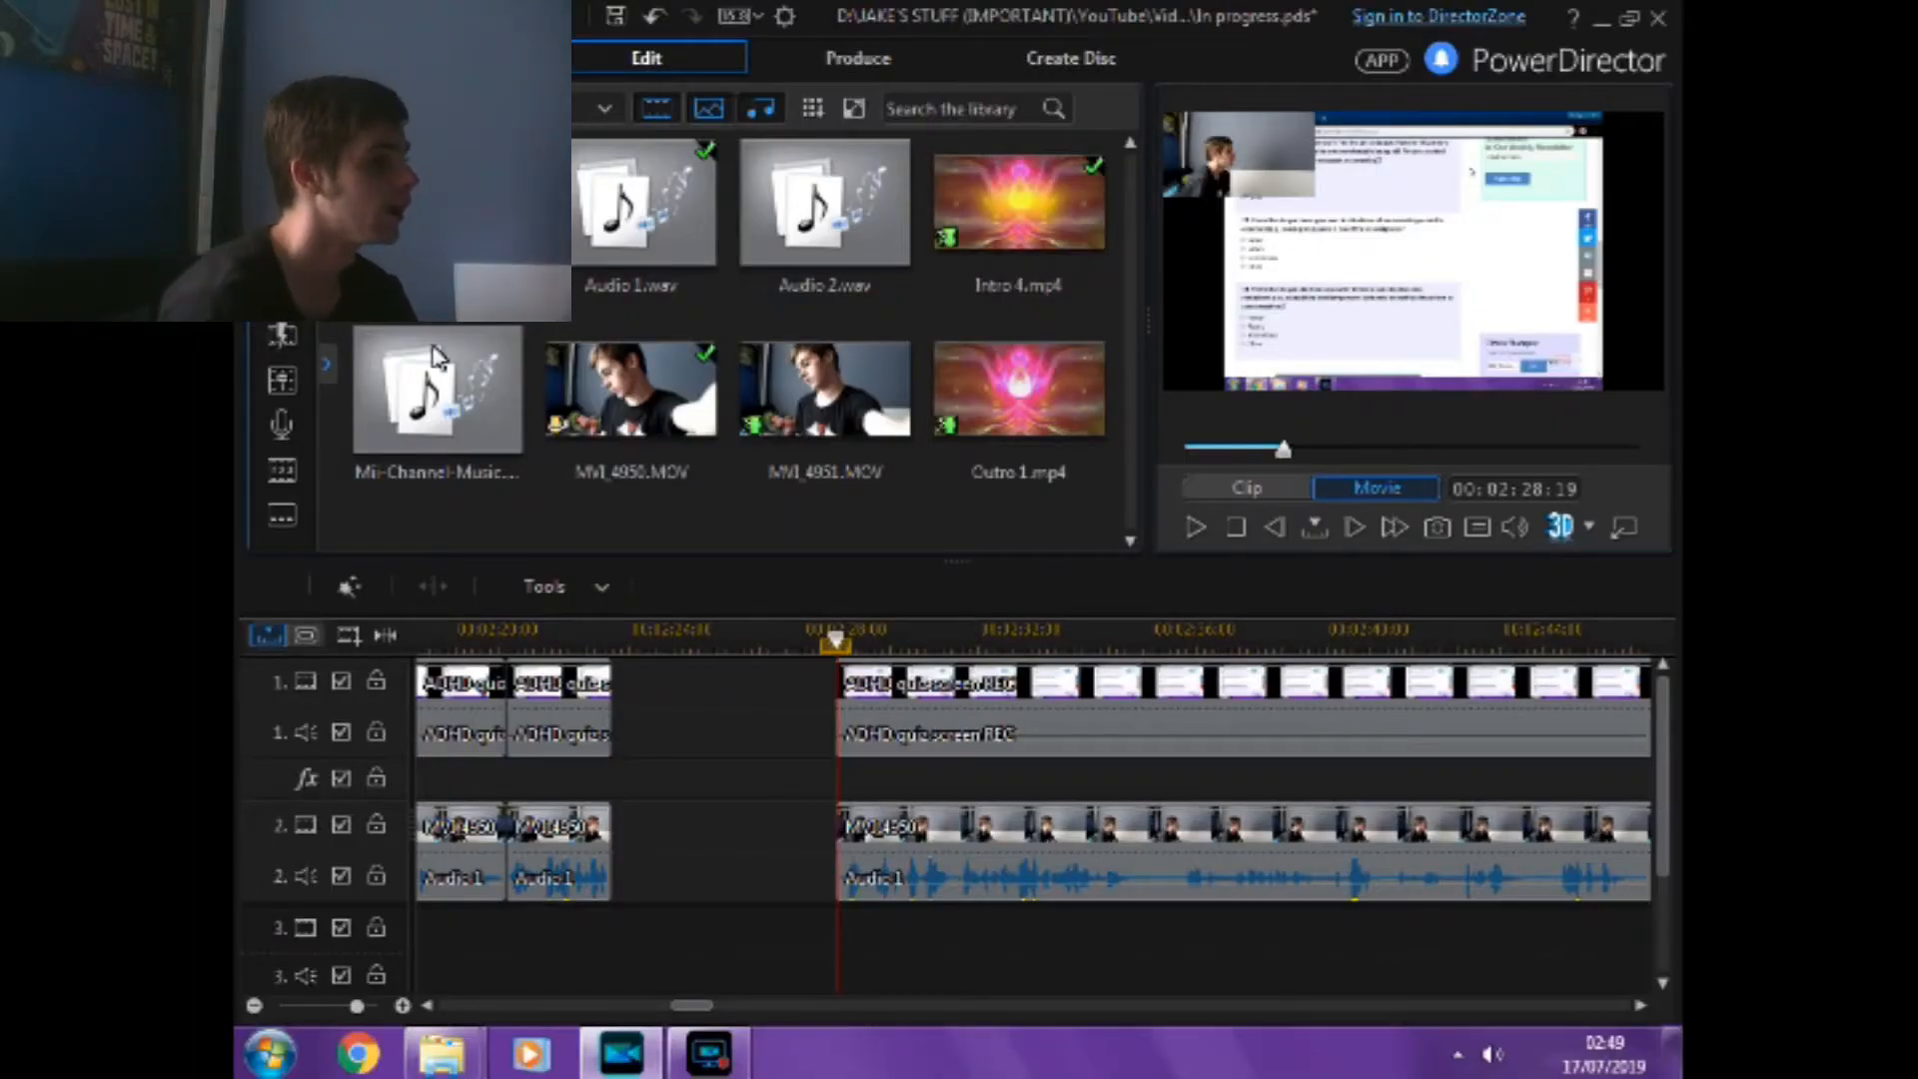
# Place the Default title in the gap on video track 1 at 00:02:23:15 using Speed up to Fit.
pyautogui.moveTo(680, 406); pyautogui.dragTo(611, 715)
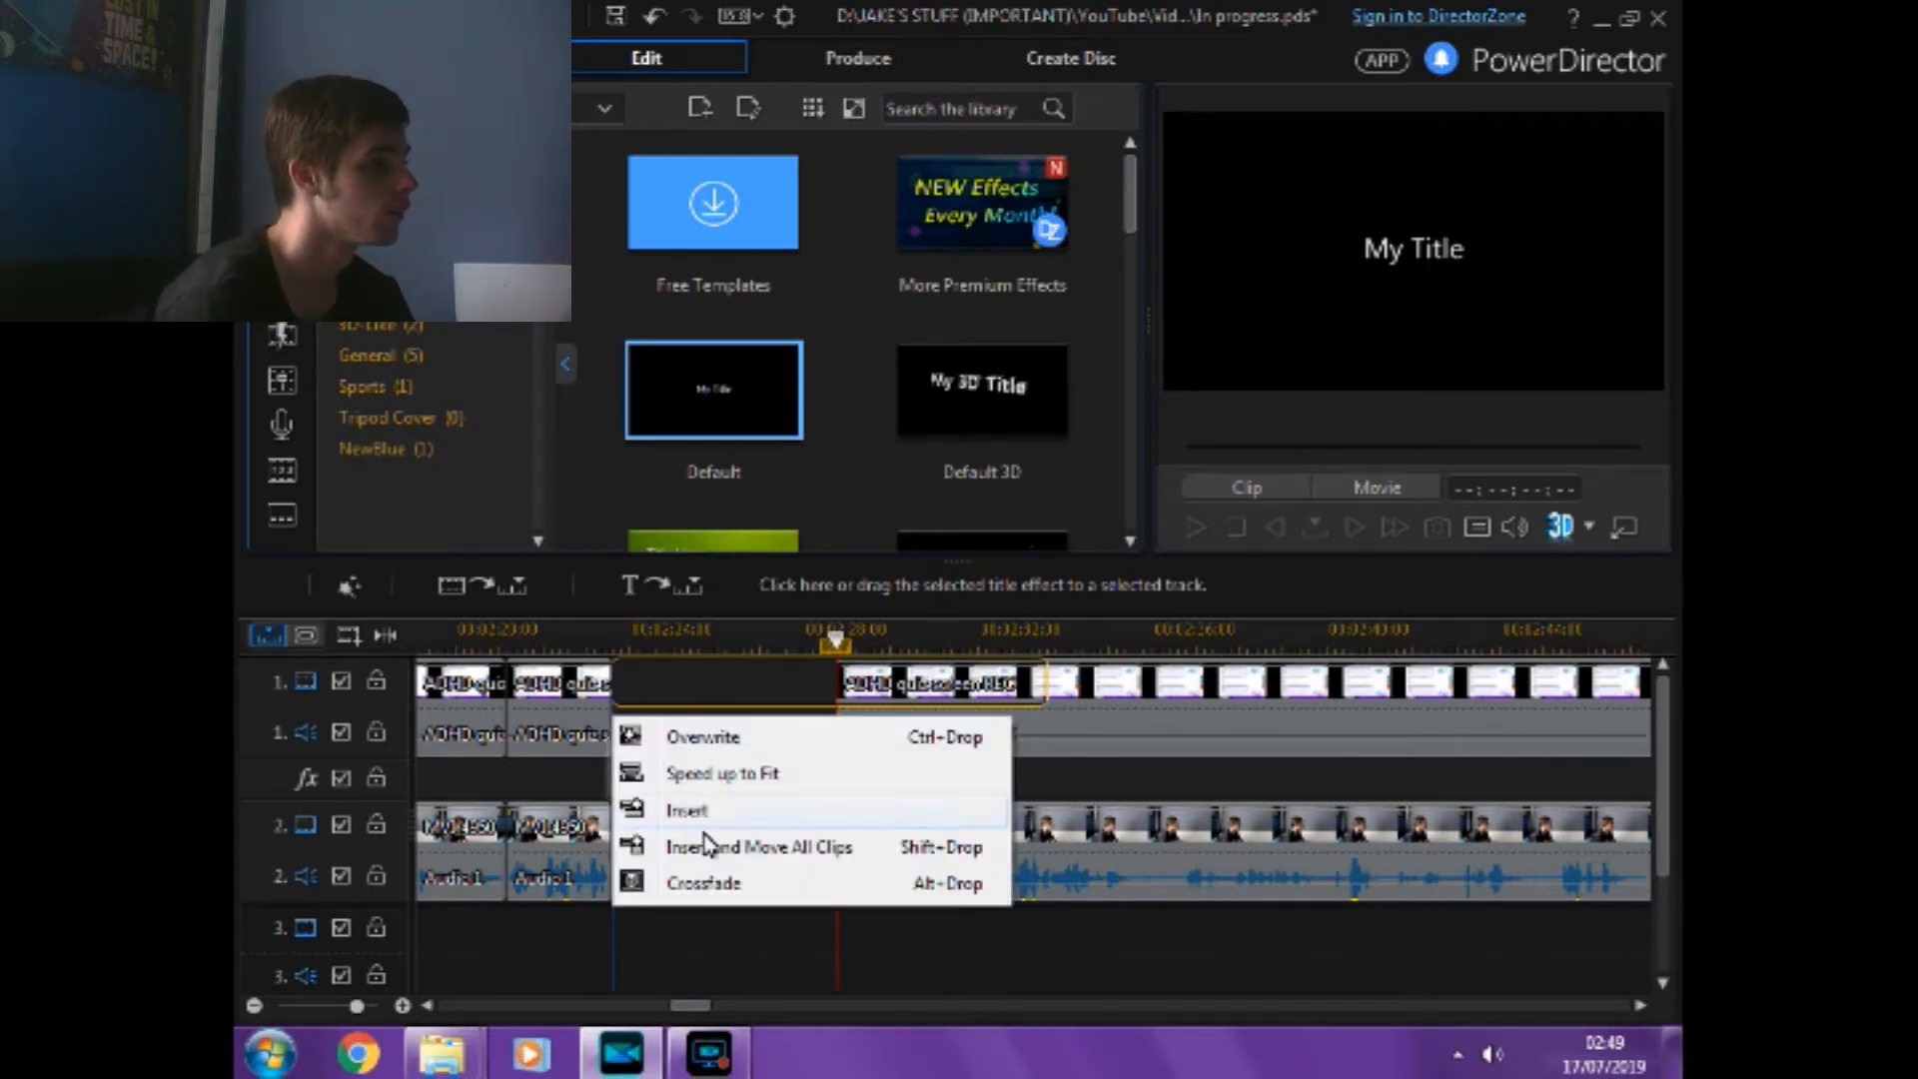
pyautogui.click(729, 771)
pyautogui.click(722, 693)
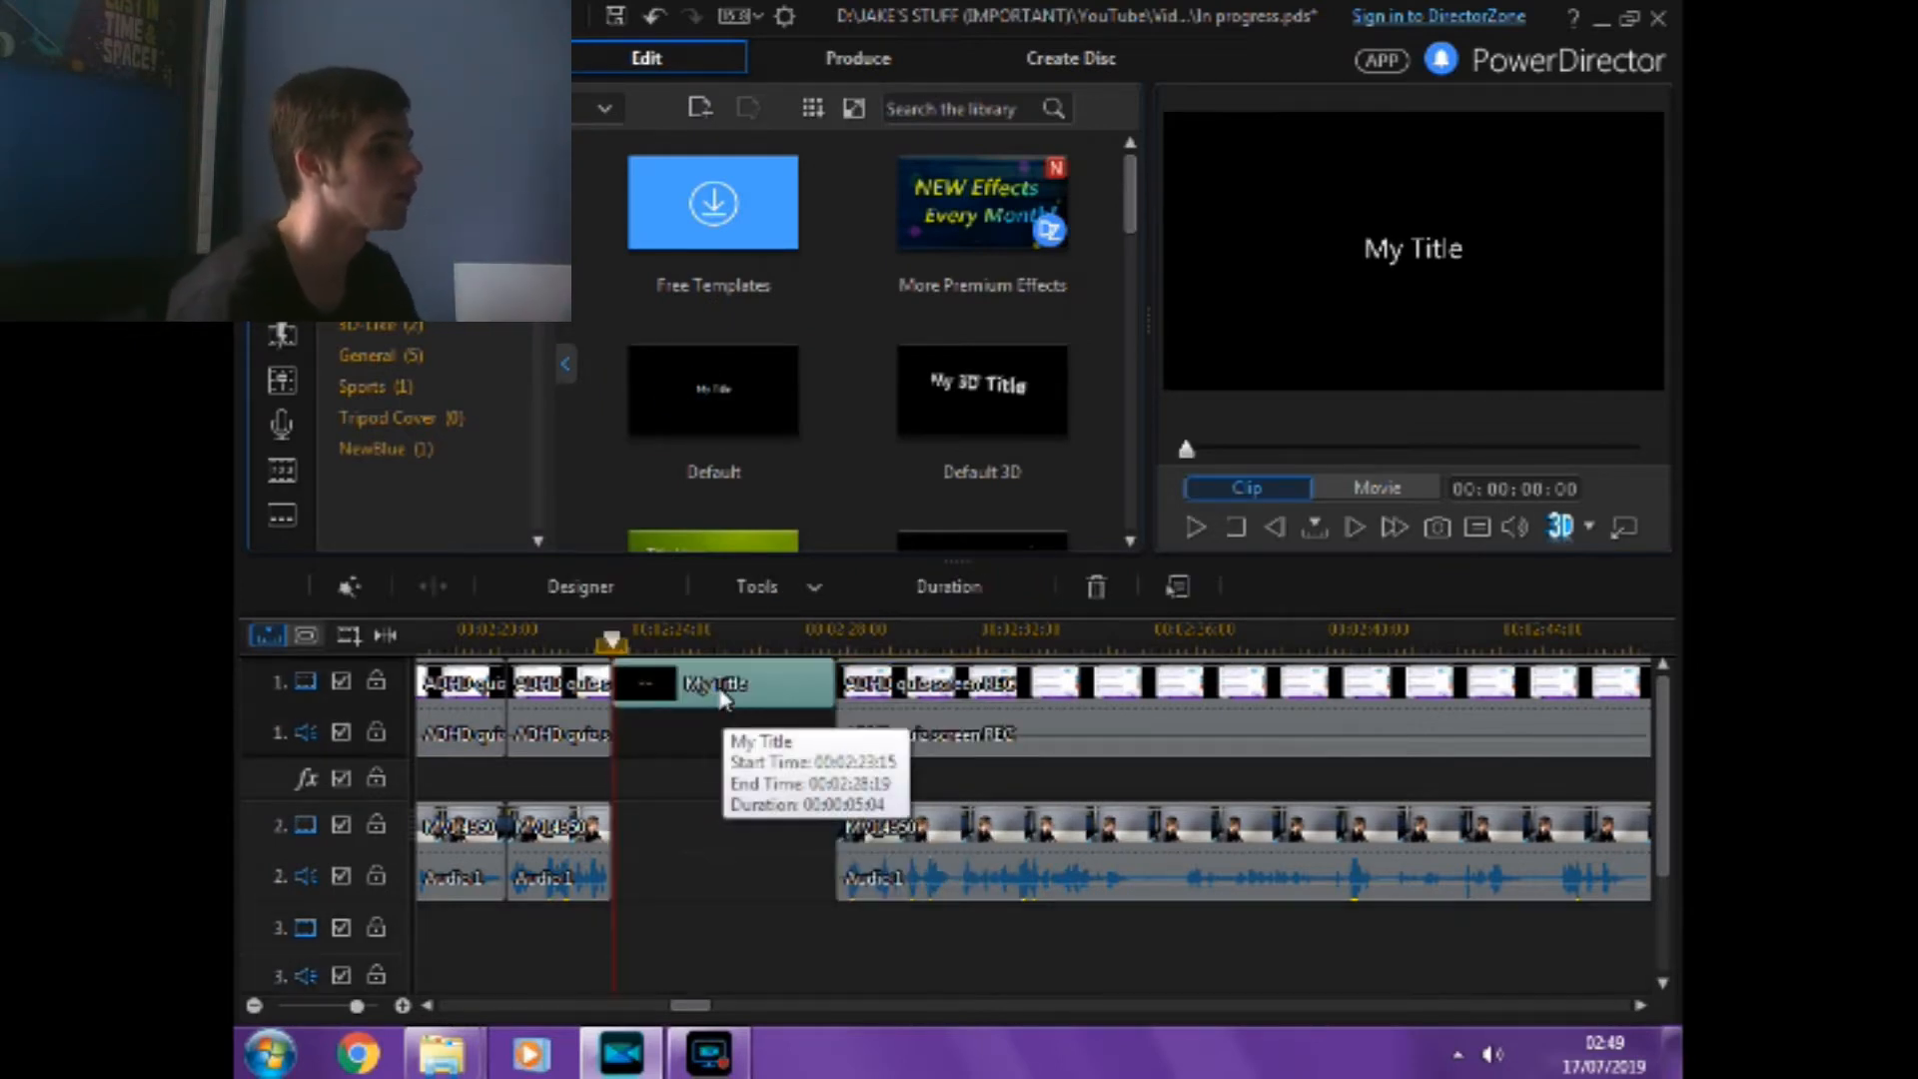
# Change the title's text to "A few questions later..." in bold, reposition it slightly and apply the design.
pyautogui.doubleClick(1219, 354)
pyautogui.press('BackSpace')
pyautogui.press('BackSpace')
pyautogui.press('BackSpace')
pyautogui.press('BackSpace')
pyautogui.press('BackSpace')
pyautogui.press('BackSpace')
pyautogui.press('BackSpace')
pyautogui.press('BackSpace')
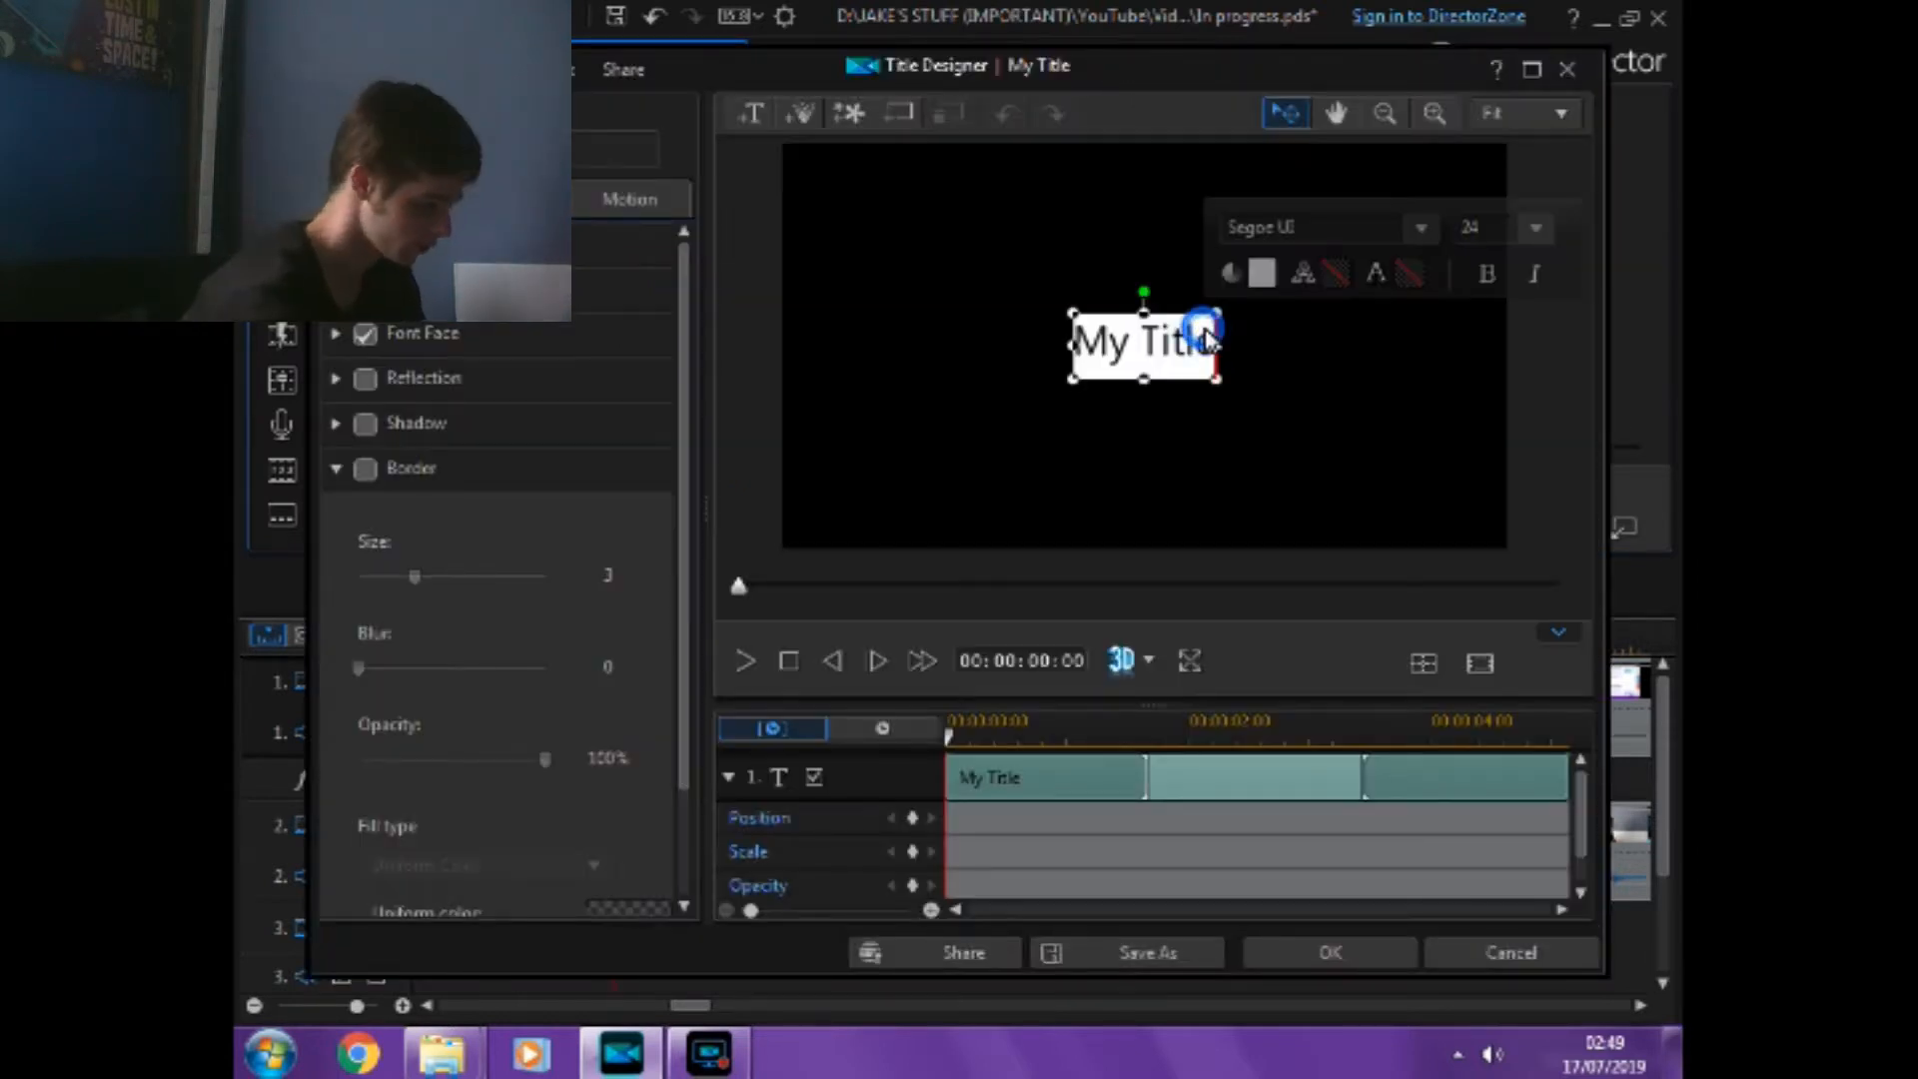
pyautogui.write('A few questions later...')
pyautogui.click(1516, 291)
pyautogui.click(1346, 370)
pyautogui.moveTo(1358, 392); pyautogui.dragTo(1284, 426)
pyautogui.click(1282, 421)
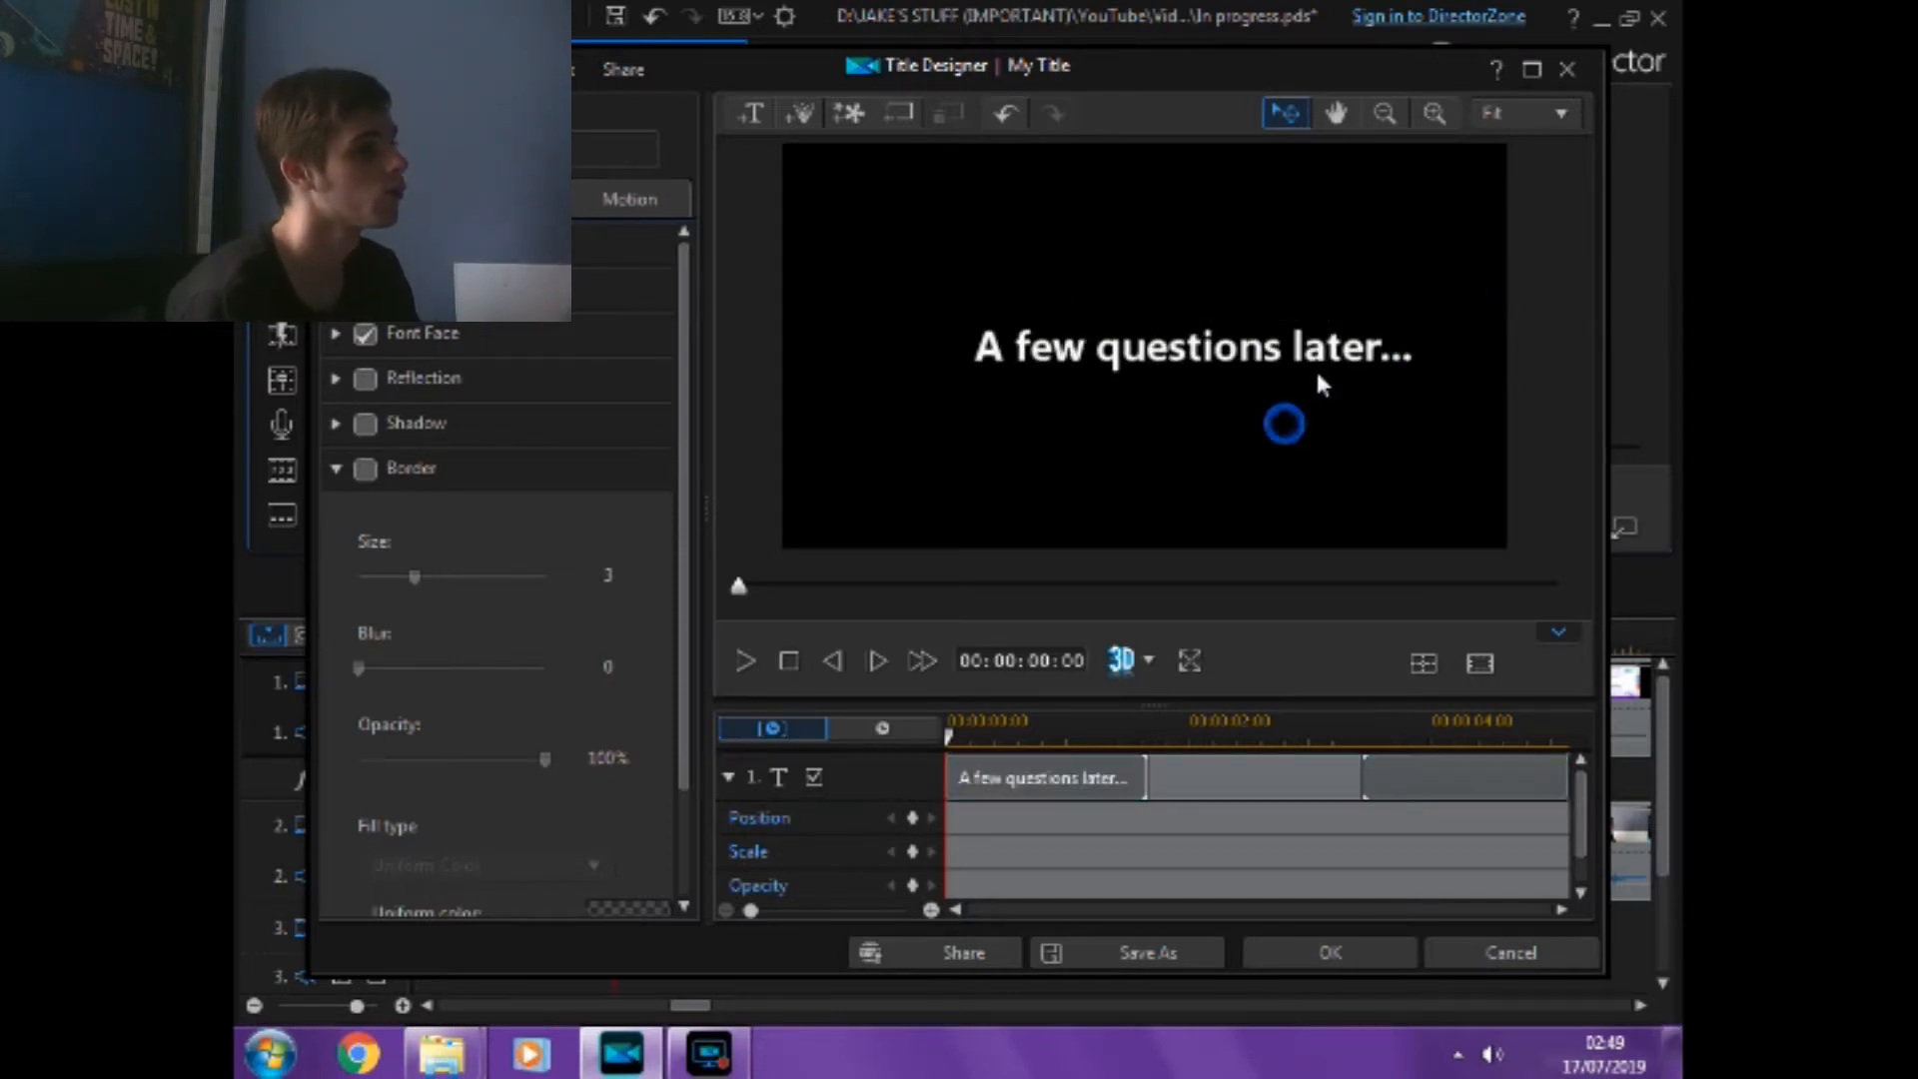
pyautogui.click(1312, 952)
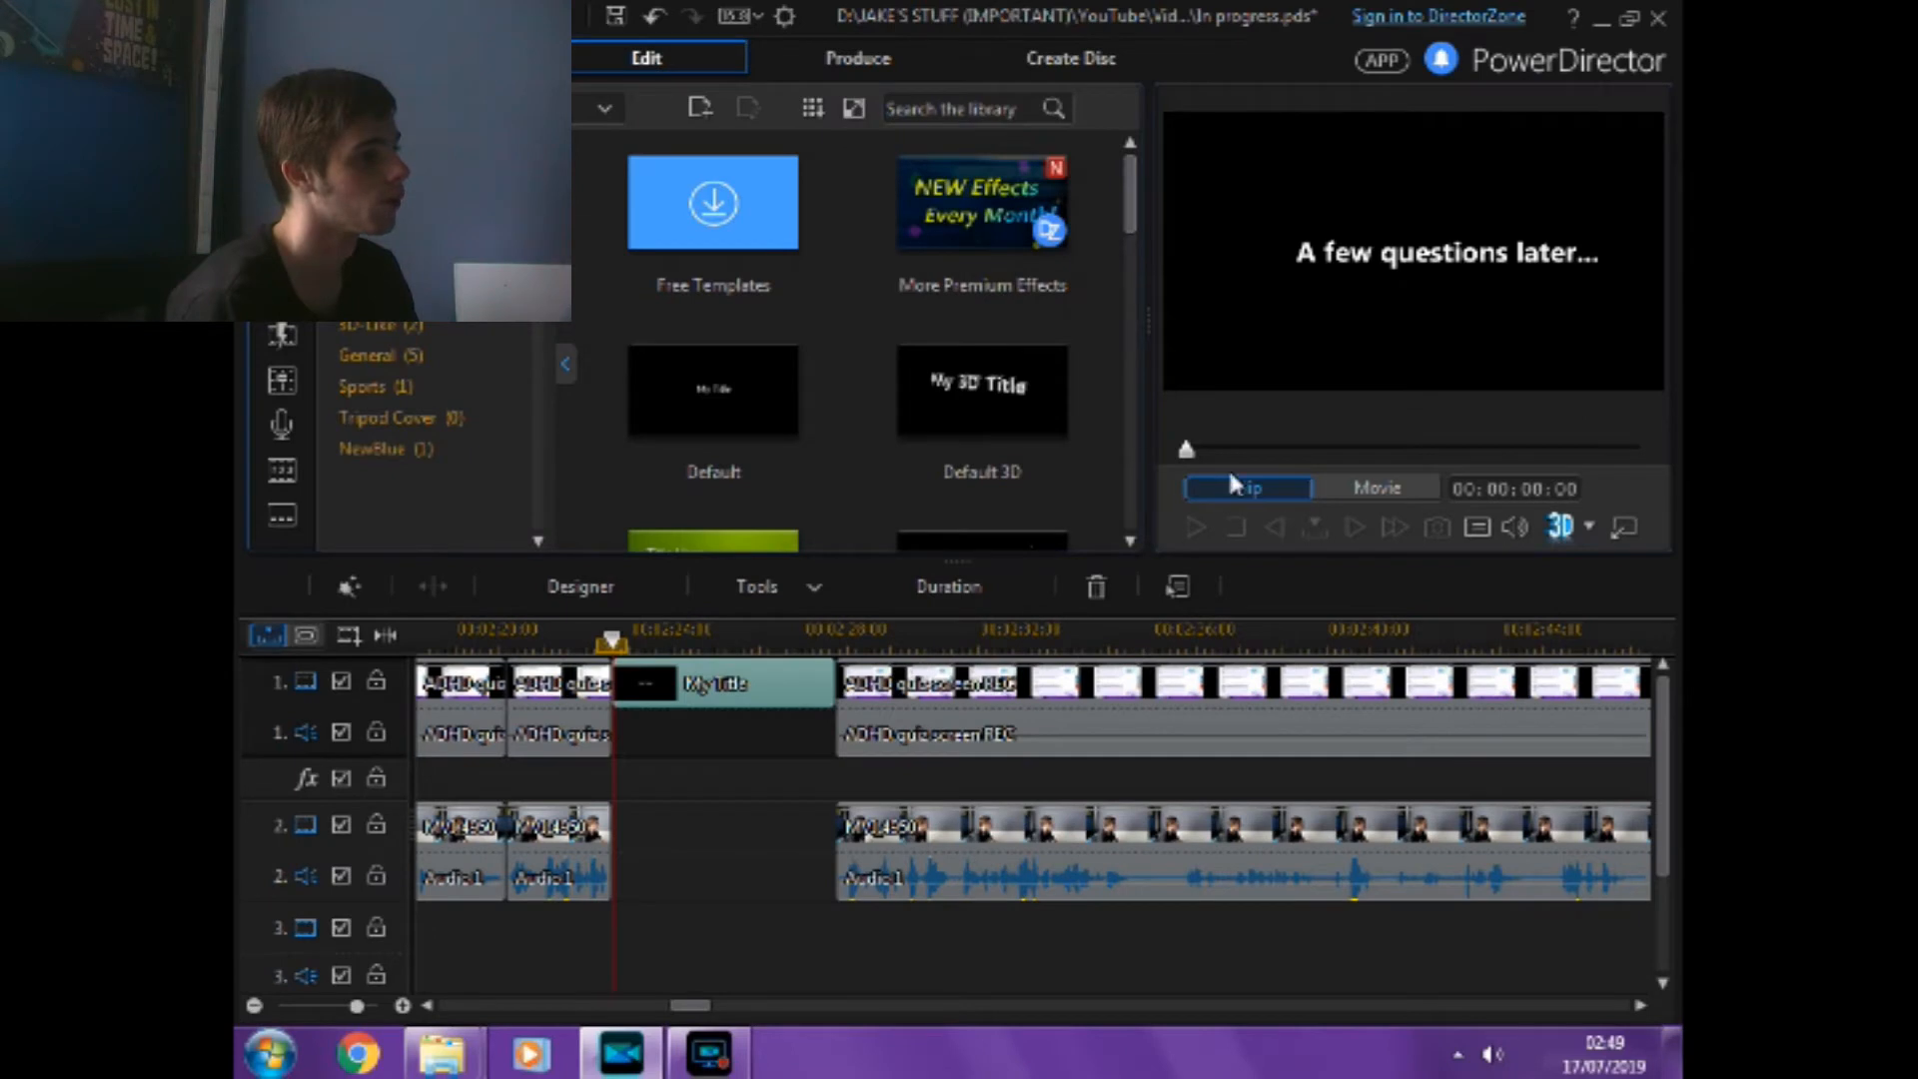
# Split the title at 00:02:26:02 and remove its second half, filling the gap and moving all clips.
pyautogui.moveTo(1189, 451); pyautogui.dragTo(1393, 451)
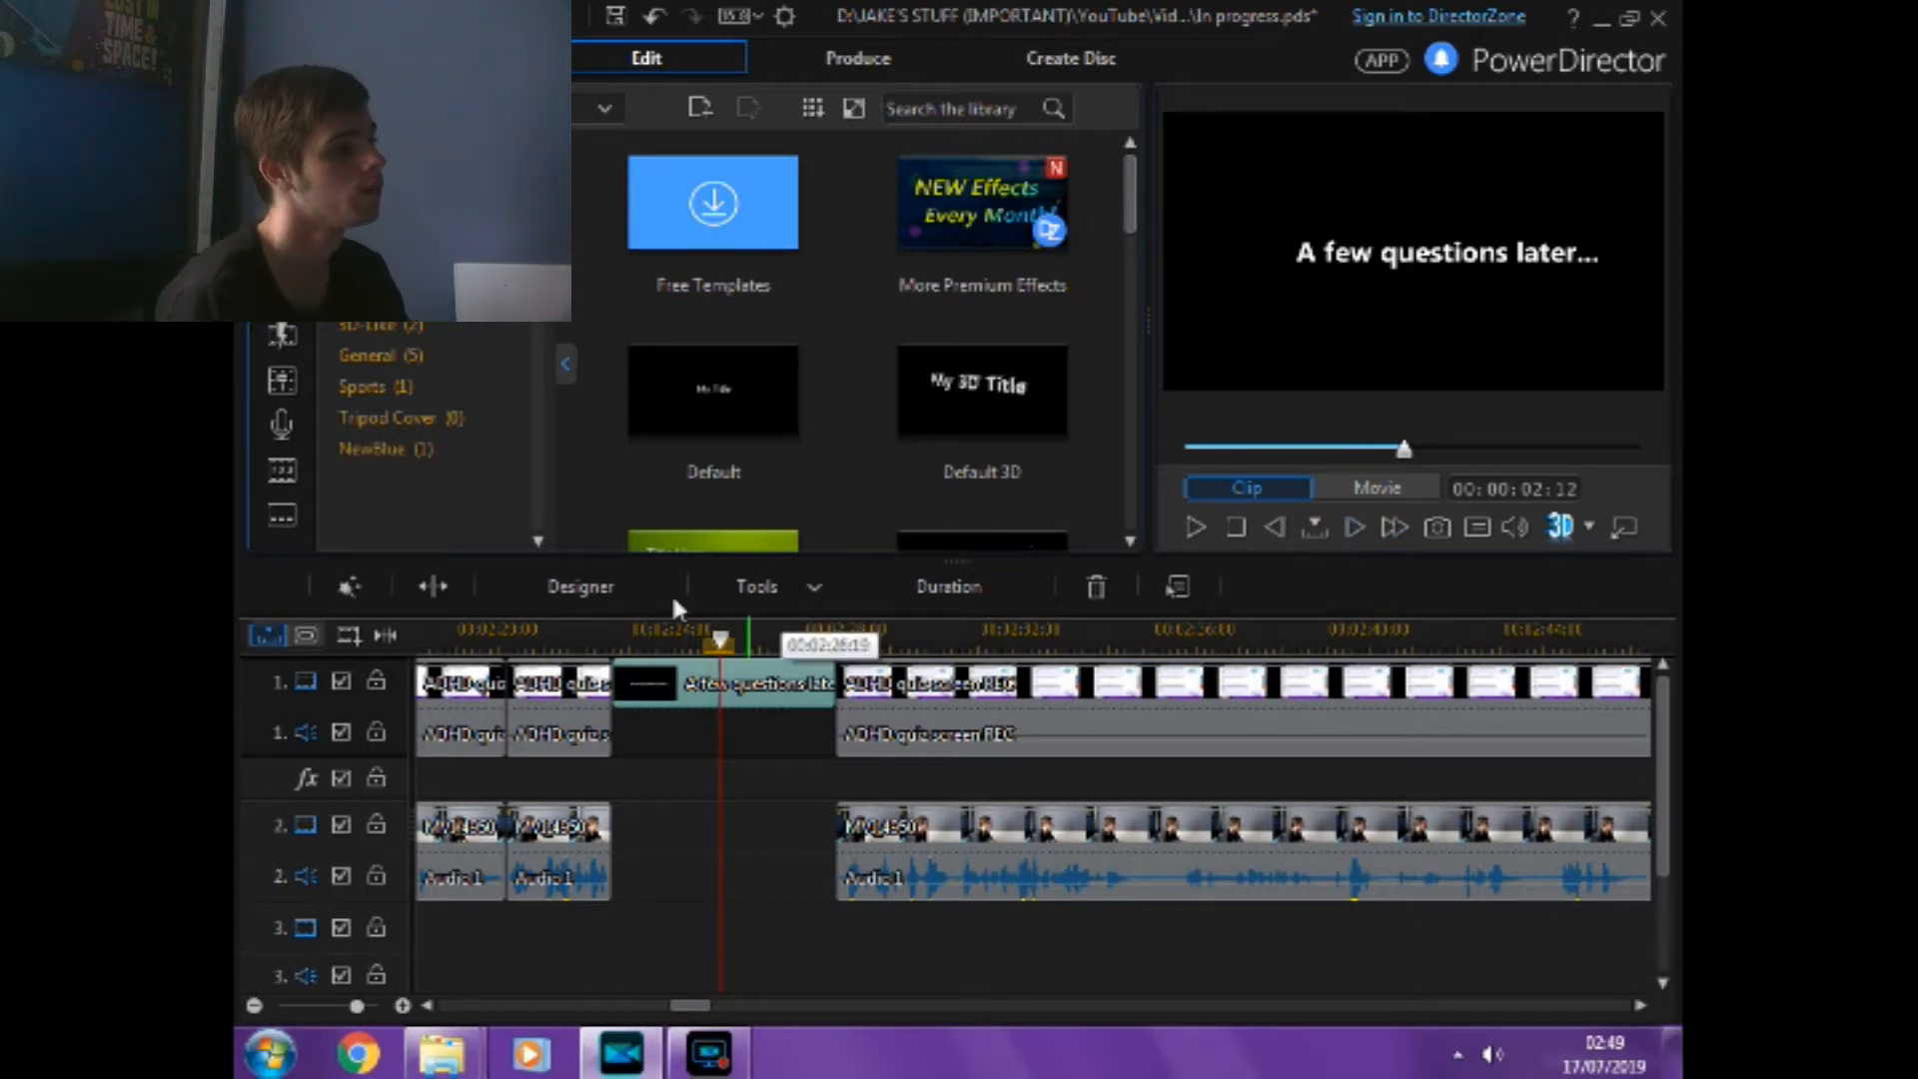
pyautogui.click(433, 586)
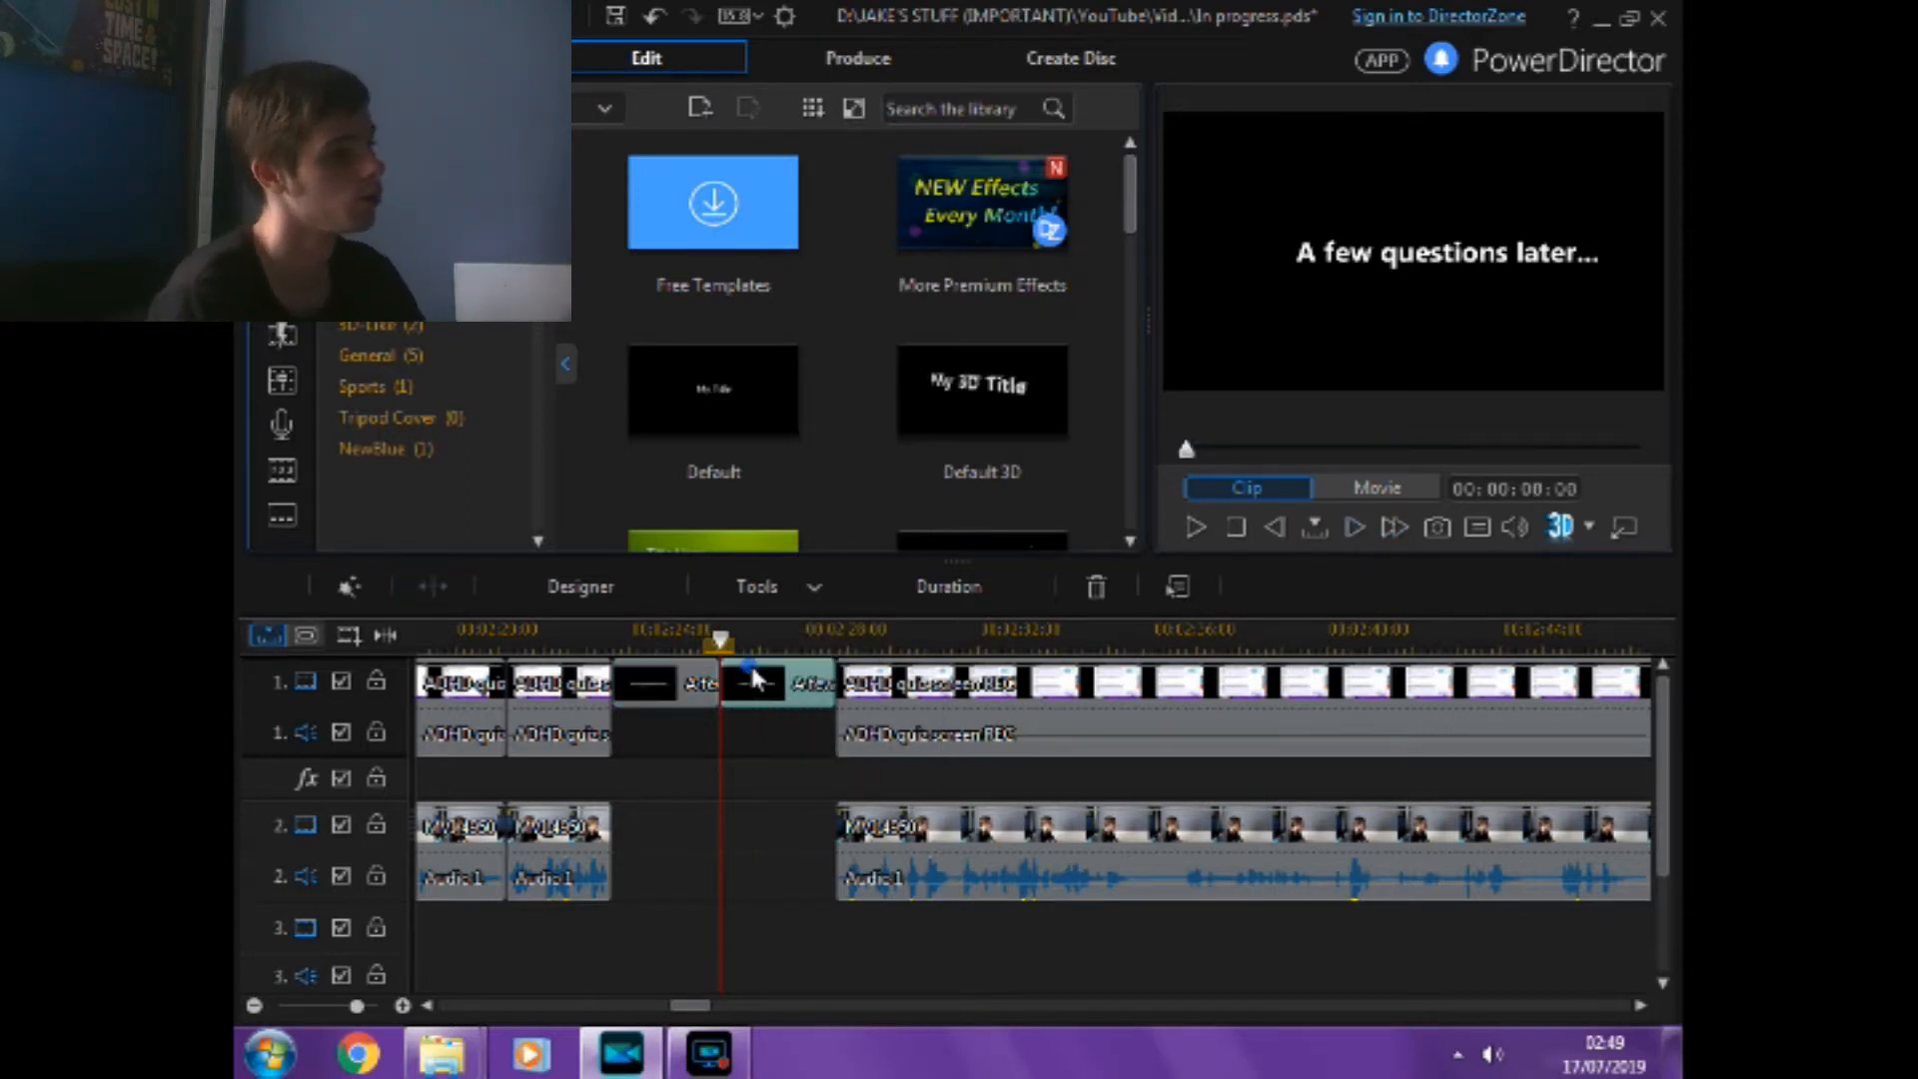
pyautogui.press('Delete')
pyautogui.click(869, 789)
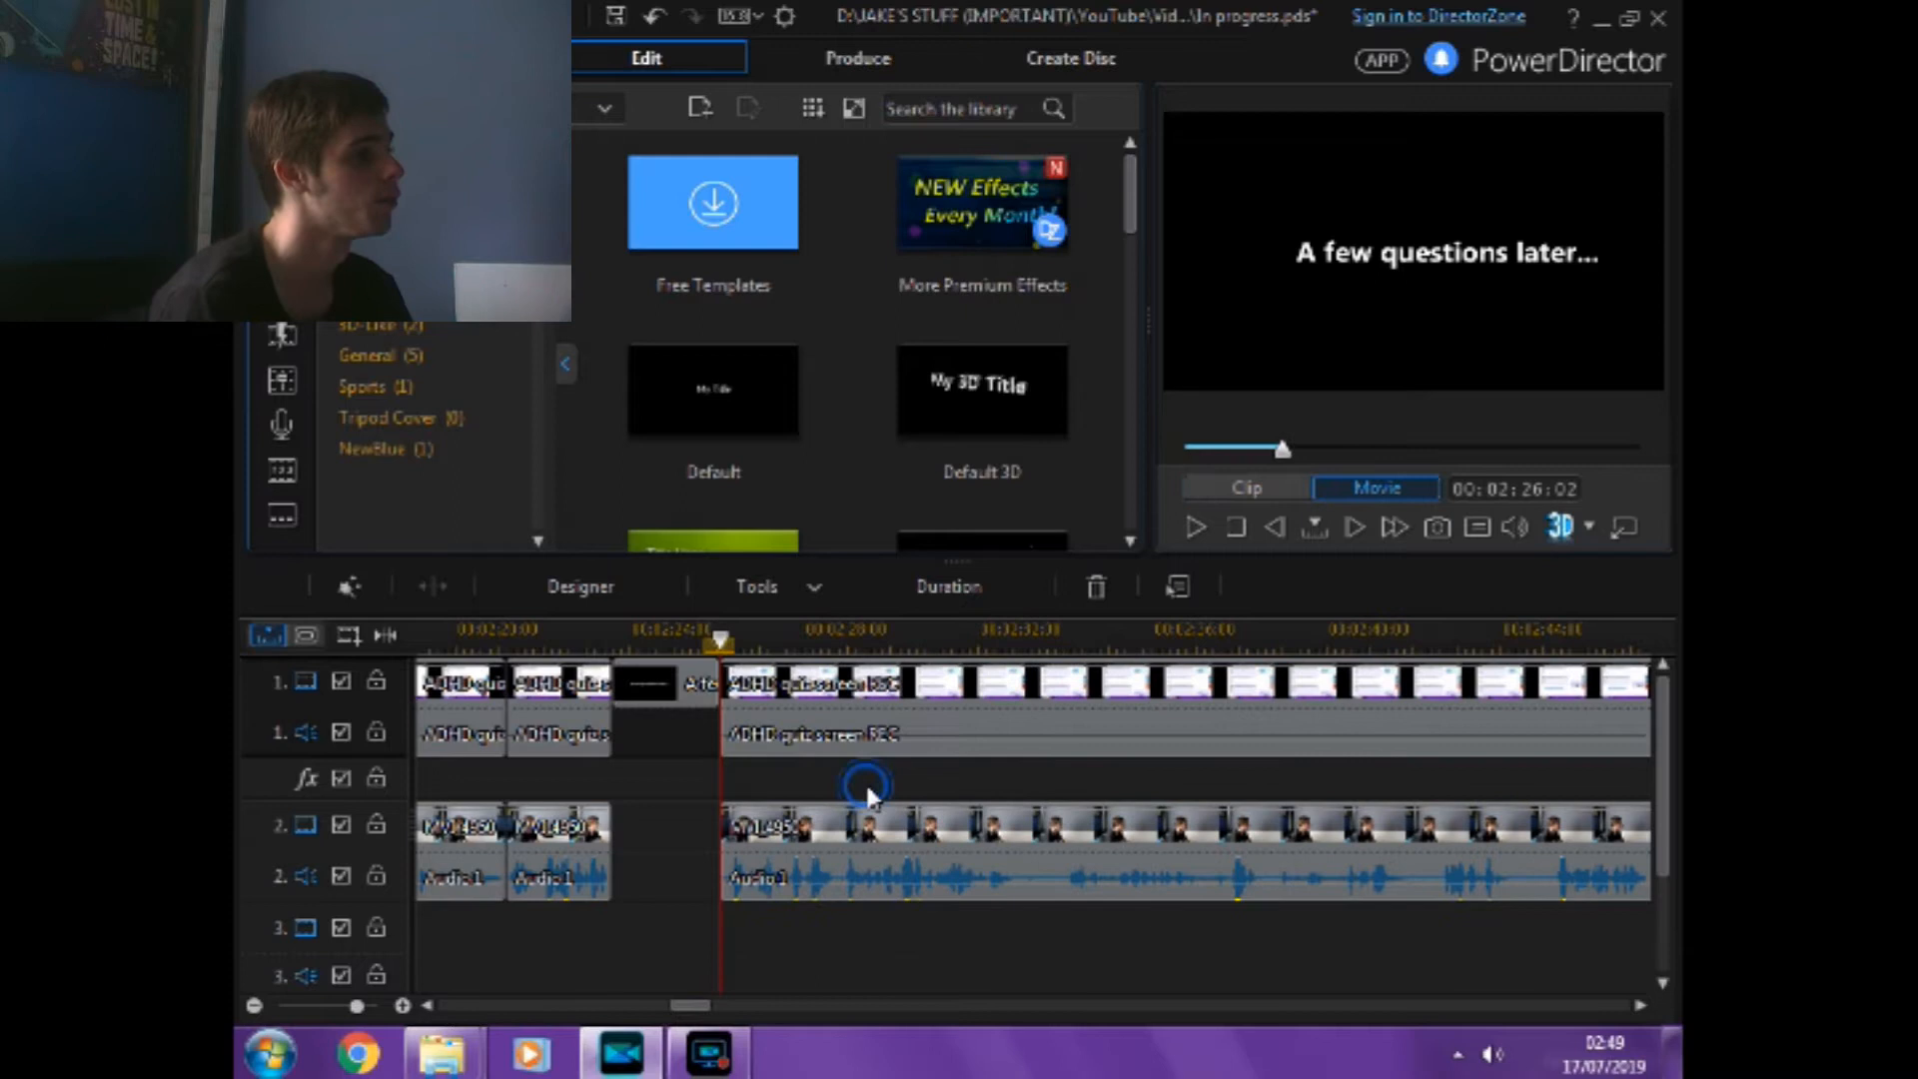
# Place the Mii-Channel-Music clip on audio track 3 under the title, spanning 00:02:23:15 to 00:02:26:02.
pyautogui.click(281, 108)
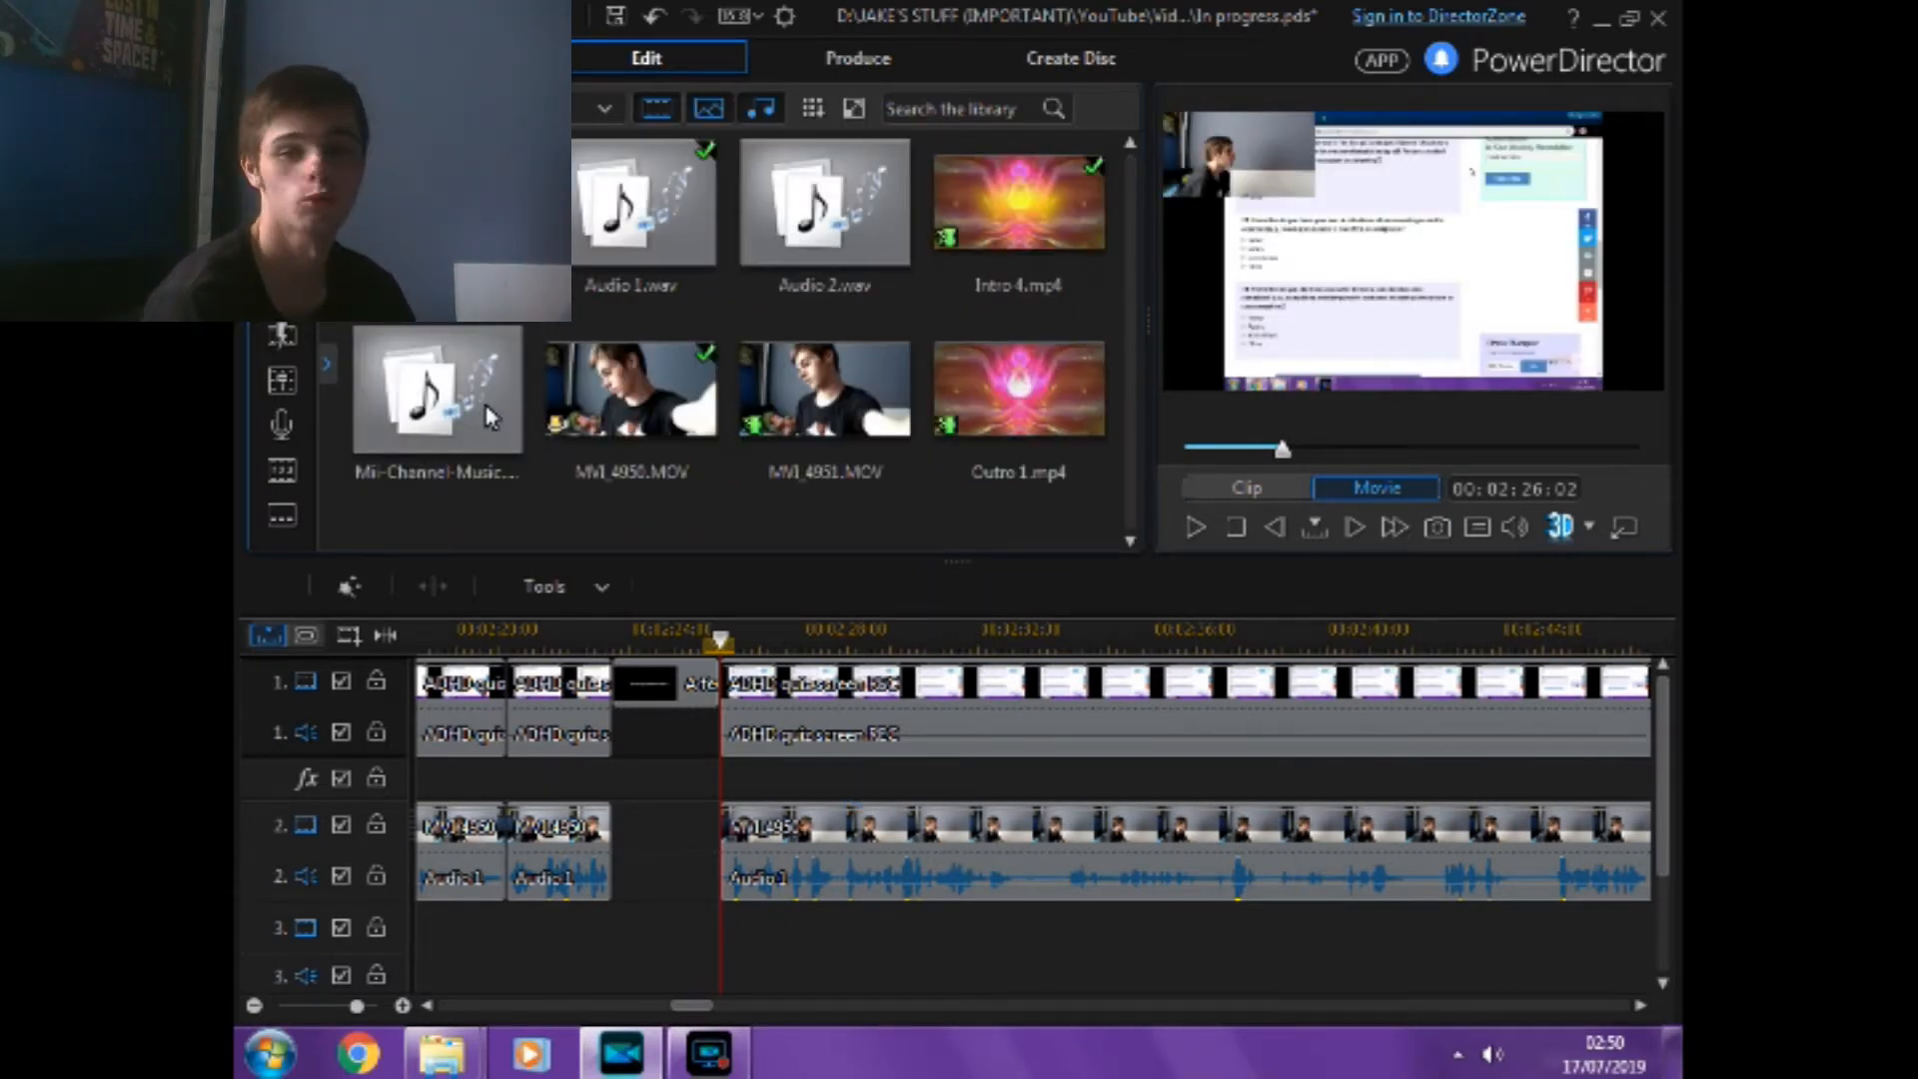
pyautogui.click(512, 418)
pyautogui.moveTo(512, 418); pyautogui.dragTo(615, 940)
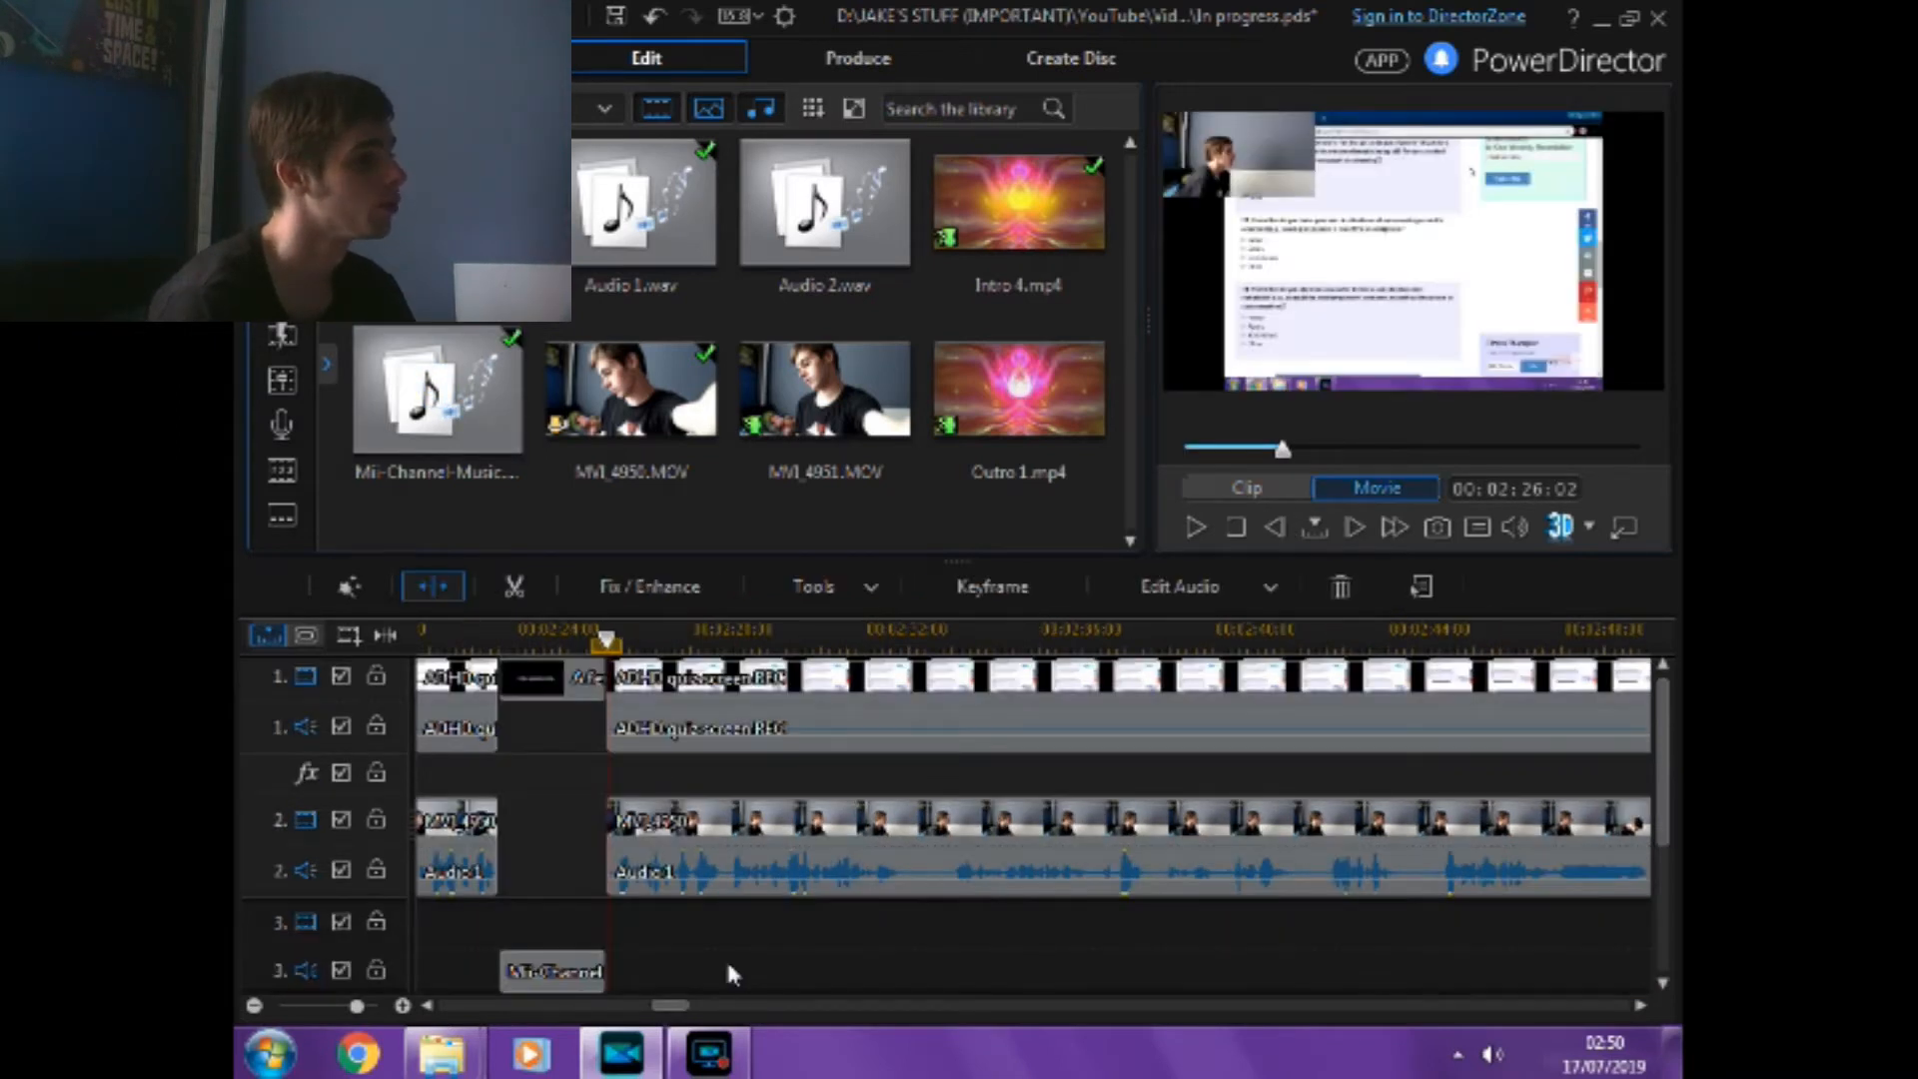
pyautogui.click(727, 971)
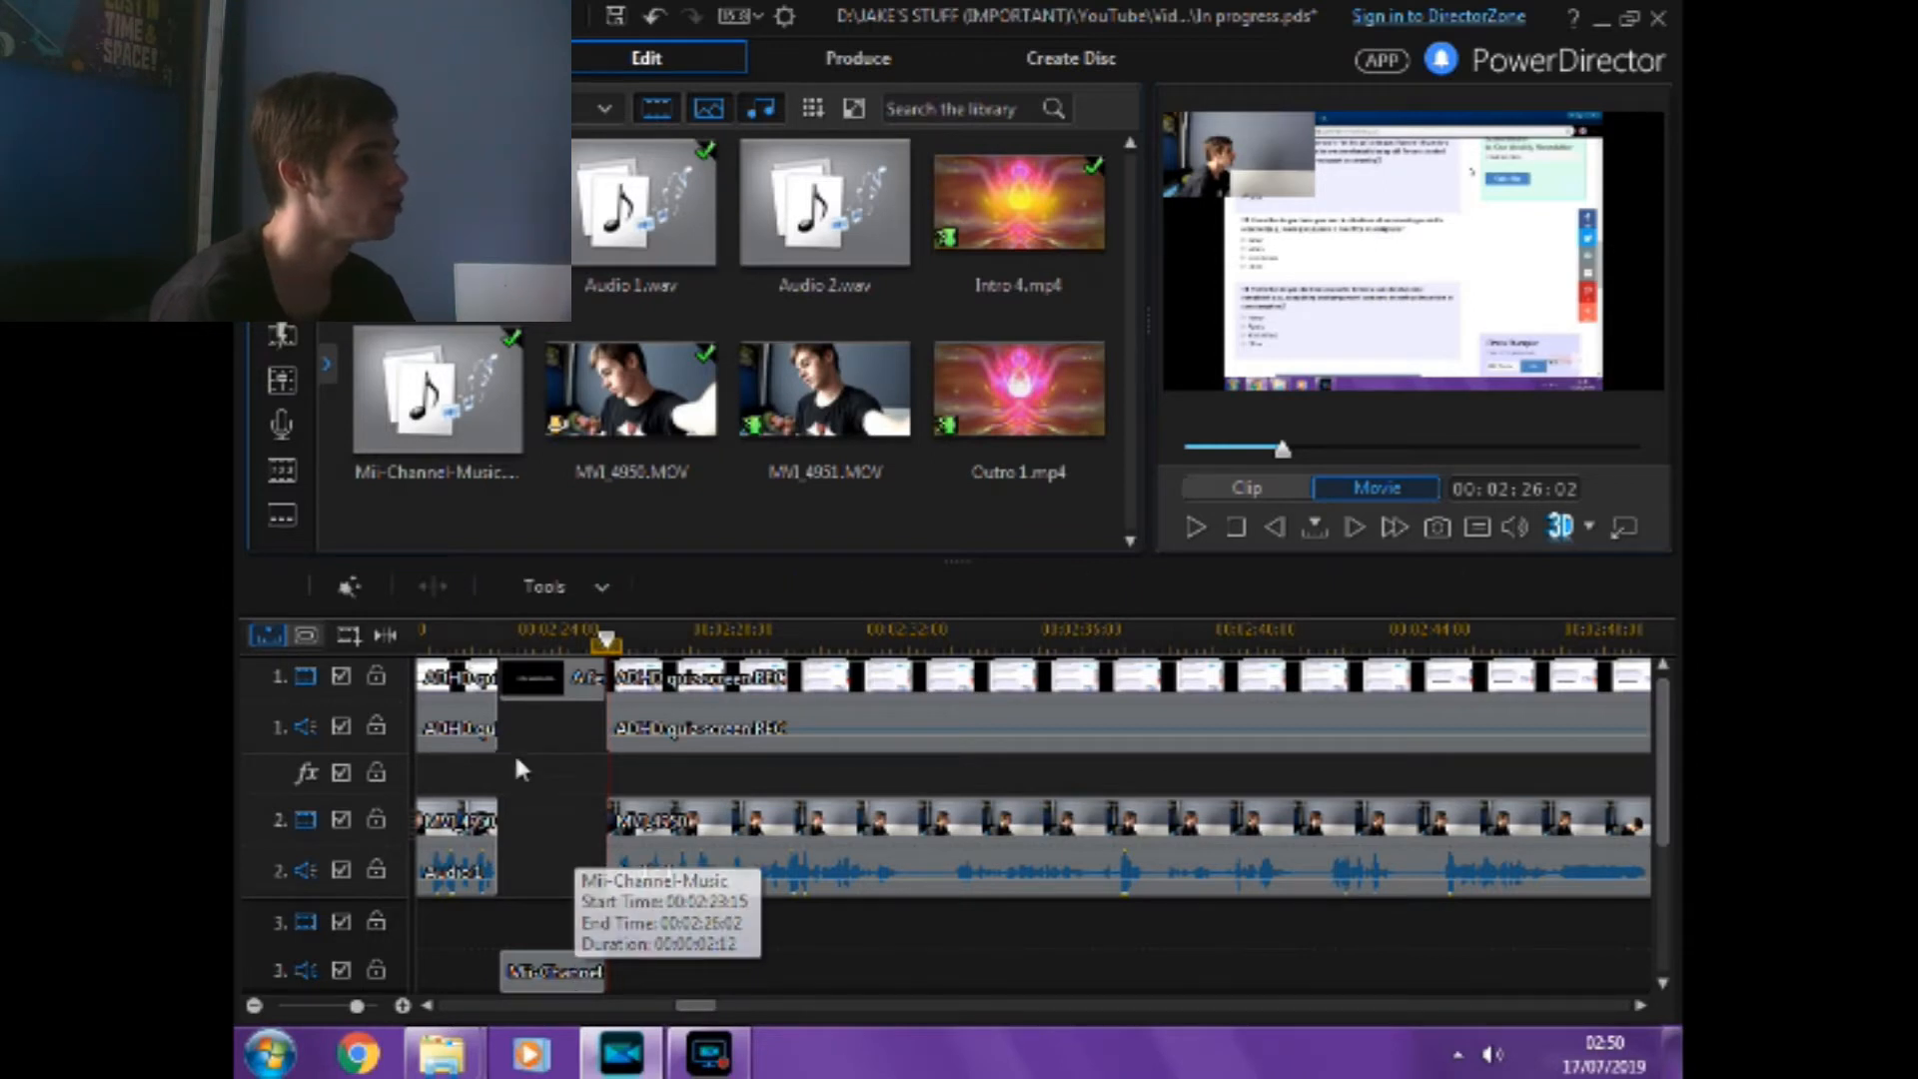
# Play the title section with its music from 00:02:23:09 and save the project.
pyautogui.click(486, 633)
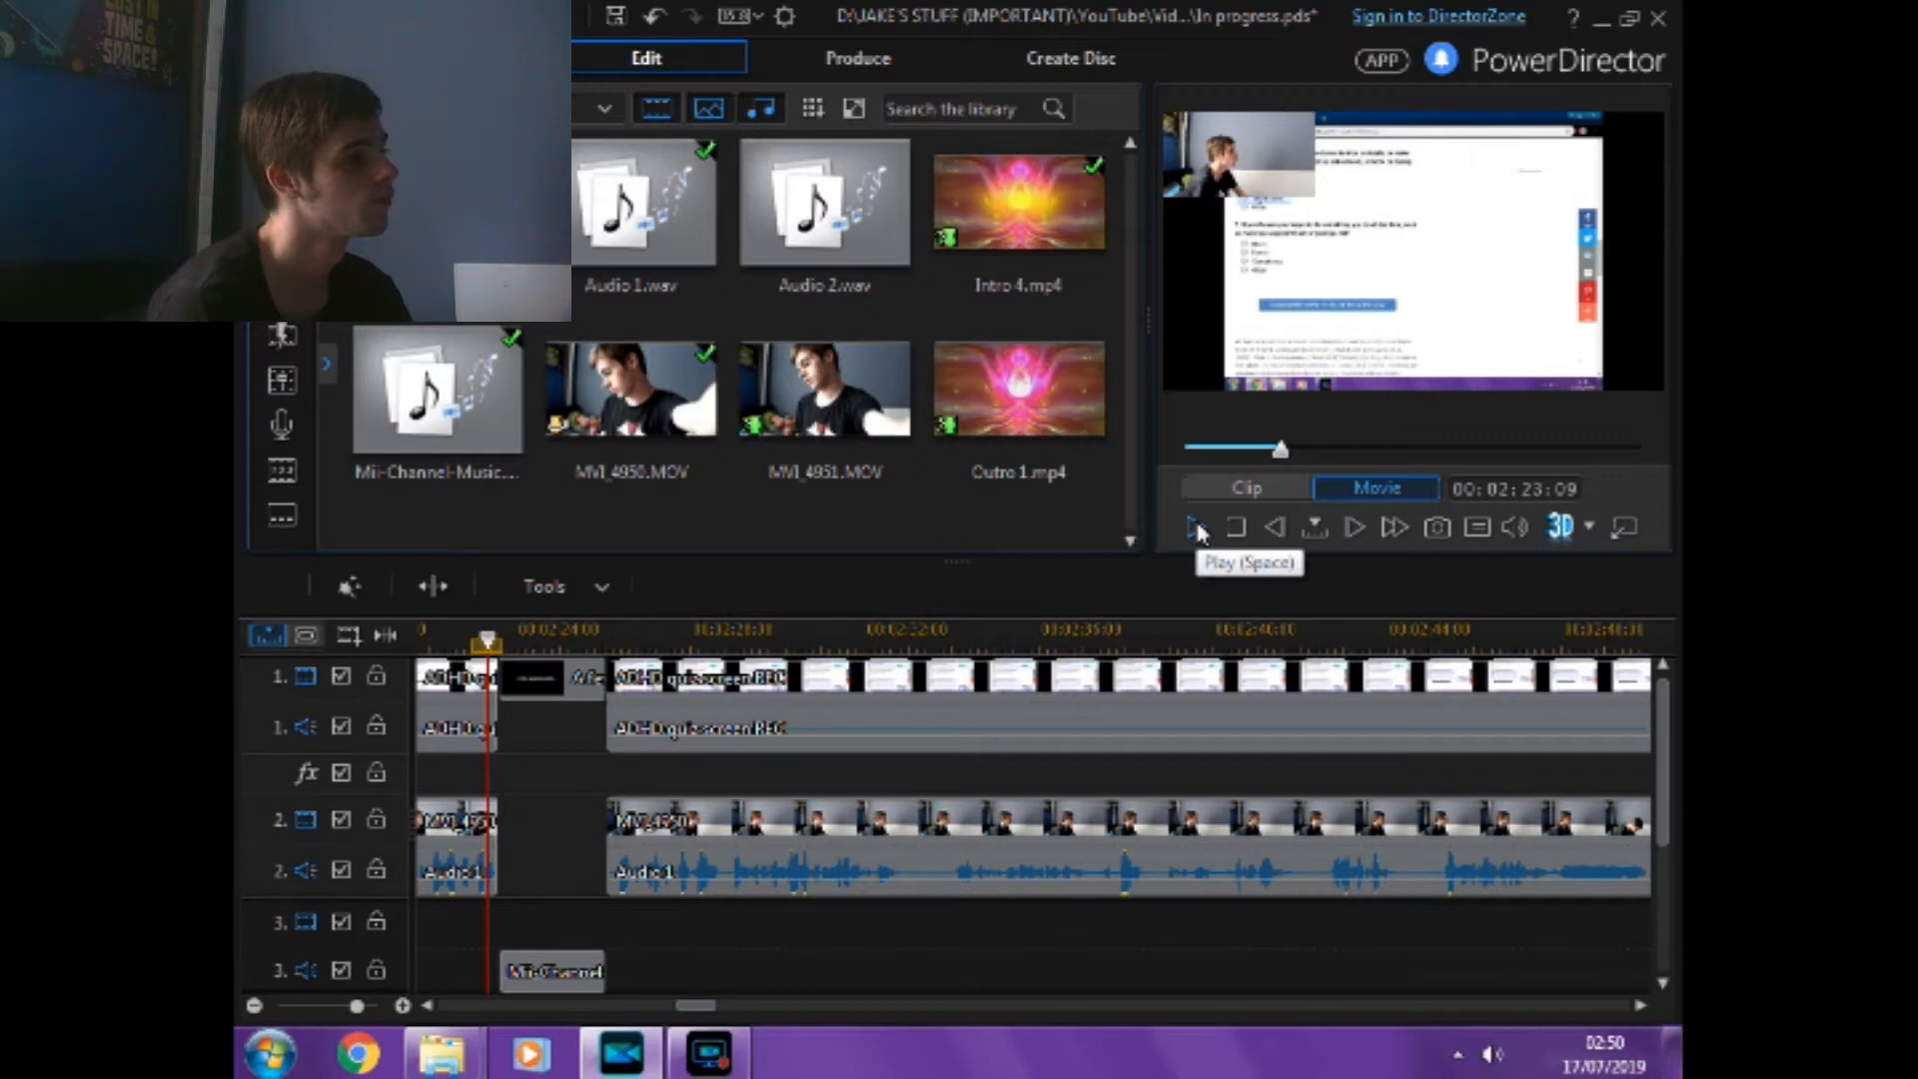
pyautogui.click(1195, 528)
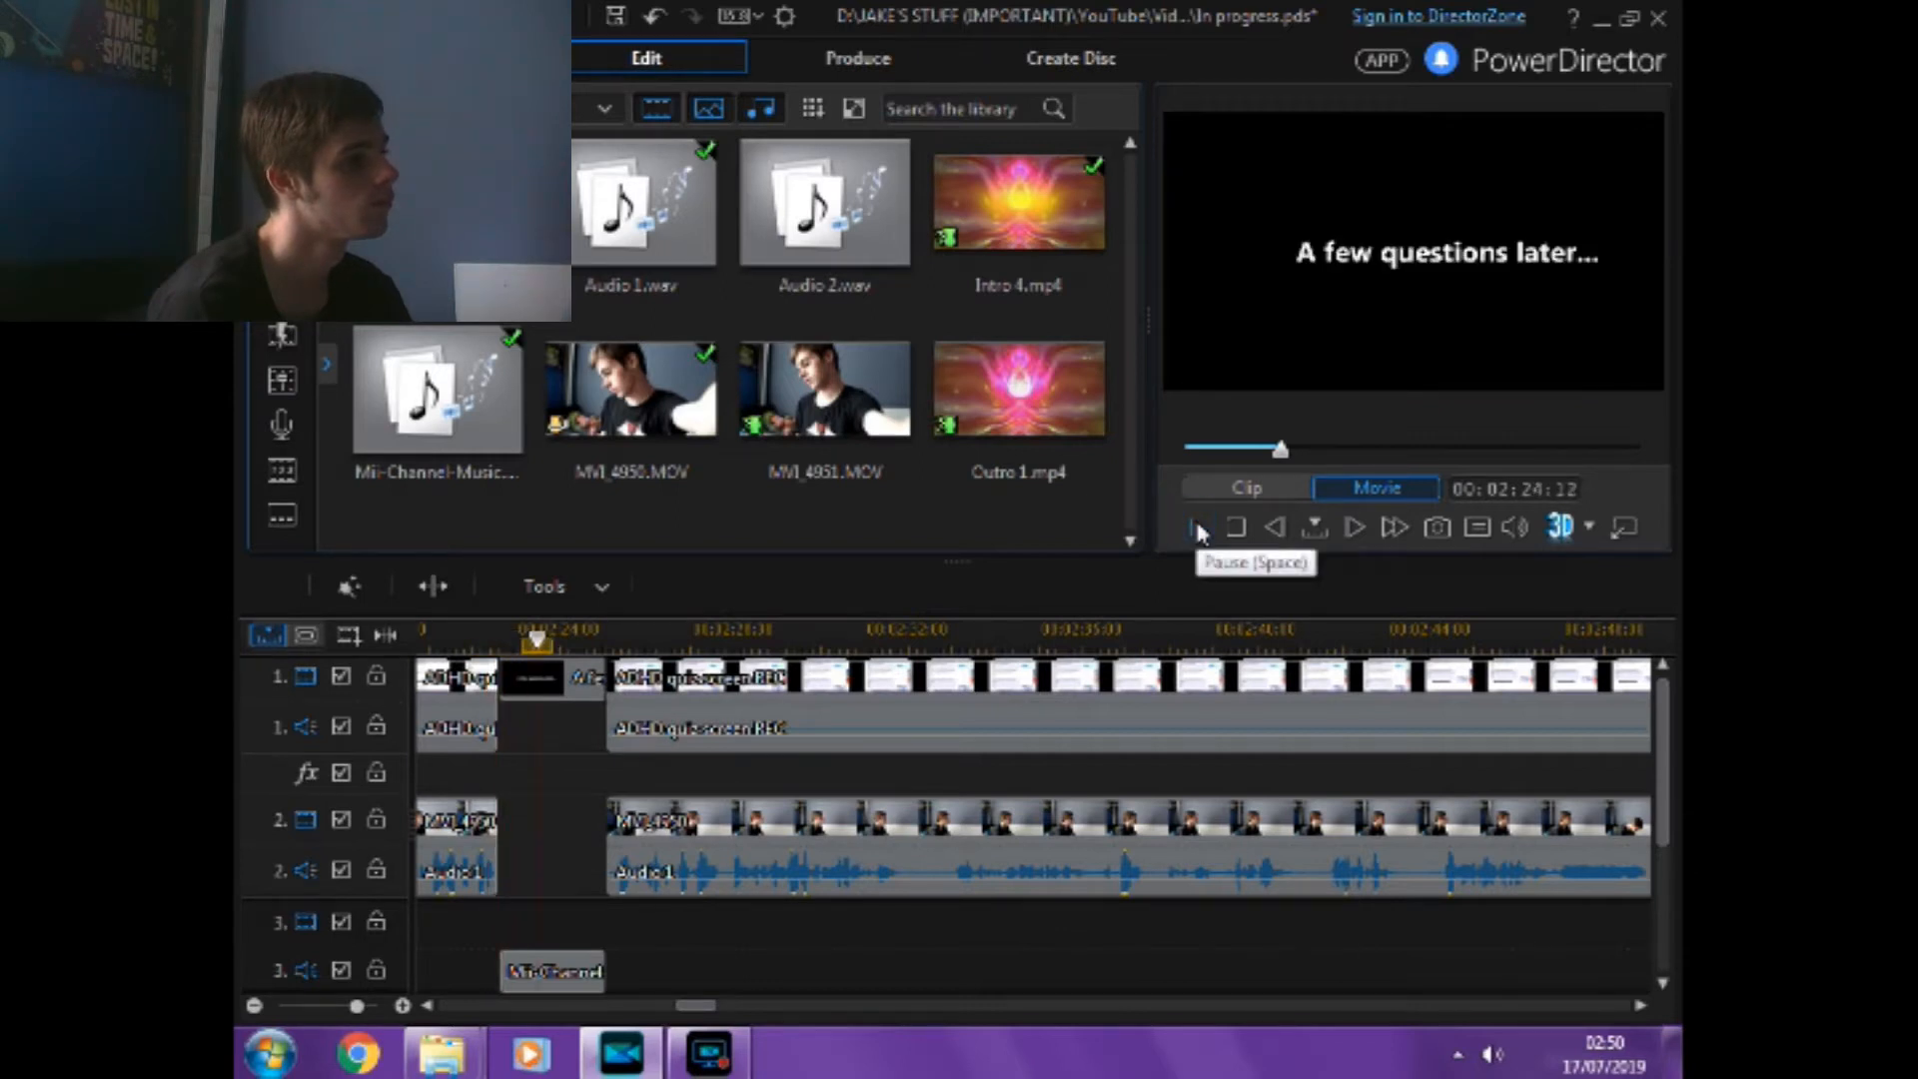
pyautogui.click(1197, 528)
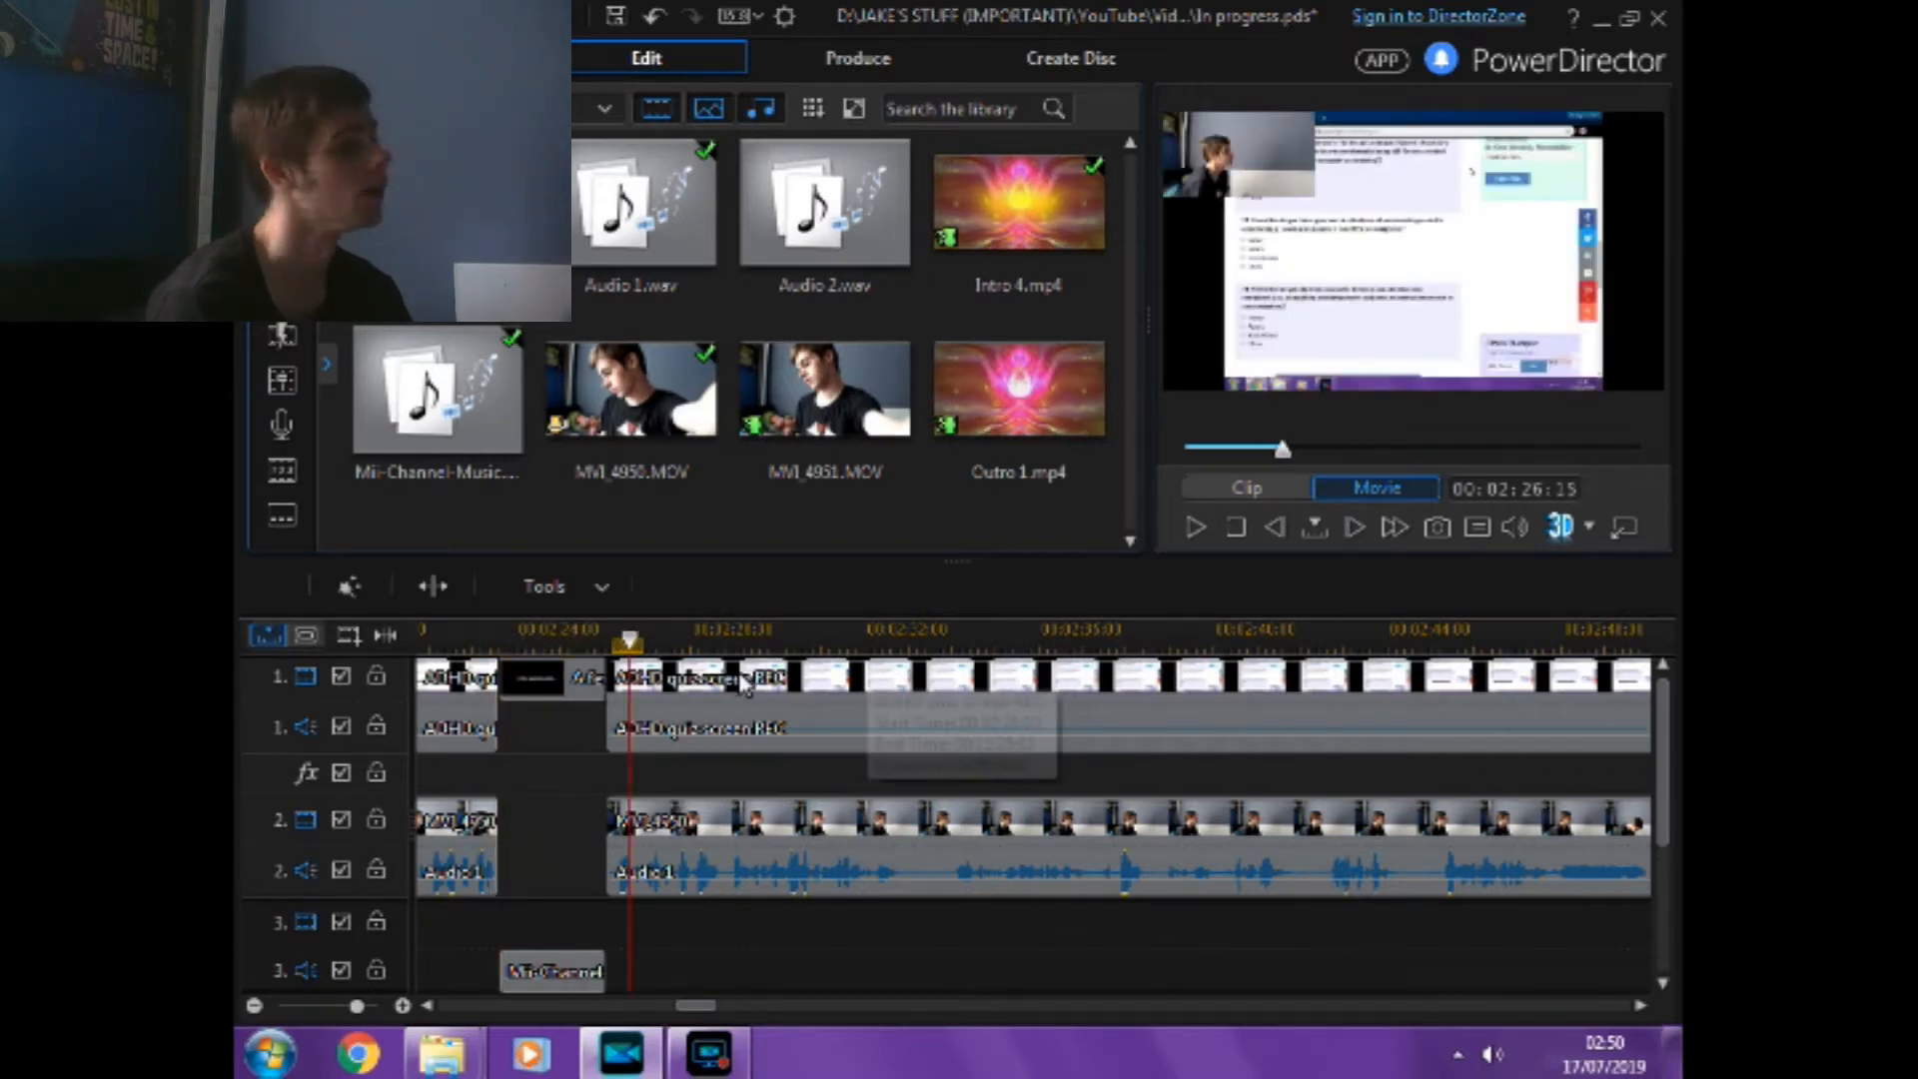
pyautogui.click(579, 663)
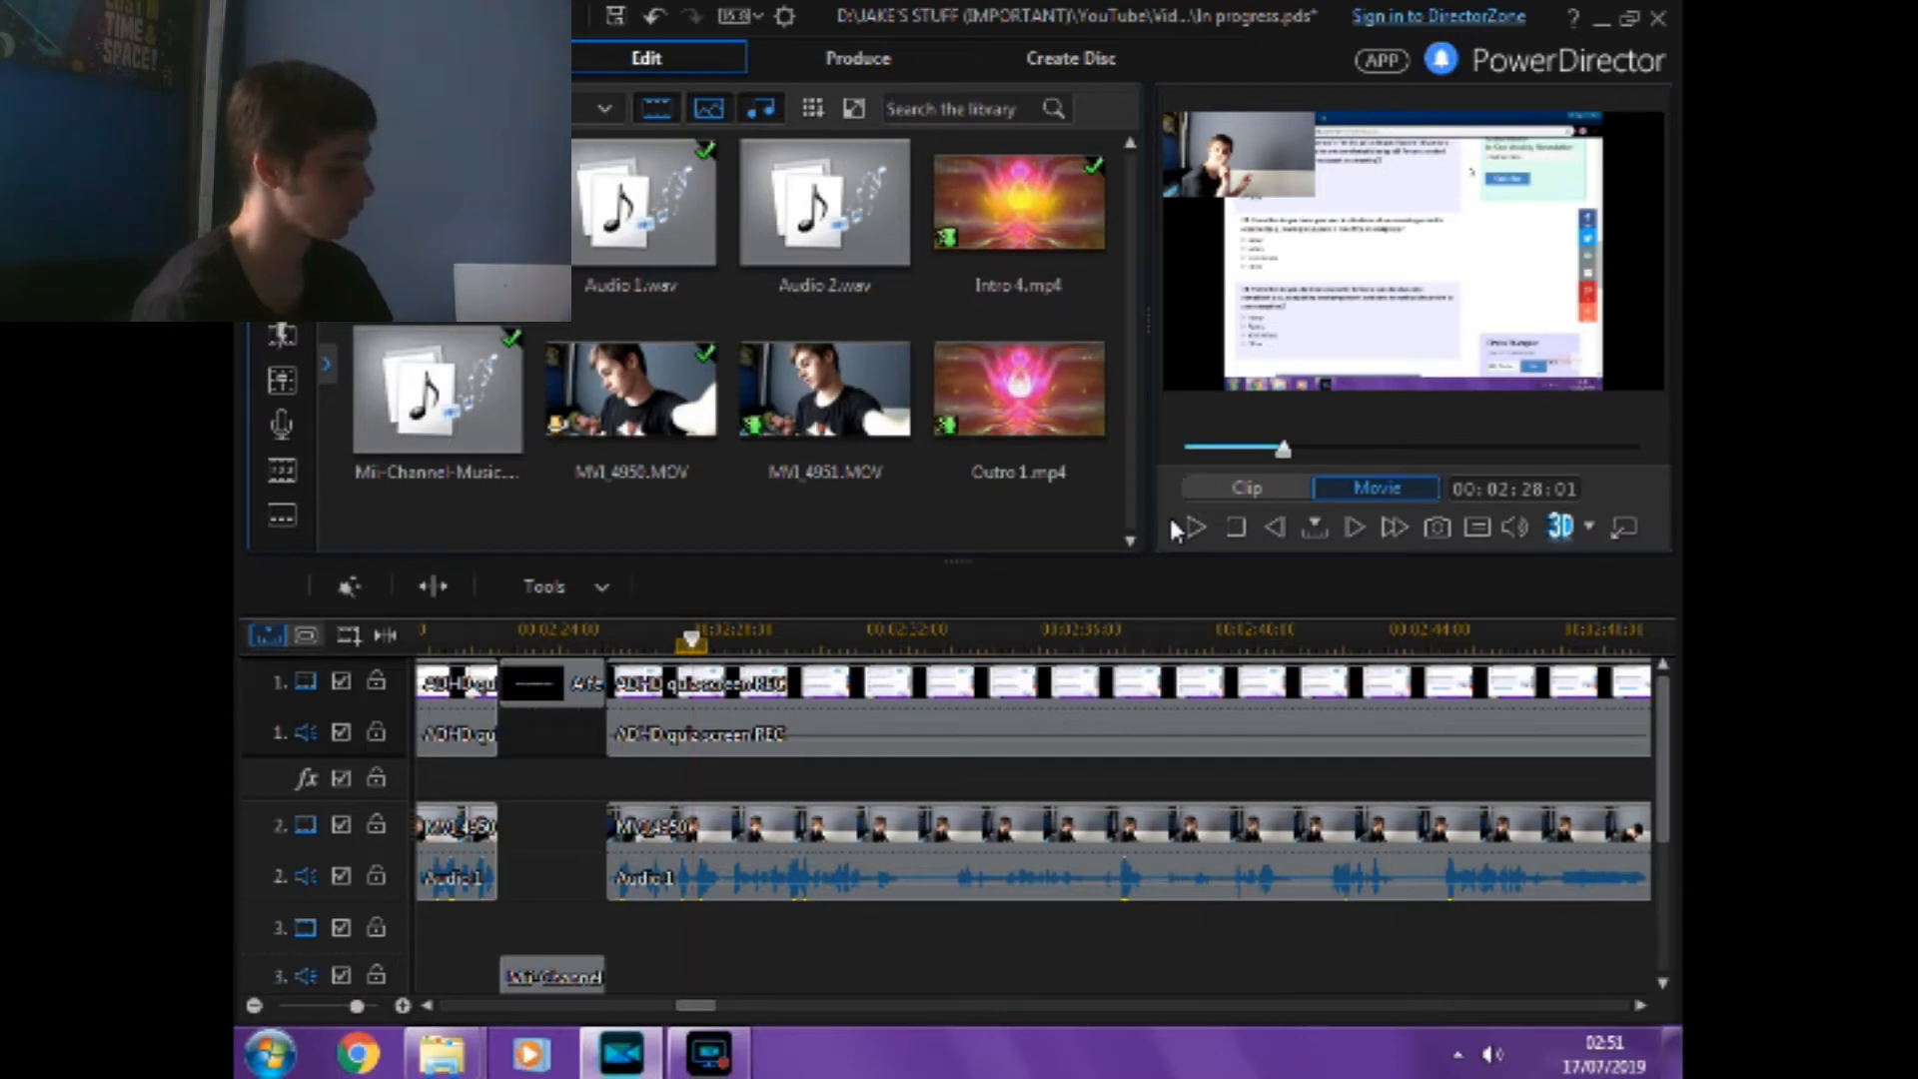
pyautogui.hotkey('ctrl', 's')
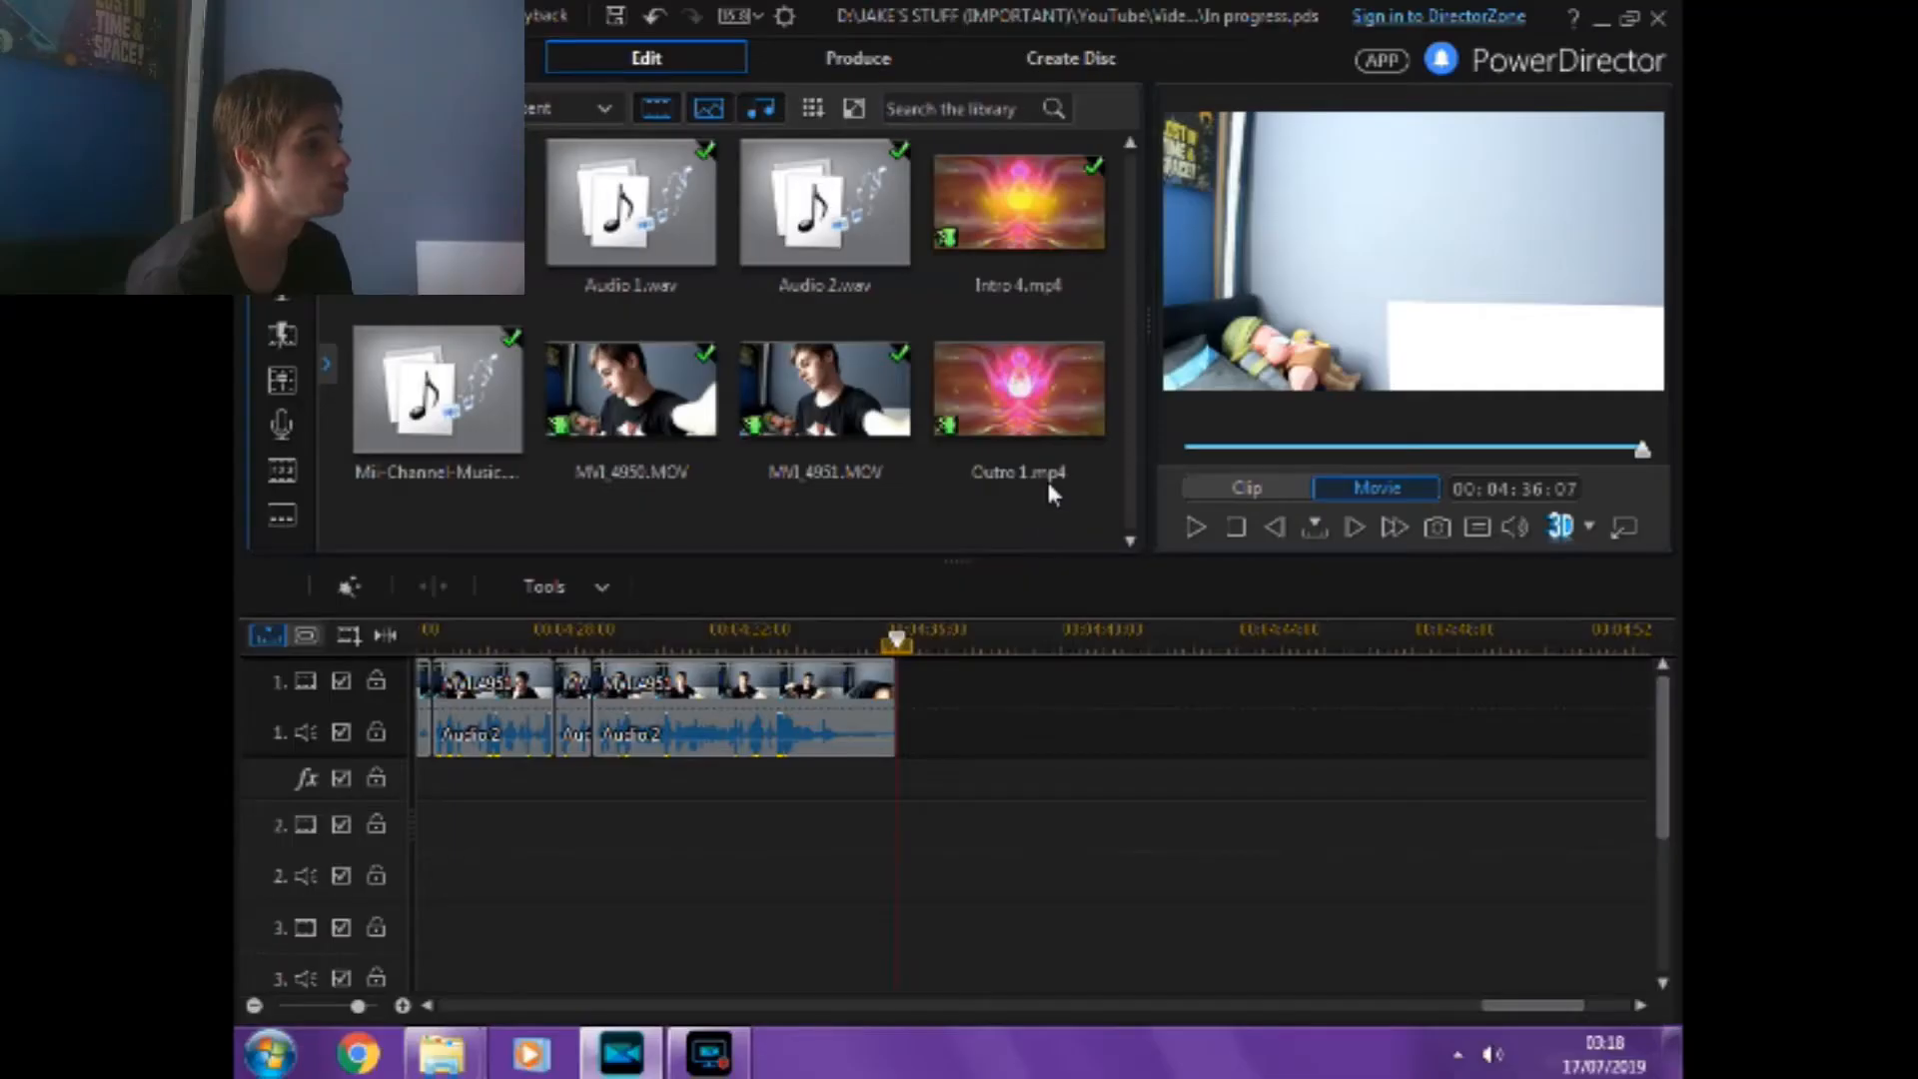
# Add Outro 1.mp4 to track 1 at 00:04:36:07, directly after the last clip, and check the whole movie's length.
pyautogui.moveTo(1047, 489); pyautogui.dragTo(904, 699)
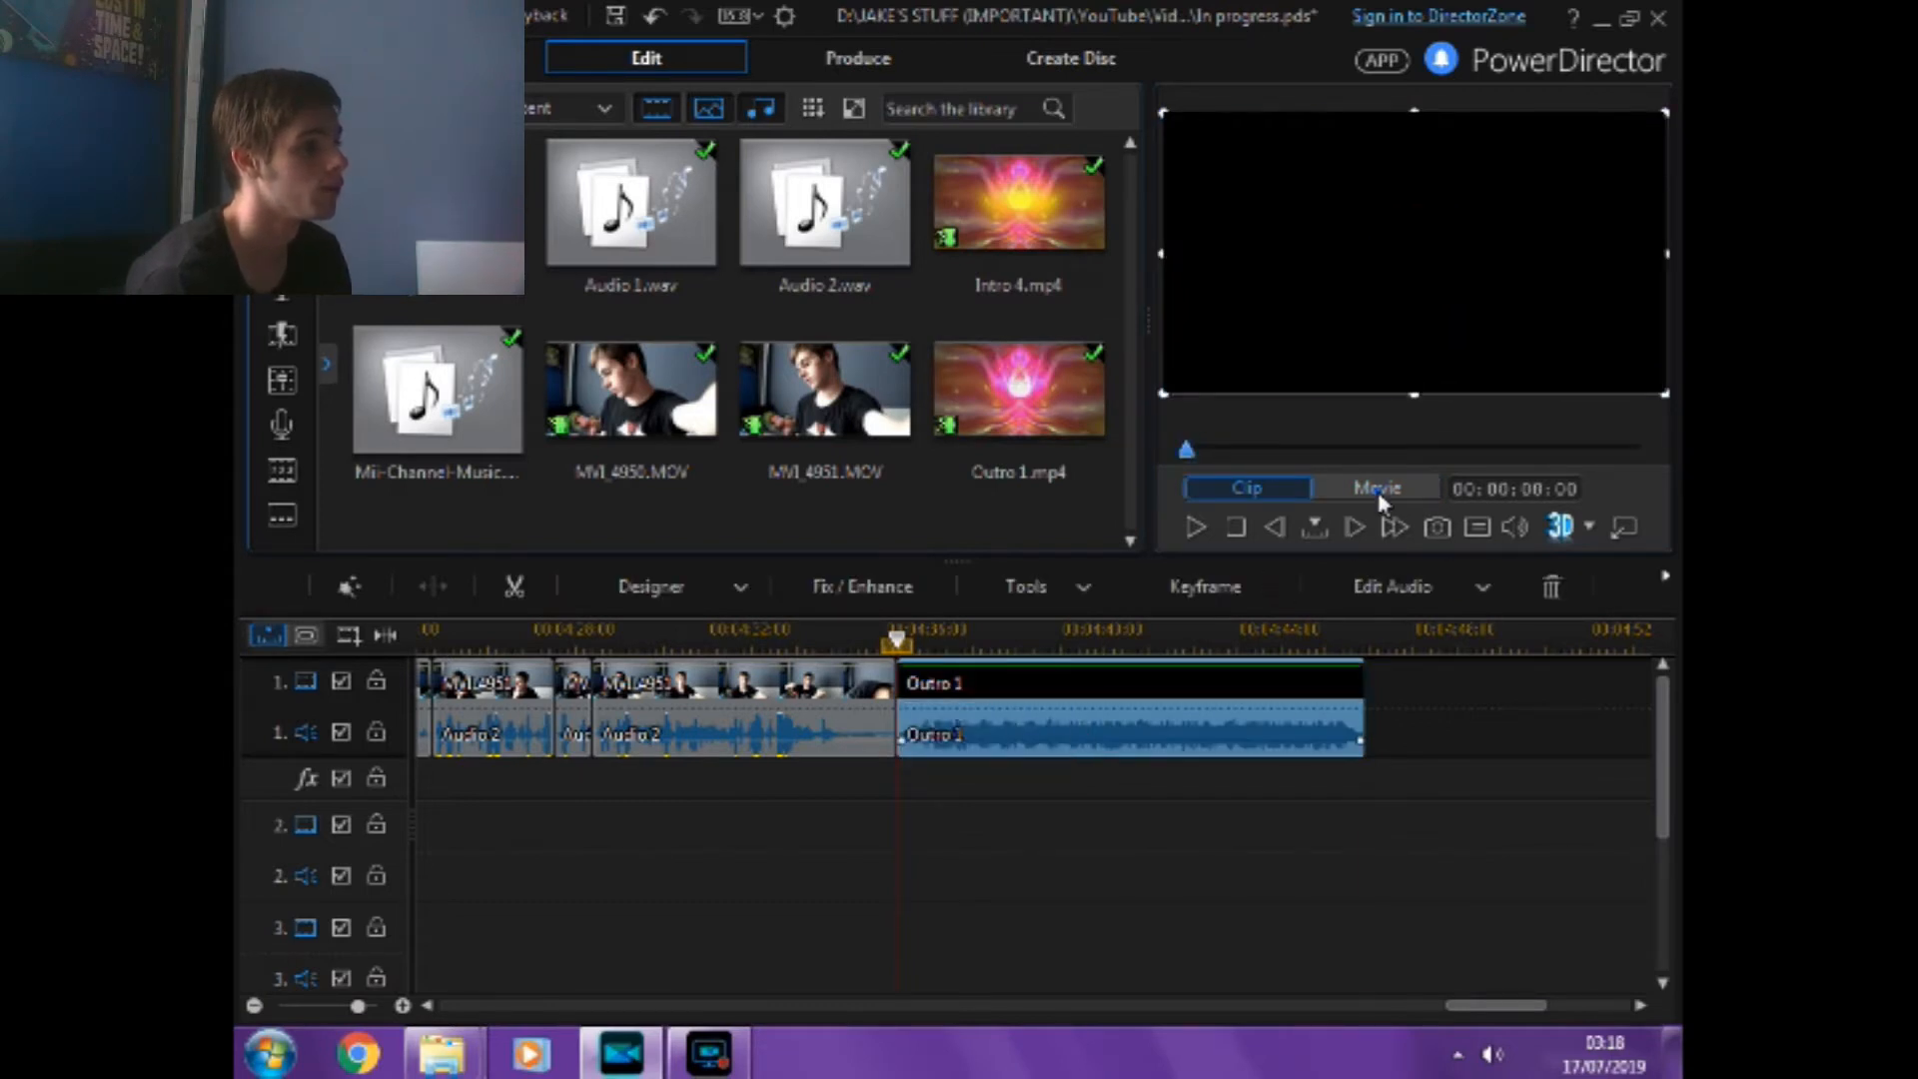
pyautogui.click(1407, 490)
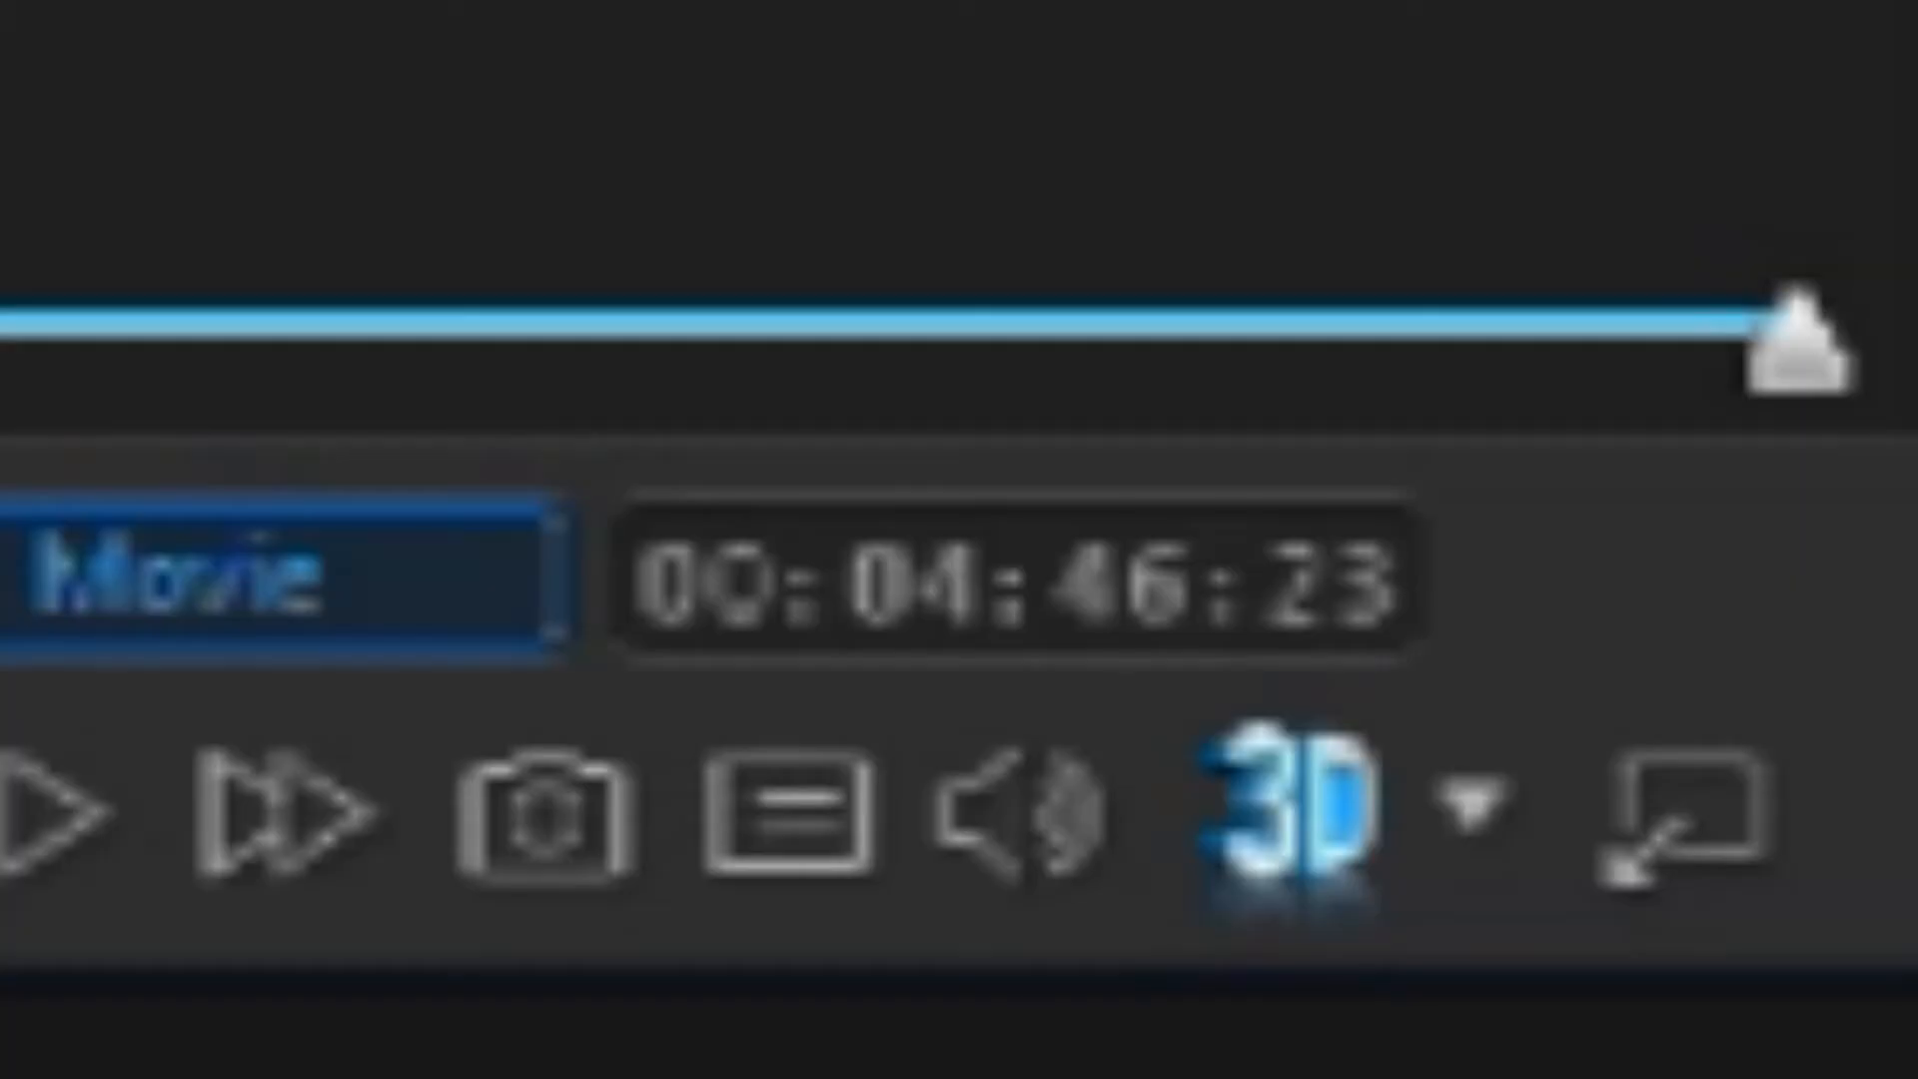
# Import the Always_Be_My_Unicorn music file from File Explorer into the media library.
pyautogui.moveTo(1343, 1006); pyautogui.dragTo(528, 1006)
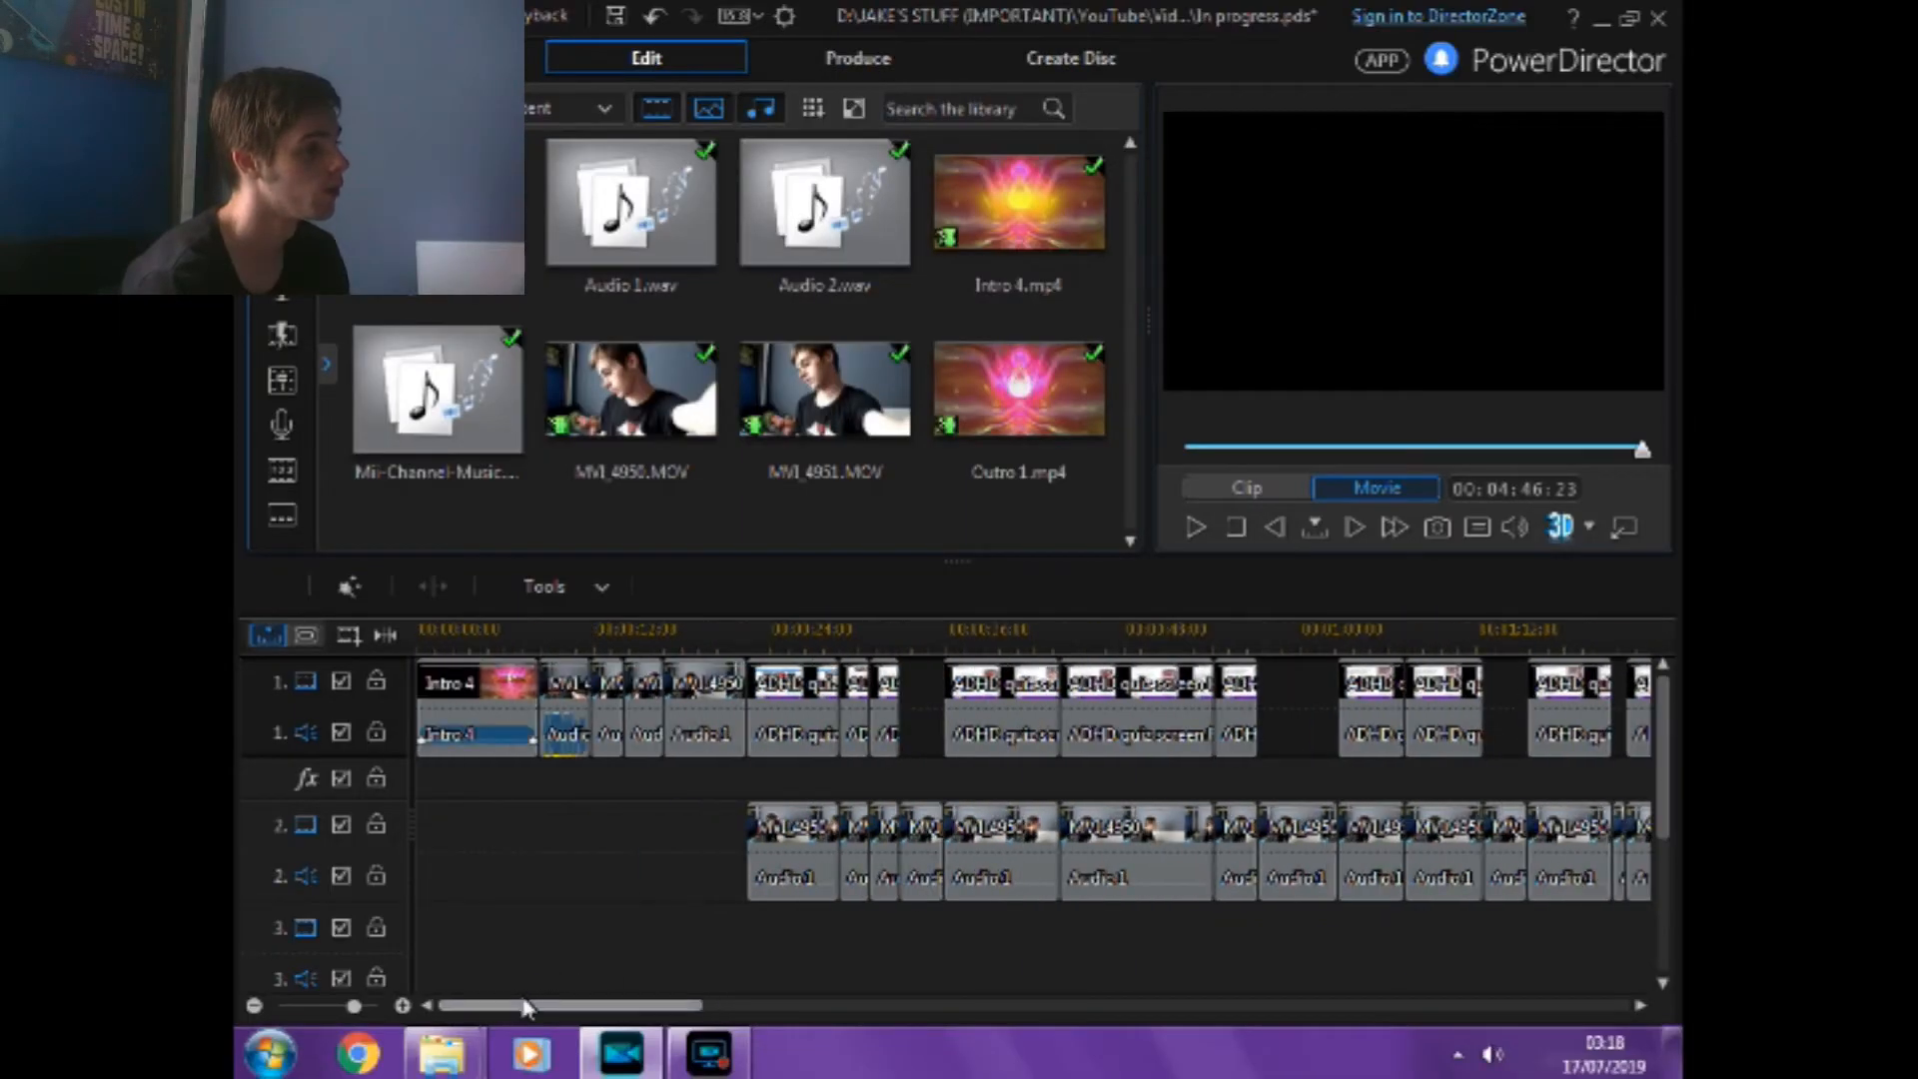
pyautogui.moveTo(459, 1050)
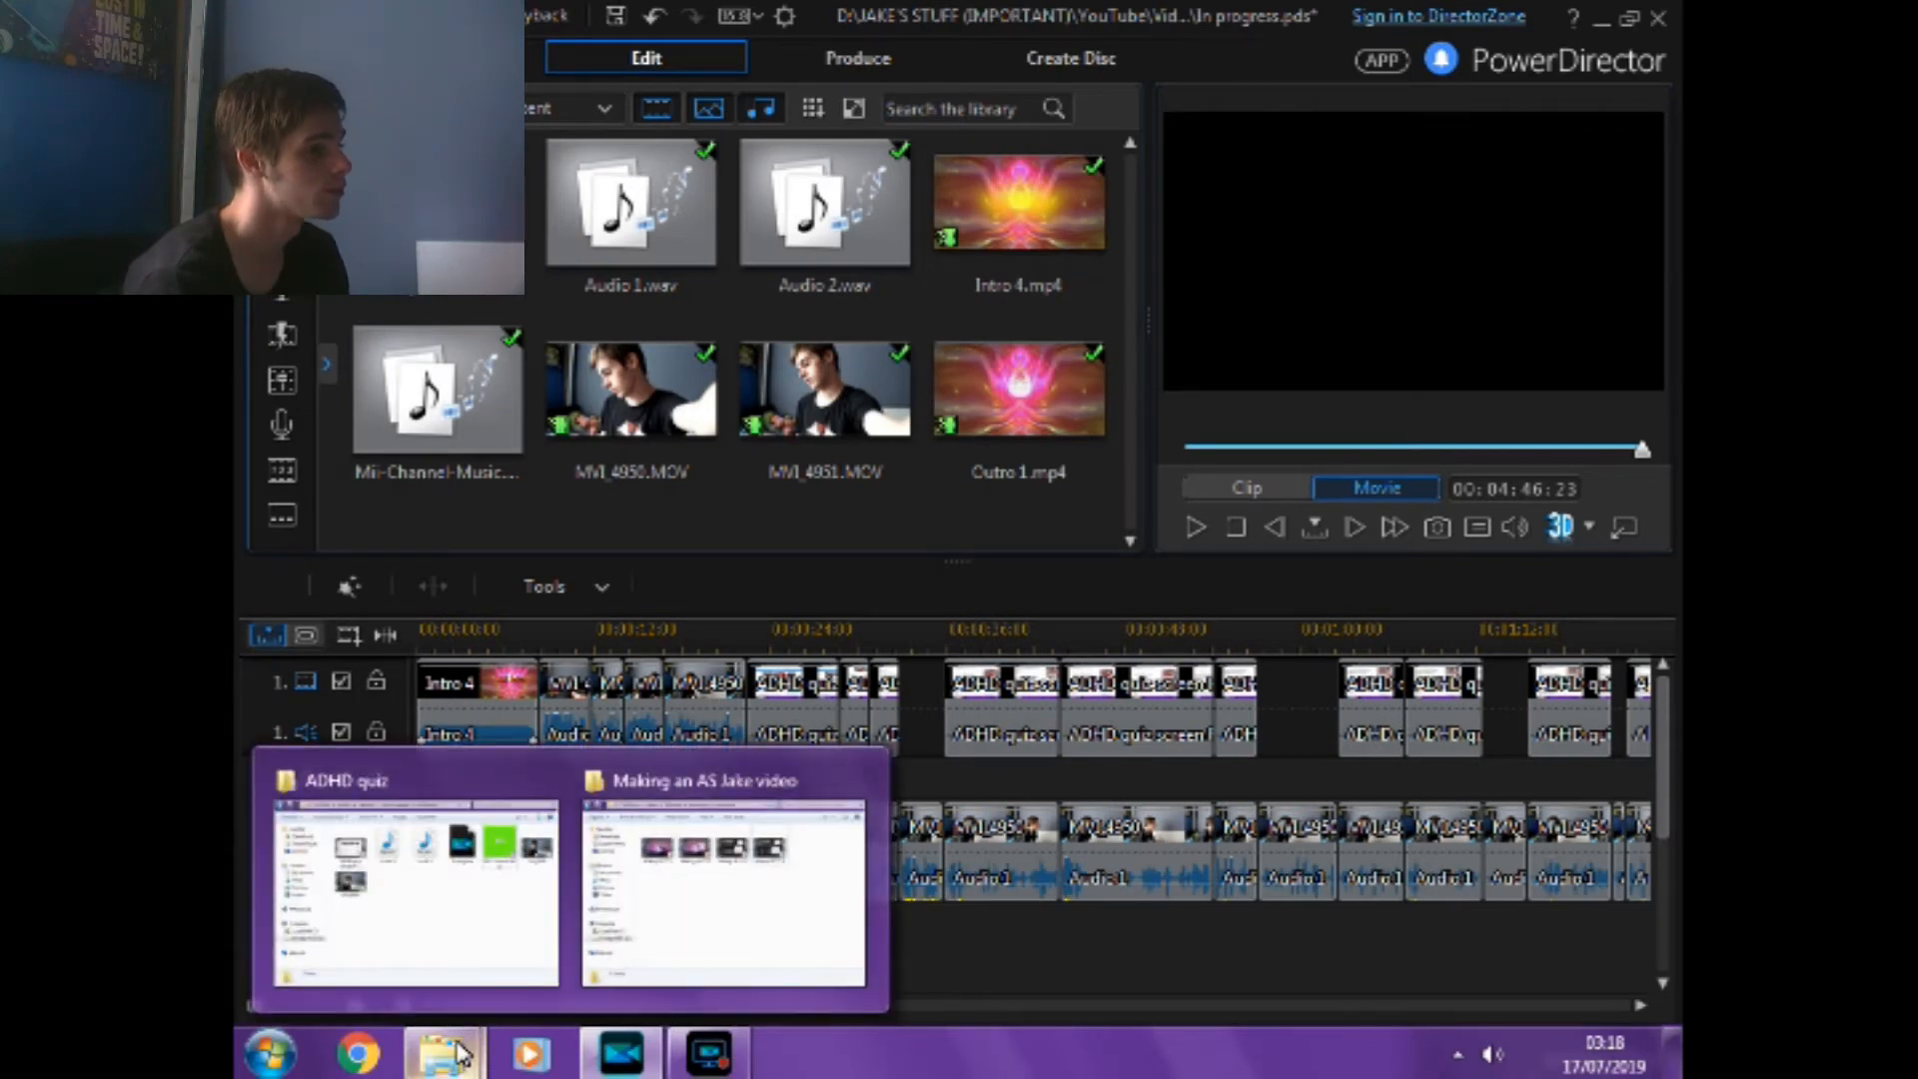
pyautogui.click(609, 951)
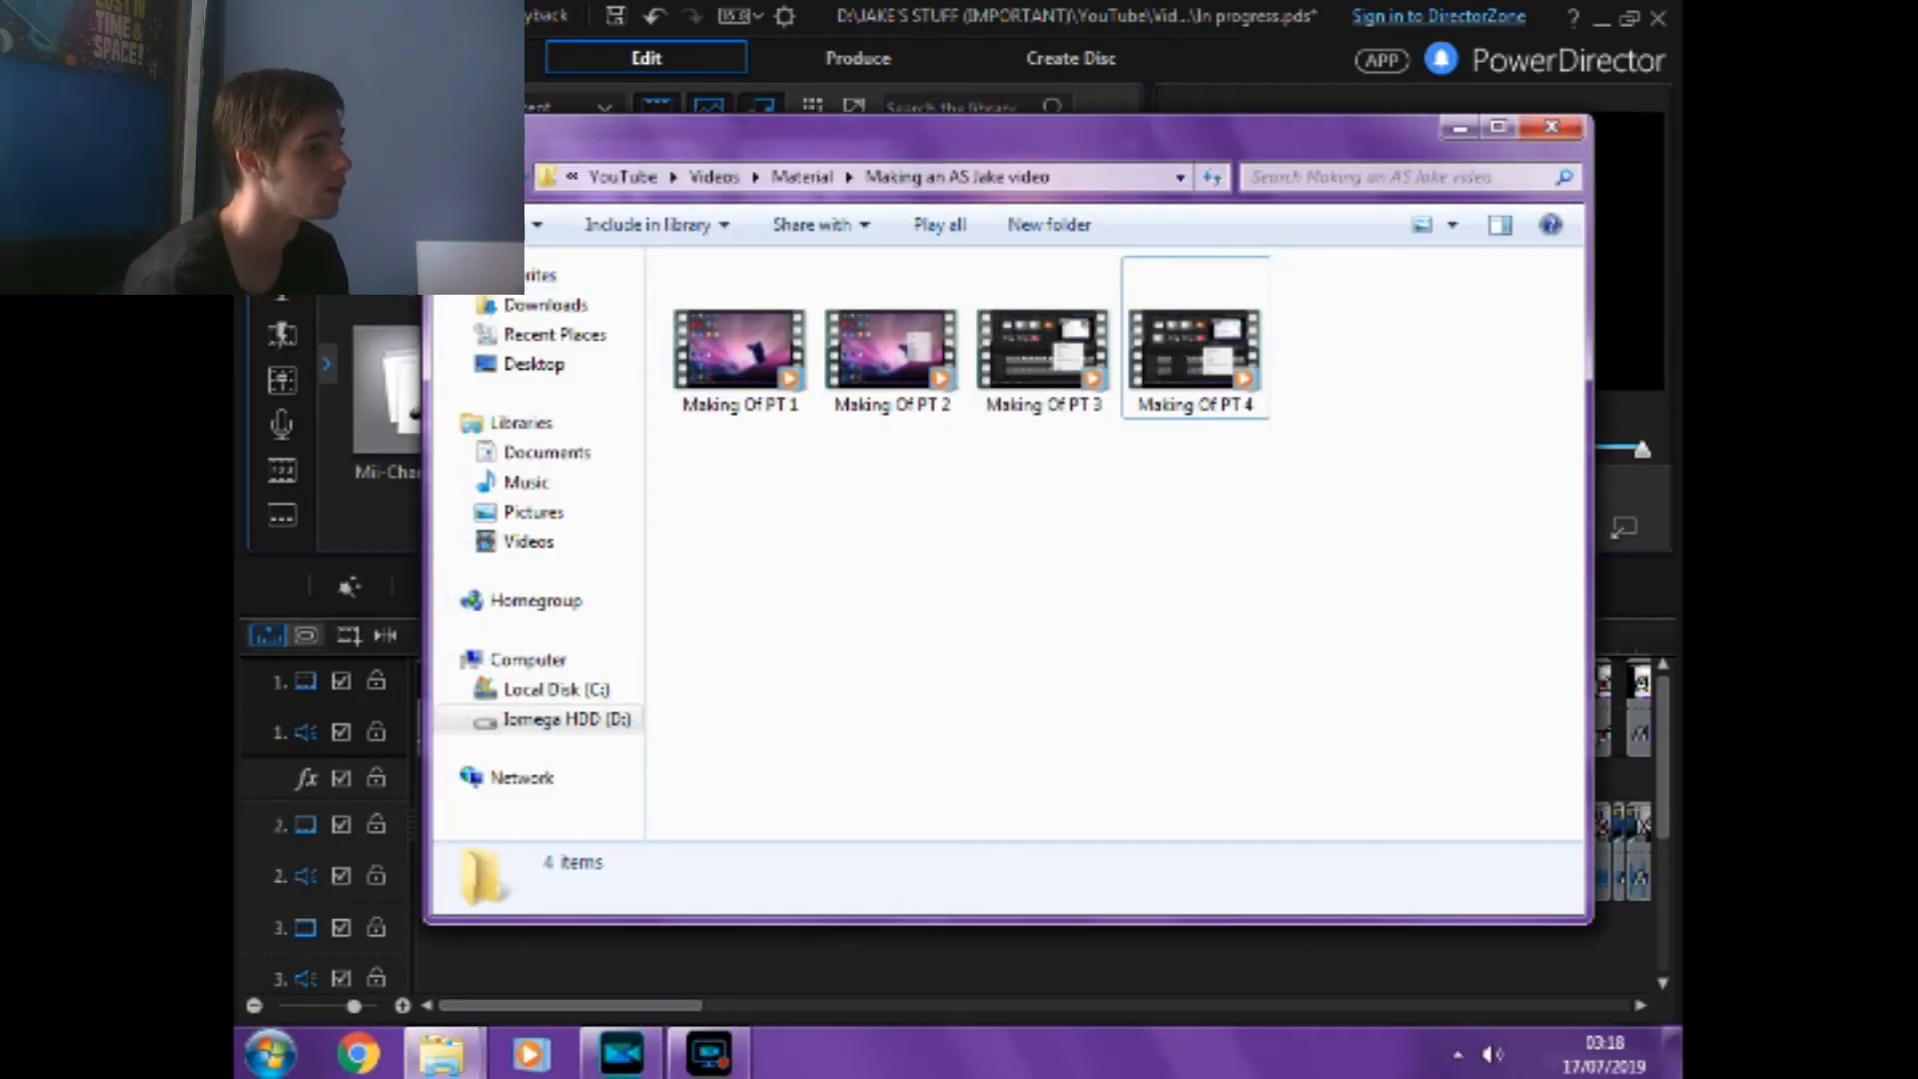
pyautogui.click(457, 177)
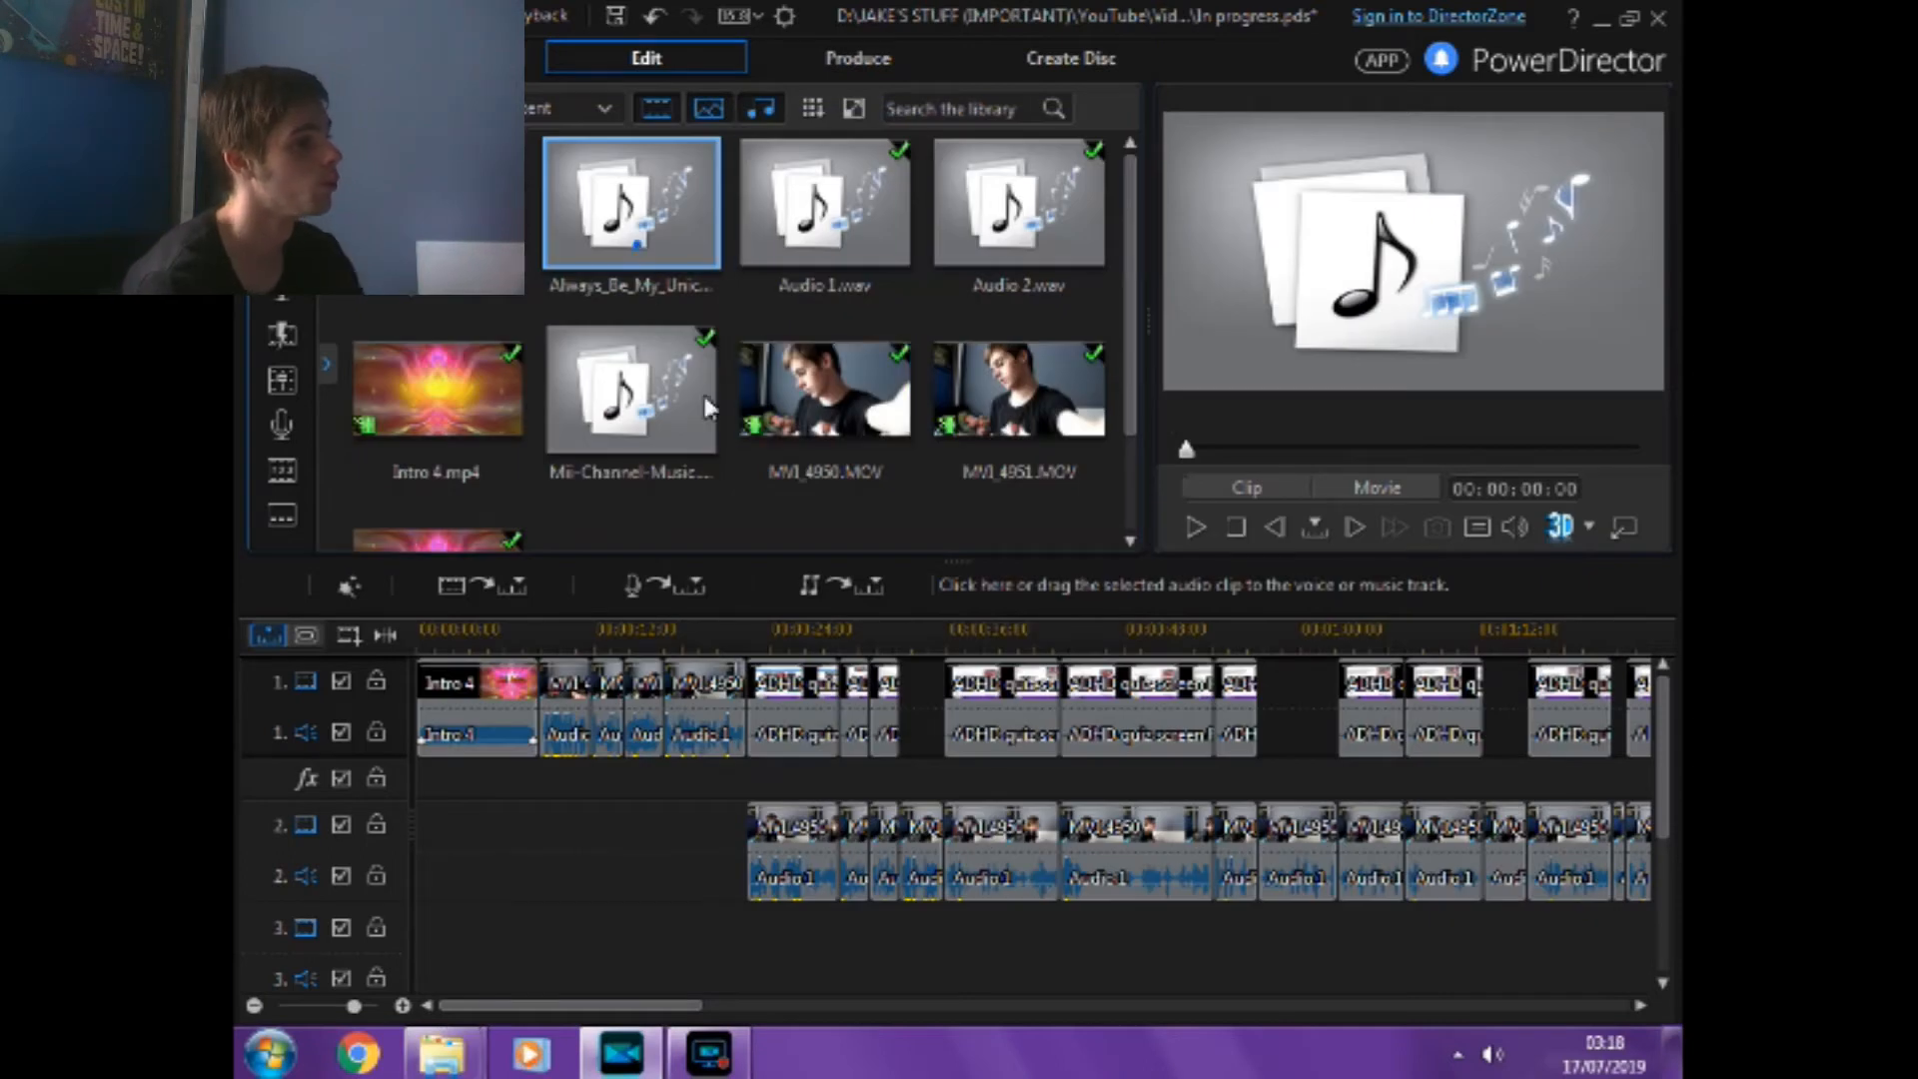
# Place the Always_Be_My_Unicorn clip on audio track 4, starting at the end of the intro at 00:00:08:08.
pyautogui.moveTo(707, 404); pyautogui.dragTo(547, 931)
pyautogui.click(543, 837)
pyautogui.scroll(-1, 547, 1016)
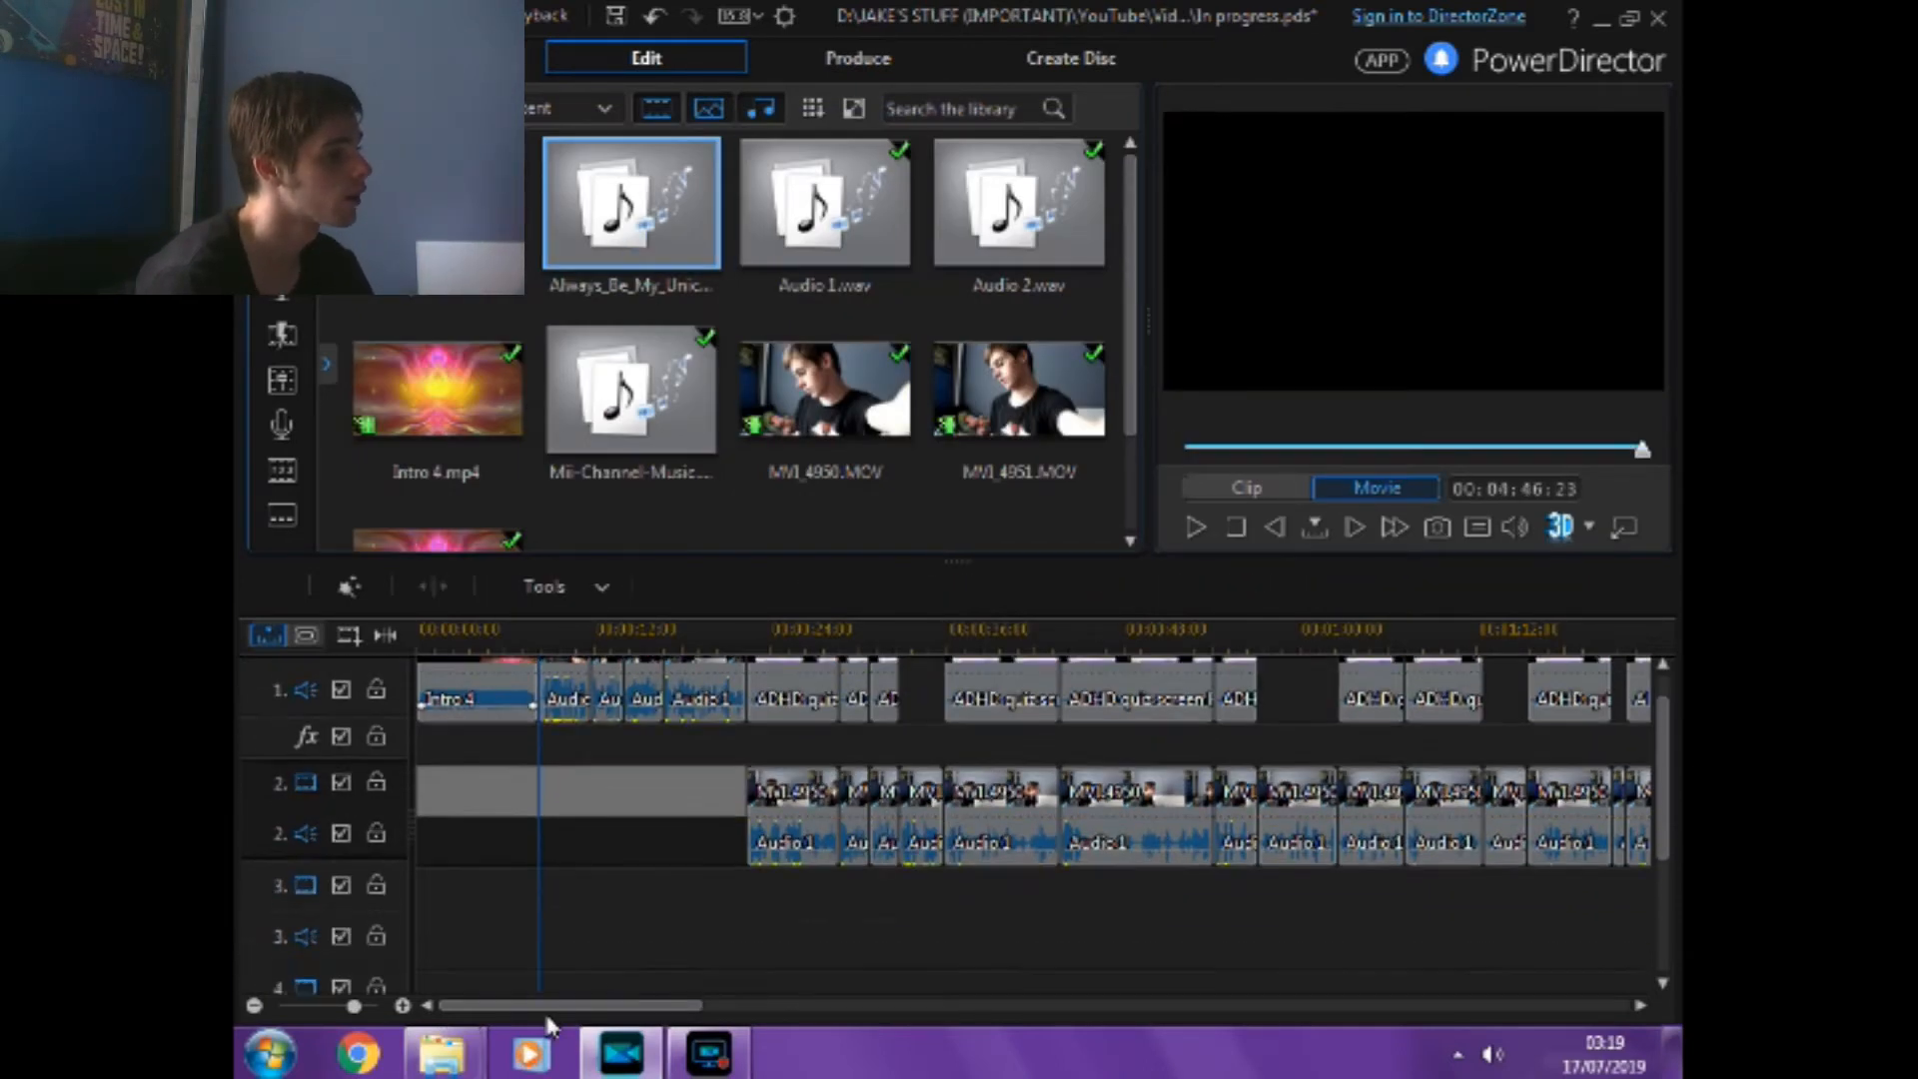
pyautogui.scroll(-3, 543, 991)
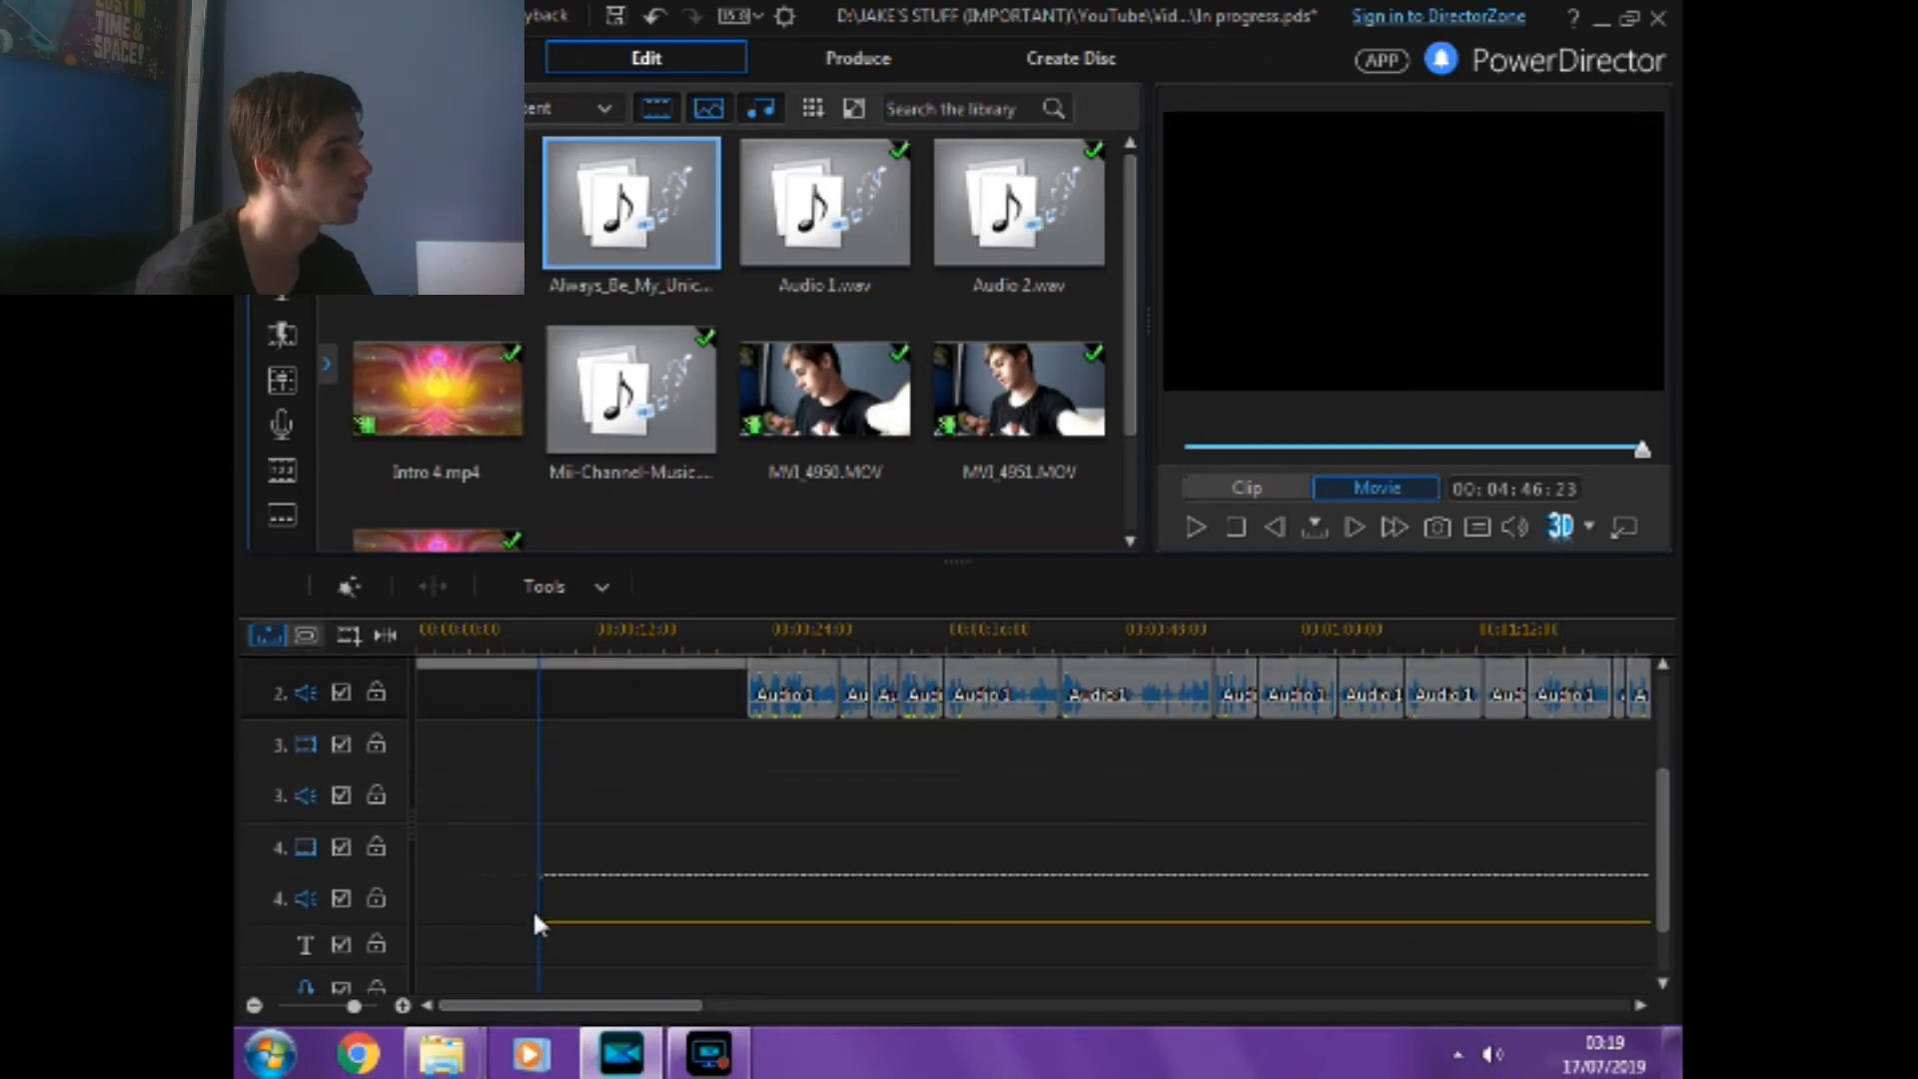
pyautogui.moveTo(534, 924); pyautogui.dragTo(545, 903)
pyautogui.scroll(-3, 639, 825)
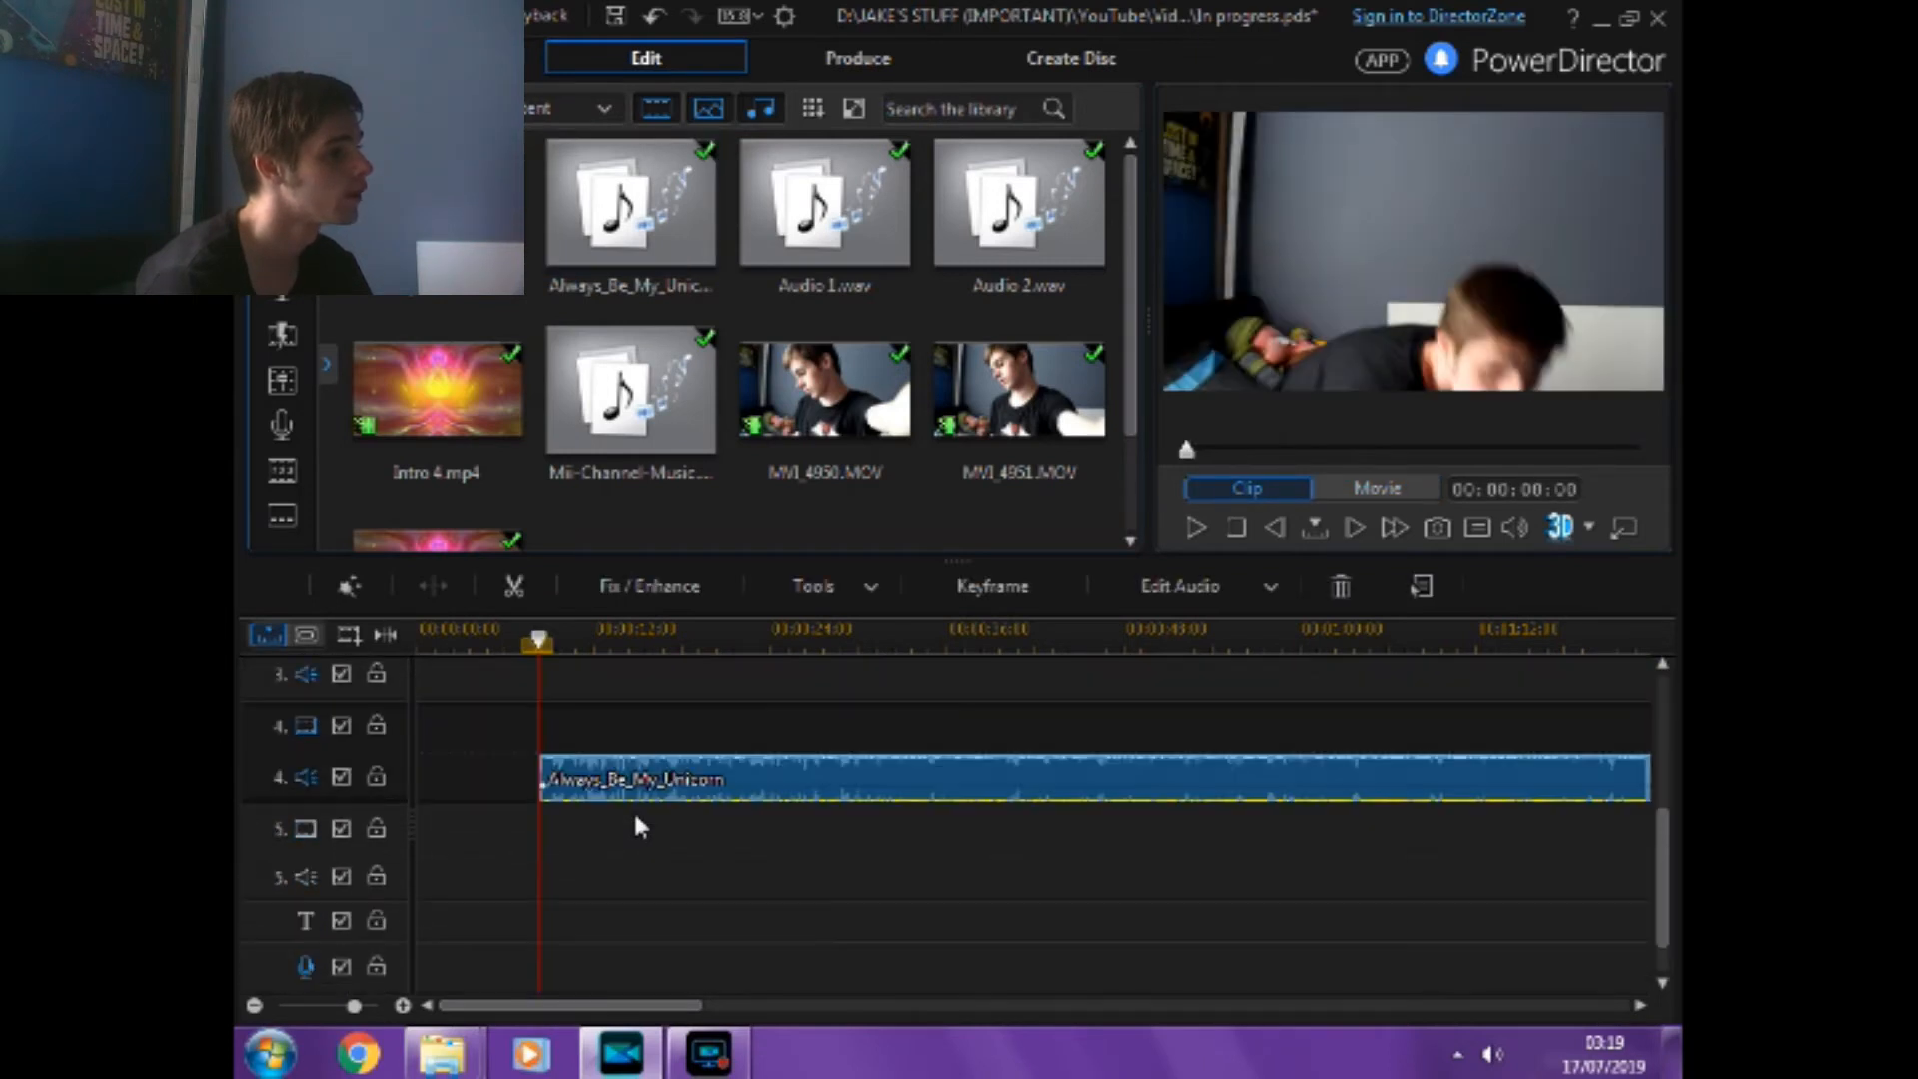
# Lower the volume line of the Always_Be_My_Unicorn clip on audio track 4 close to its minimum from start to end.
pyautogui.scroll(3, 689, 875)
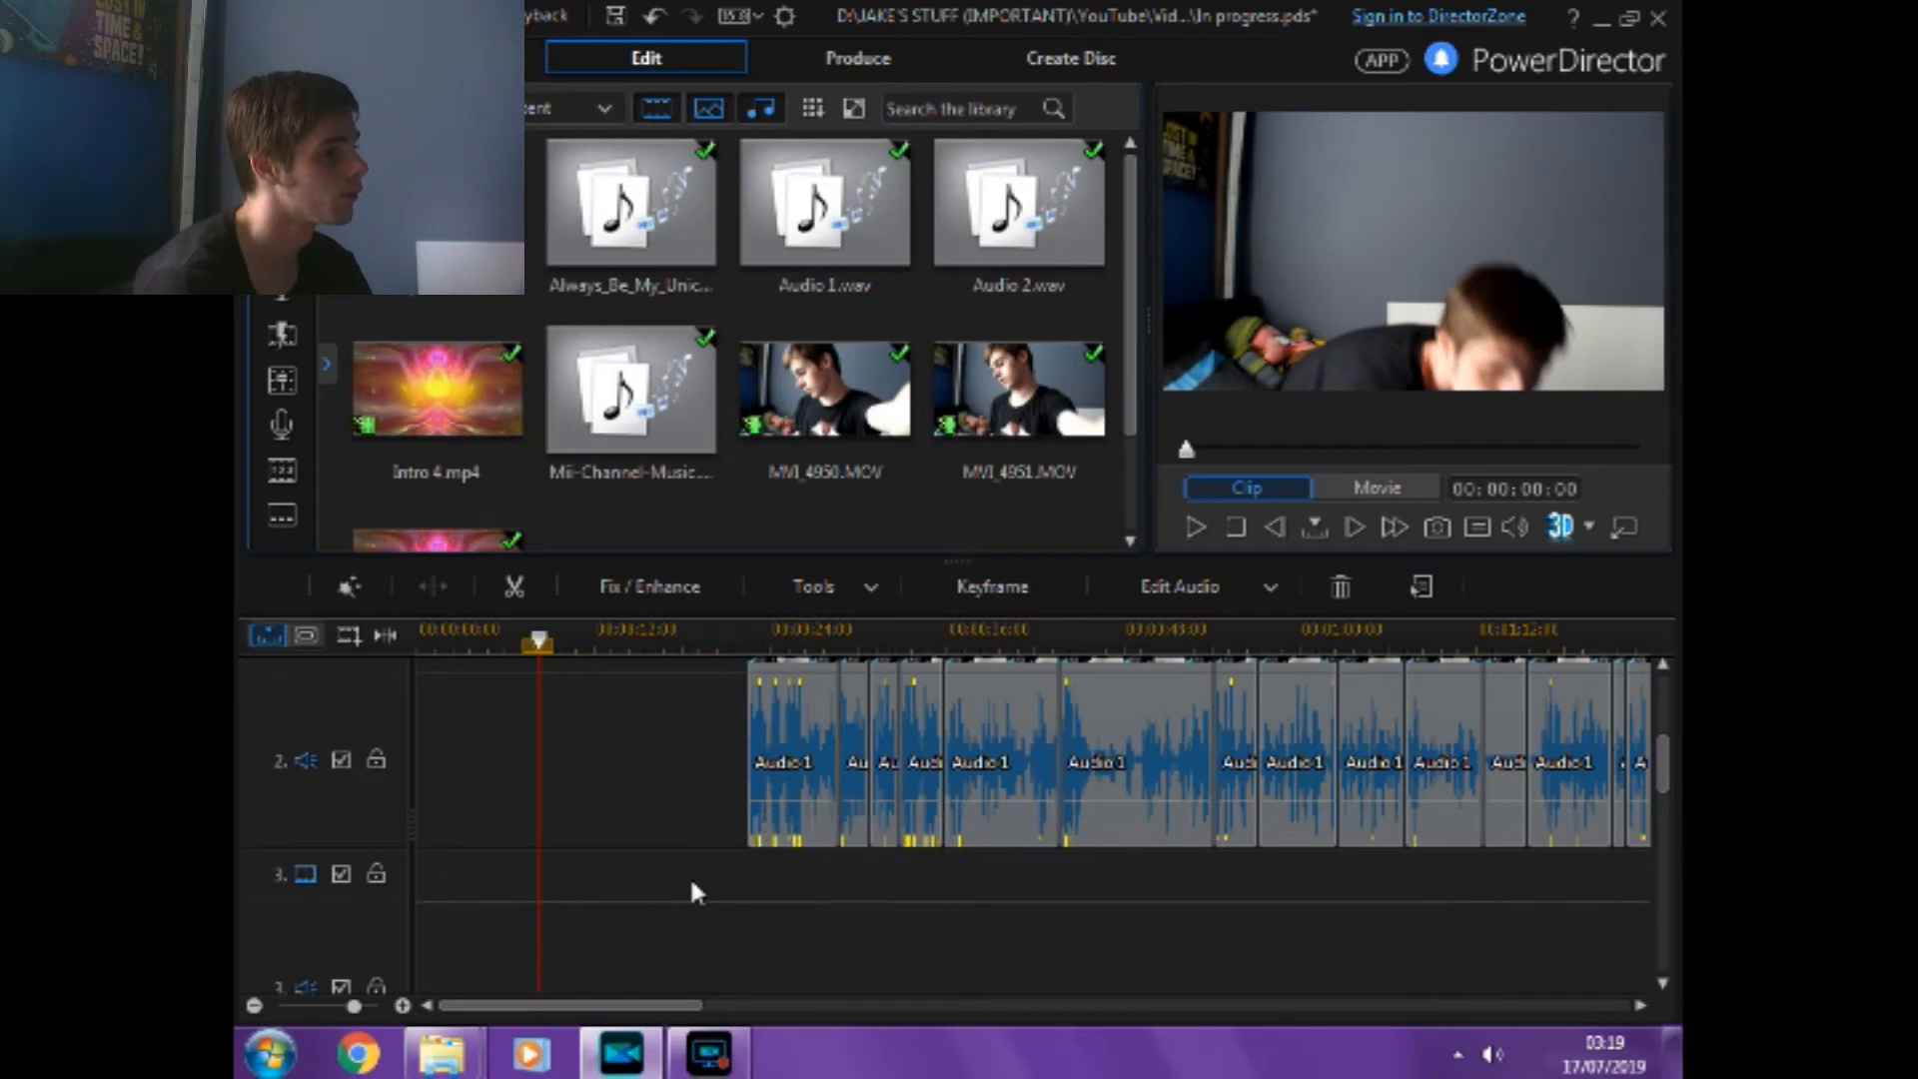
pyautogui.moveTo(1660, 769); pyautogui.dragTo(1620, 861)
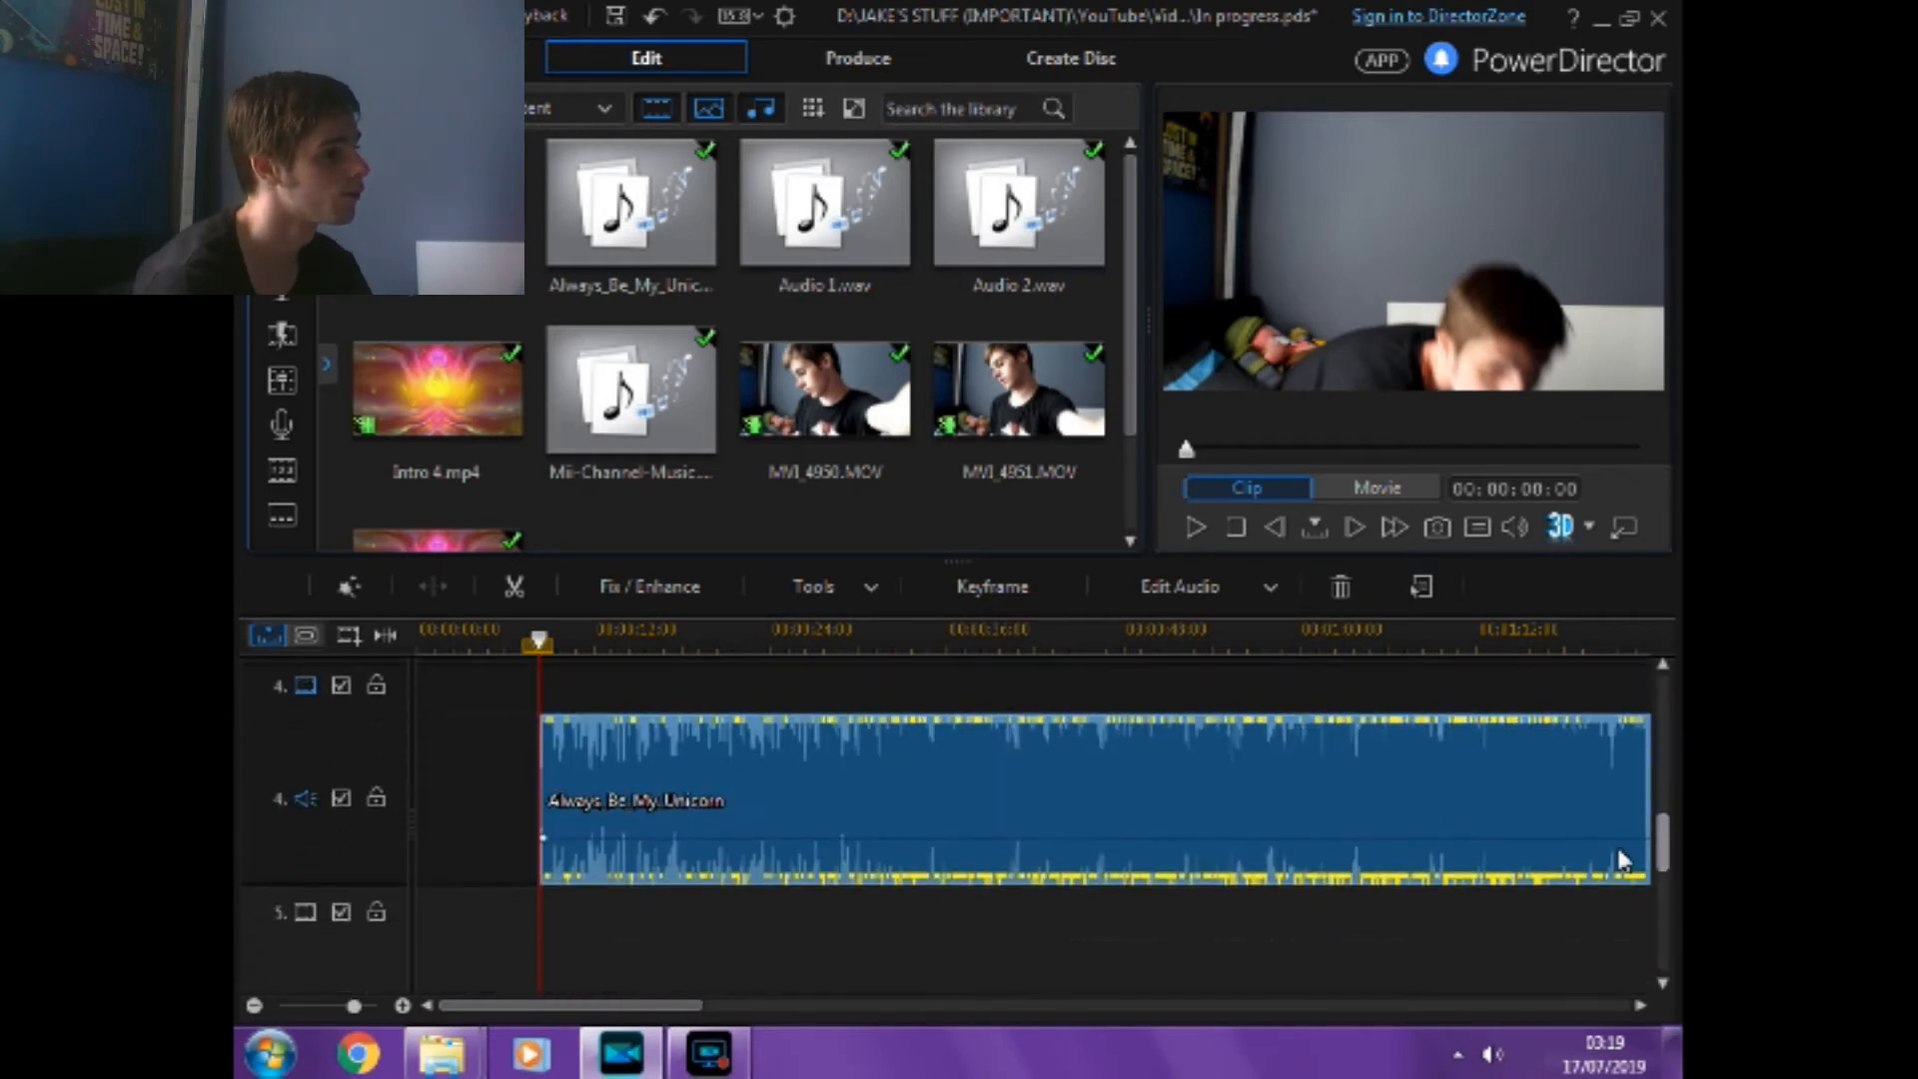
pyautogui.moveTo(687, 1006); pyautogui.dragTo(709, 1007)
pyautogui.click(255, 1005)
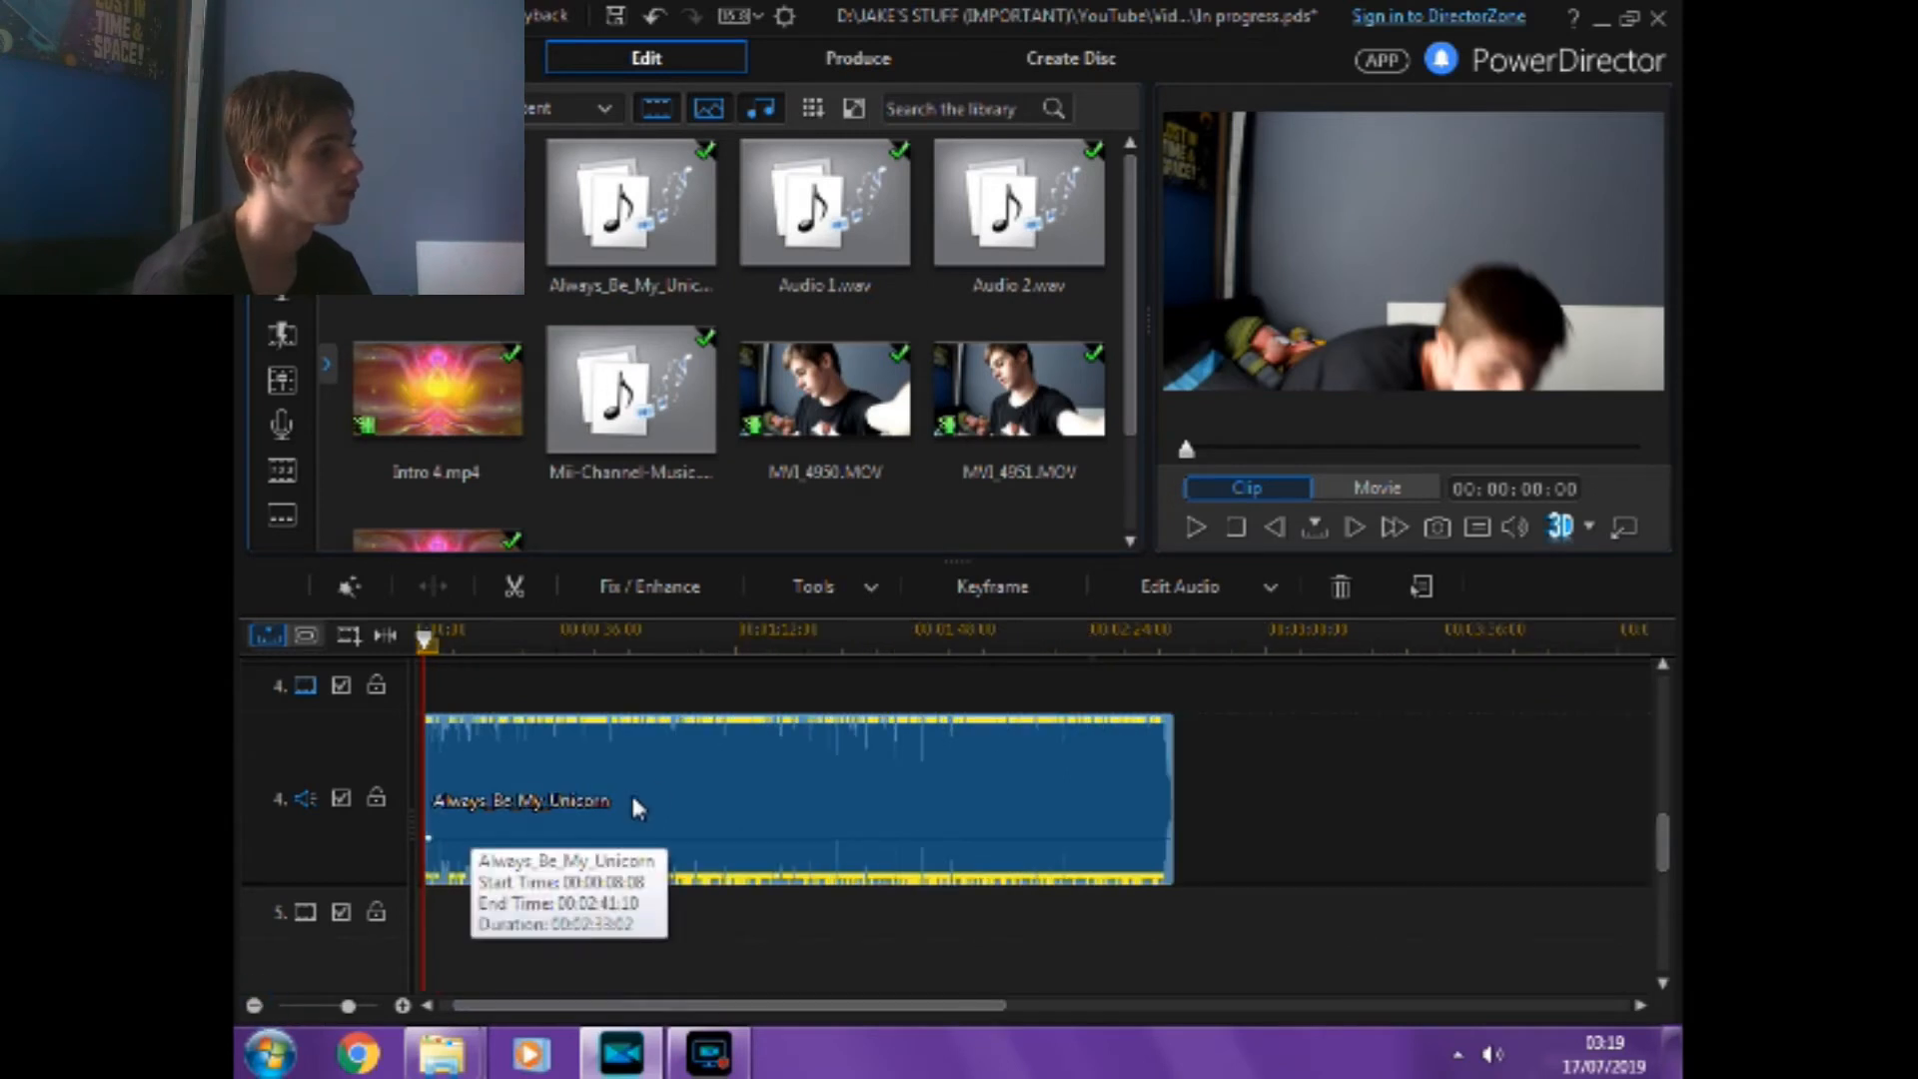
pyautogui.moveTo(429, 842); pyautogui.dragTo(399, 872)
pyautogui.moveTo(1168, 840); pyautogui.dragTo(1184, 887)
# Play the whole movie from the beginning of the background music to check the music's level against the speech.
pyautogui.moveTo(1314, 449); pyautogui.dragTo(1167, 457)
pyautogui.click(1387, 486)
pyautogui.click(1195, 525)
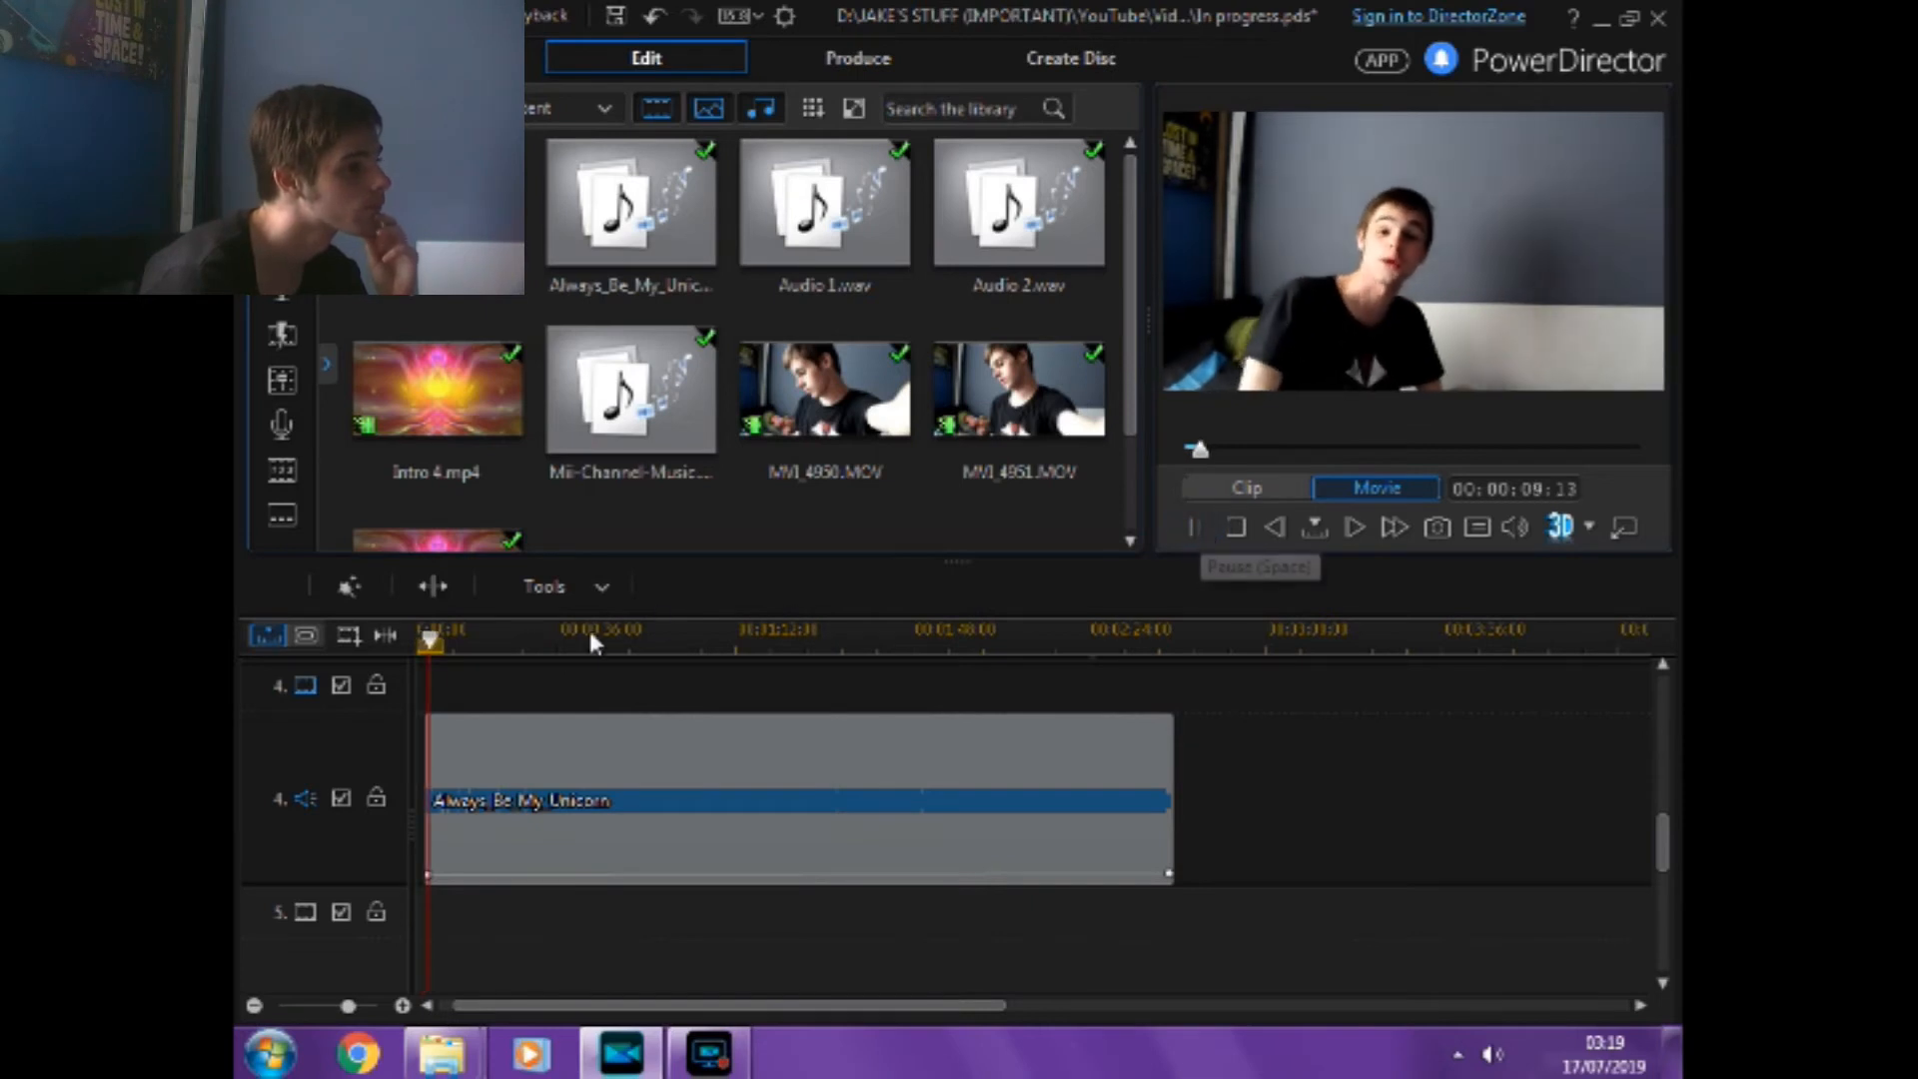
pyautogui.click(562, 635)
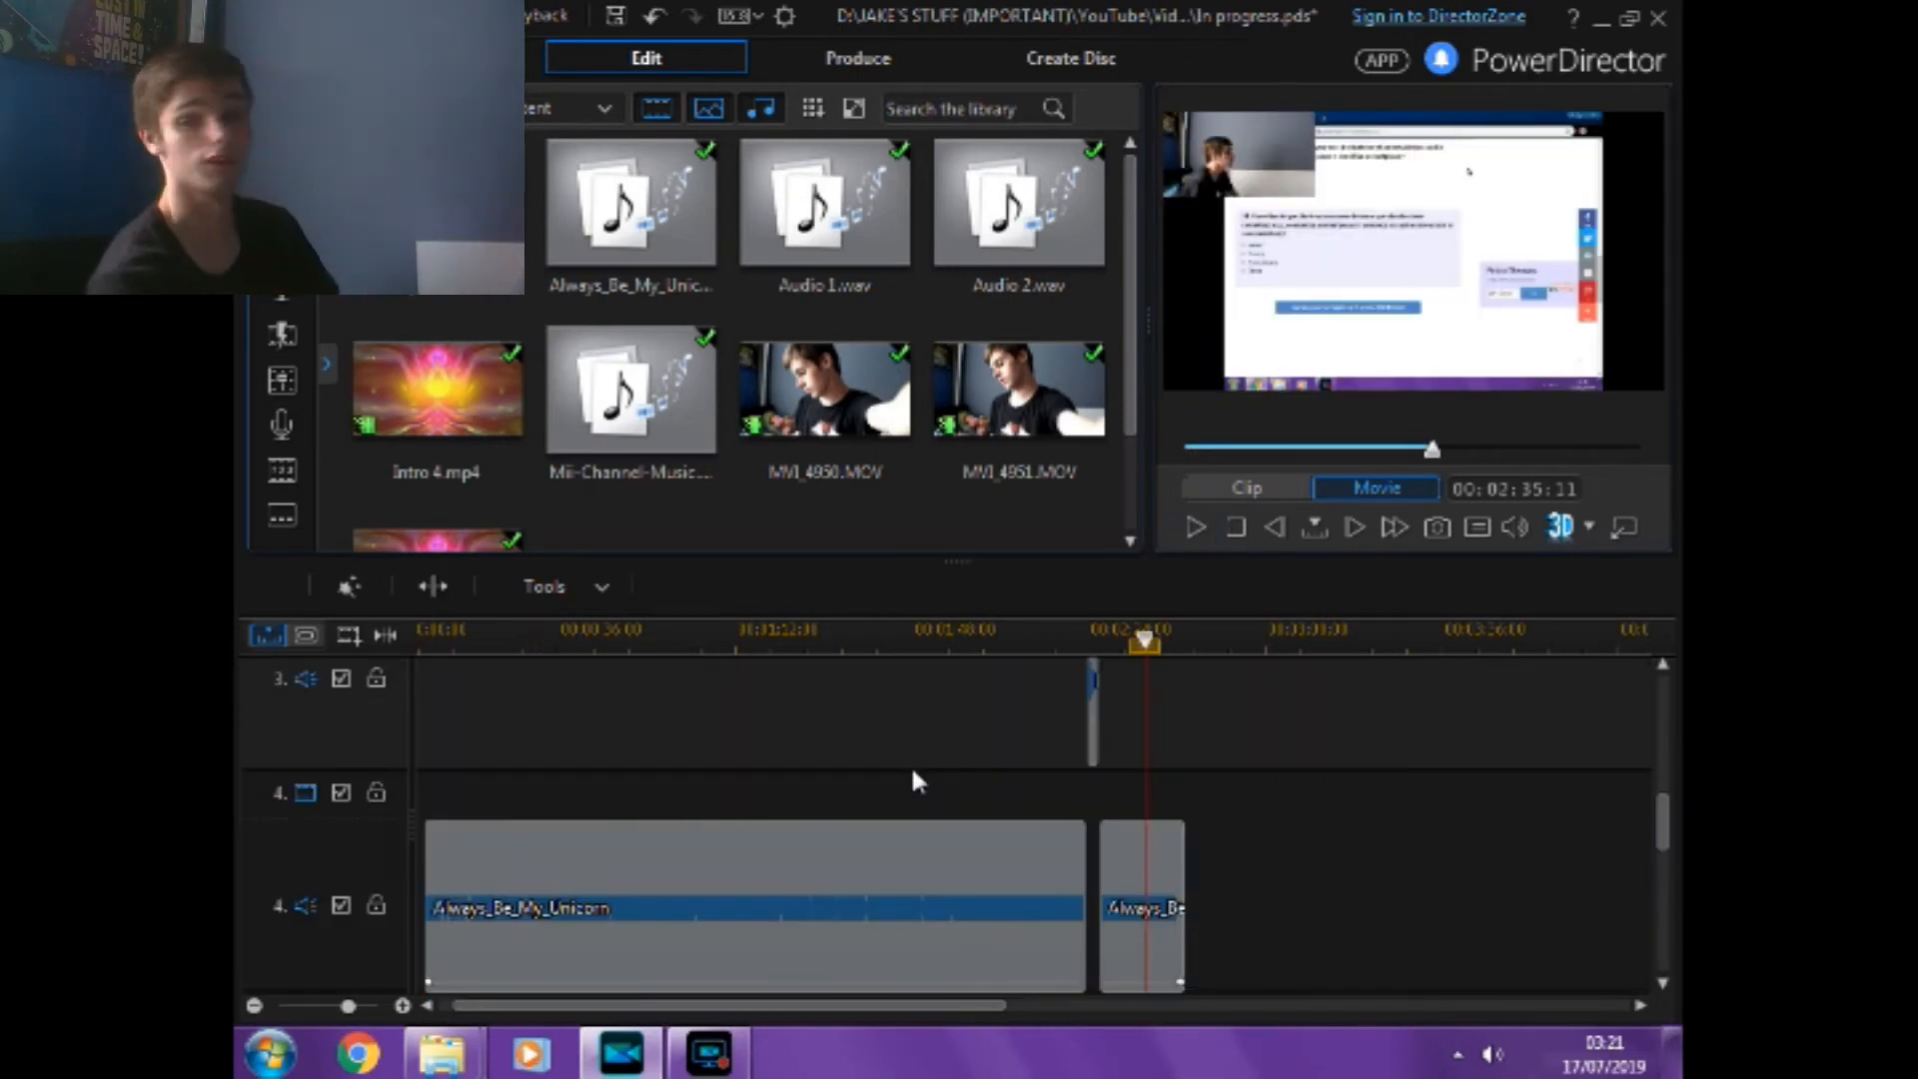
# Copy the long Always_Be_My_Unicorn segment and insert the copy on audio track 4 at the end of the short second segment.
pyautogui.click(865, 895)
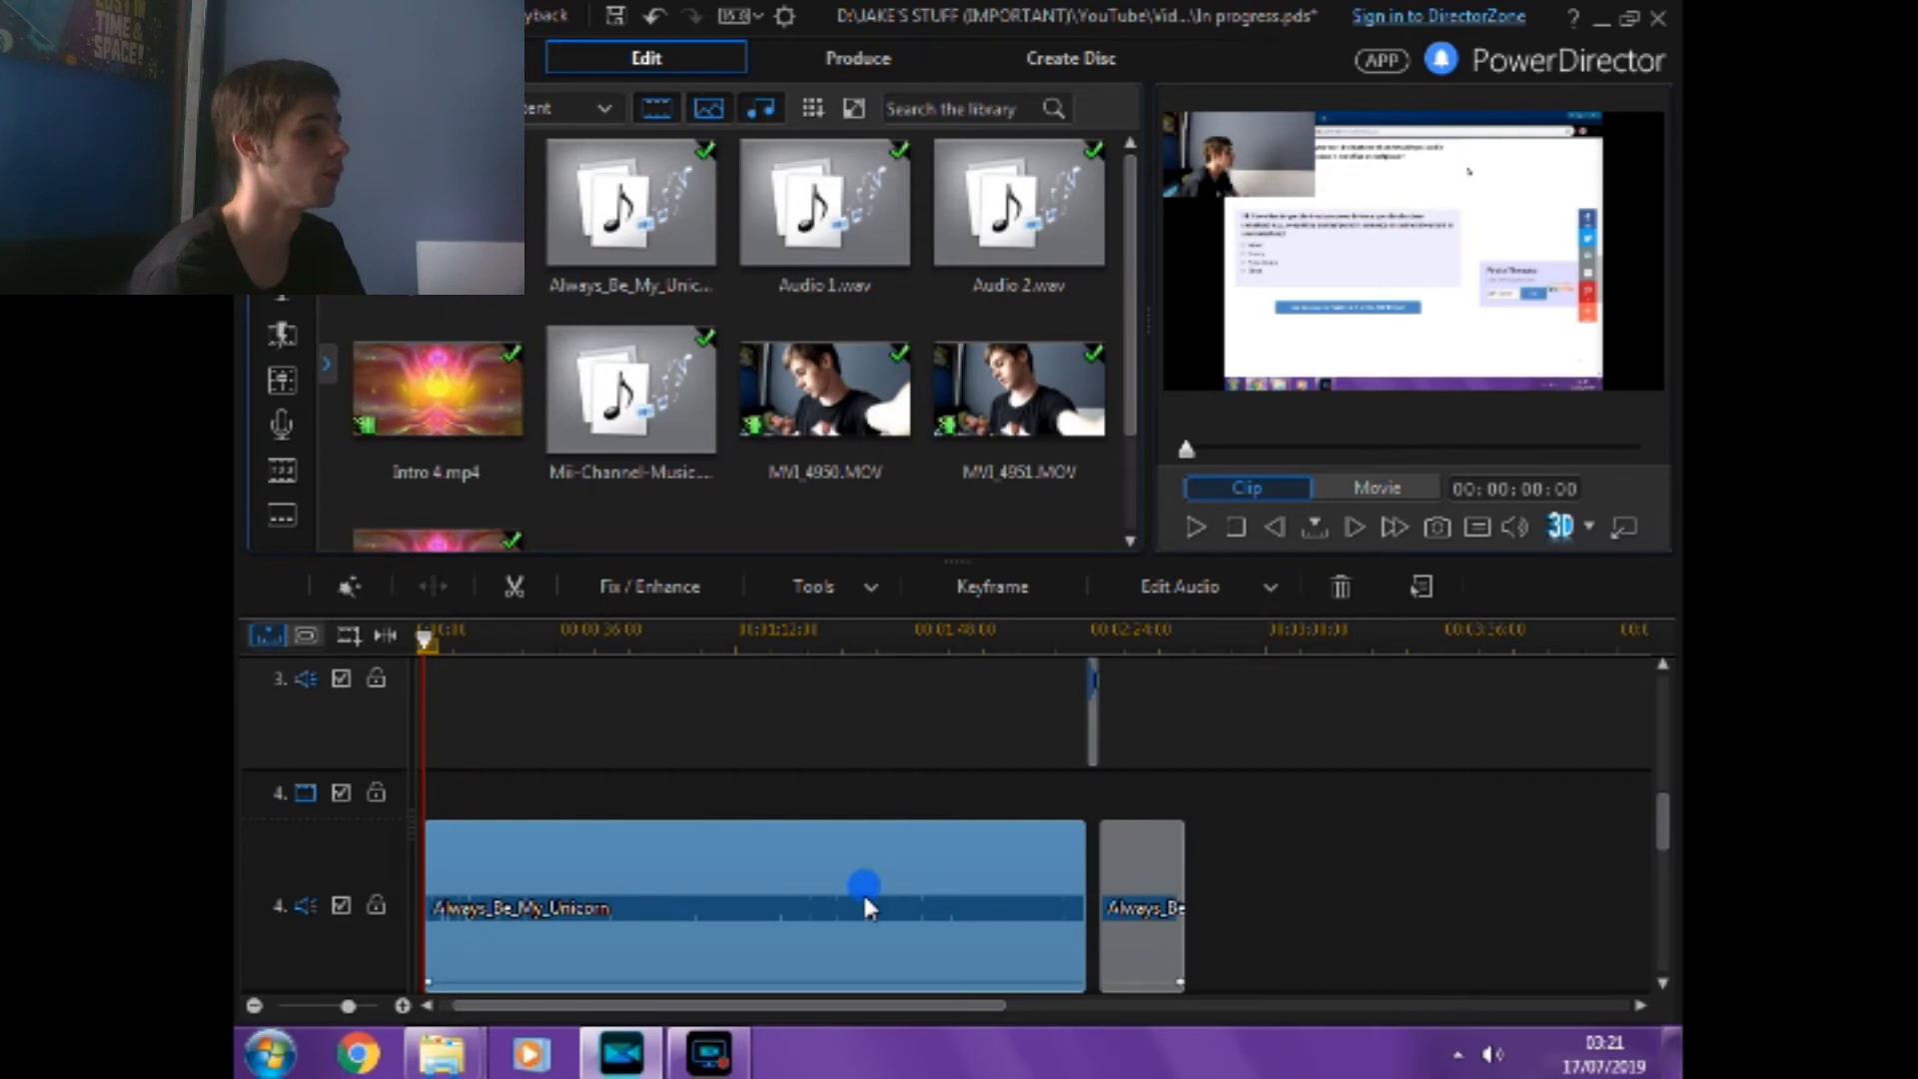
pyautogui.rightClick(865, 896)
pyautogui.click(928, 167)
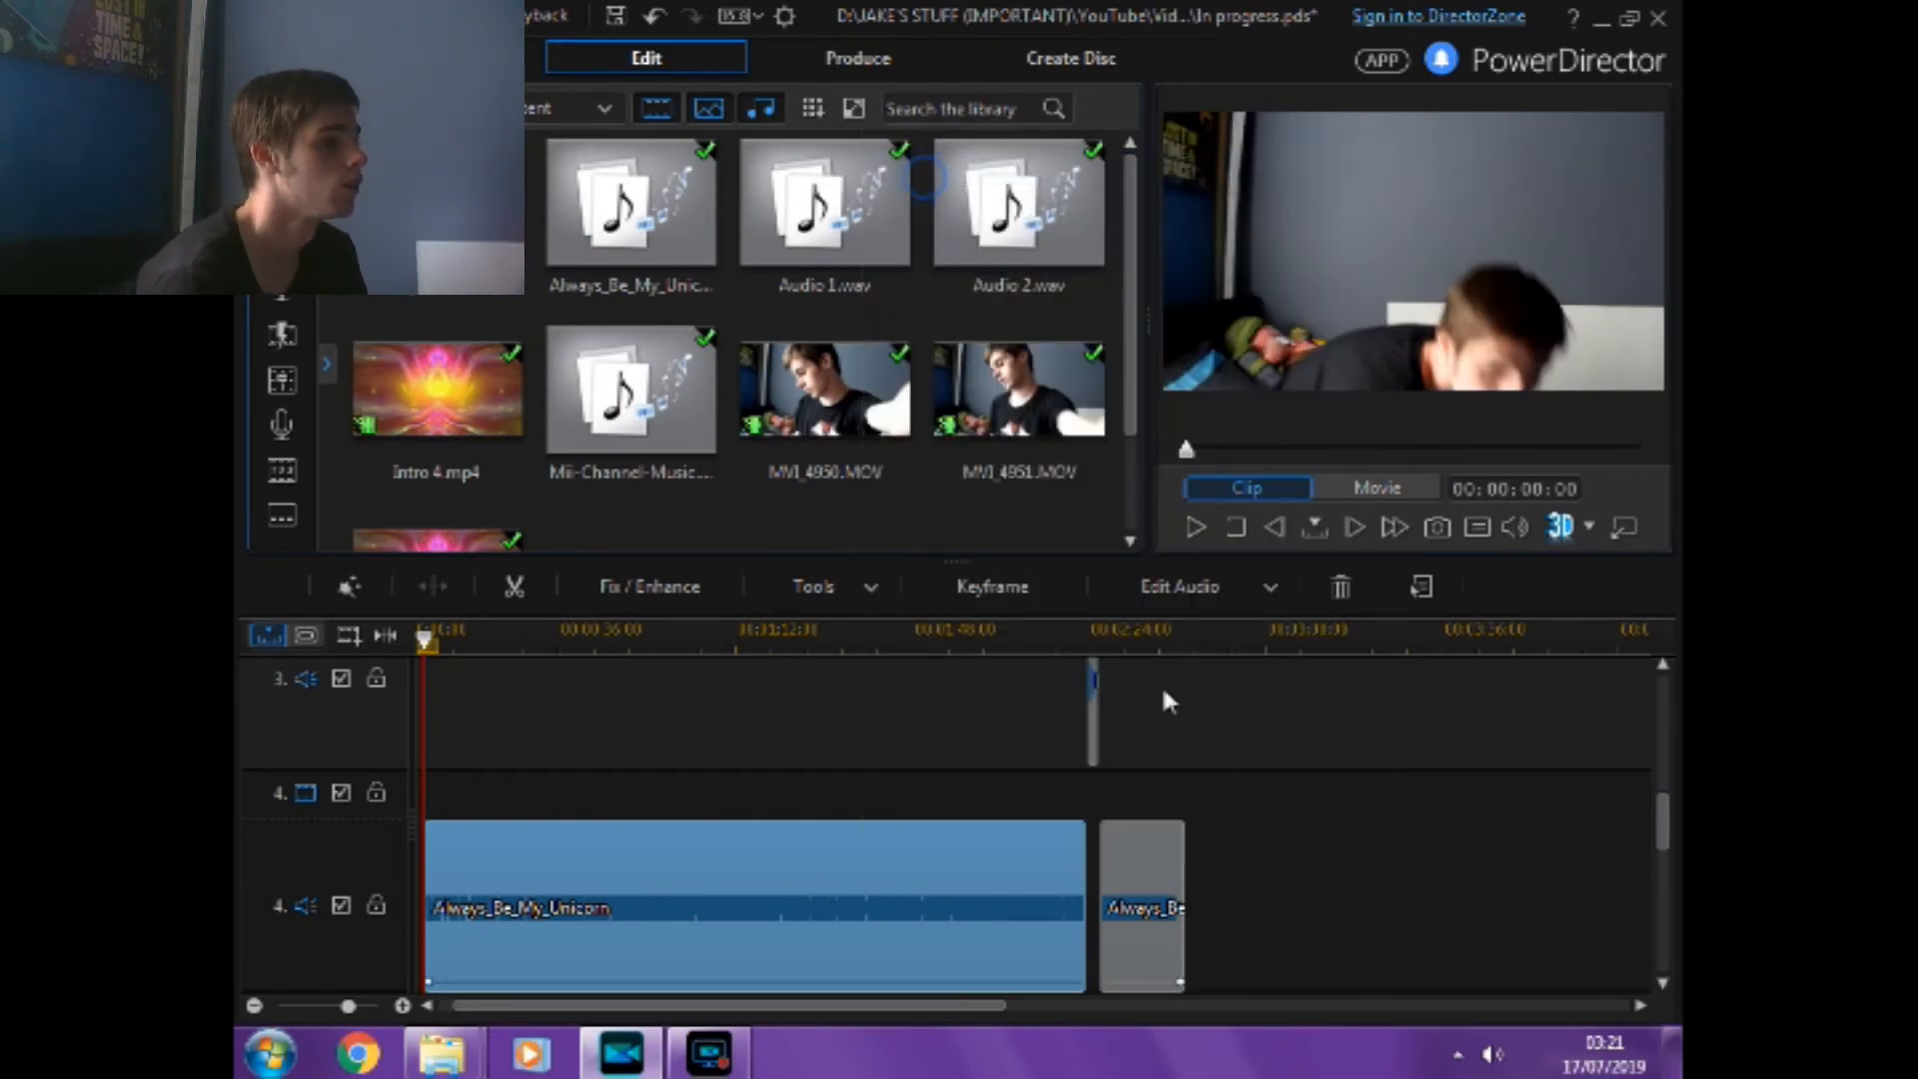
pyautogui.click(1126, 852)
pyautogui.moveTo(1186, 452); pyautogui.dragTo(1642, 449)
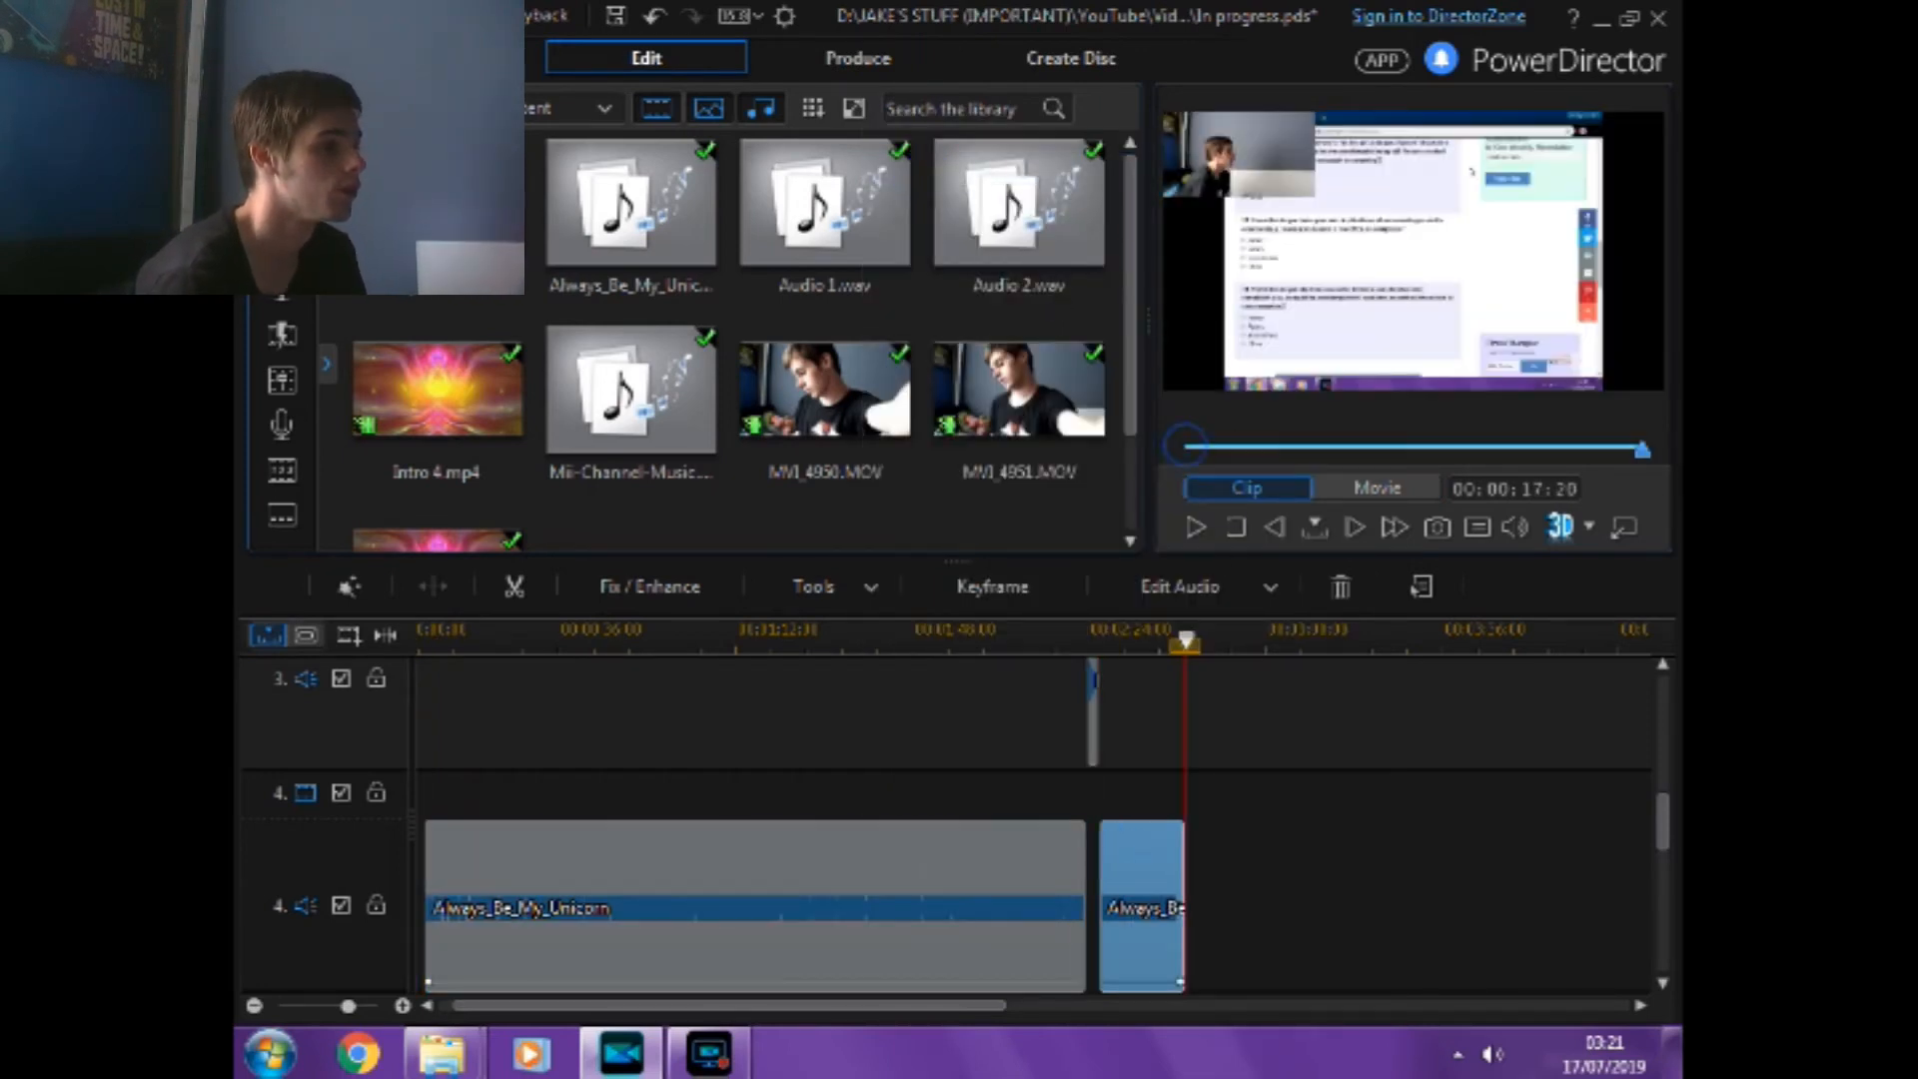
pyautogui.click(1346, 817)
pyautogui.rightClick(1345, 812)
pyautogui.moveTo(1403, 342)
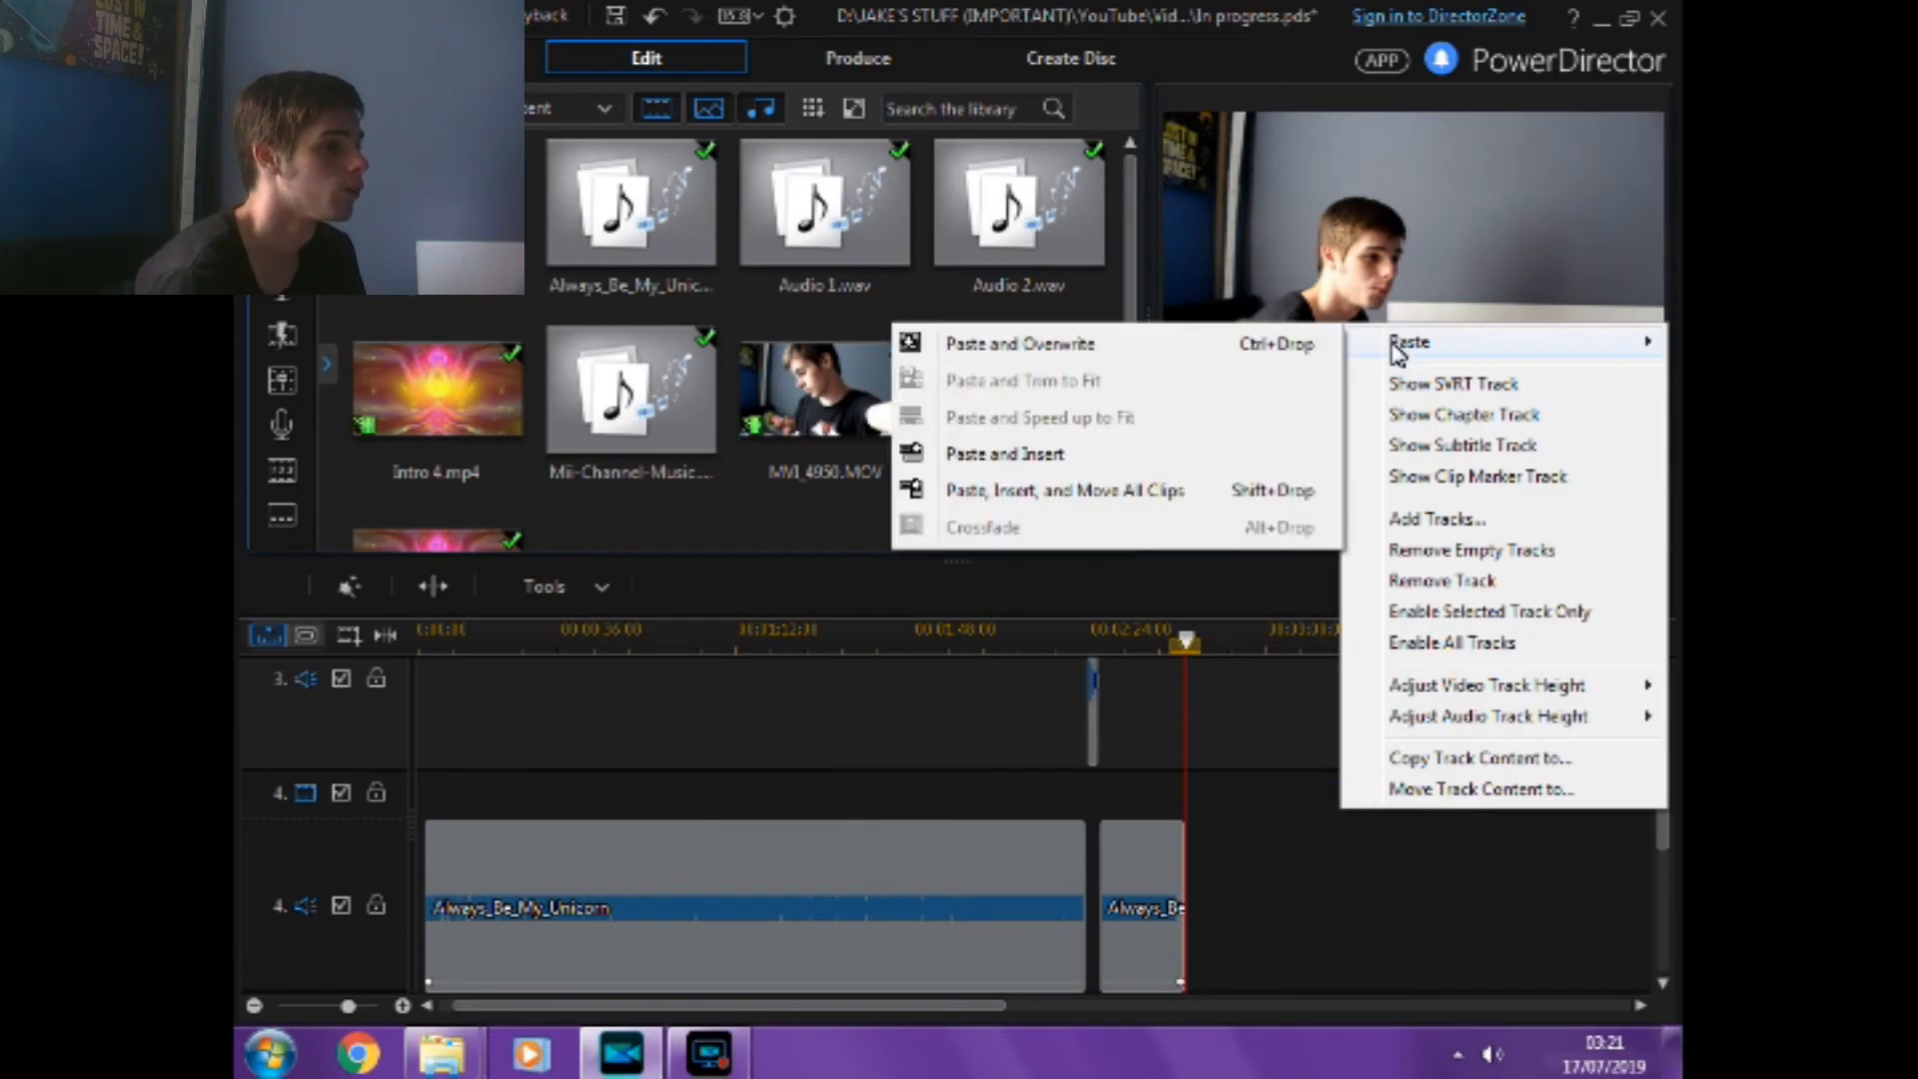
pyautogui.click(1138, 454)
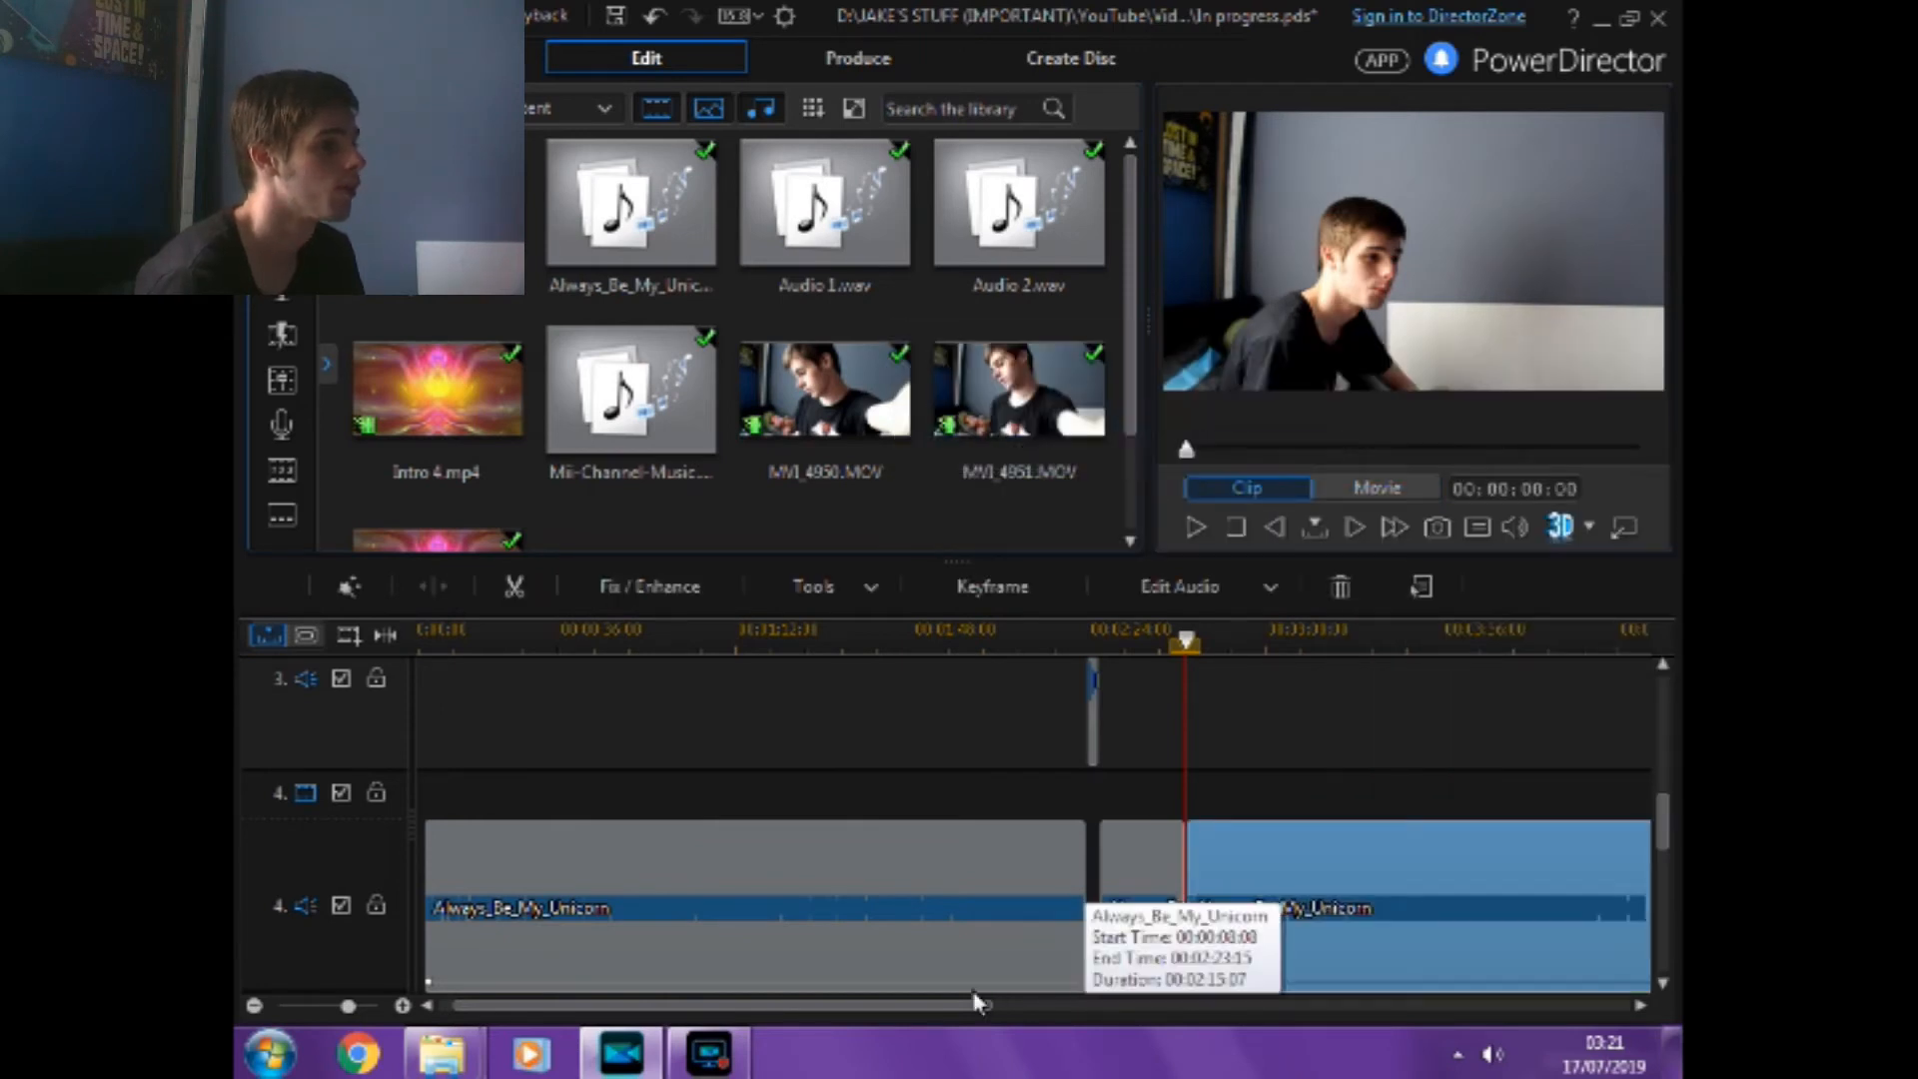
# Overlap the pasted Always_Be_My_Unicorn clip slightly with the preceding music segment using Crossfade, and check the timeline up to the movie's end.
pyautogui.moveTo(991, 1006); pyautogui.dragTo(1075, 956)
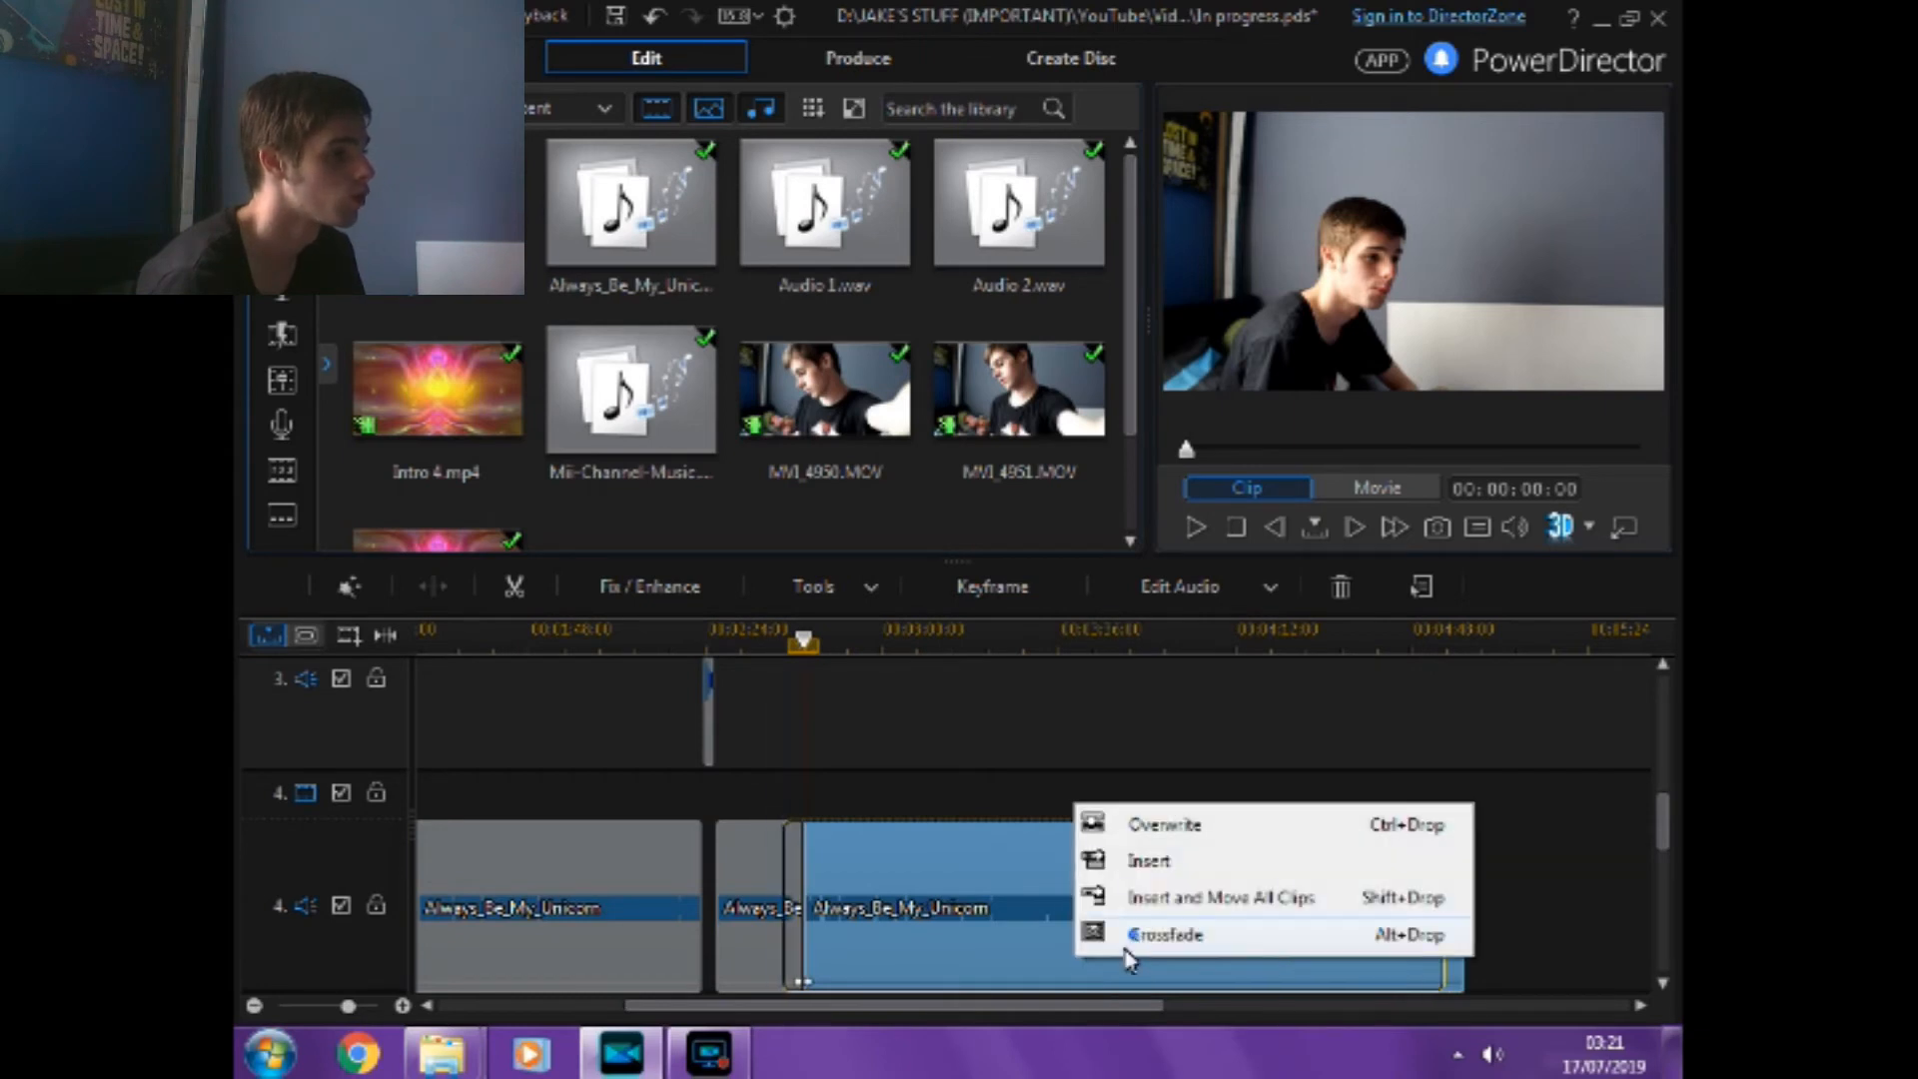
pyautogui.click(1125, 947)
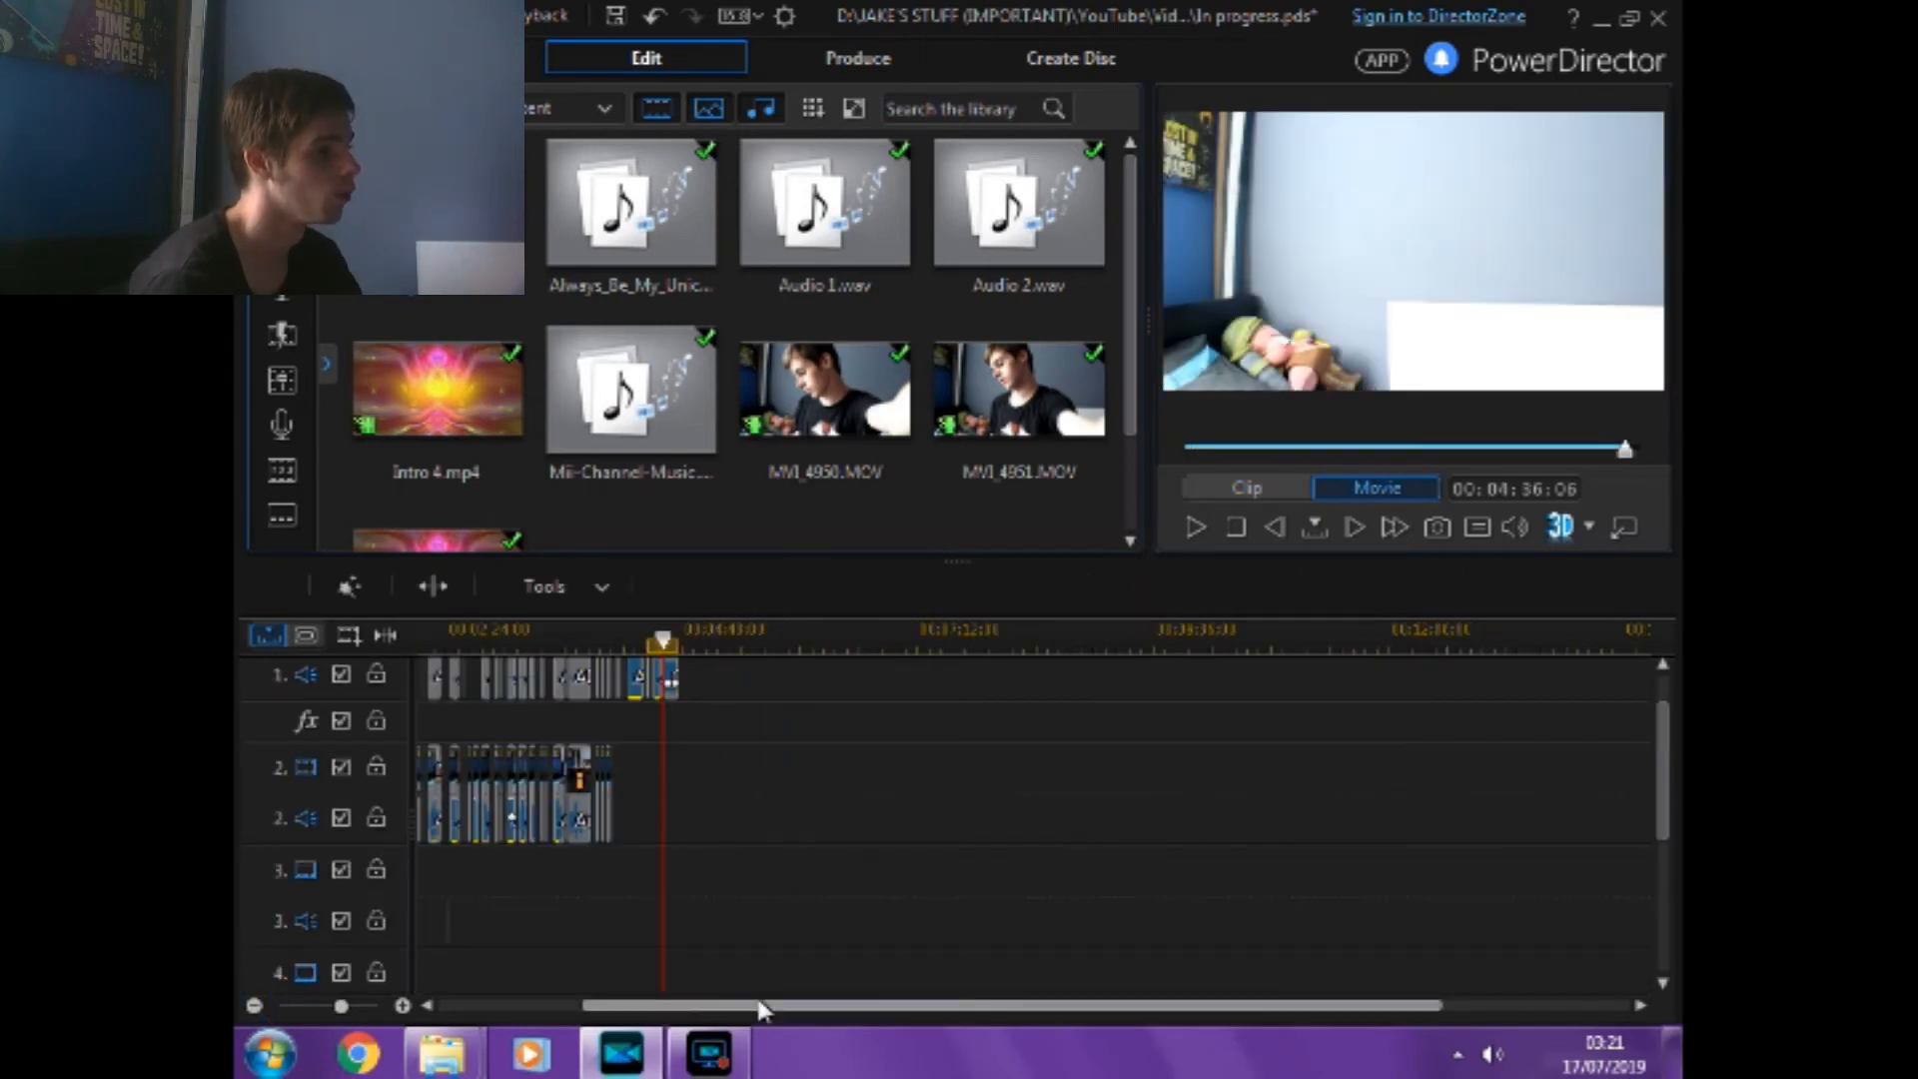
pyautogui.scroll(1, 939, 827)
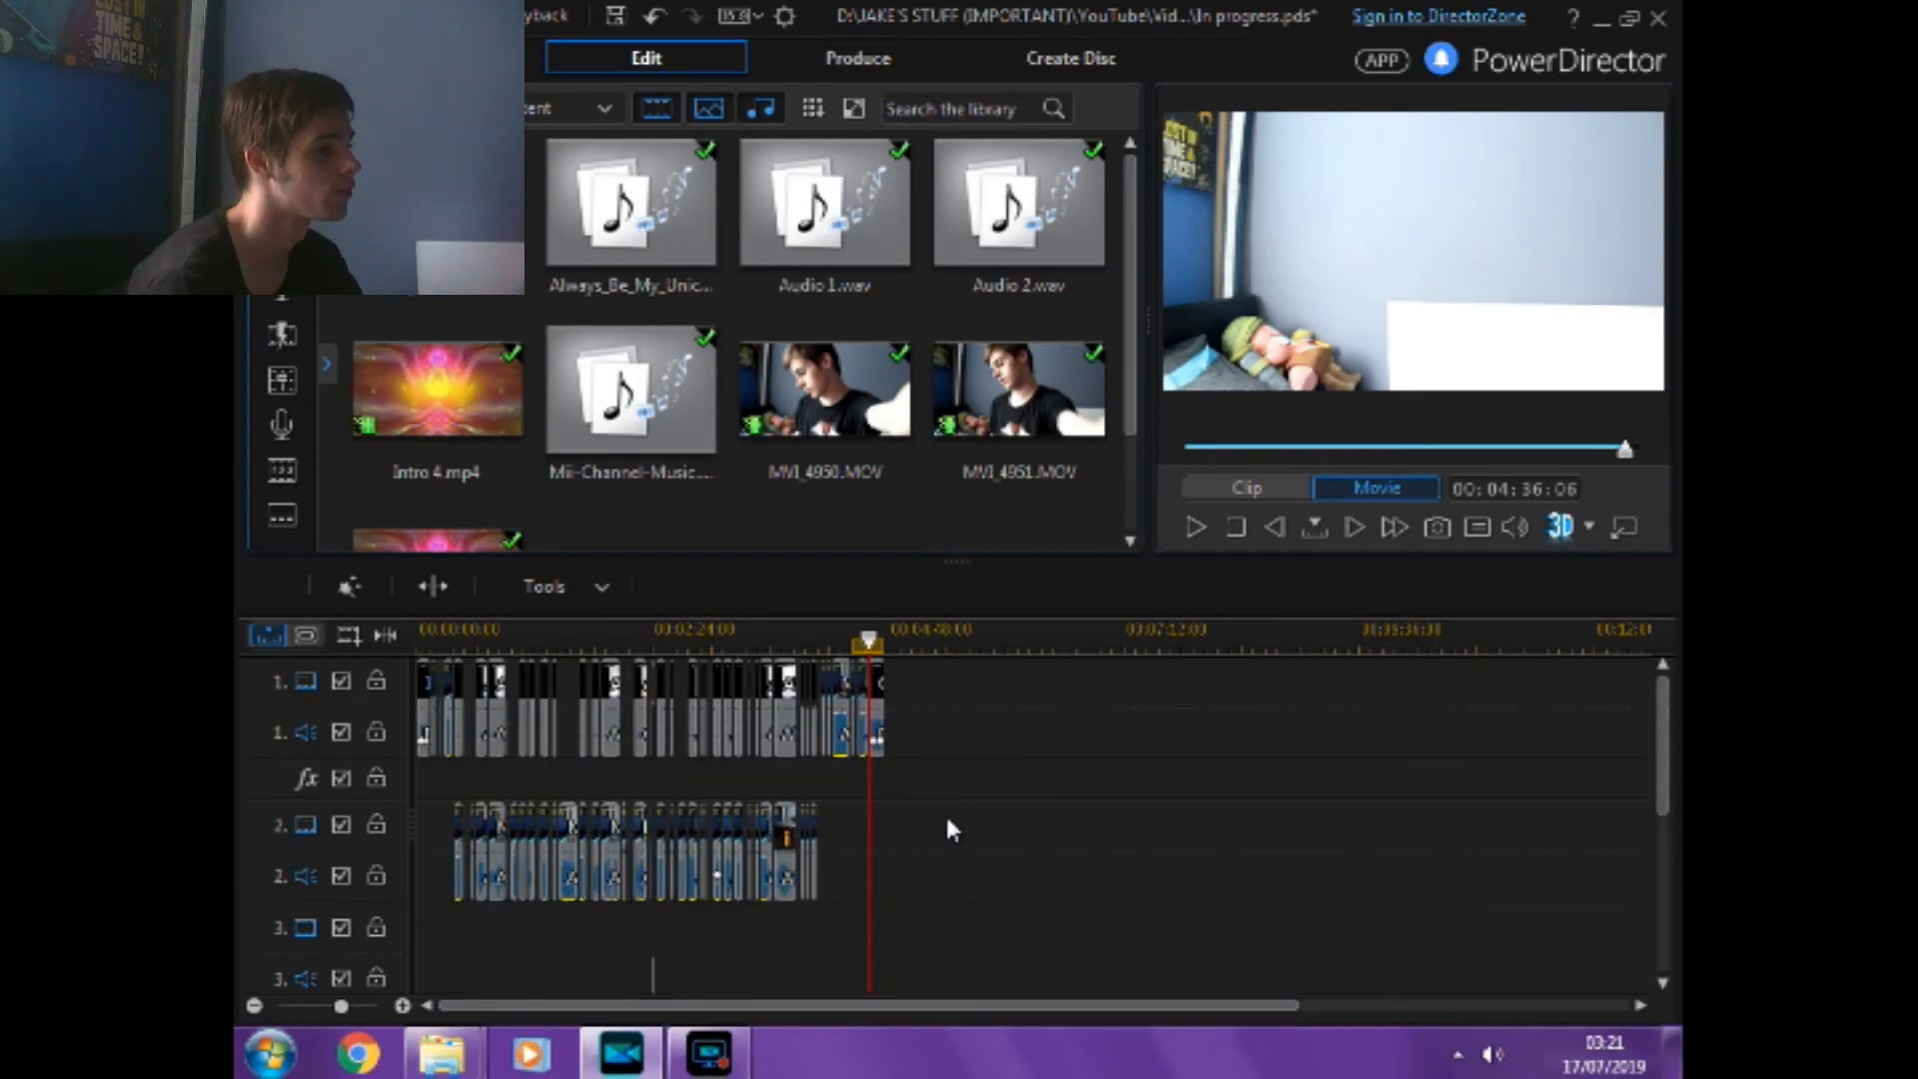
pyautogui.moveTo(1665, 729)
pyautogui.mouseDown()
pyautogui.moveTo(1663, 827)
pyautogui.moveTo(1660, 724)
pyautogui.mouseUp()
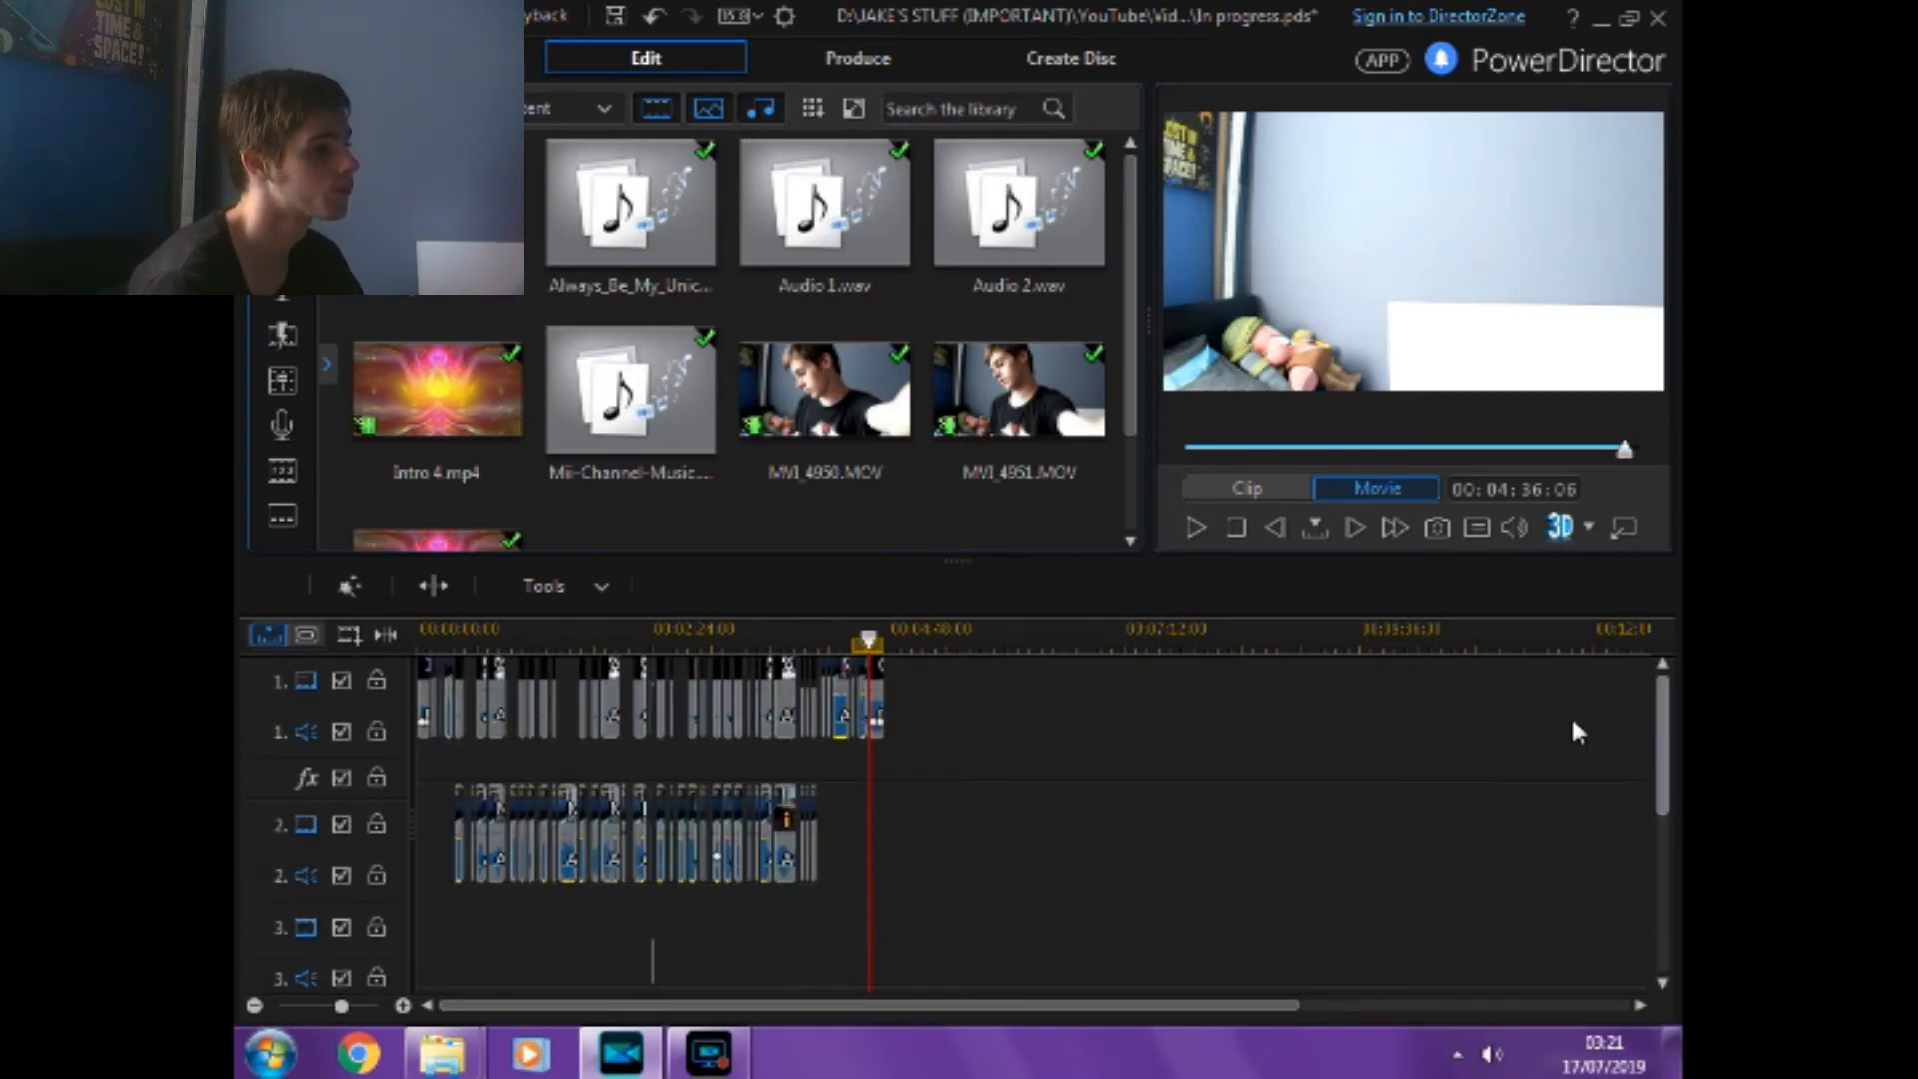
# Set the movie to be produced as H.264 AVC and browse the export location to YouTube\Videos\Finished on the Iomega HDD.
pyautogui.click(847, 52)
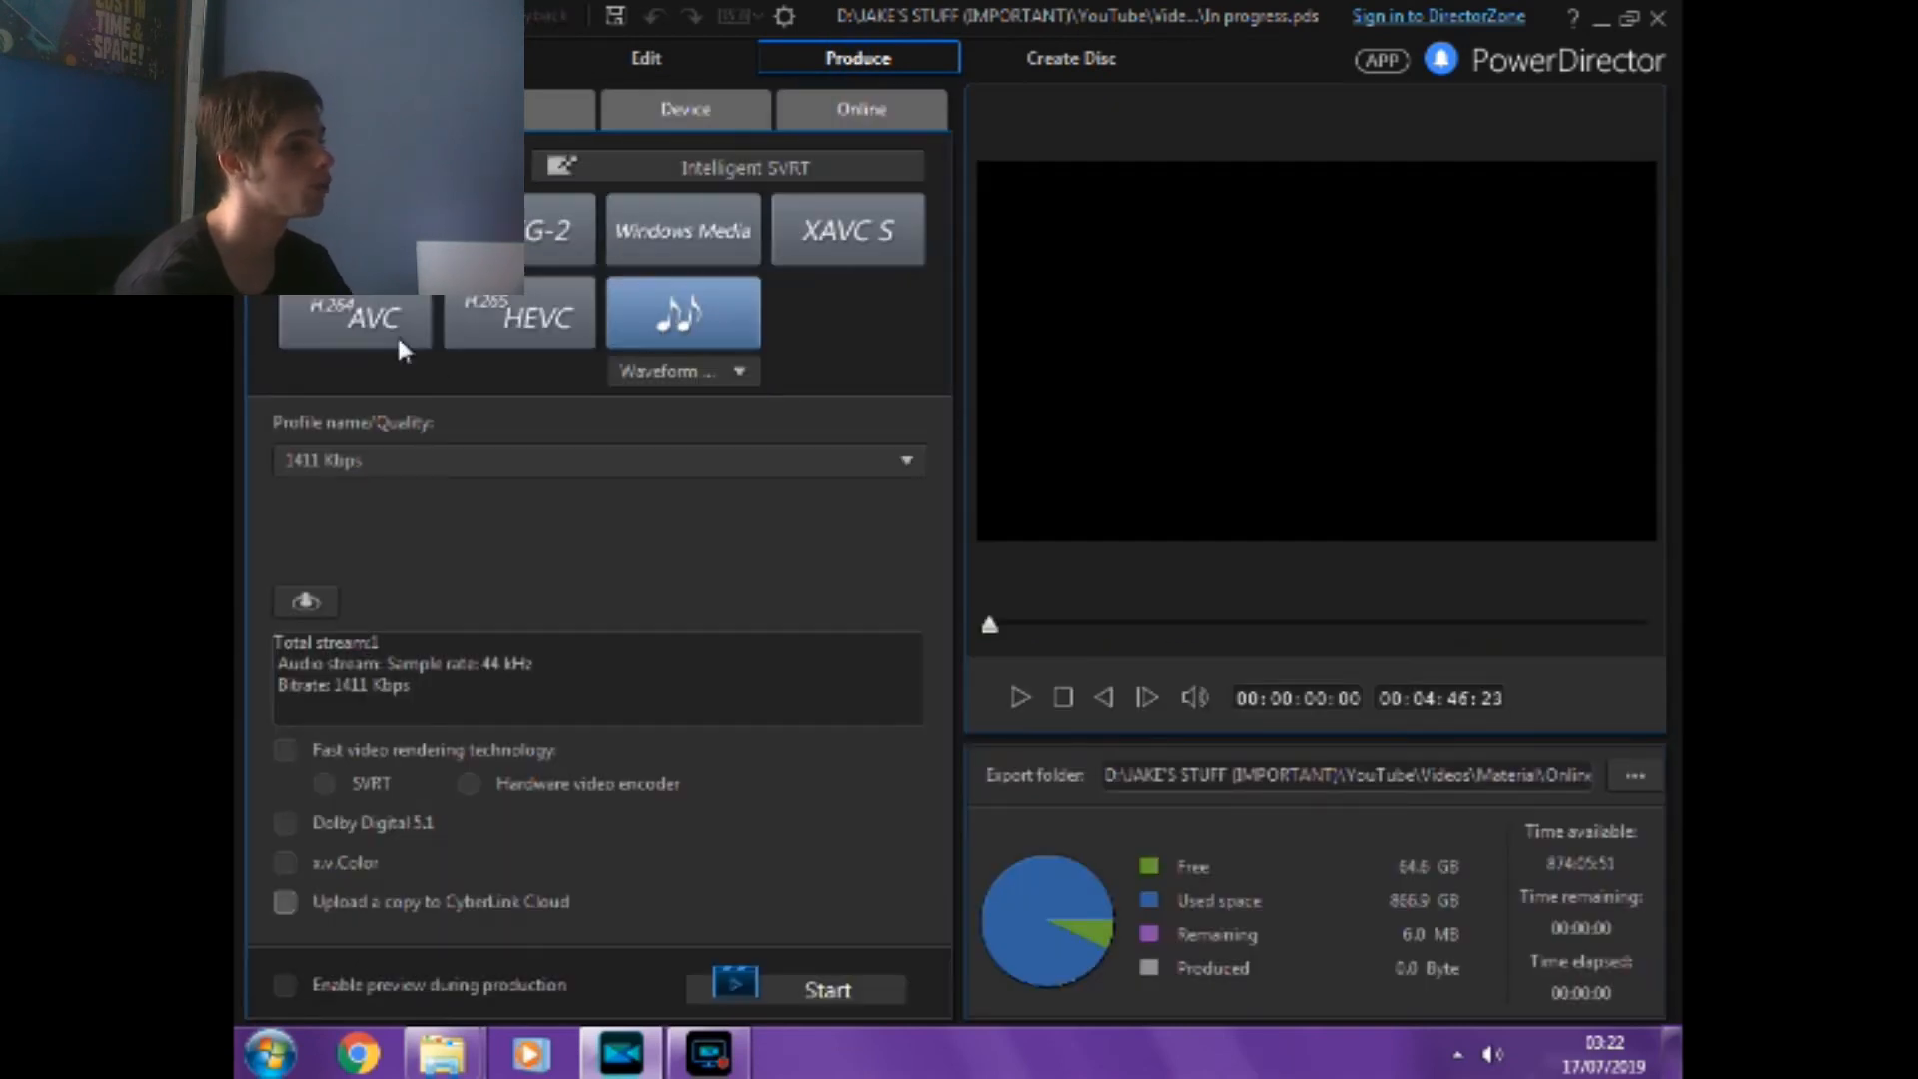
pyautogui.click(398, 342)
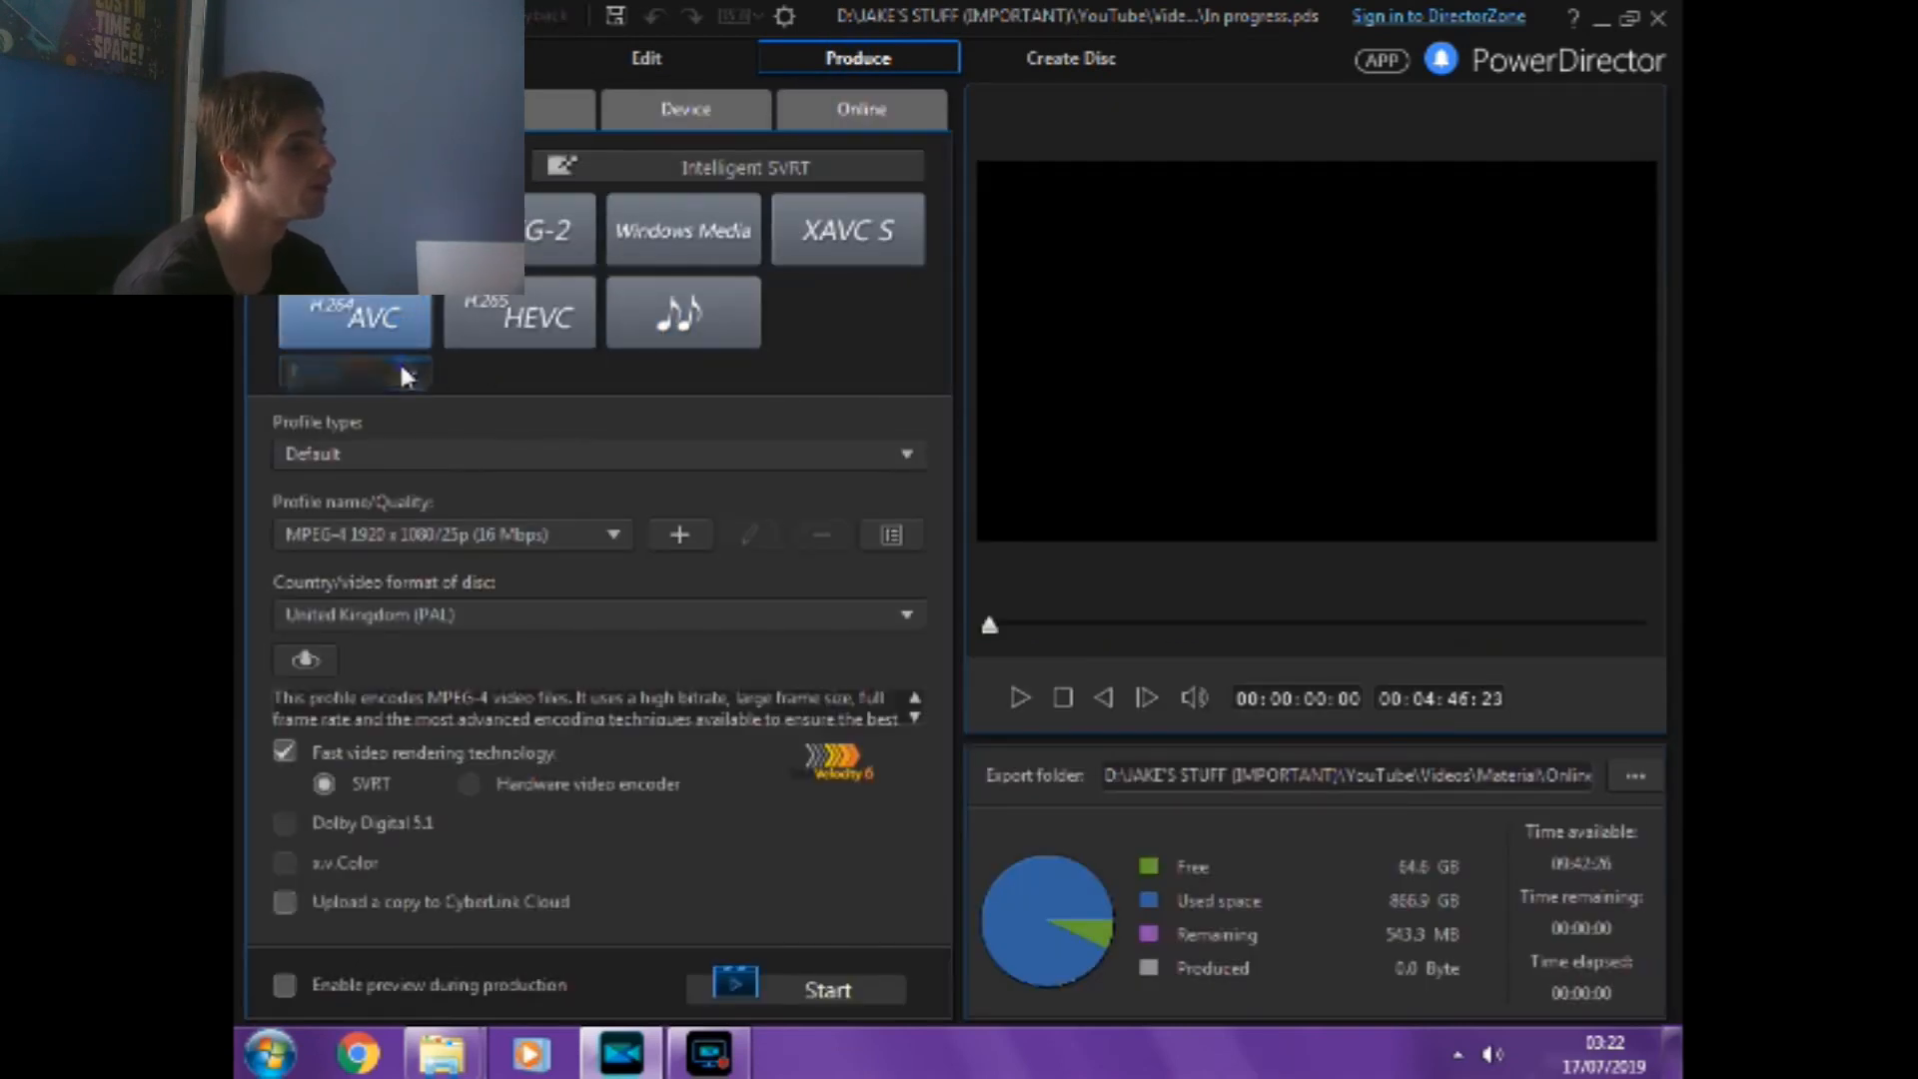
pyautogui.click(1639, 777)
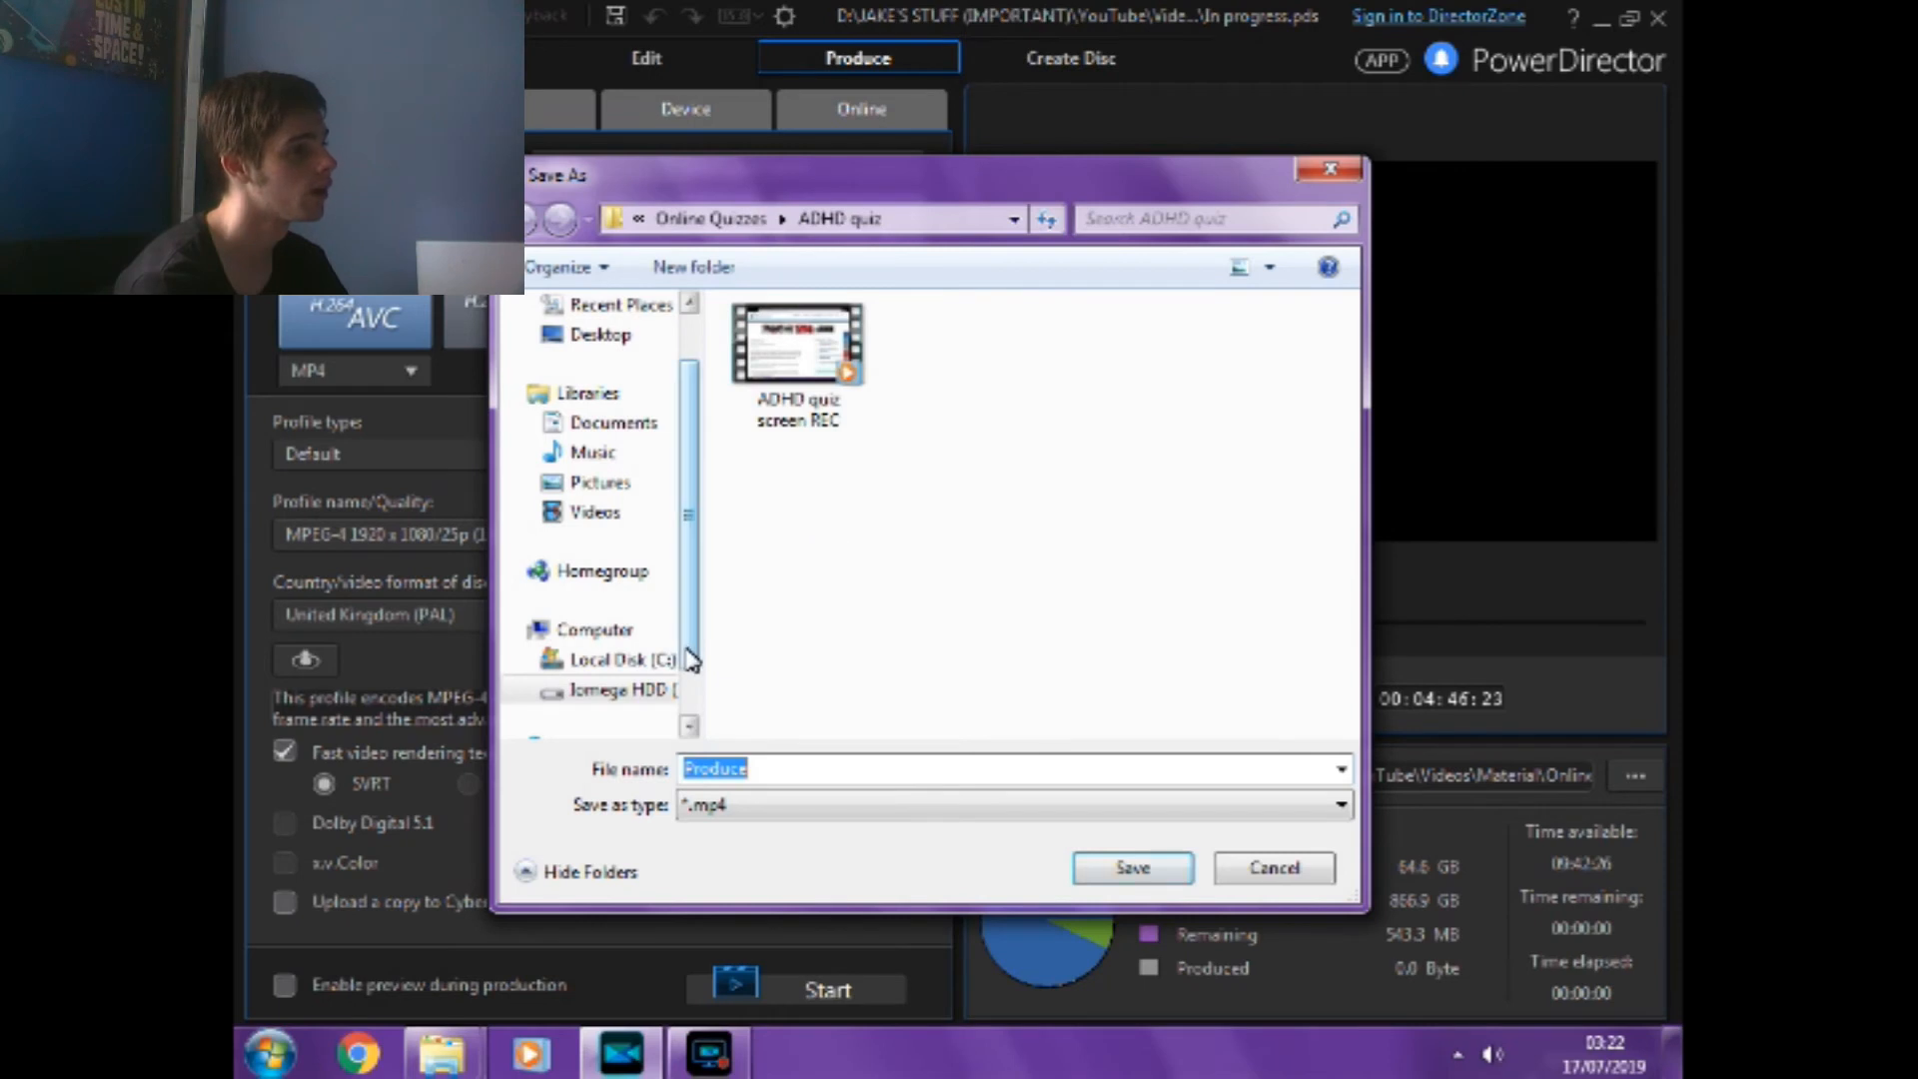
pyautogui.click(620, 689)
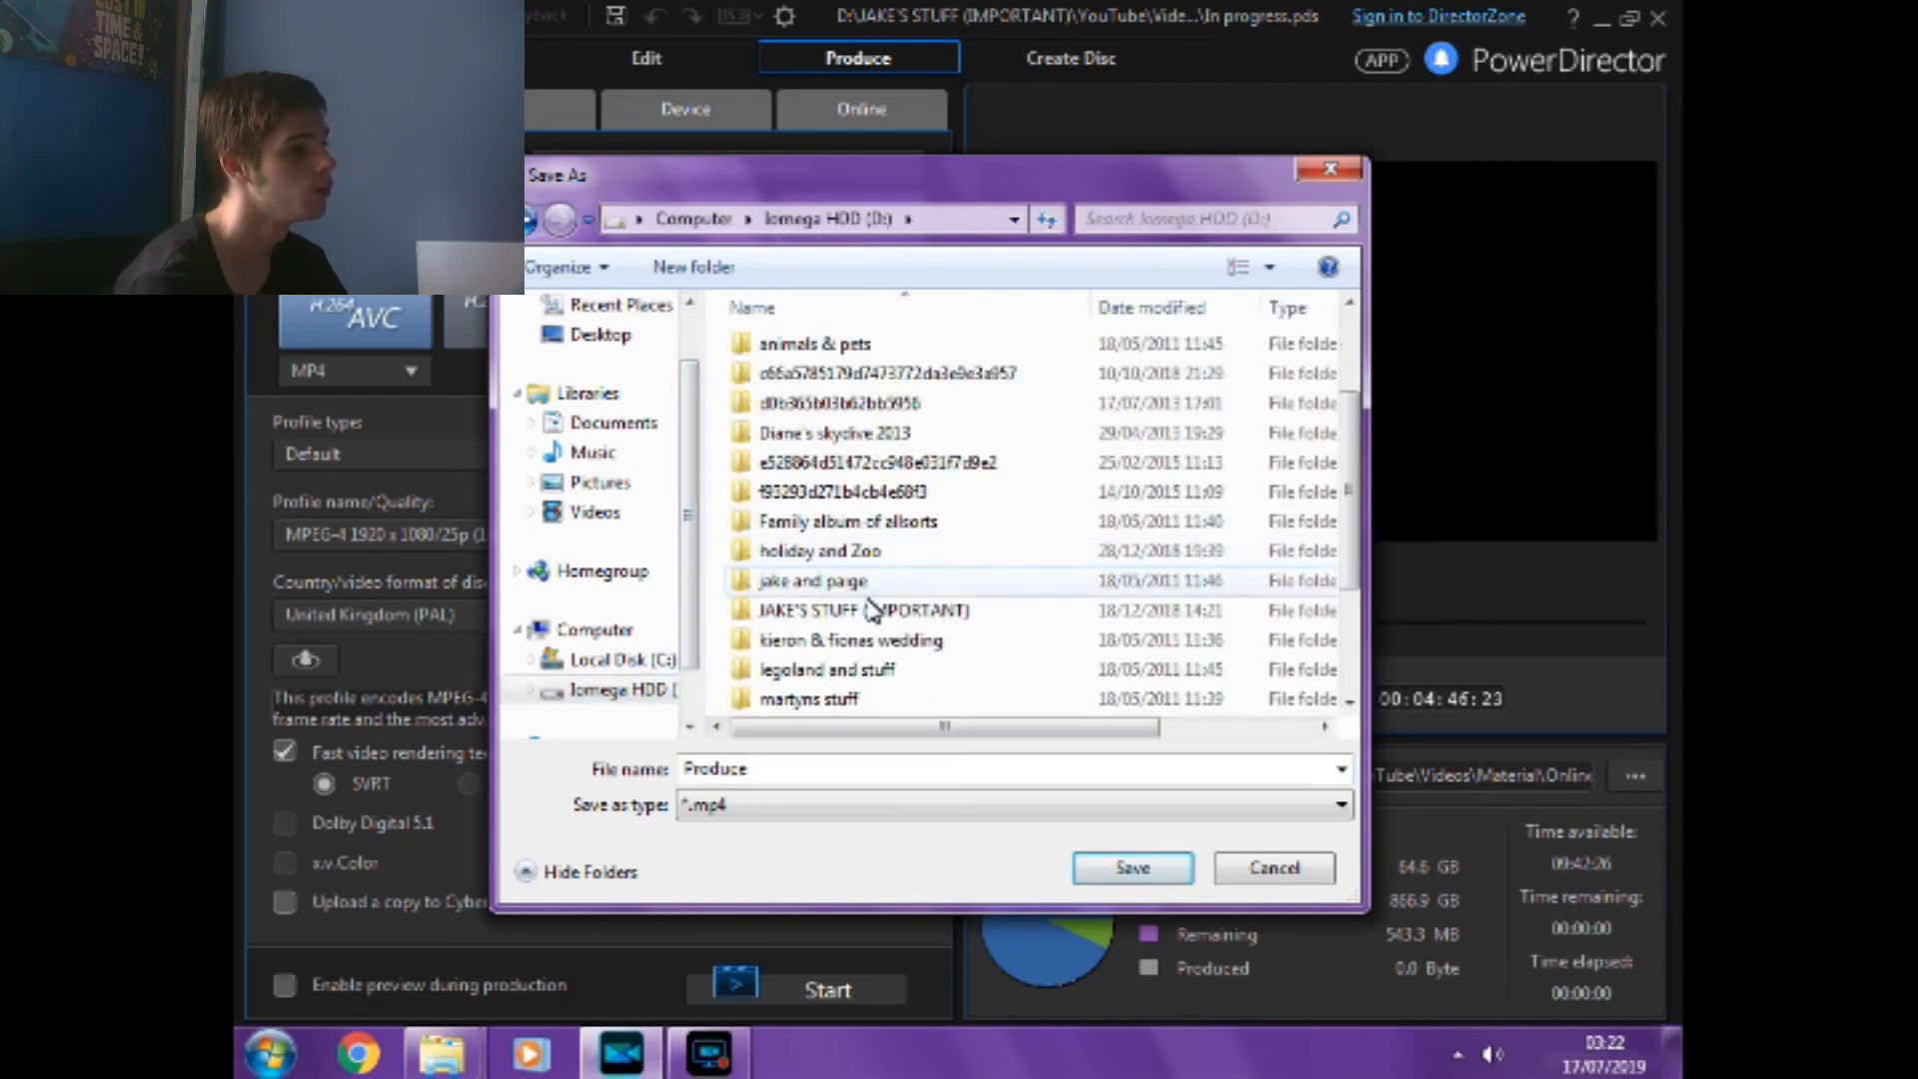
pyautogui.doubleClick(872, 609)
pyautogui.doubleClick(842, 476)
pyautogui.doubleClick(839, 376)
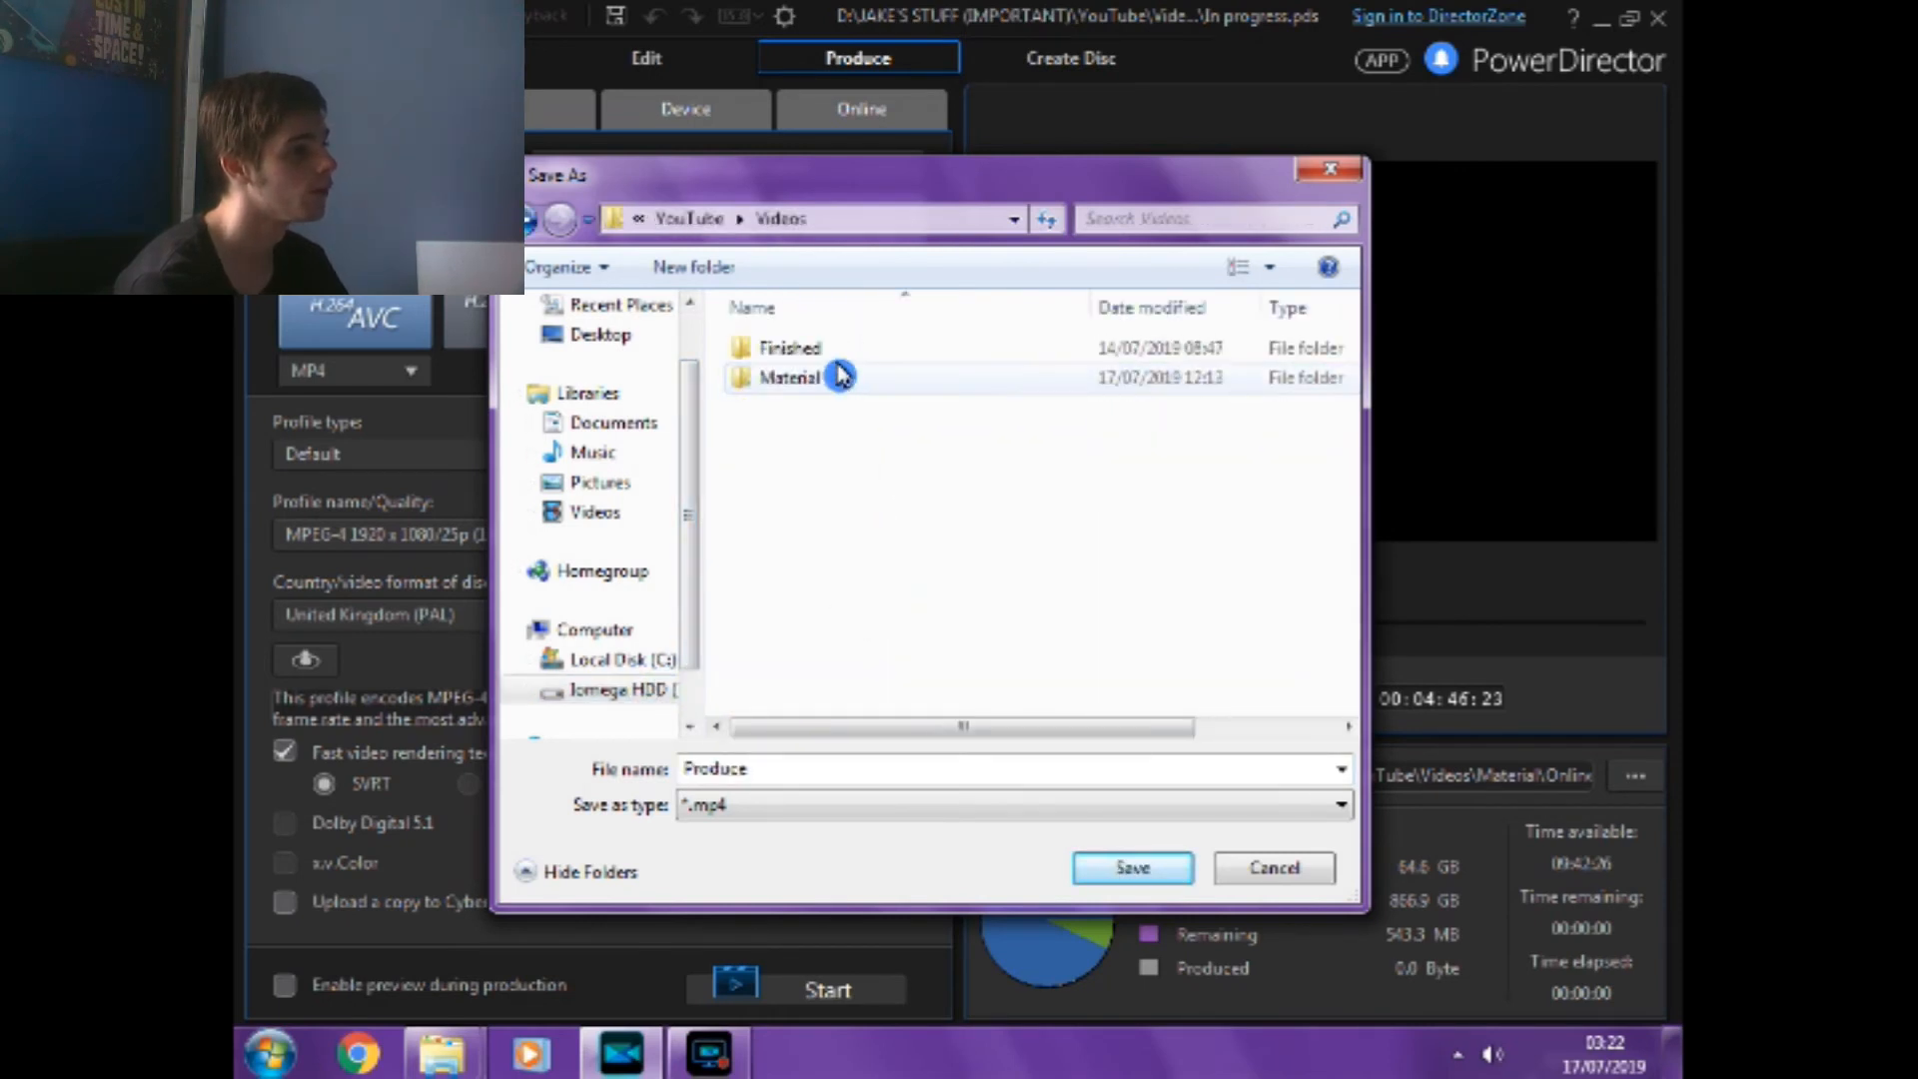
pyautogui.doubleClick(835, 350)
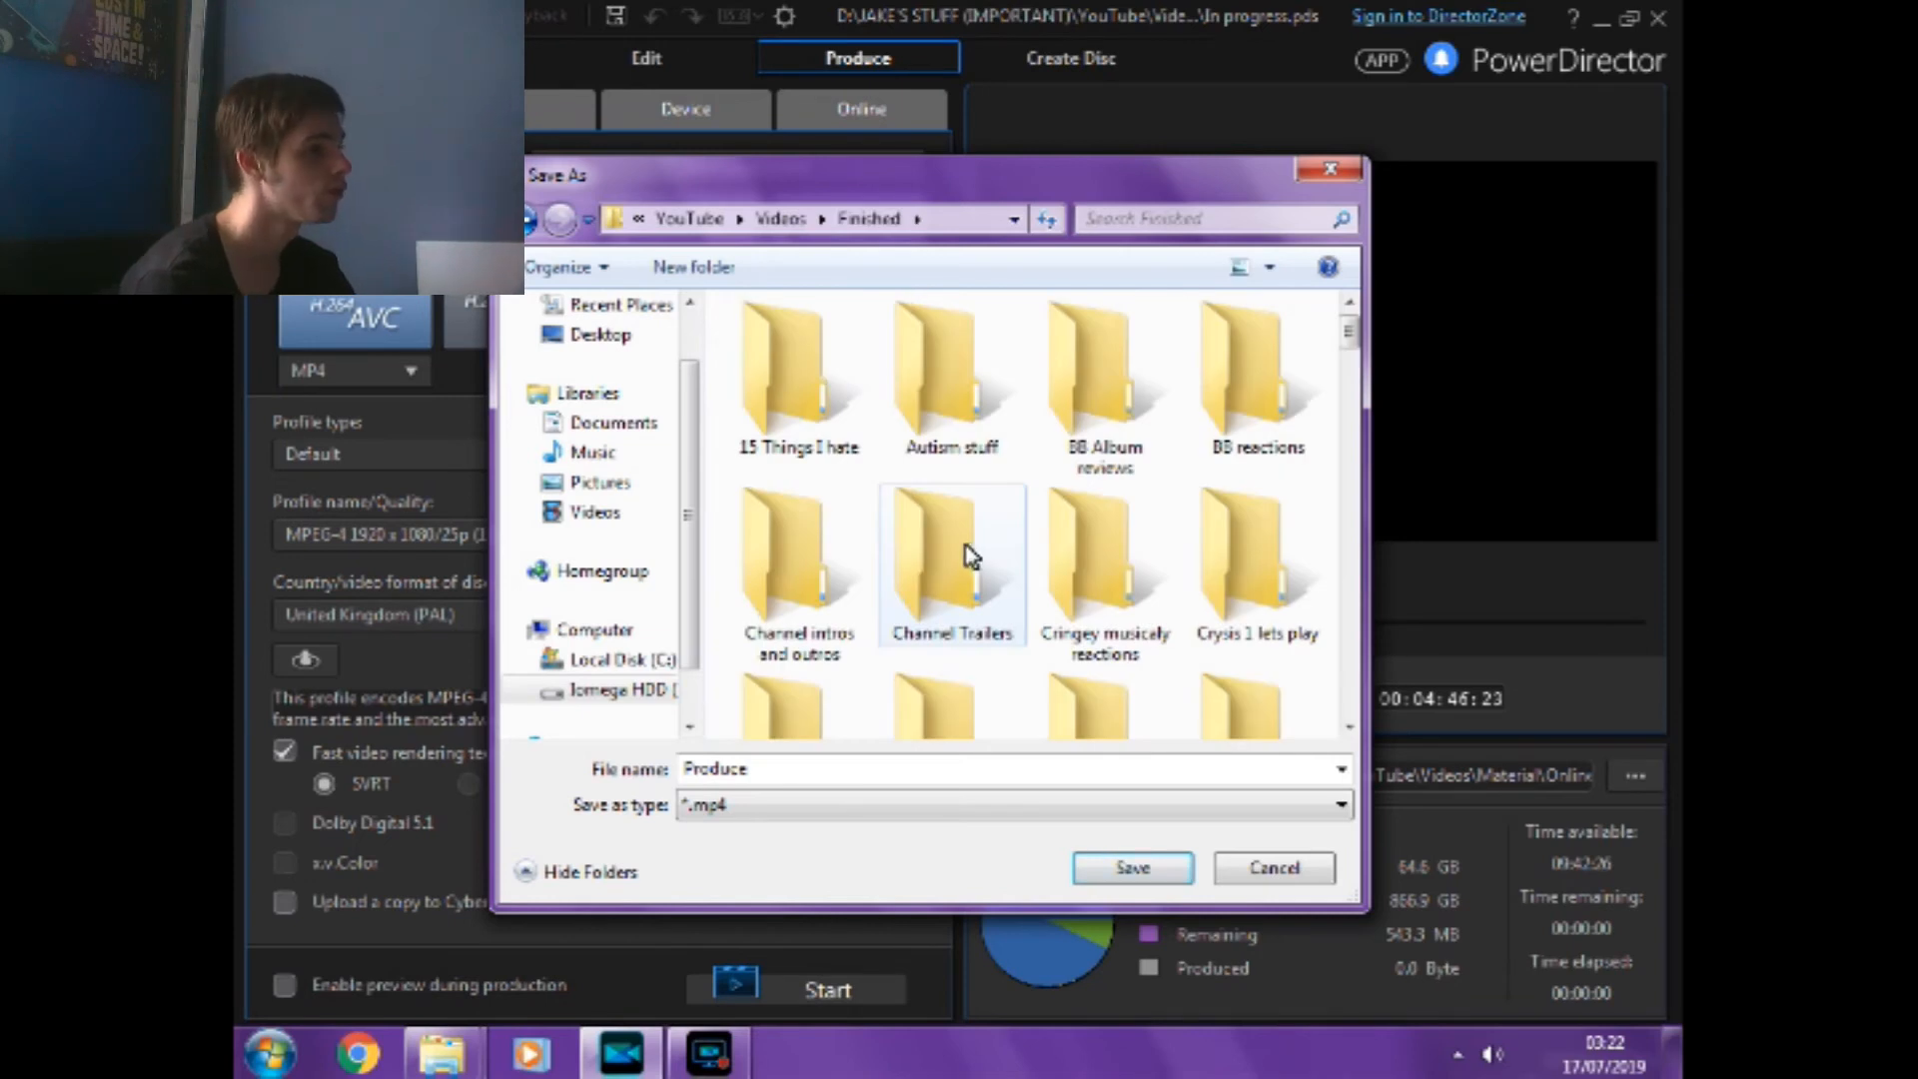
# Set the export file to EP 4 in the Online Quizzes folder and start producing the movie.
pyautogui.scroll(-5, 964, 549)
pyautogui.doubleClick(976, 414)
pyautogui.doubleClick(876, 778)
pyautogui.press('BackSpace')
pyautogui.write('EP 4')
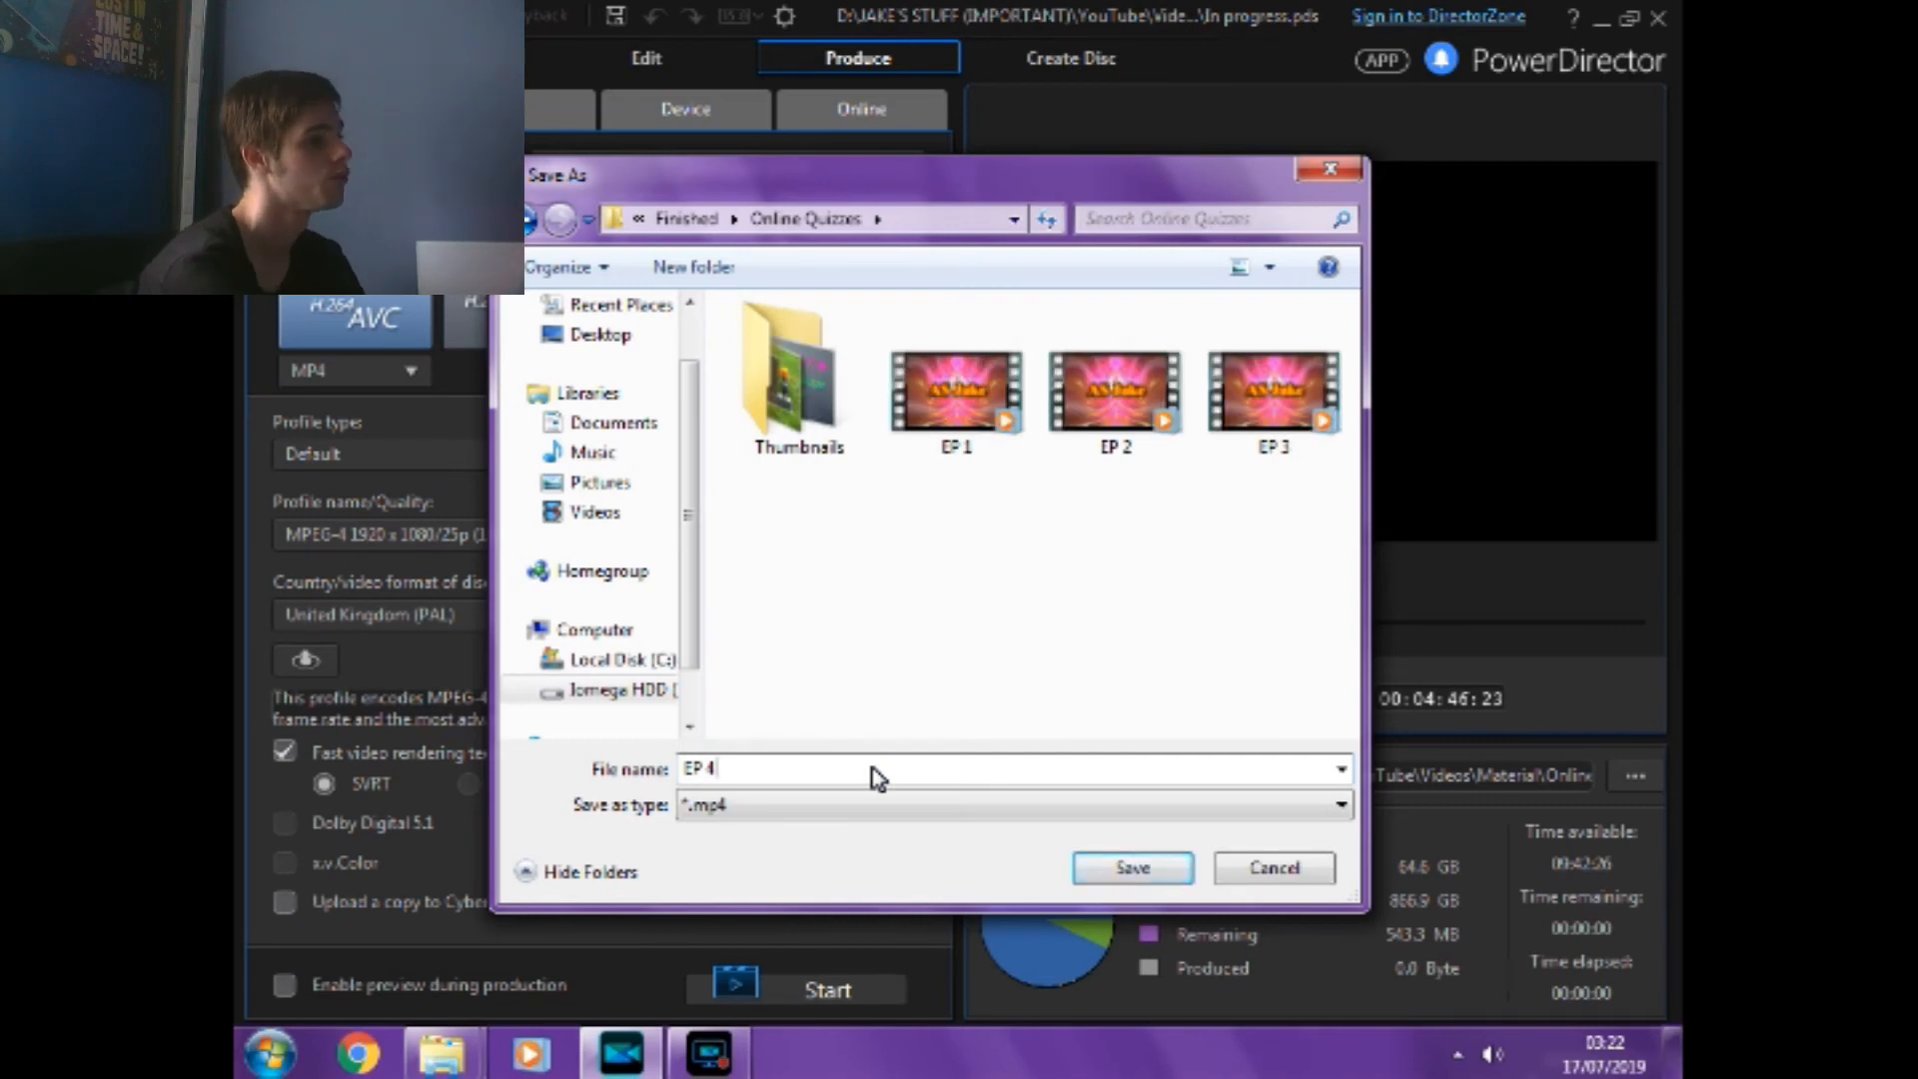
pyautogui.press('Return')
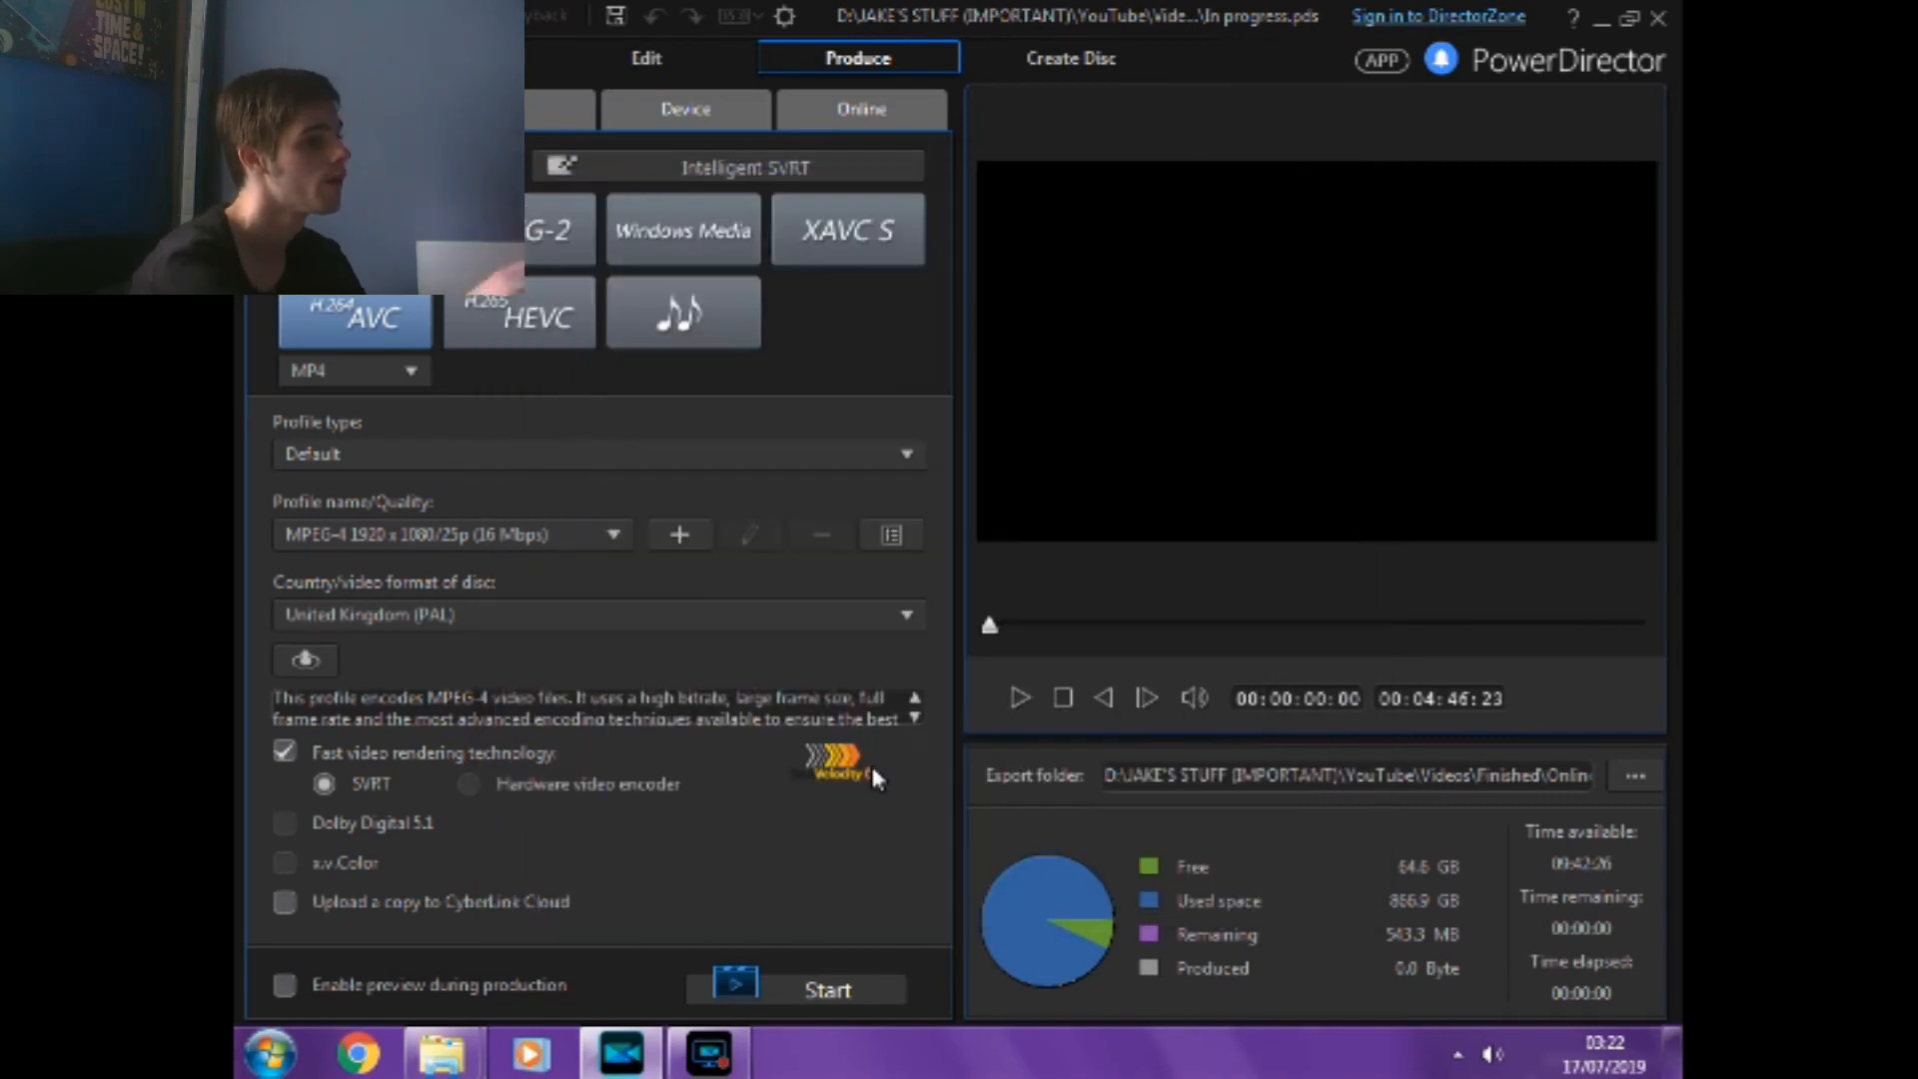
pyautogui.click(856, 992)
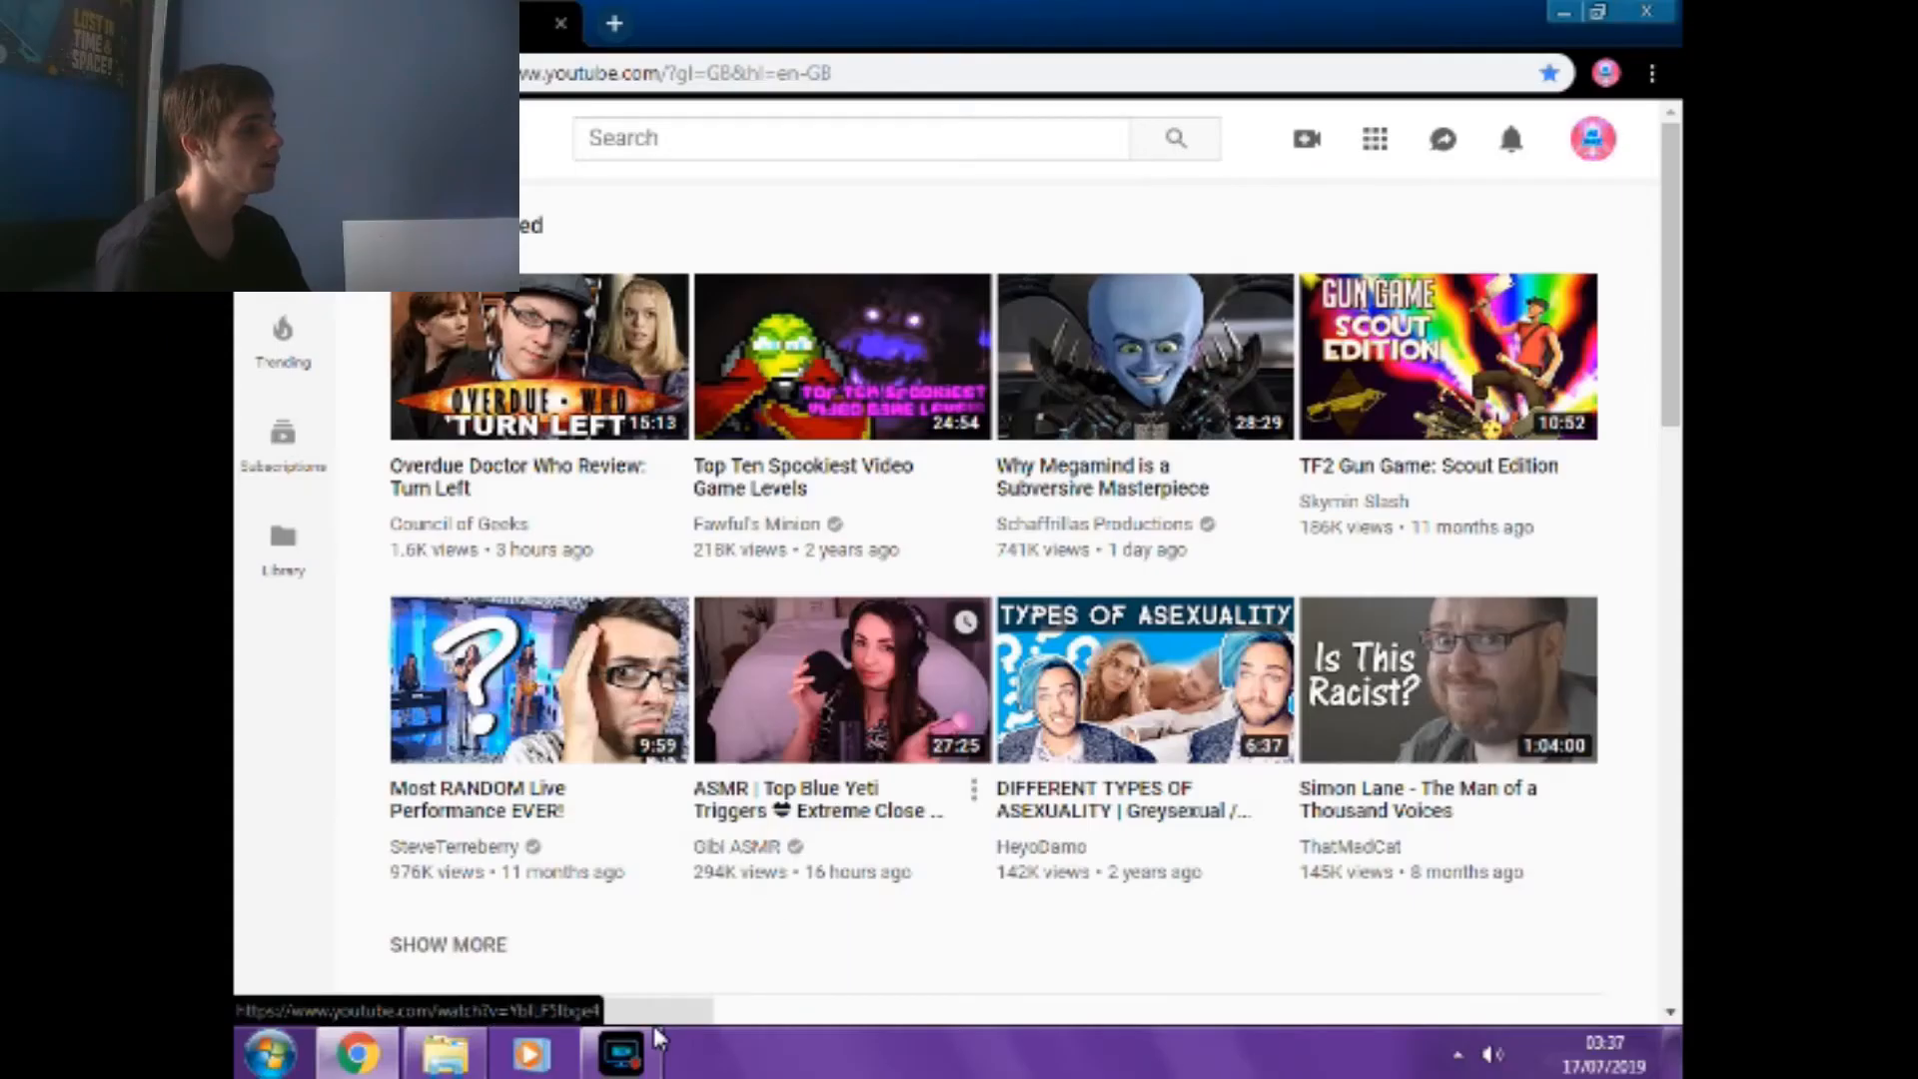
# Switch to File Explorer and add the EP 4 video from the Online Quizzes folder to the YouTube upload page in Chrome.
pyautogui.click(449, 1053)
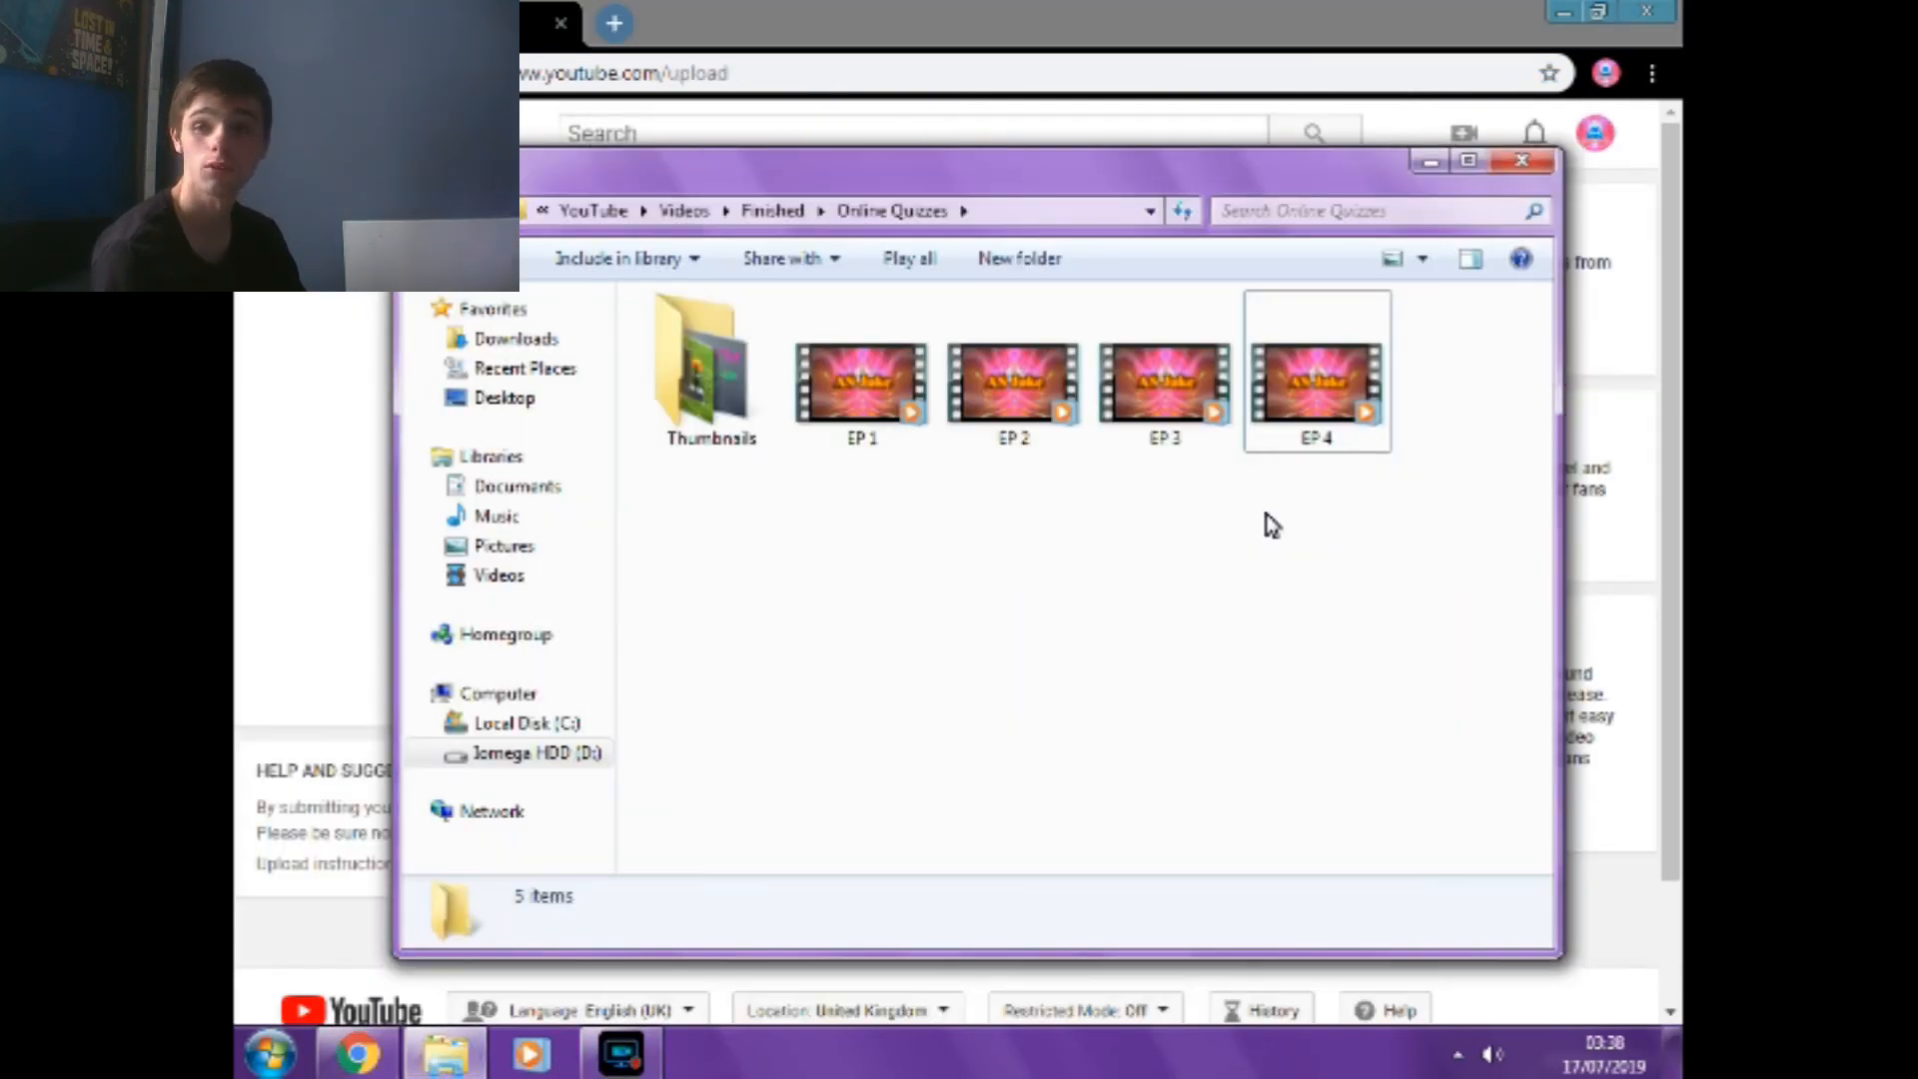
pyautogui.click(369, 432)
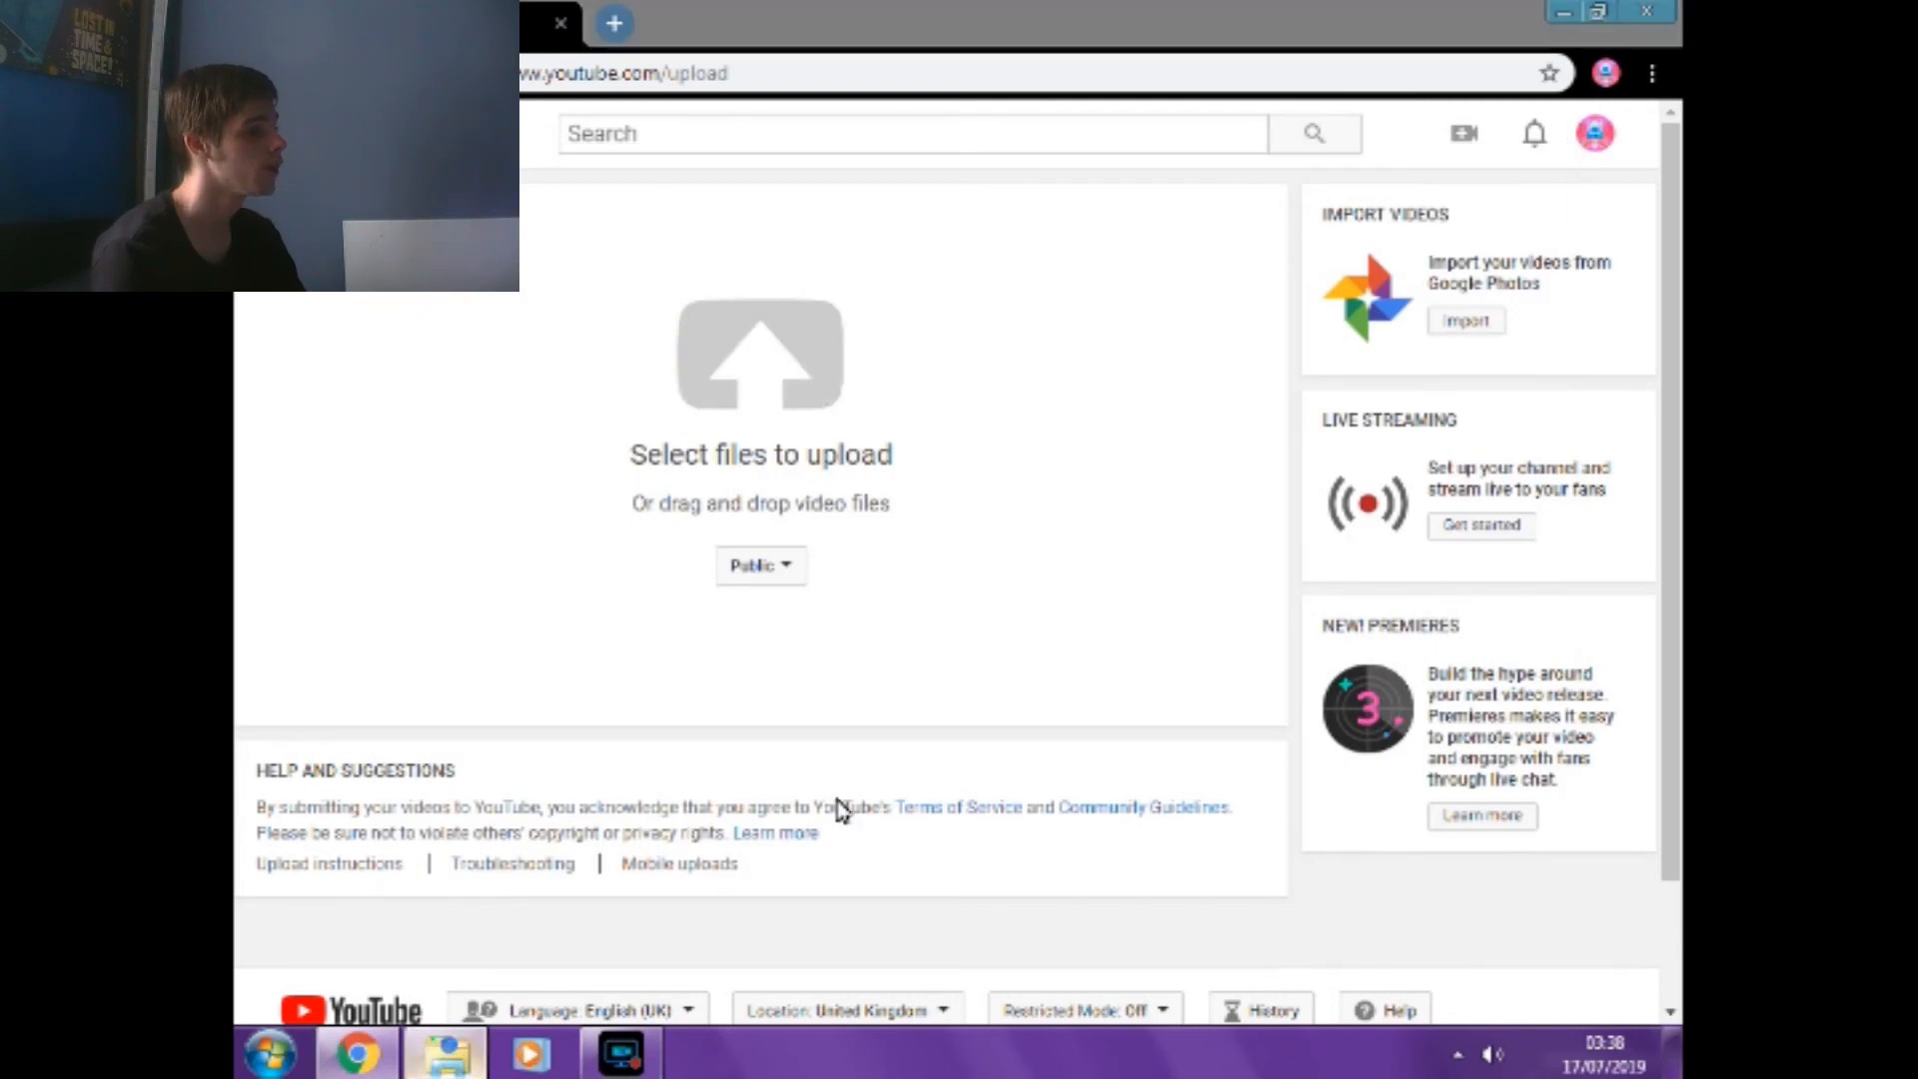
pyautogui.click(447, 1054)
pyautogui.moveTo(1305, 377); pyautogui.dragTo(394, 389)
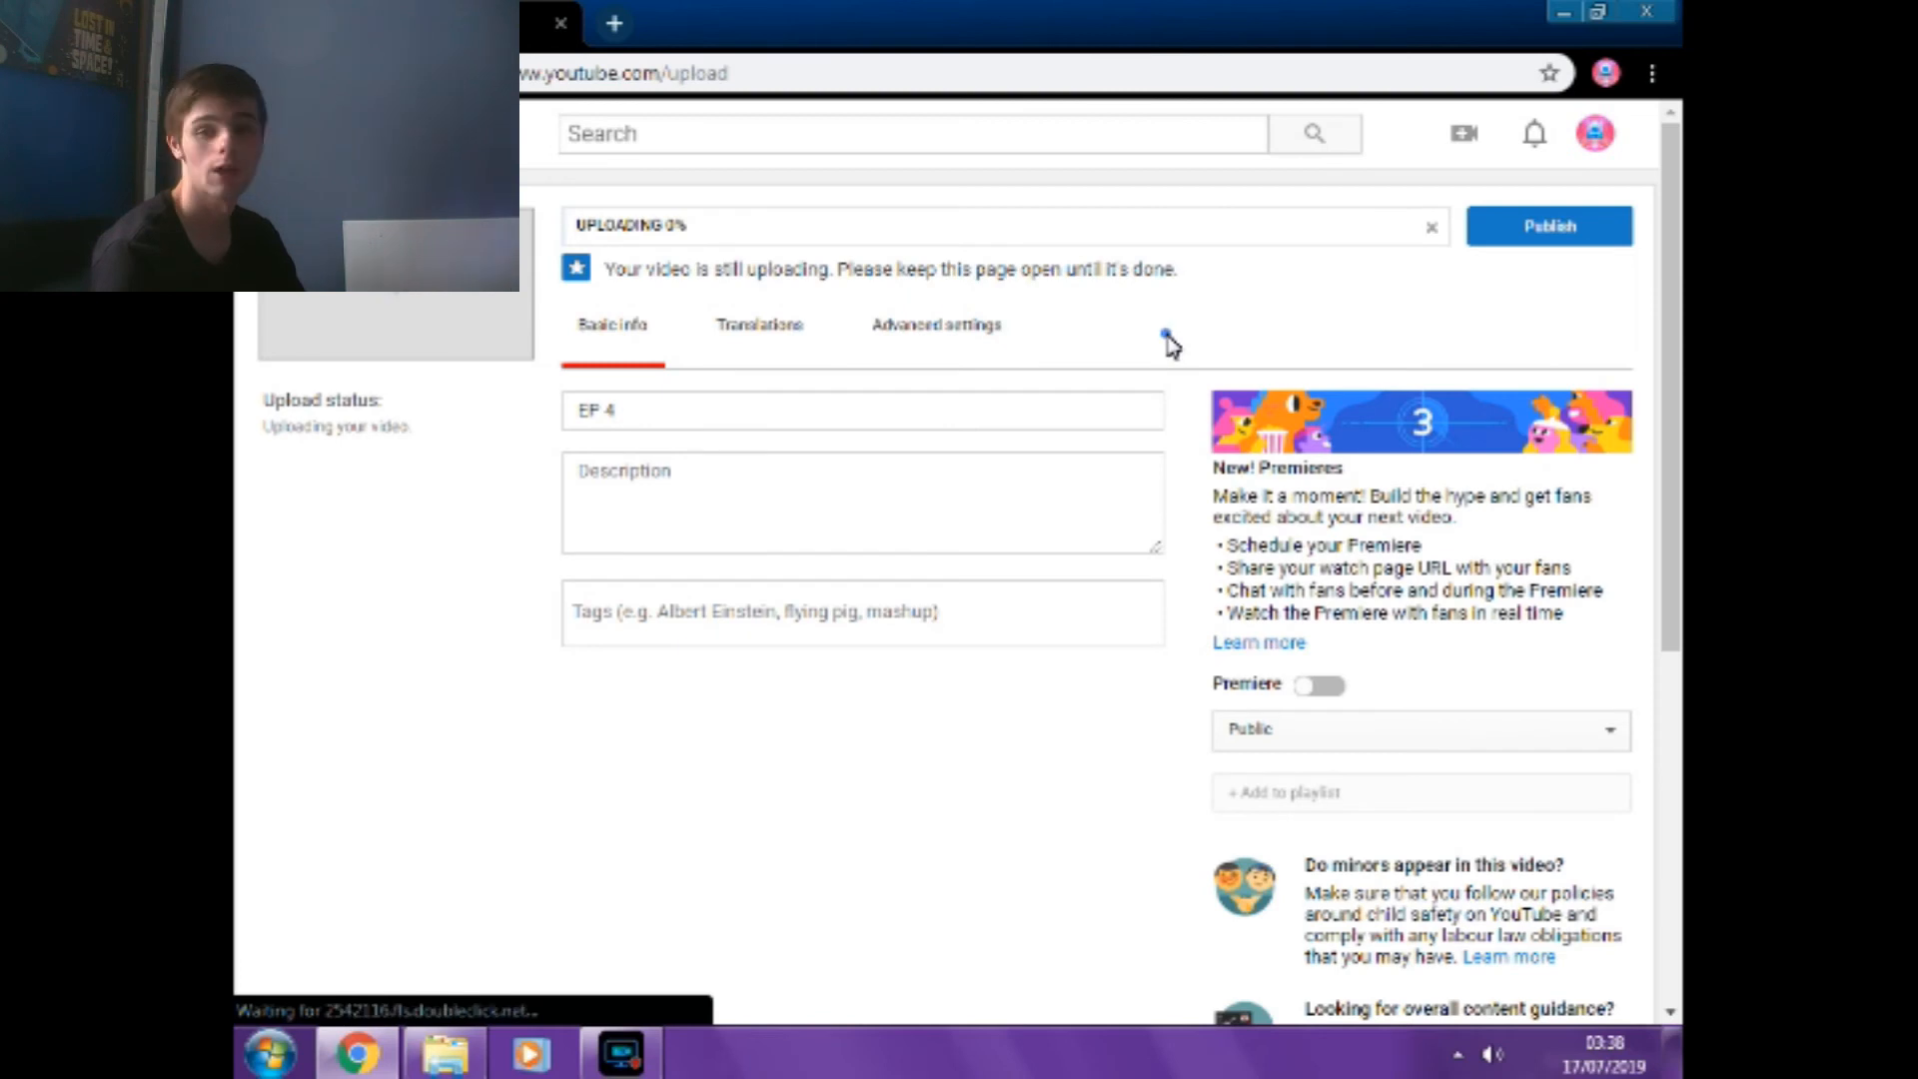